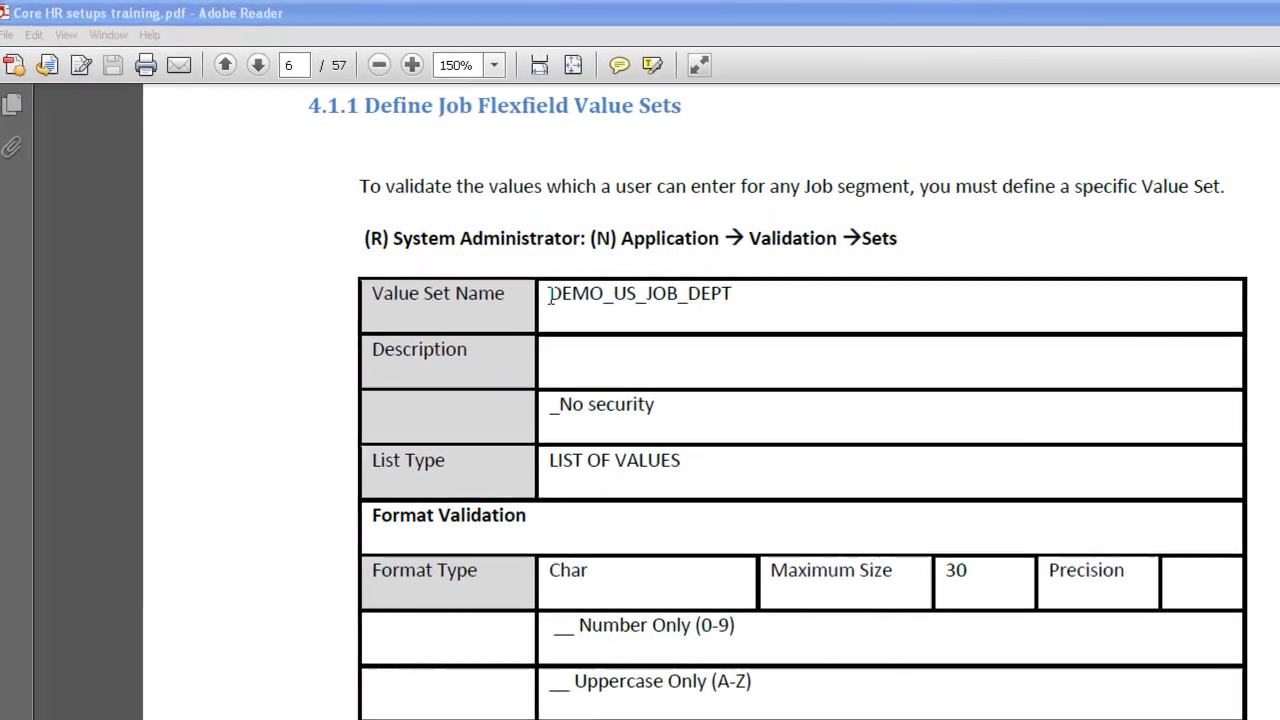
Copy the value set name DEMO_US_JOB_DEPT from the Define Job Flexfield Value Sets table in the PDF guide
left_click_drag(448, 201, 496, 203)
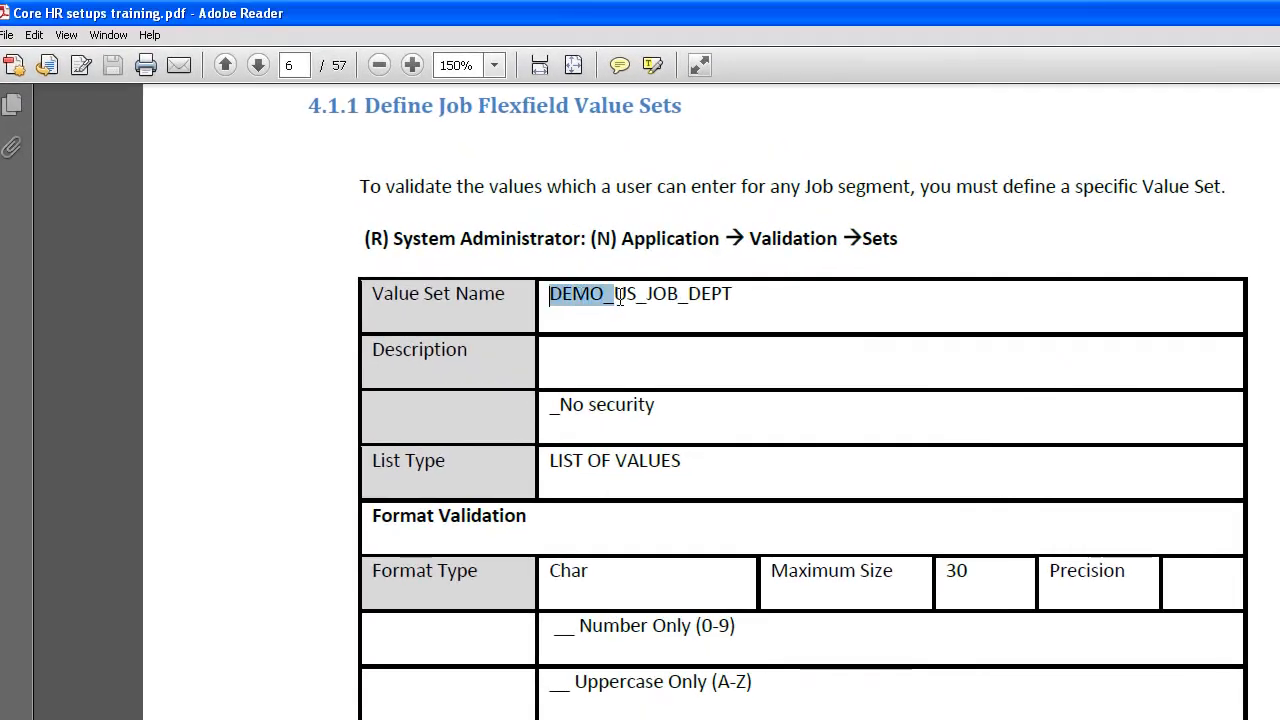
left_click_drag(620, 295, 728, 296)
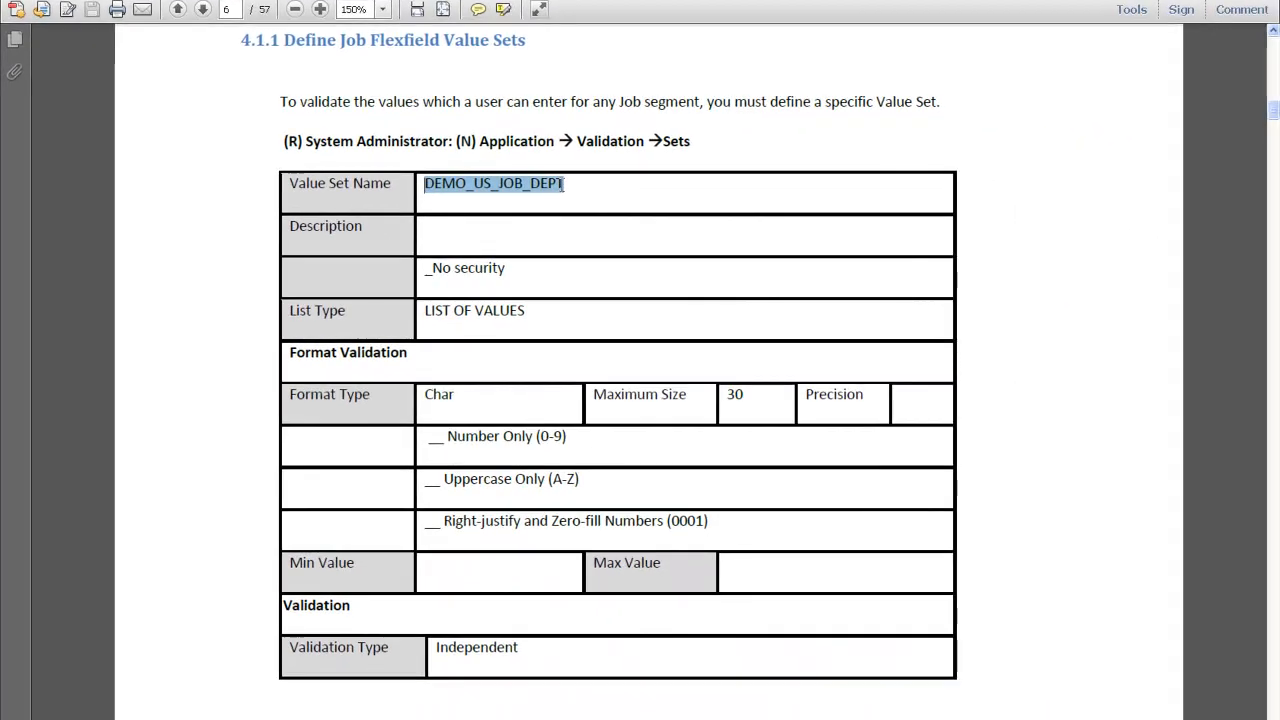
key("ctrl+c")
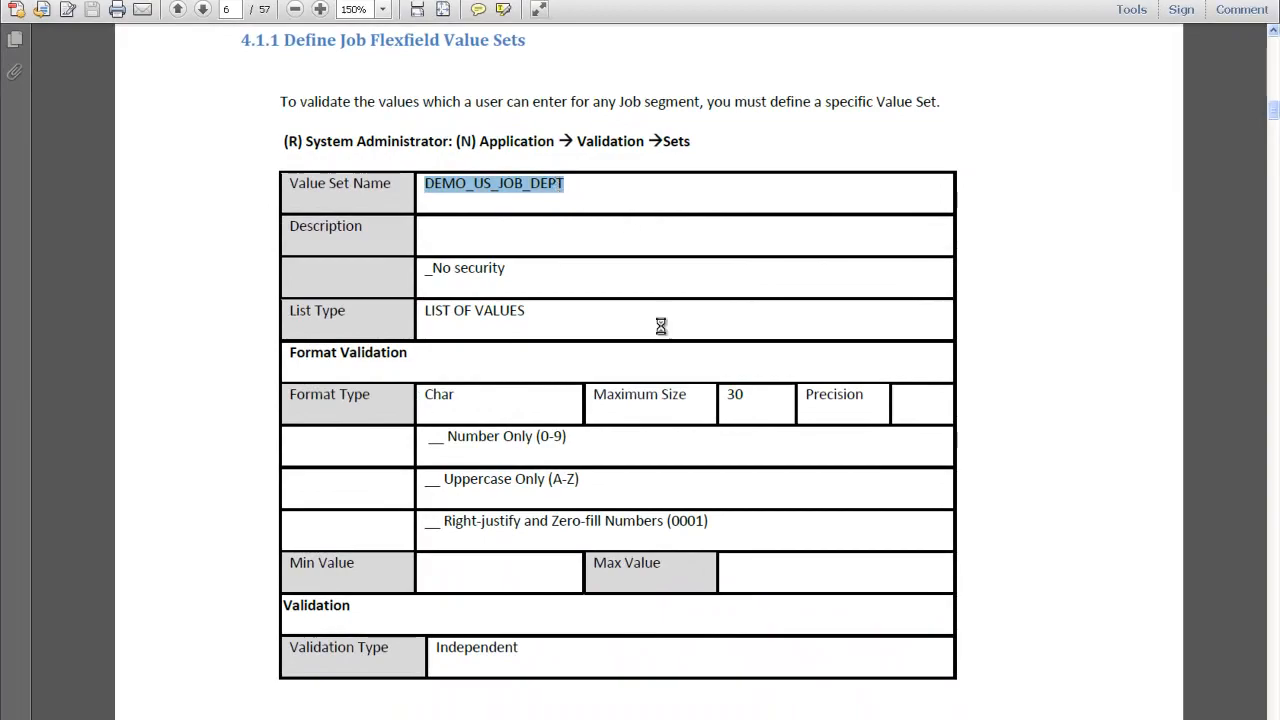
Switch to Oracle Applications and open the Value Sets form for application validation
key("alt+Tab")
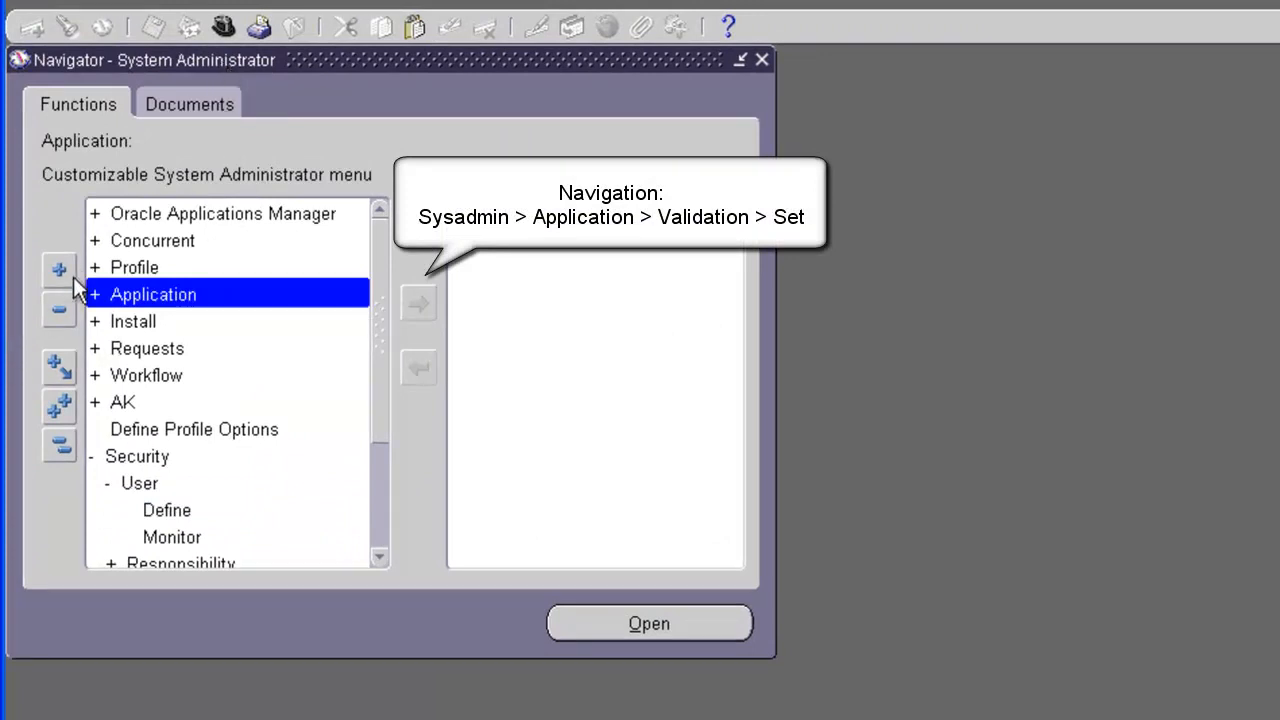
left_click(96, 293)
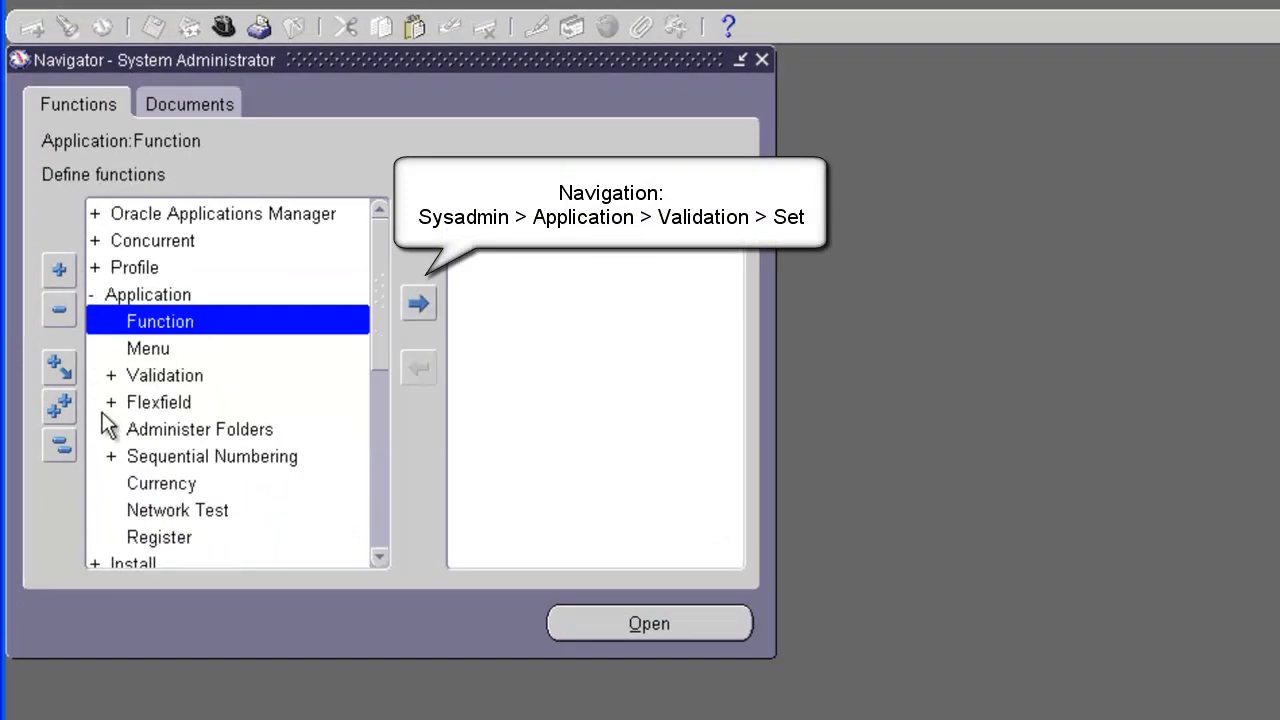
left_click(112, 376)
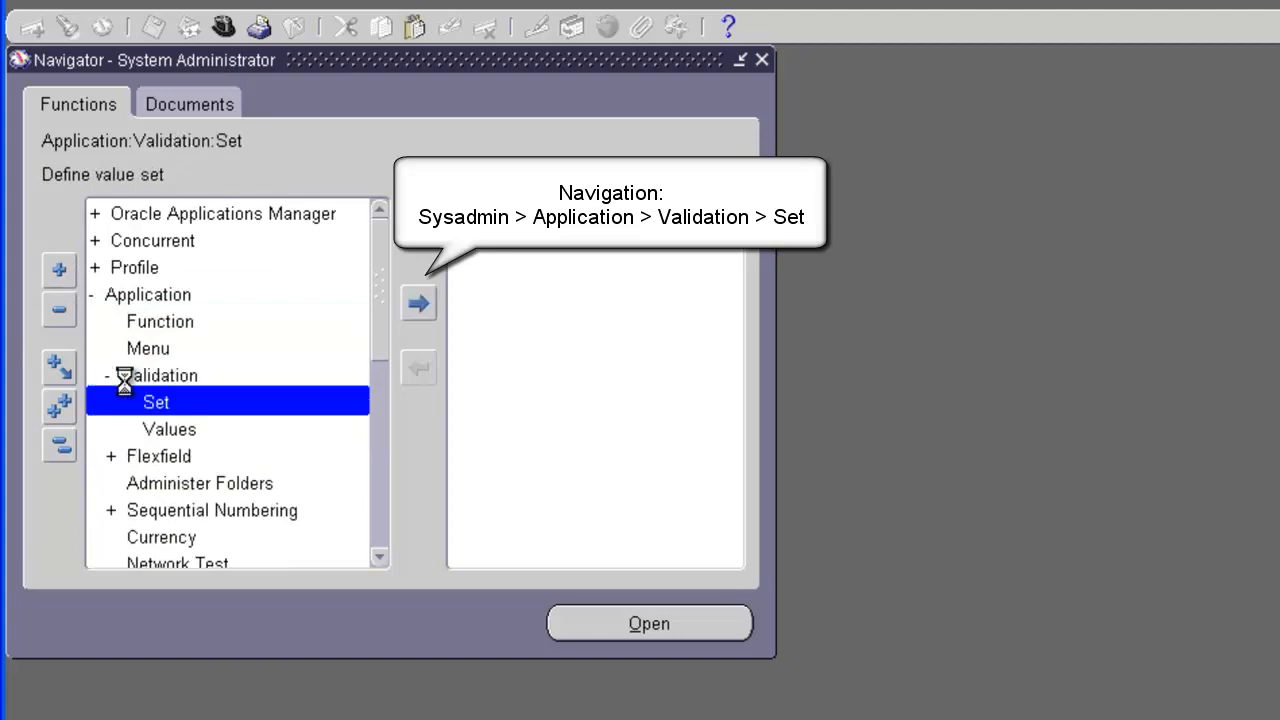
double_click(183, 401)
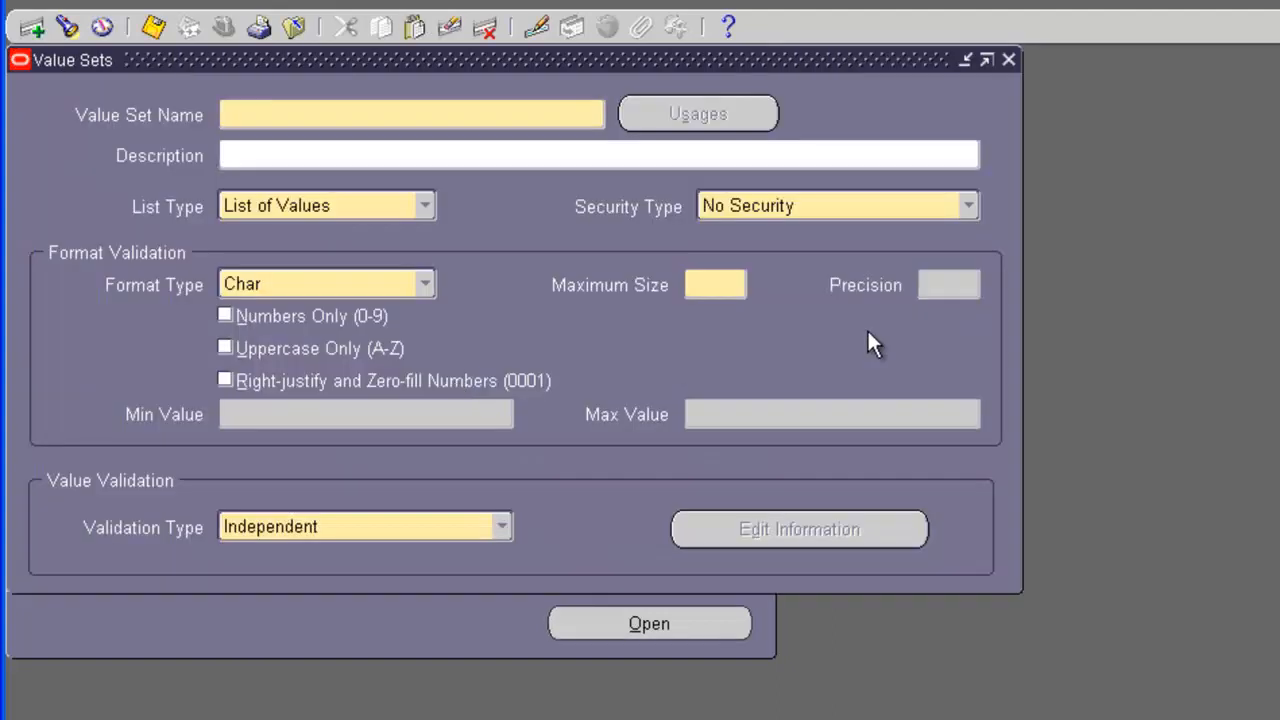
Name the value set DEMO_US_JOB_DEPT, set its maximum size to 30 as in the PDF guide, and save it
type("DEMO_US_JOB_DEPT")
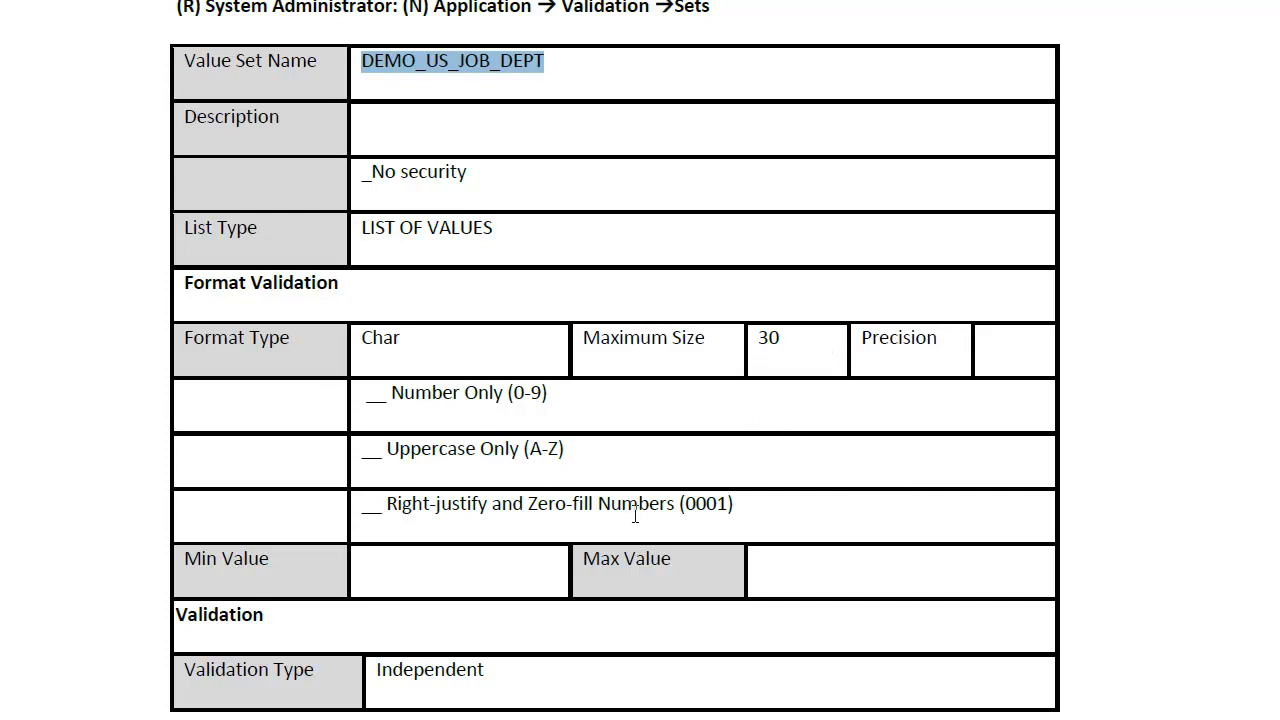
left_click_drag(486, 670, 380, 670)
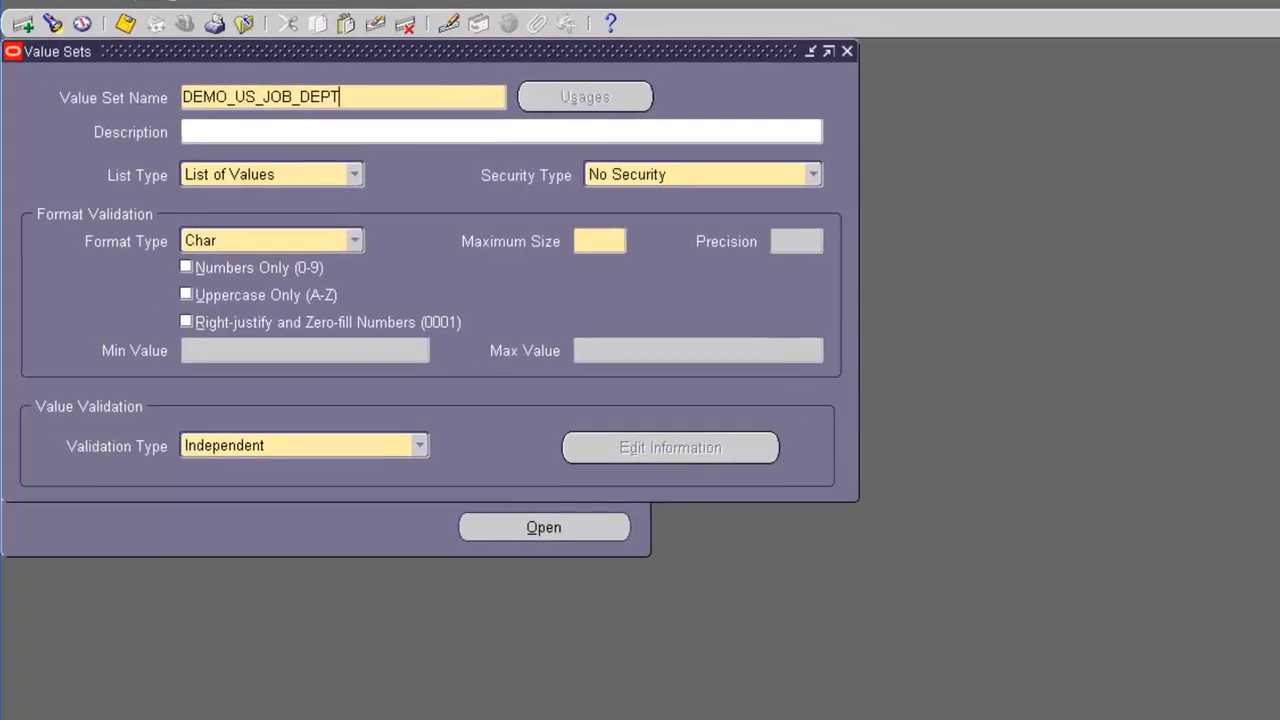
left_click(602, 248)
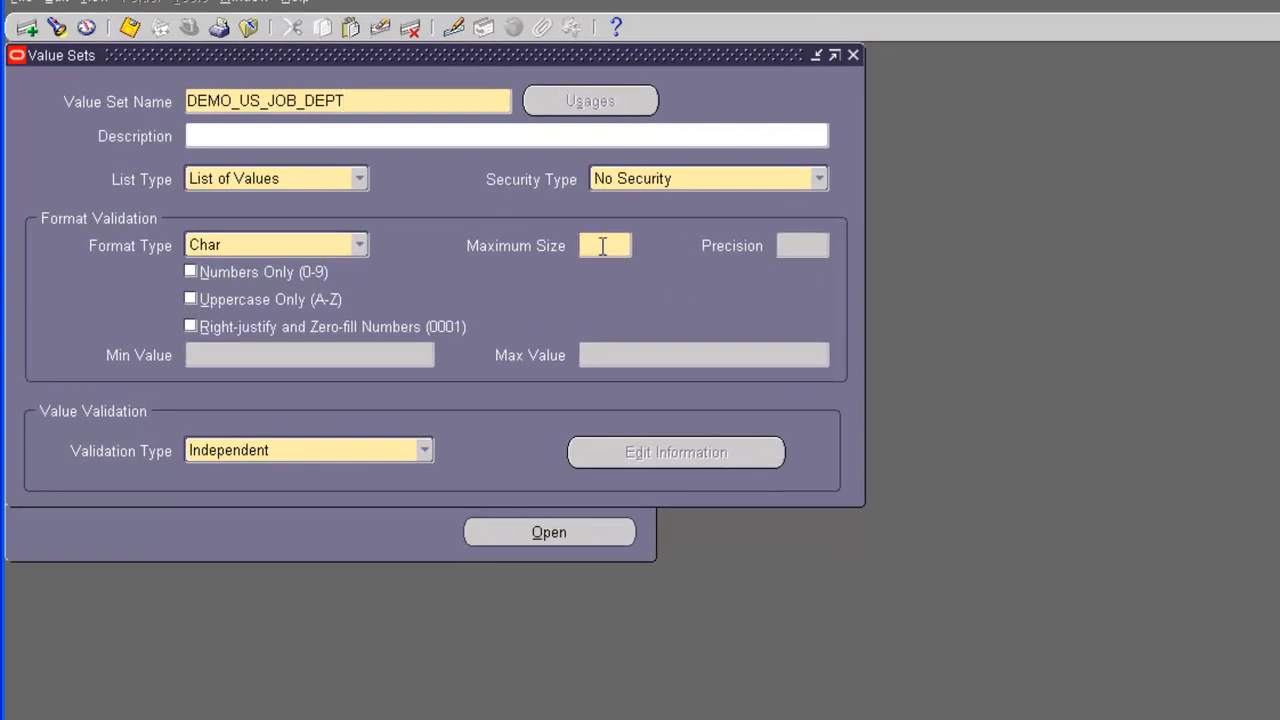
type("30")
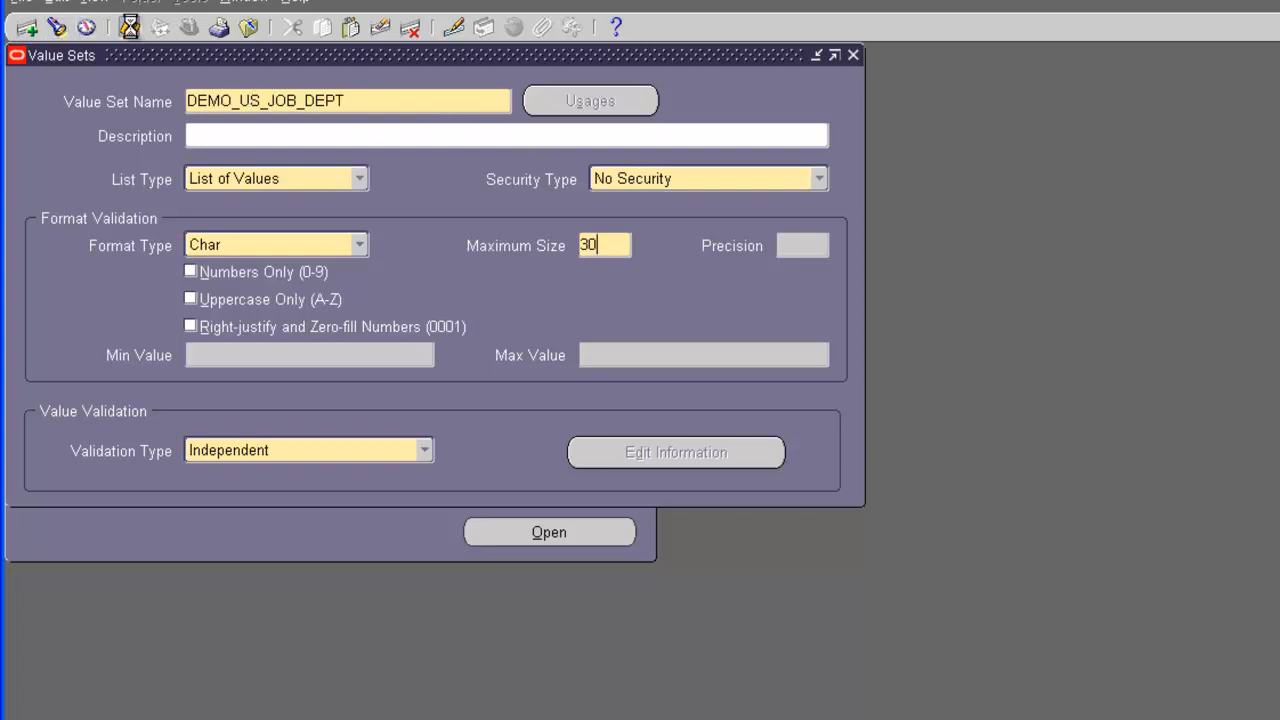
left_click(130, 27)
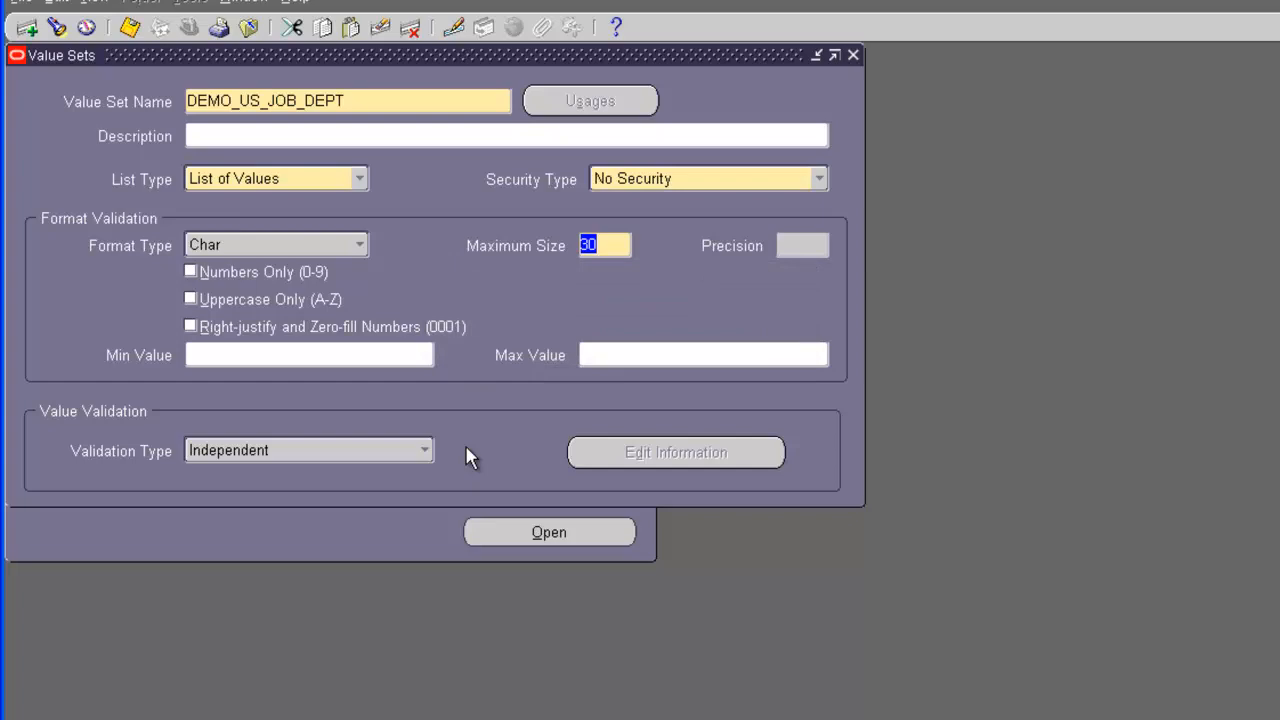
Switch to the PDF guide in Adobe Reader and copy the next value set name, DEMO_US_JOB_NAME
key("alt+Tab")
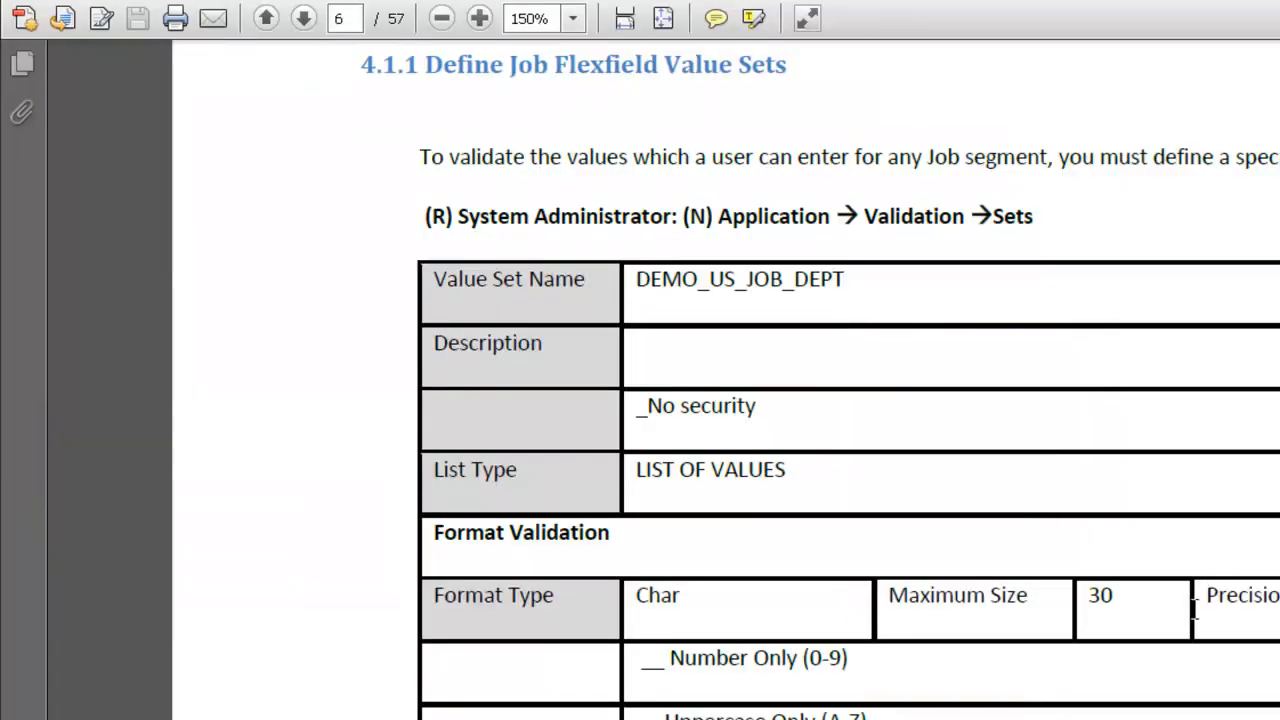
scroll(1046, 687, "down", 8)
scroll(1020, 669, "down", 5)
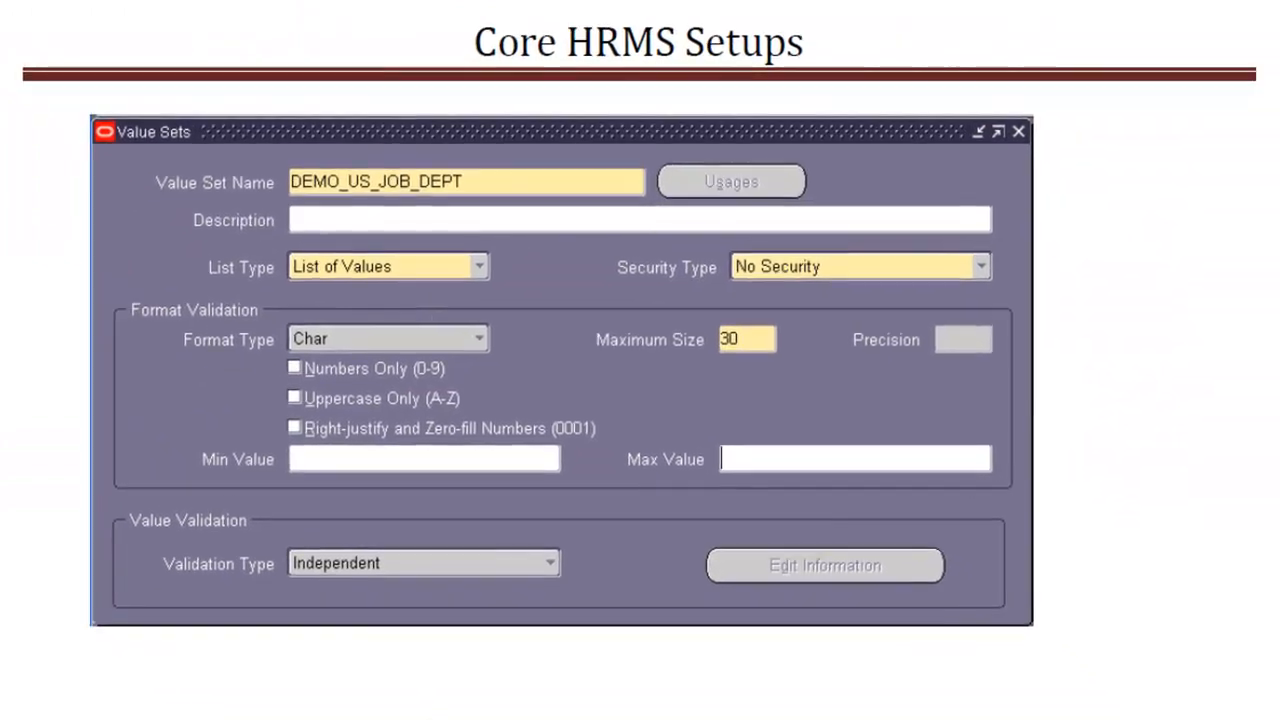
scroll(430, 300, "down", 5)
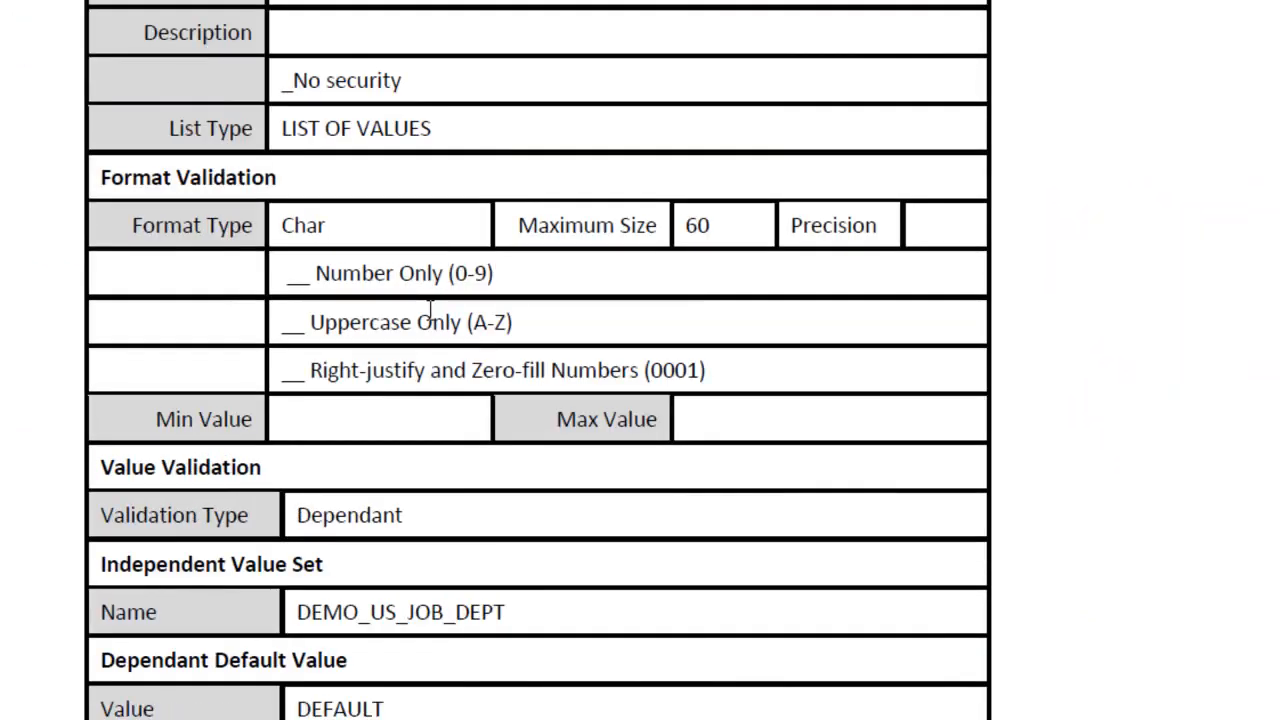
scroll(433, 320, "down", 4)
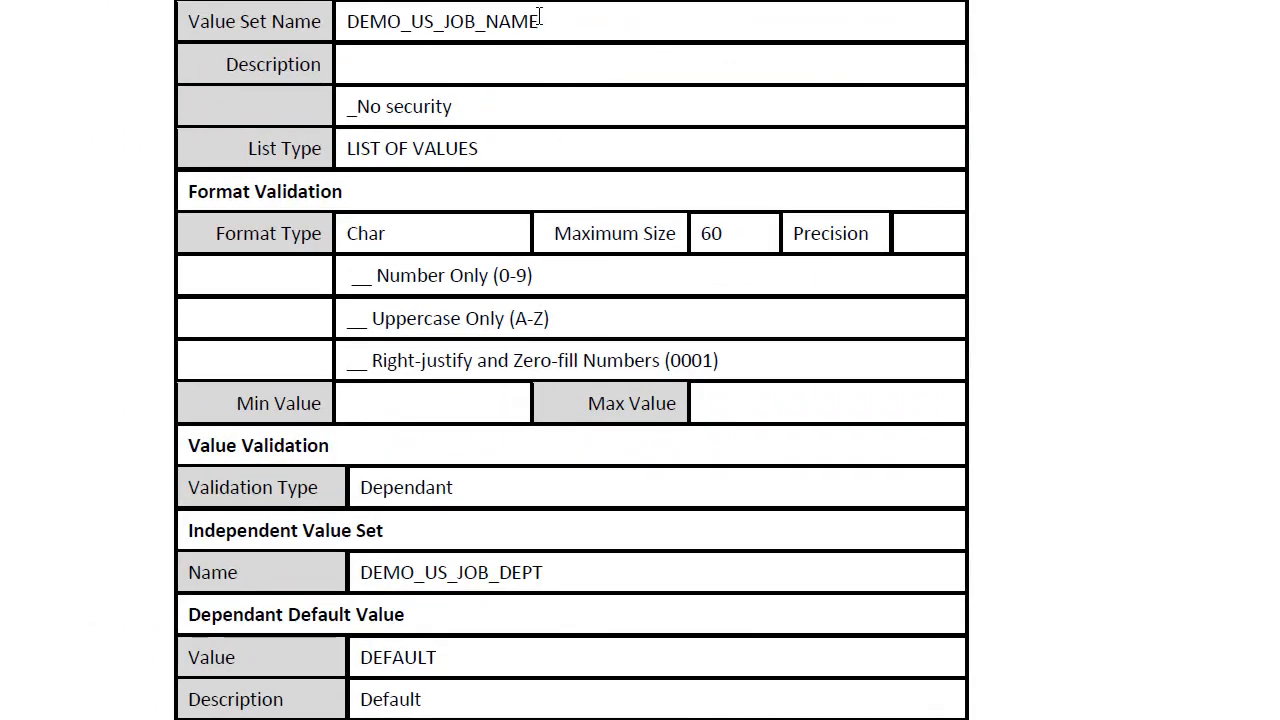
left_click_drag(540, 18, 348, 22)
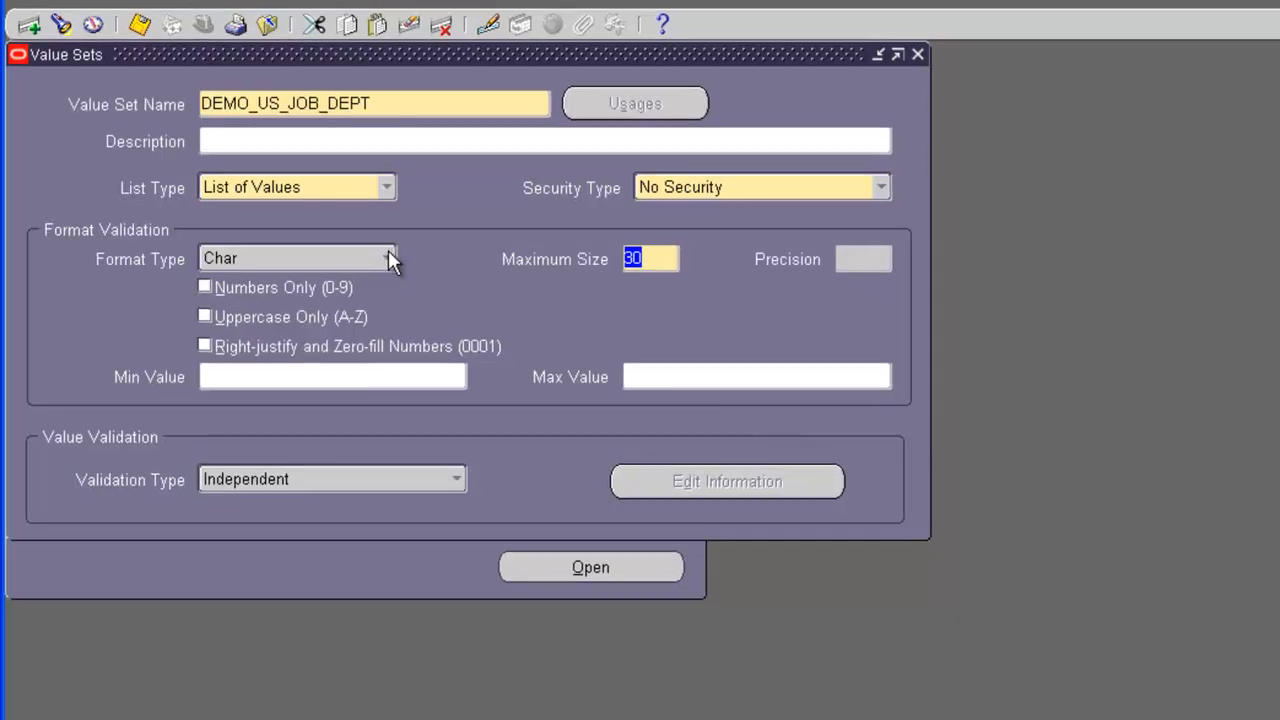
Create a new value set record in Oracle Applications named DEMO_US_JOB_NAME with a maximum size of 60
left_click(30, 30)
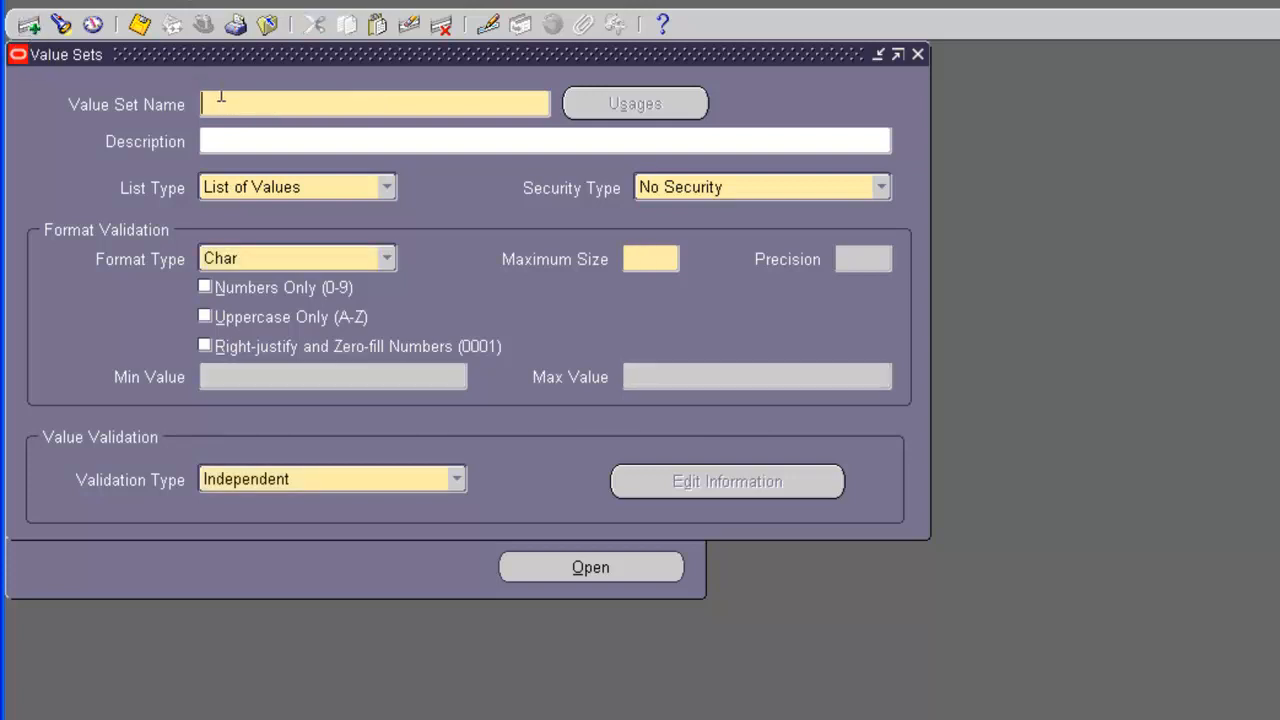
key("ctrl+v")
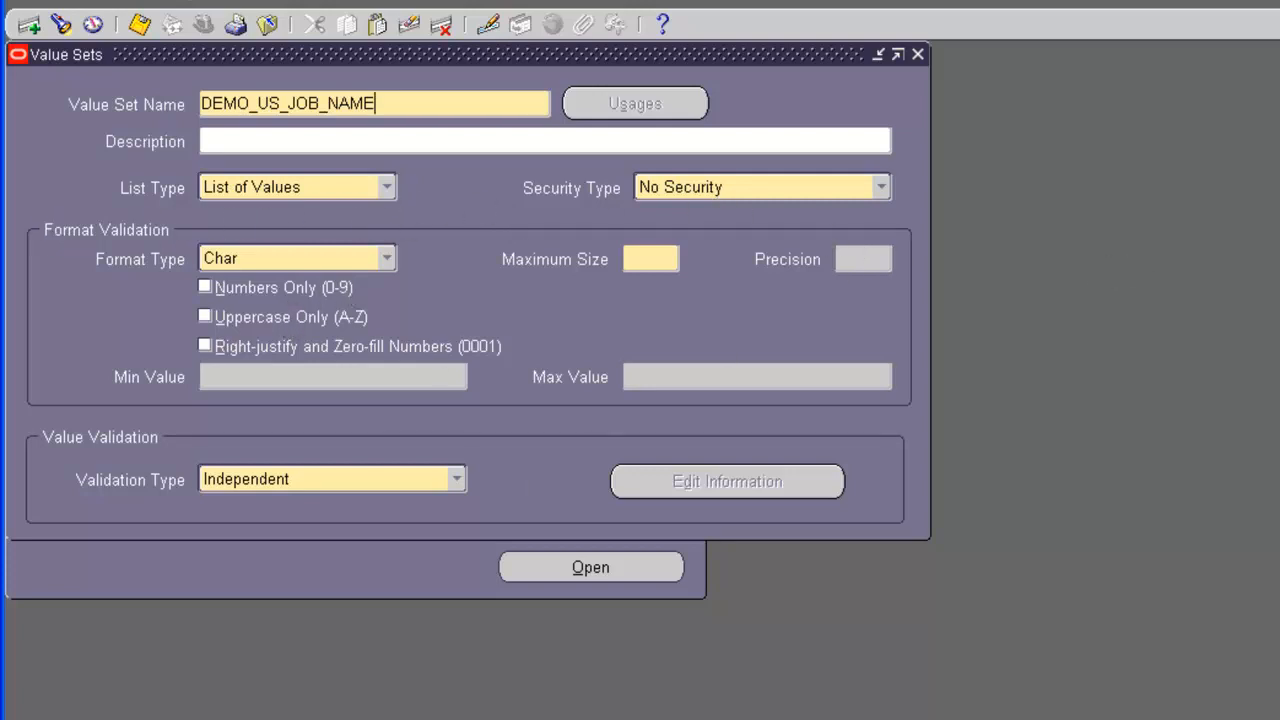
key("alt+Tab")
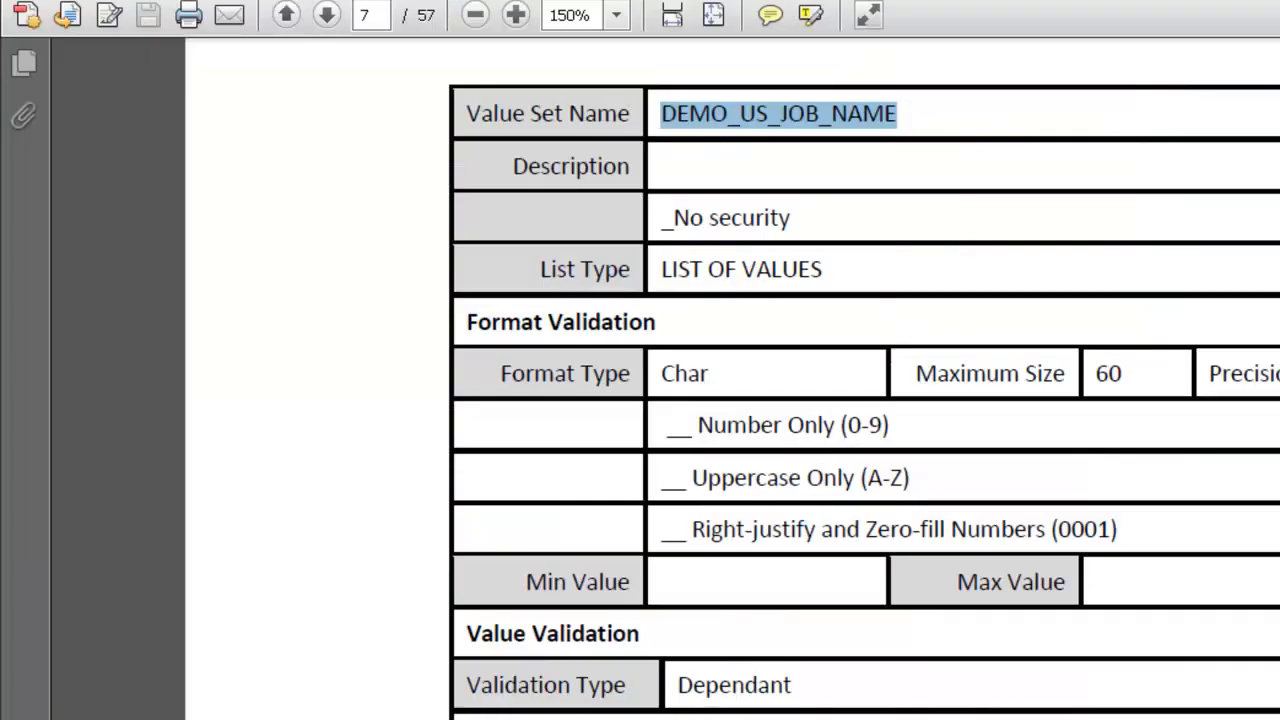
key("alt+Tab")
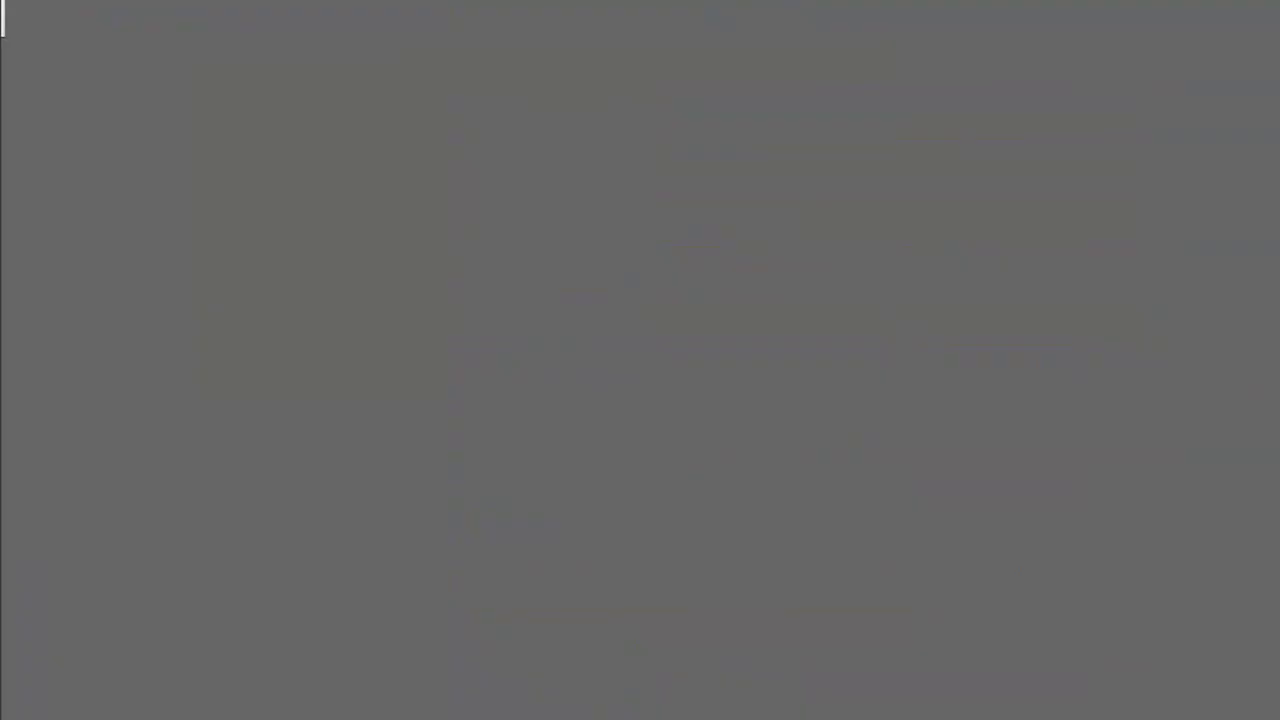
left_click(660, 262)
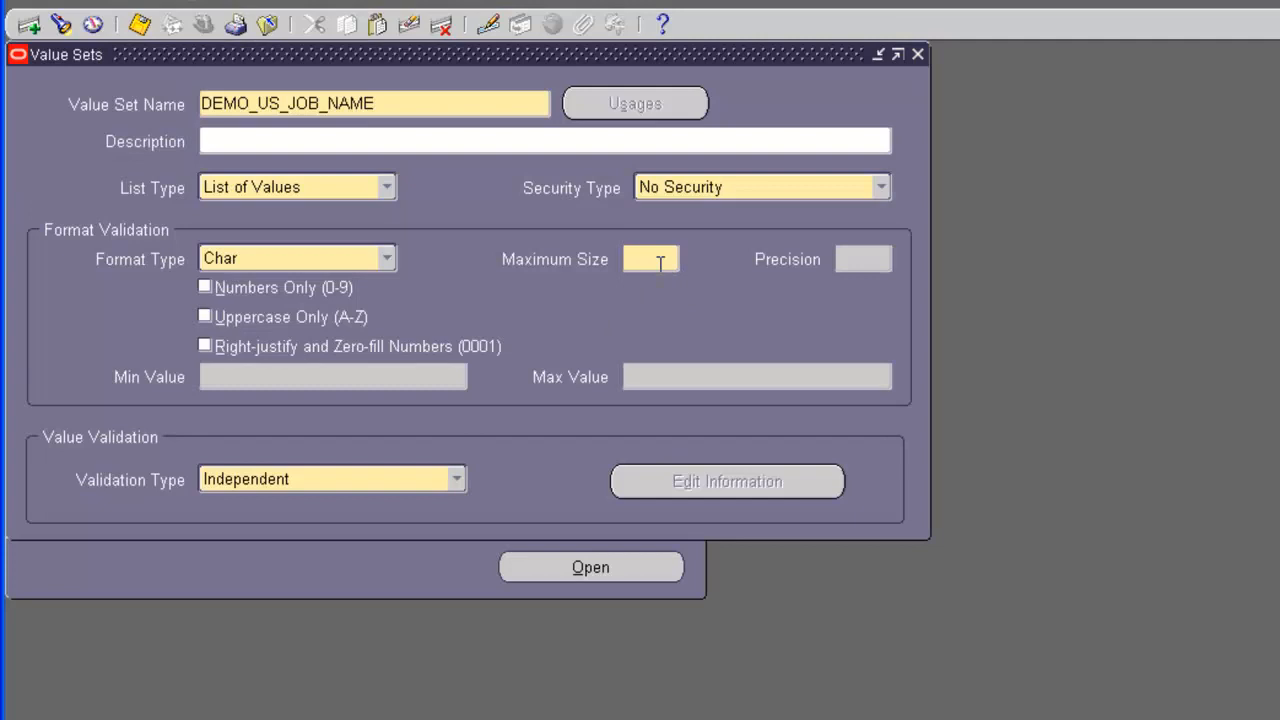
type("60")
Check the validation type in the PDF guide and set the DEMO_US_JOB_NAME value set's validation type to Dependent
left_click(235, 718)
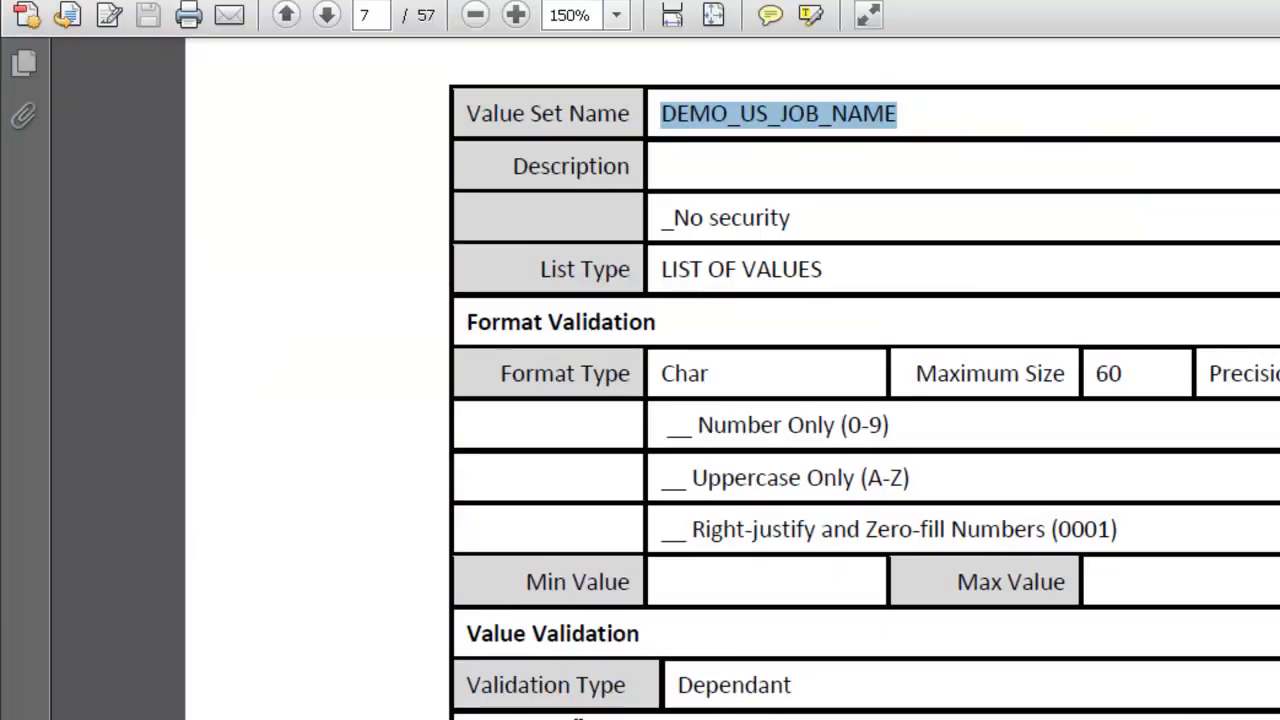
scroll(562, 684, "down", 2)
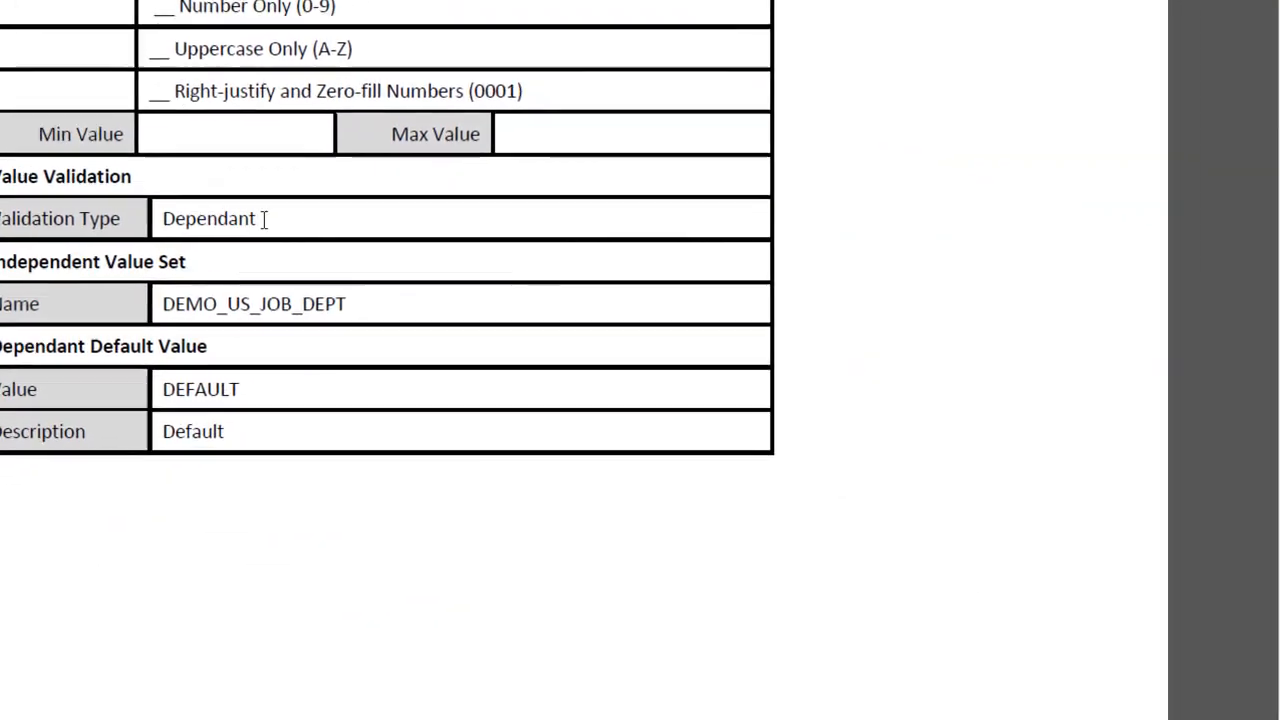
left_click_drag(792, 567, 685, 567)
left_click_drag(157, 211, 150, 211)
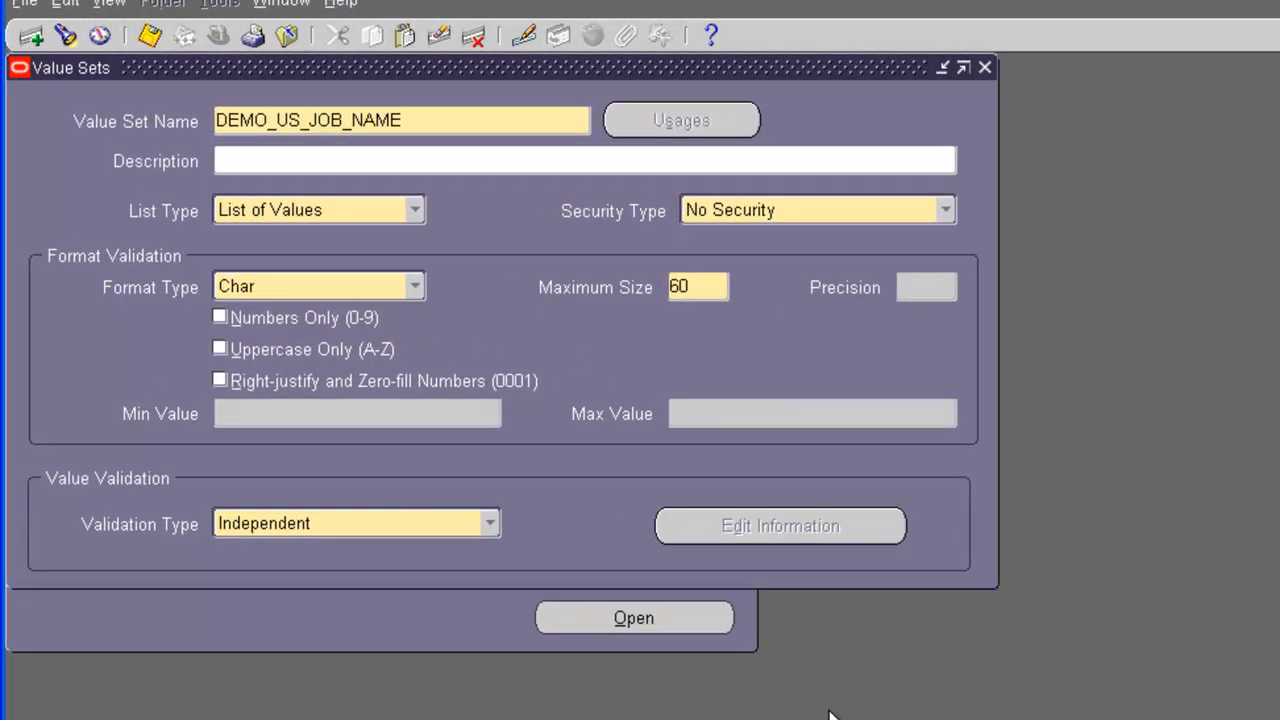
left_click(459, 523)
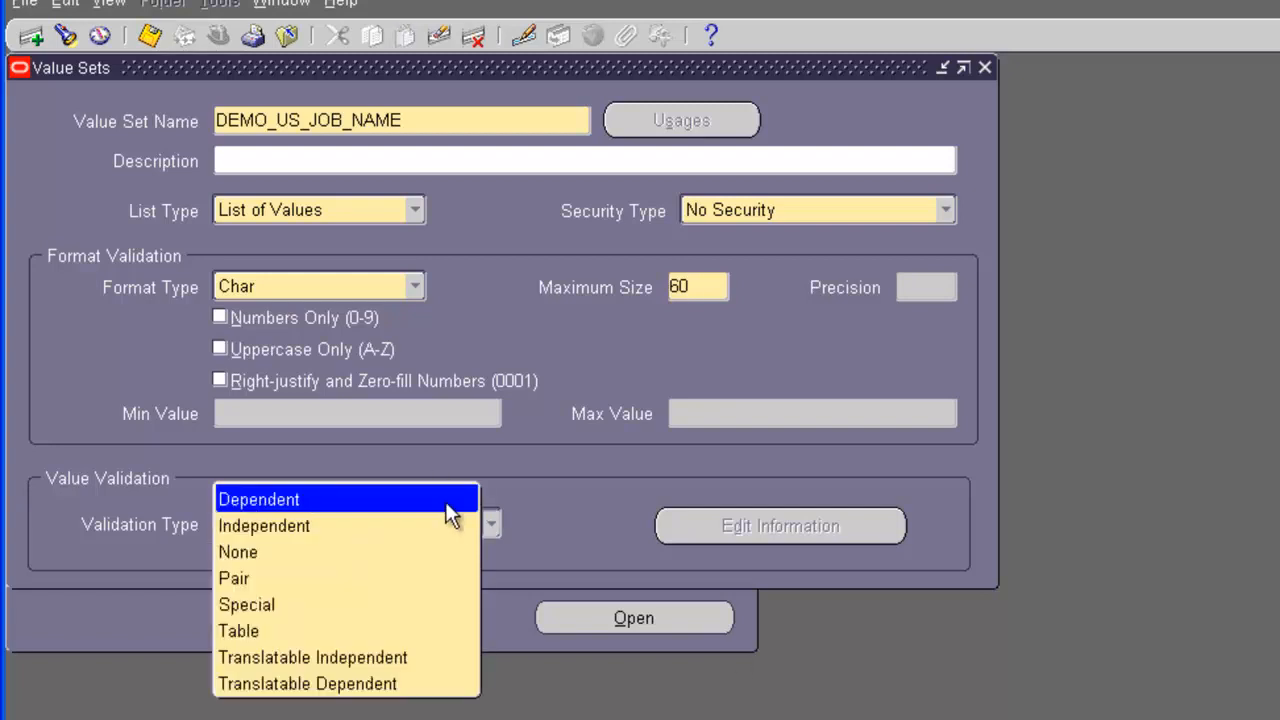
left_click(452, 500)
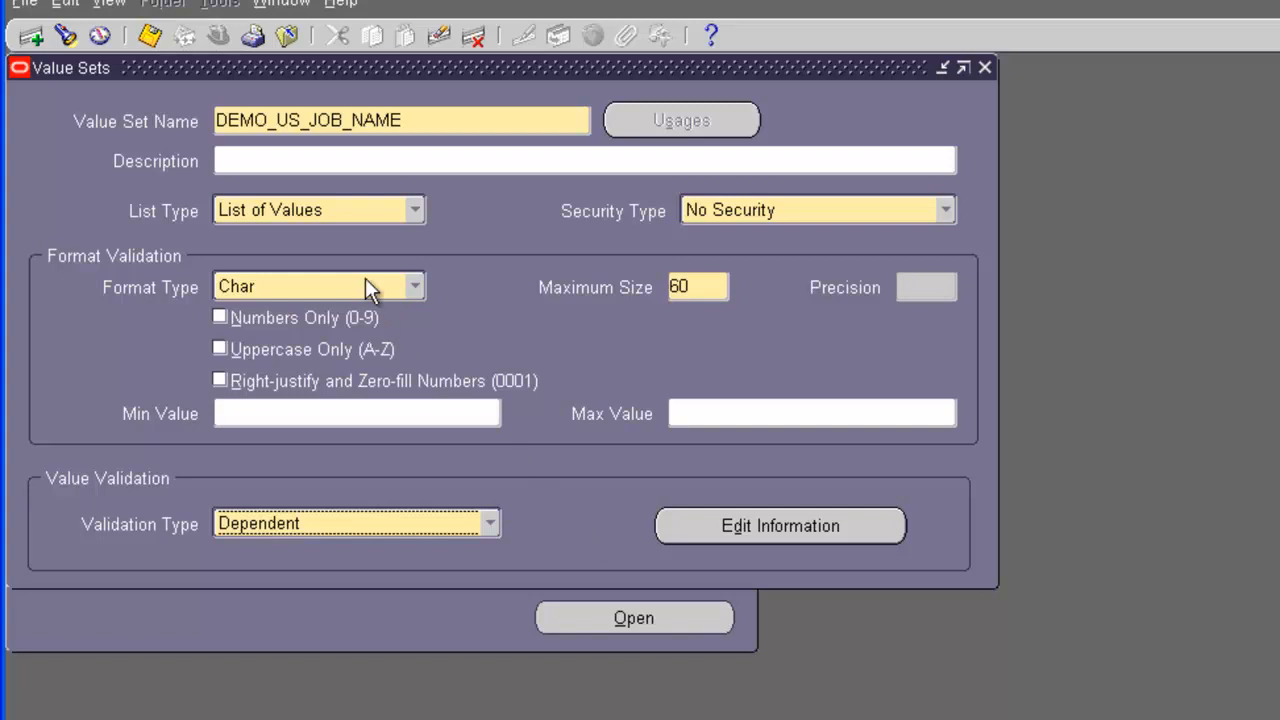
Open the dependent value set information and choose DEMO_US_JOB_DEPT as the independent value set
left_click(150, 37)
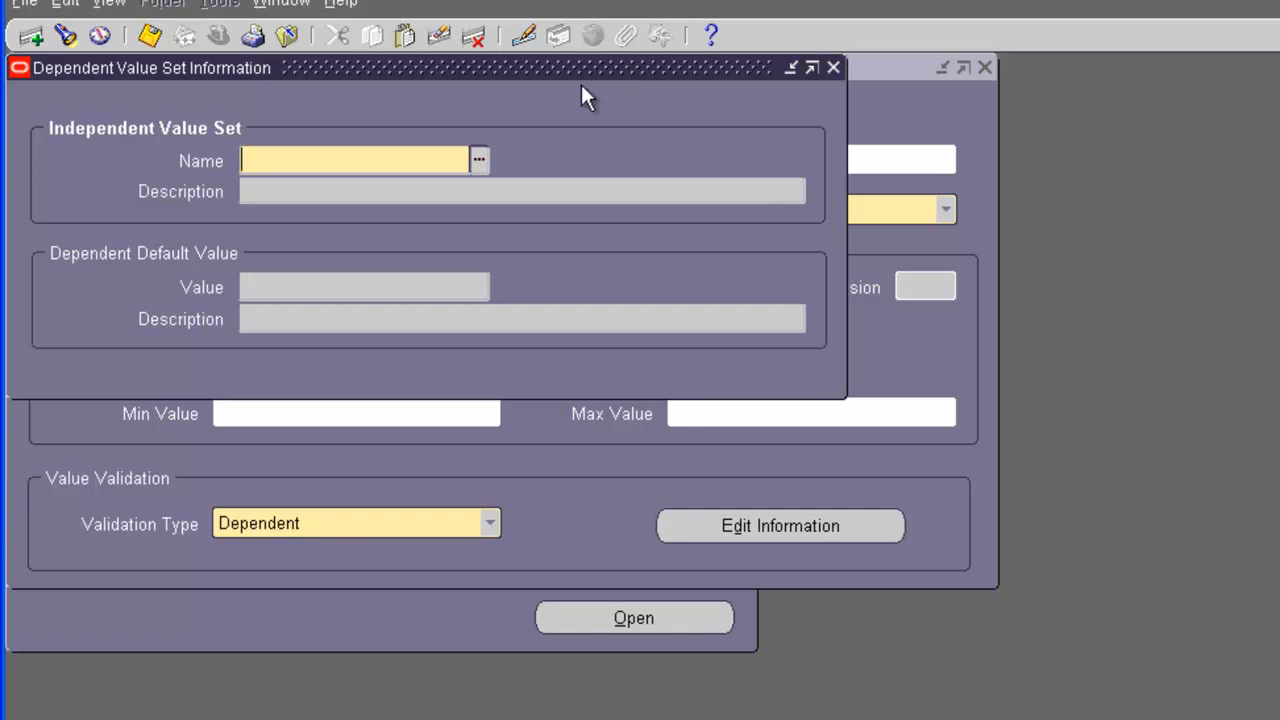
left_click(485, 158)
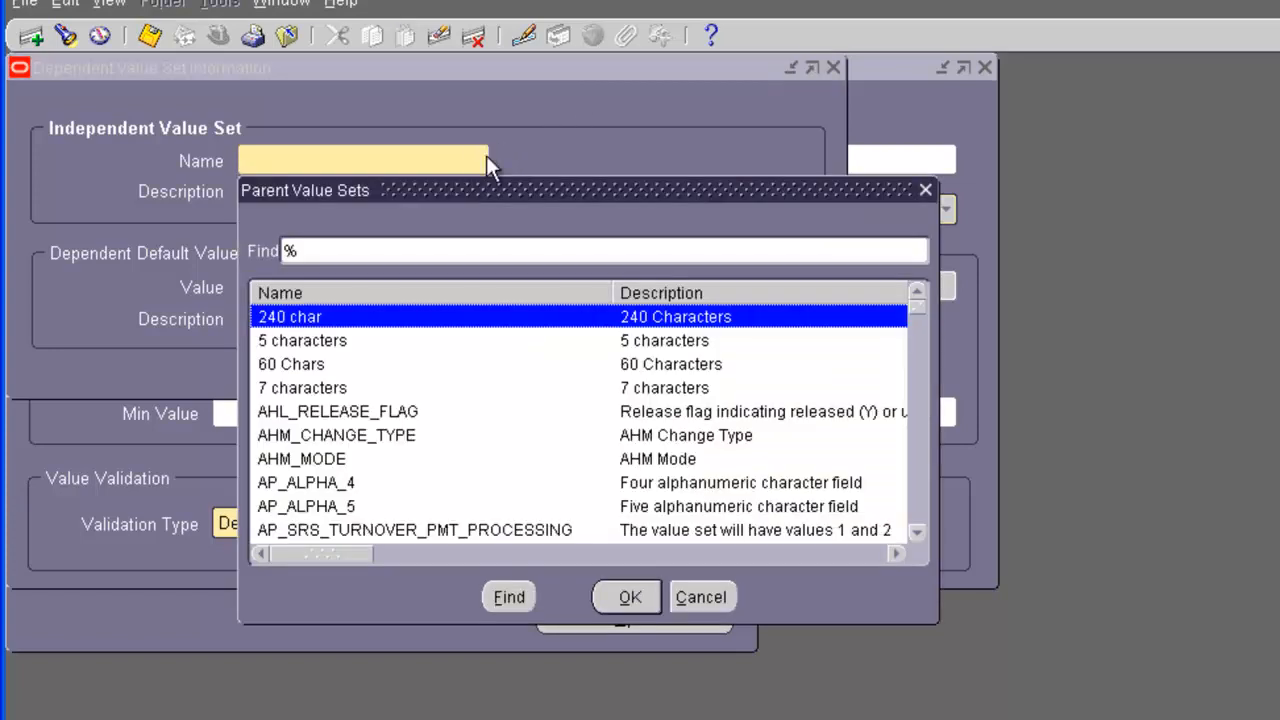
type("de")
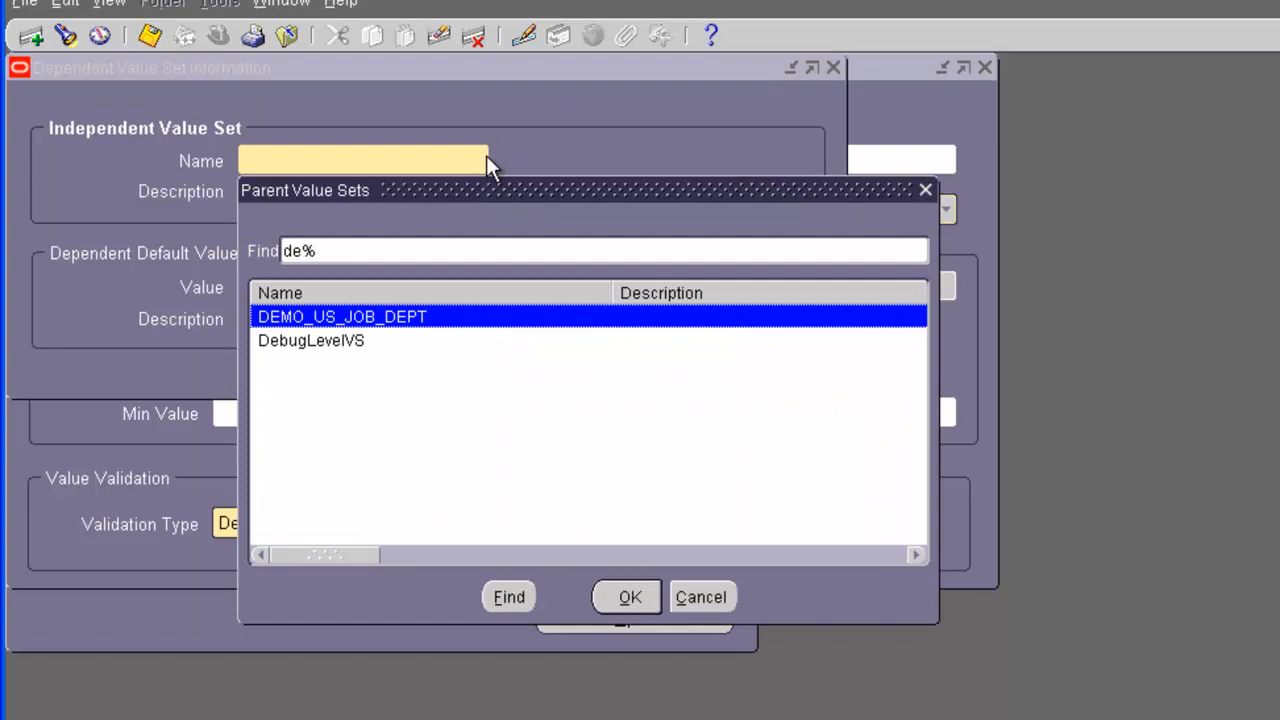
left_click(632, 598)
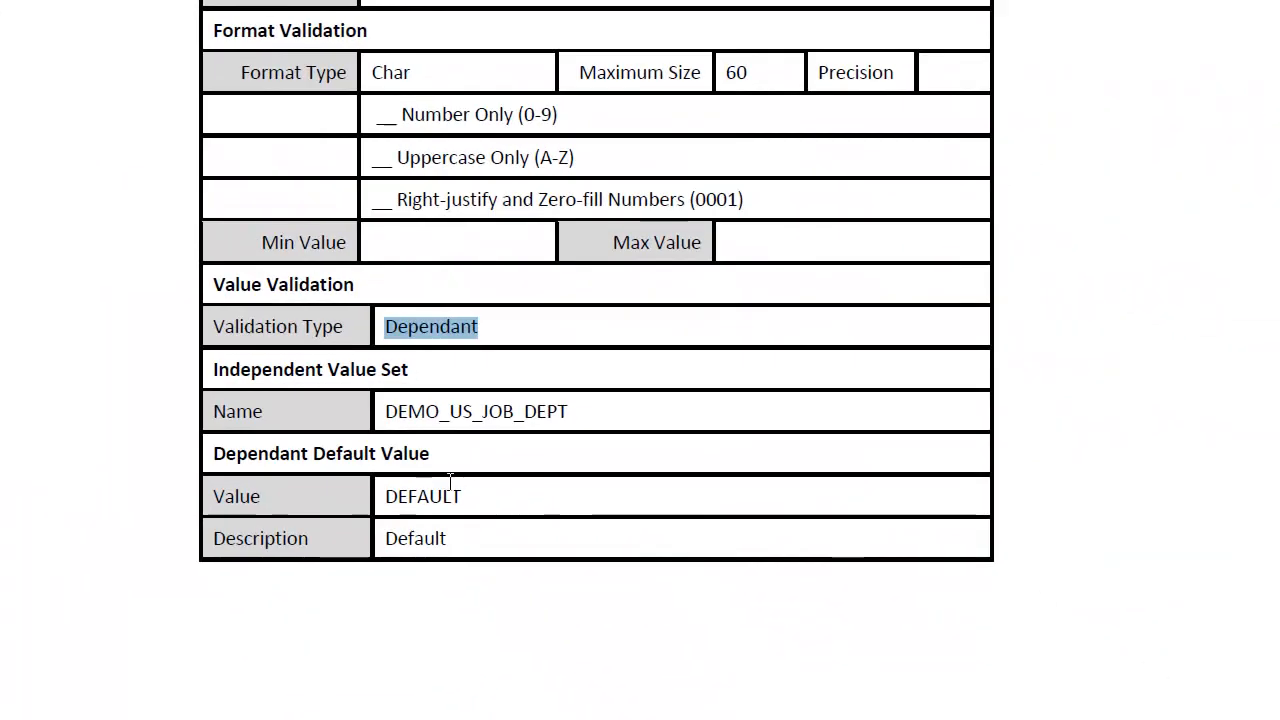
Enter the dependent default value DEFAULT with description Default from the PDF guide, save, and close the dependent value set information
left_click_drag(461, 496, 391, 491)
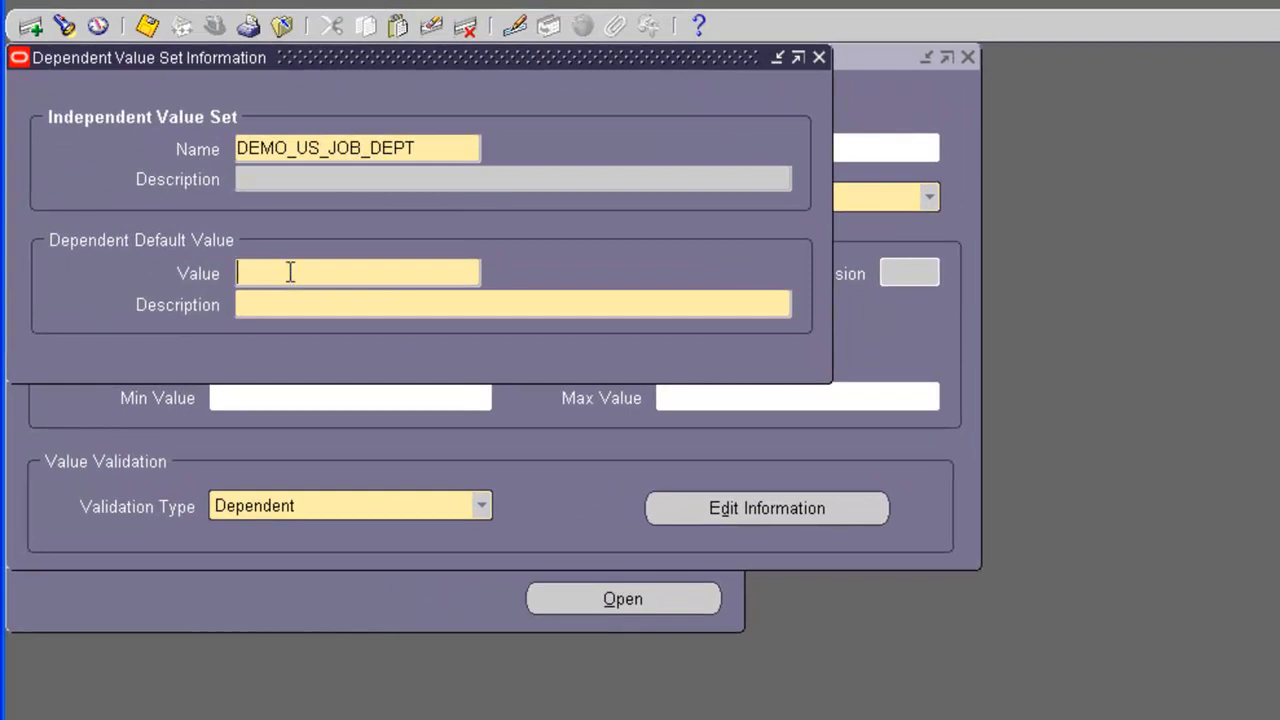
type("DEFAULT")
left_click(461, 306)
type("Default")
left_click(148, 28)
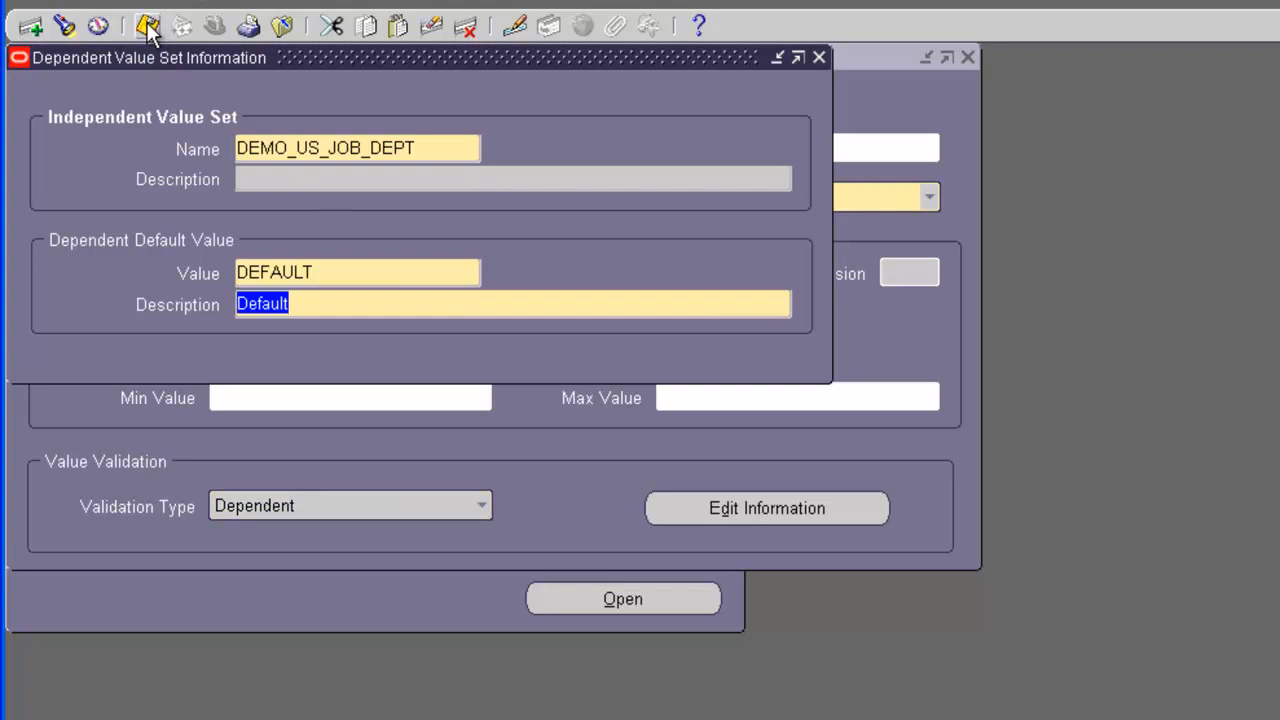
left_click(818, 58)
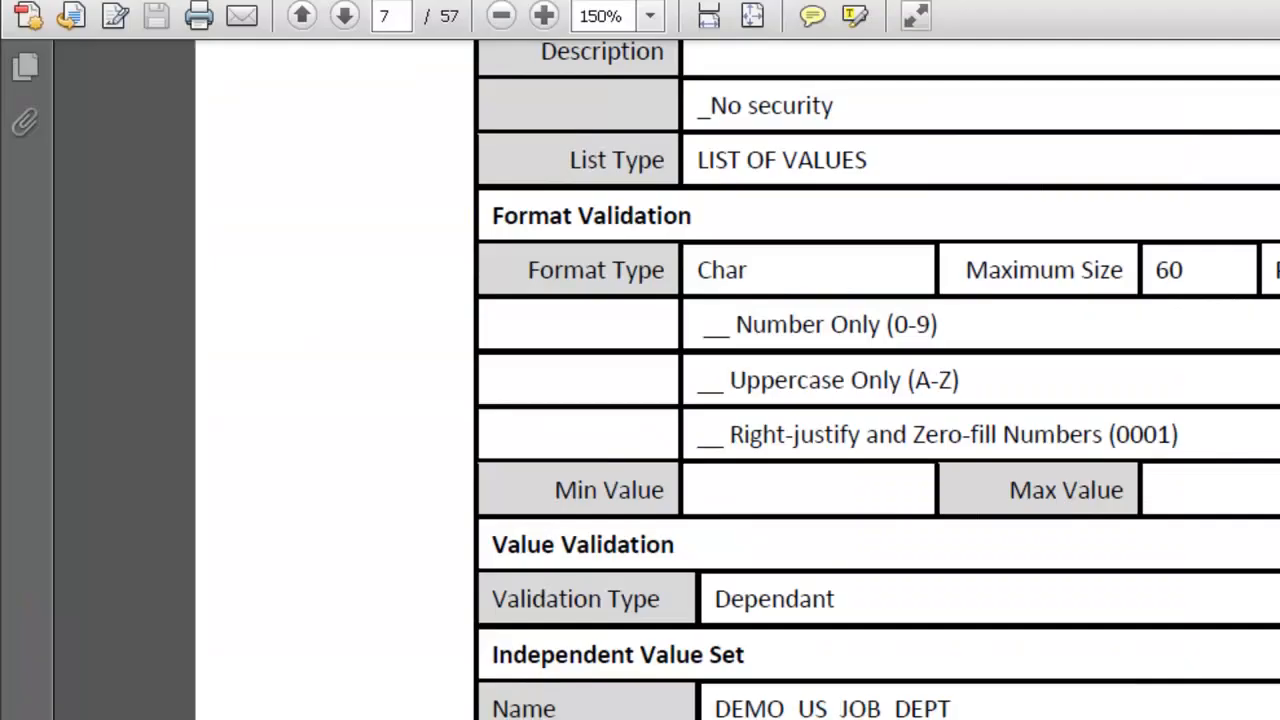
Find the next value set in the PDF guide and create a new value set record in Oracle Applications named DEMO_US_JOB_LEVEL
scroll(734, 471, "down", 15)
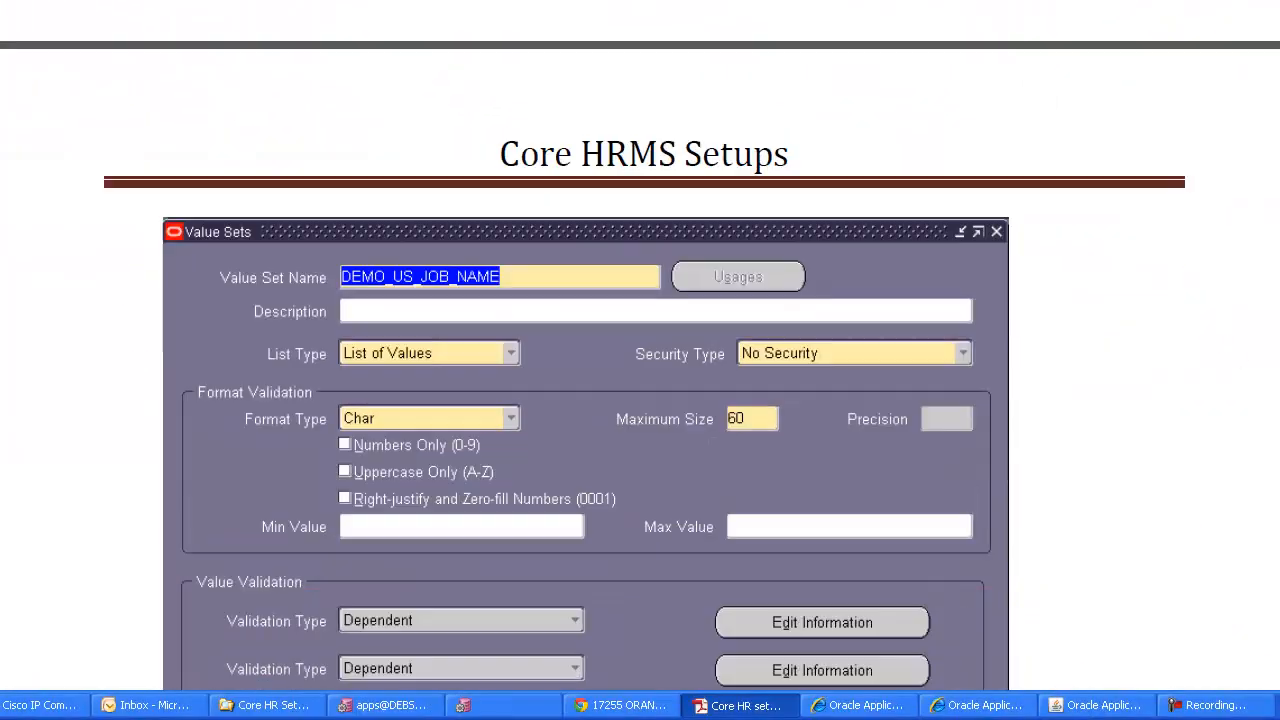
scroll(530, 100, "down", 8)
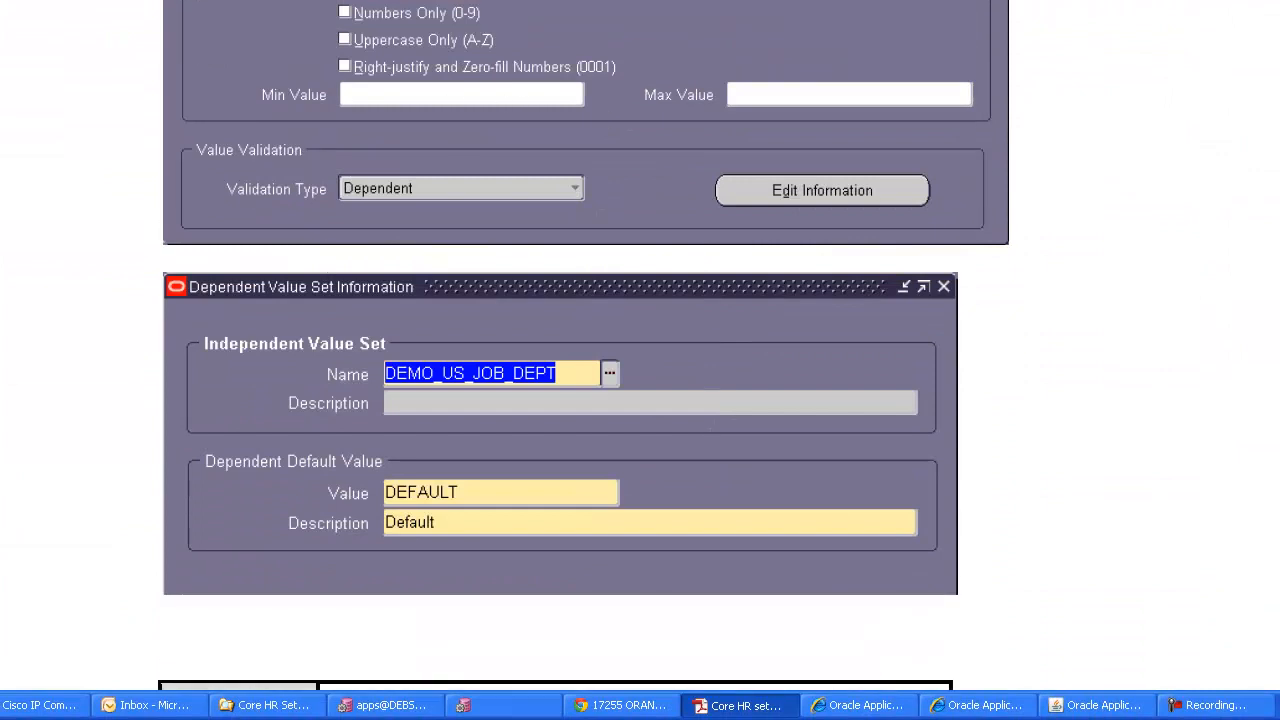
scroll(586, 350, "down", 2)
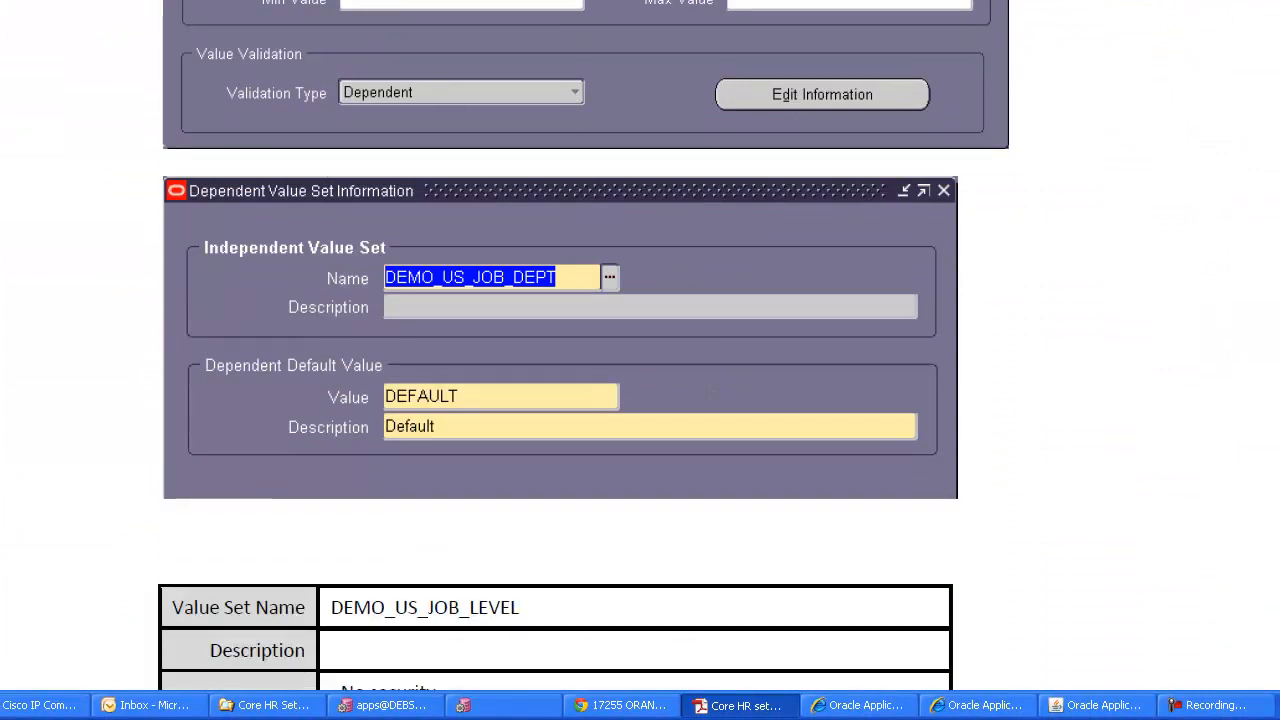
scroll(500, 246, "down", 4)
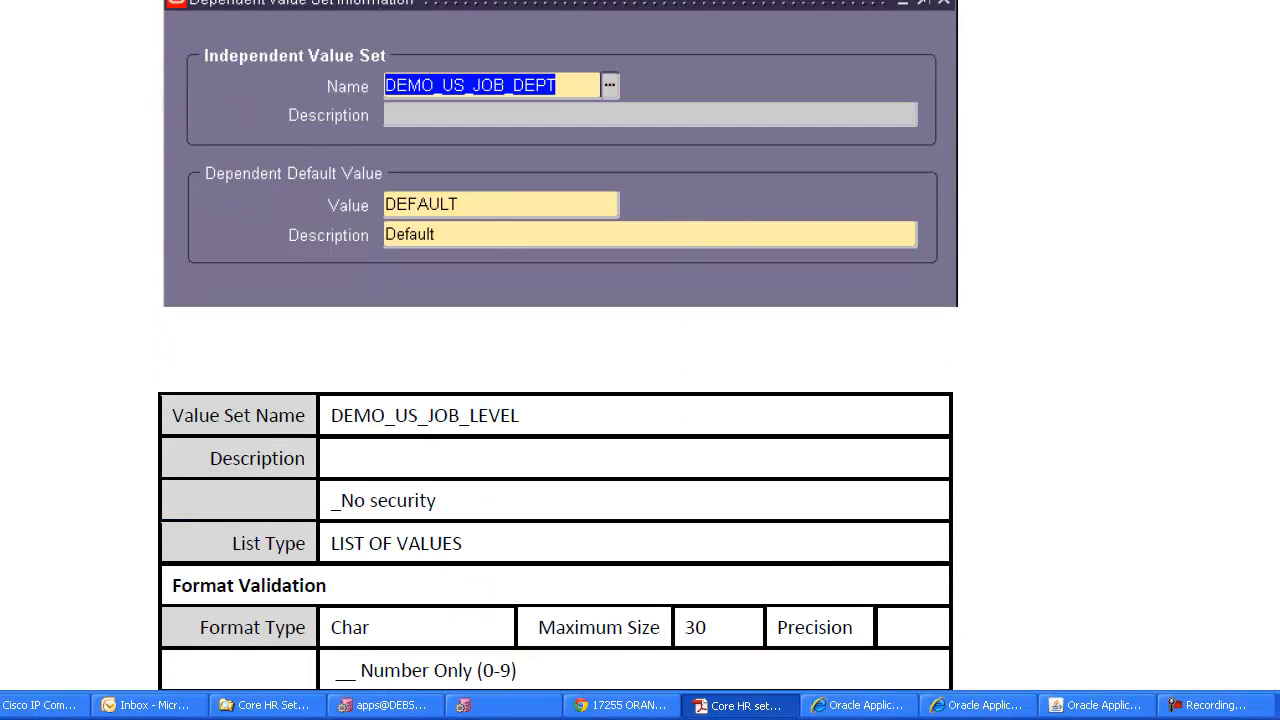
scroll(607, 404, "down", 5)
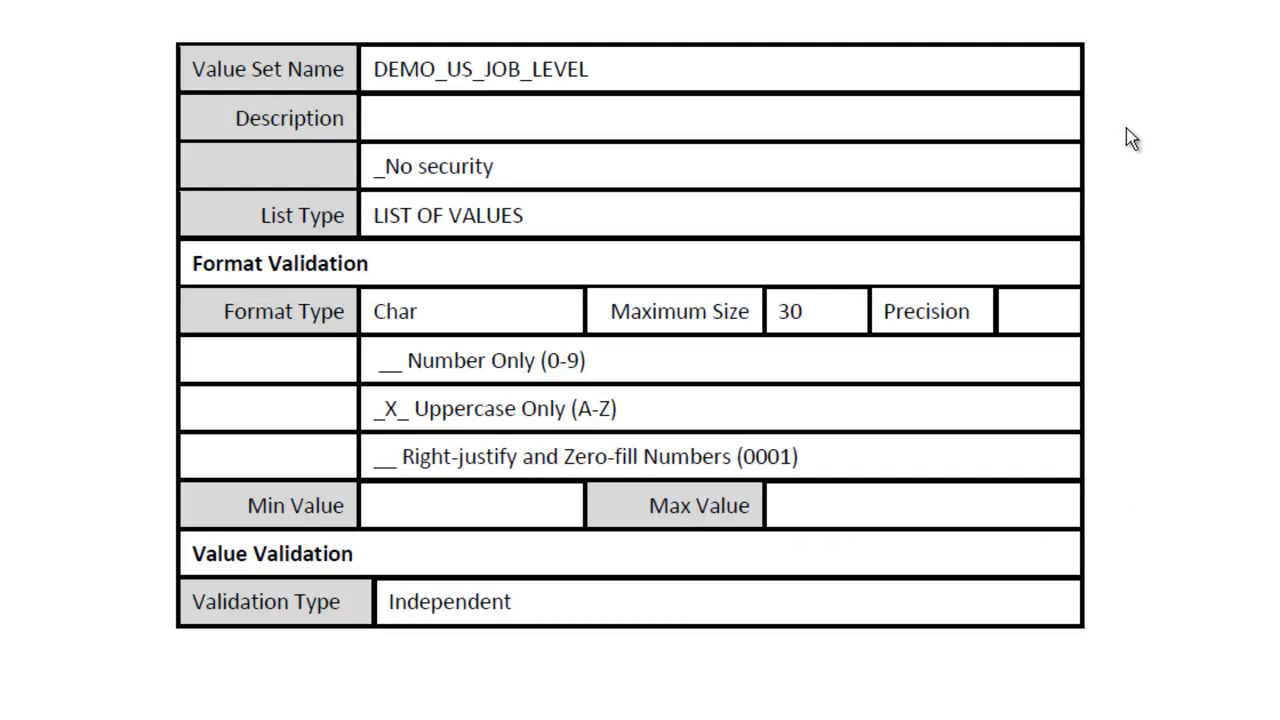
left_click_drag(592, 68, 369, 66)
key("ctrl+c")
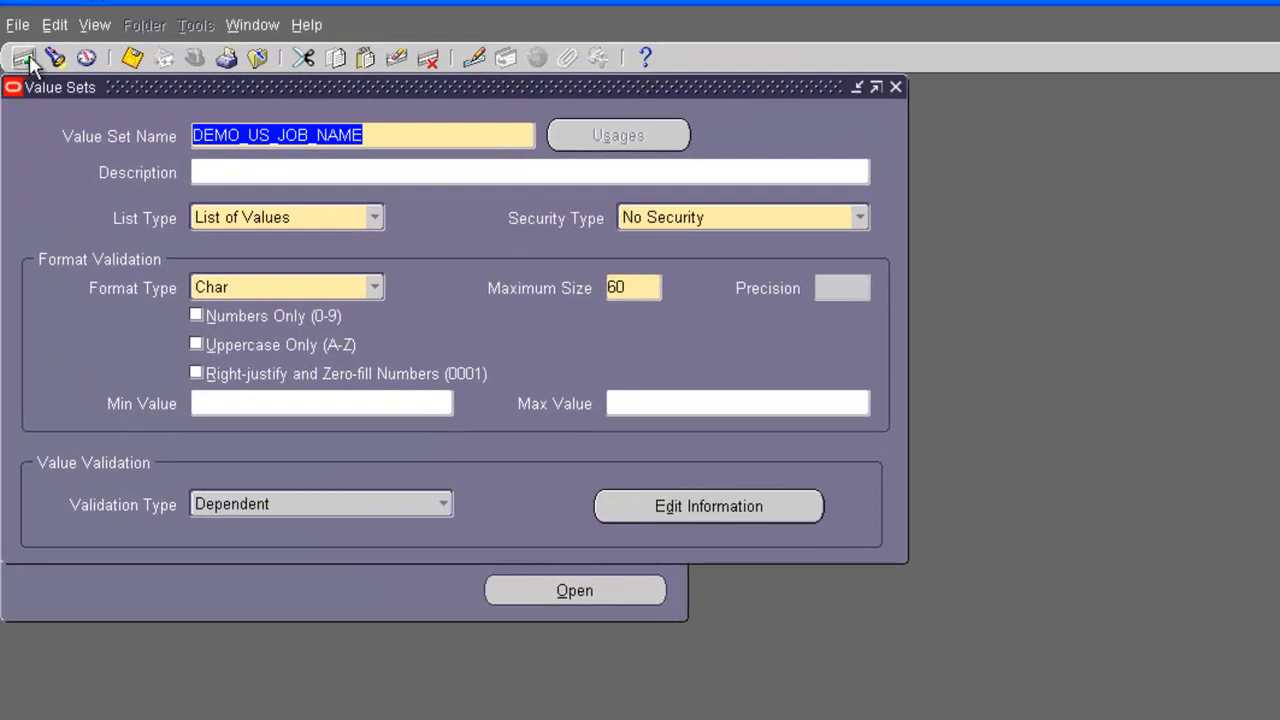
left_click(24, 60)
key("ctrl+v")
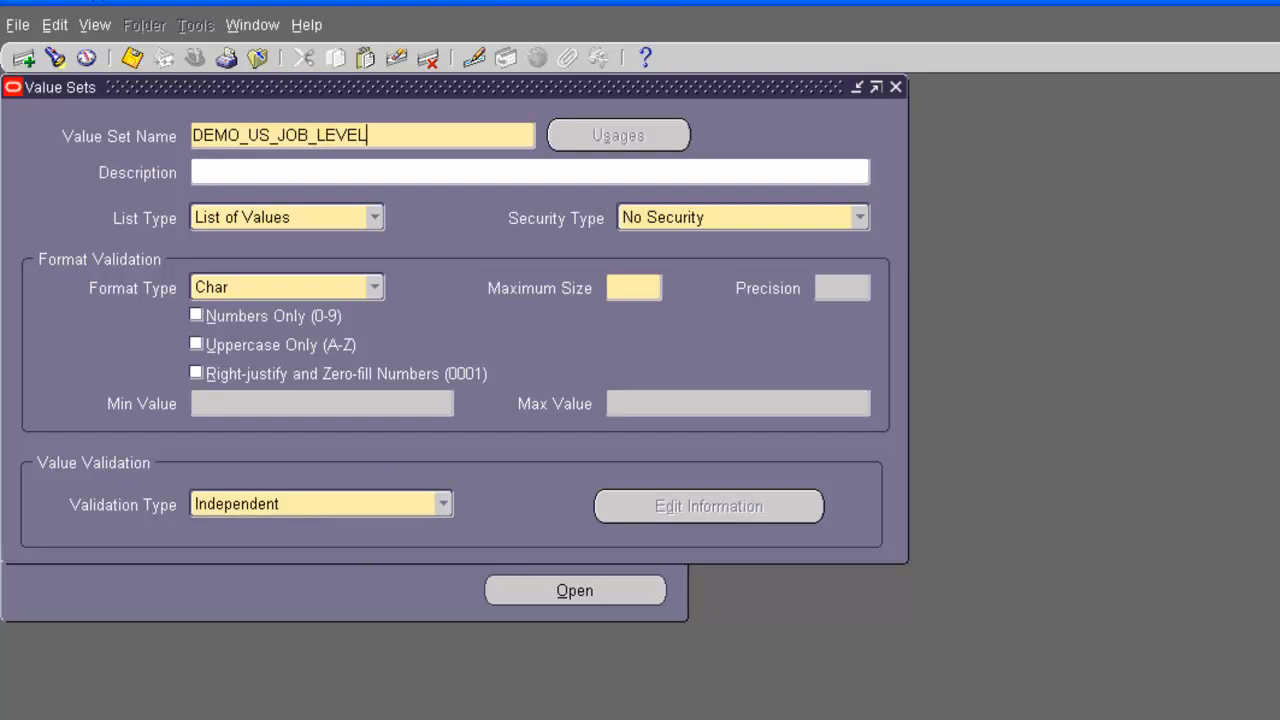
Check the maximum size in the PDF guide and set it to 30 for the DEMO_US_JOB_LEVEL value set
key("alt+Tab")
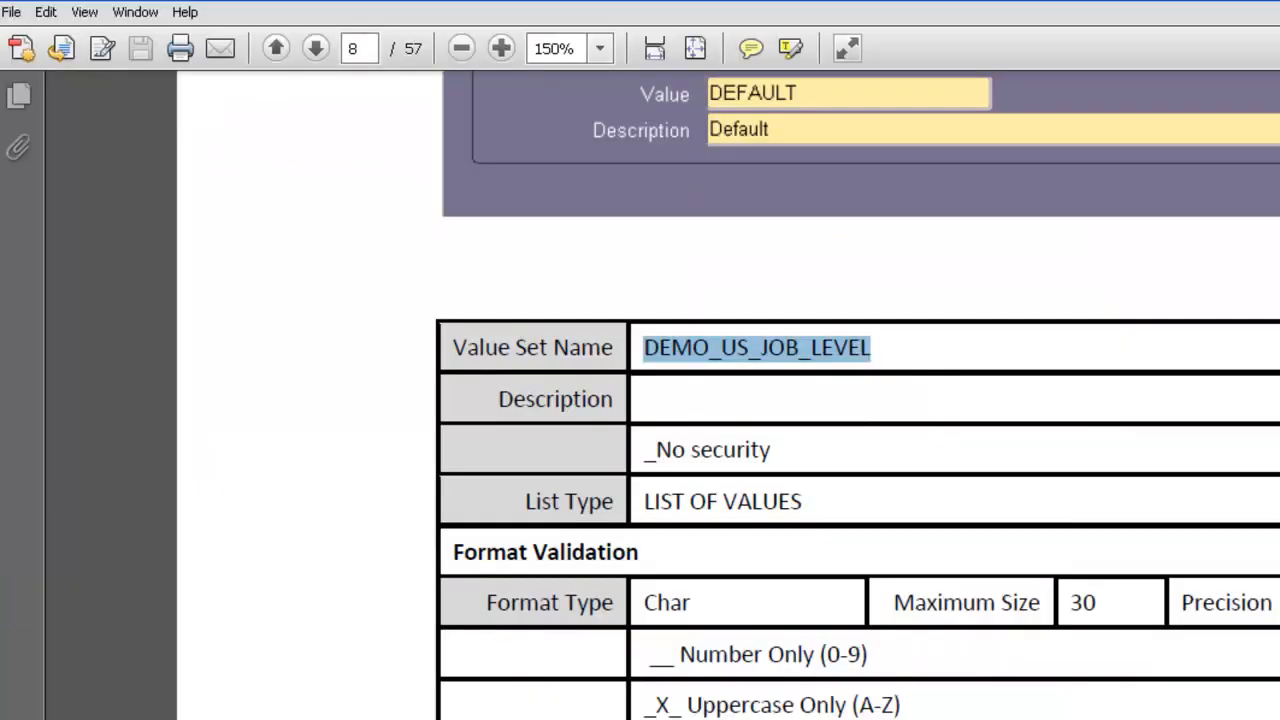
key("alt+Tab")
left_click(614, 287)
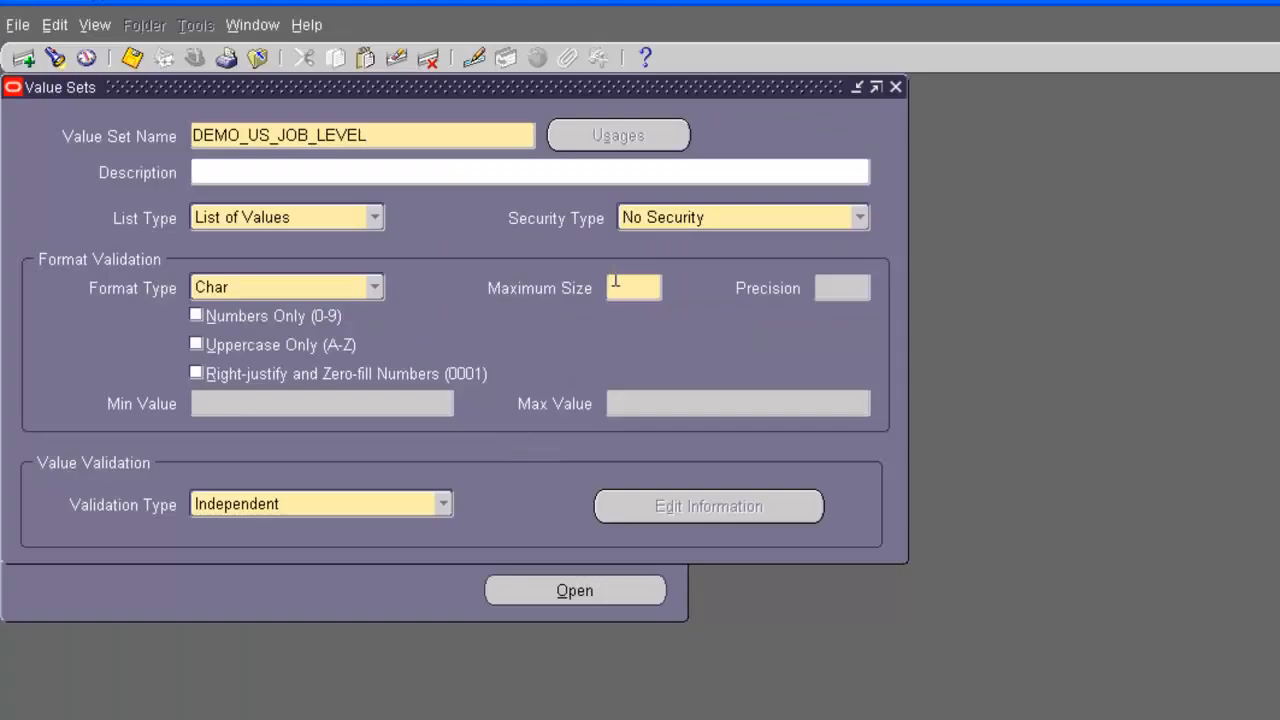
type("30")
Enable Uppercase Only (A-Z) for DEMO_US_JOB_LEVEL as the PDF guide specifies, save the value set, and close its window
key("alt+Tab")
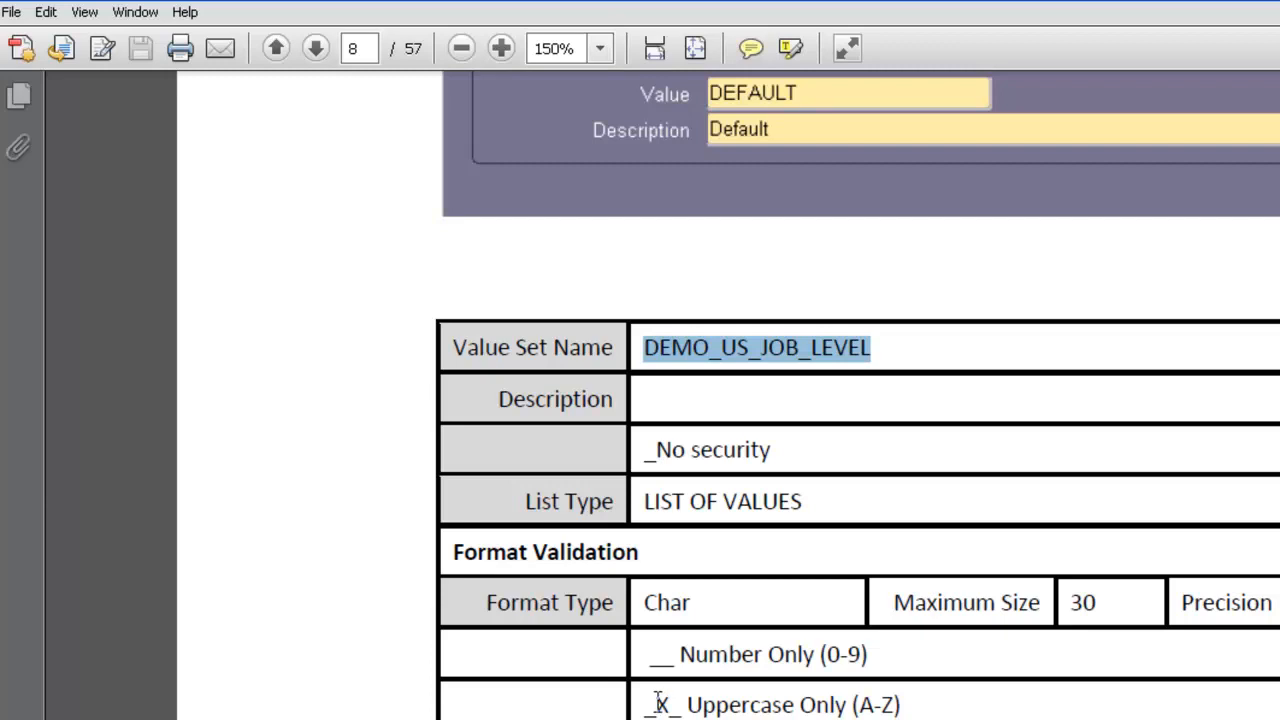
key("alt+Tab")
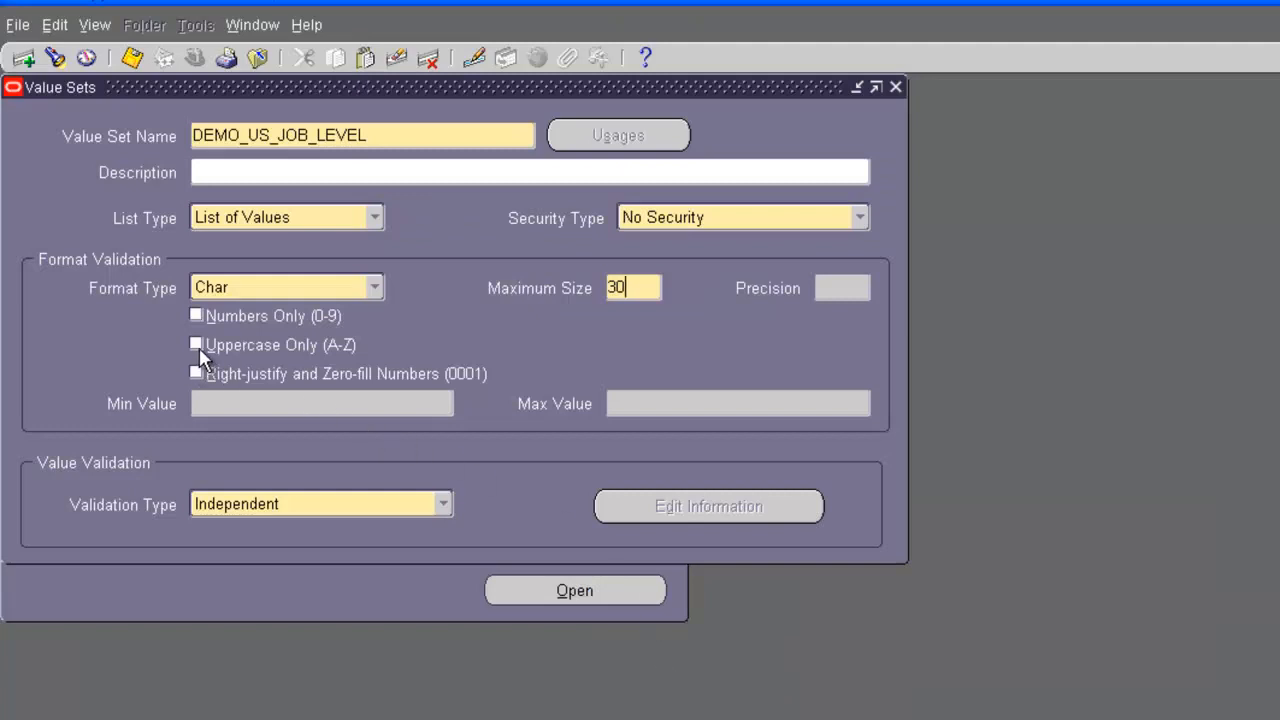
left_click(198, 346)
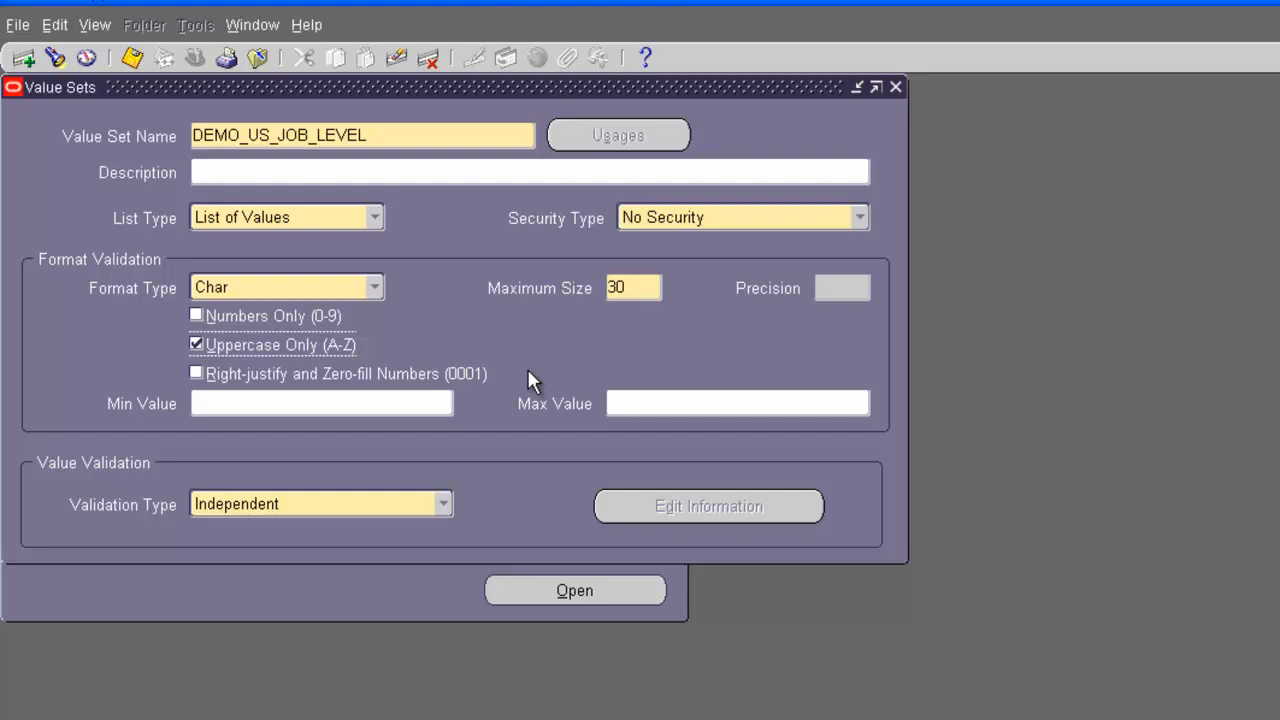
left_click(130, 60)
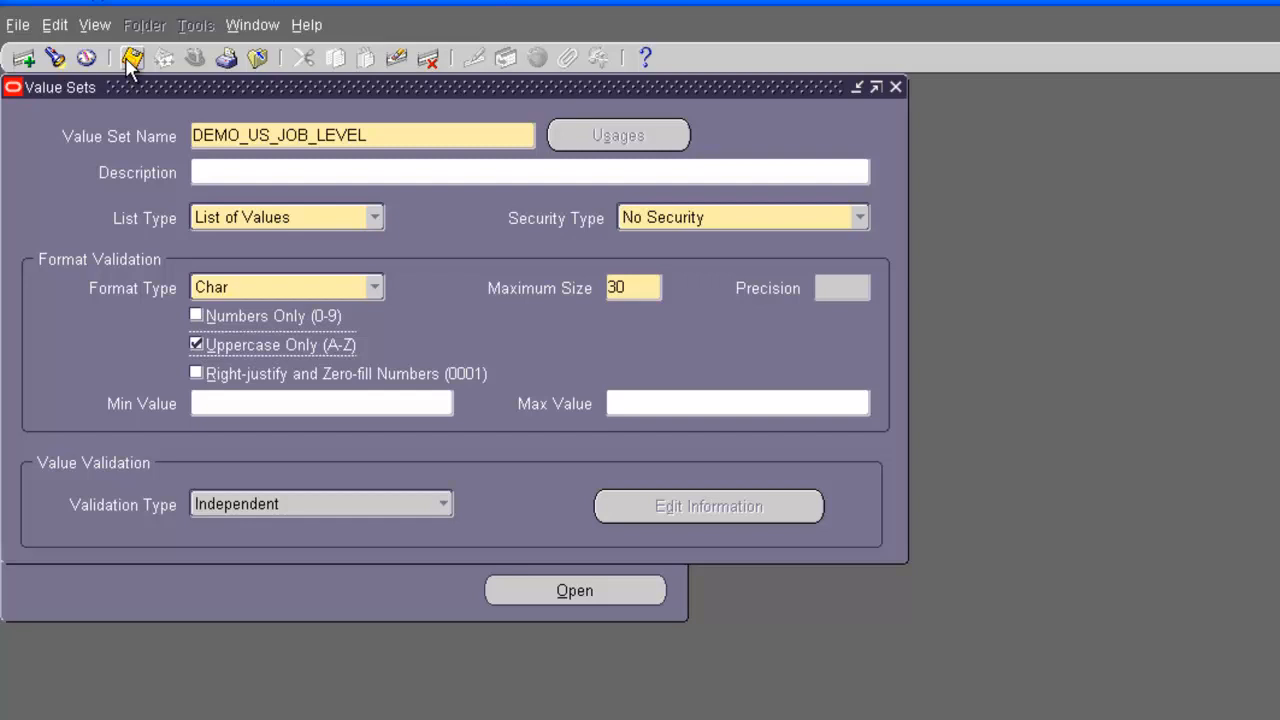
left_click(895, 87)
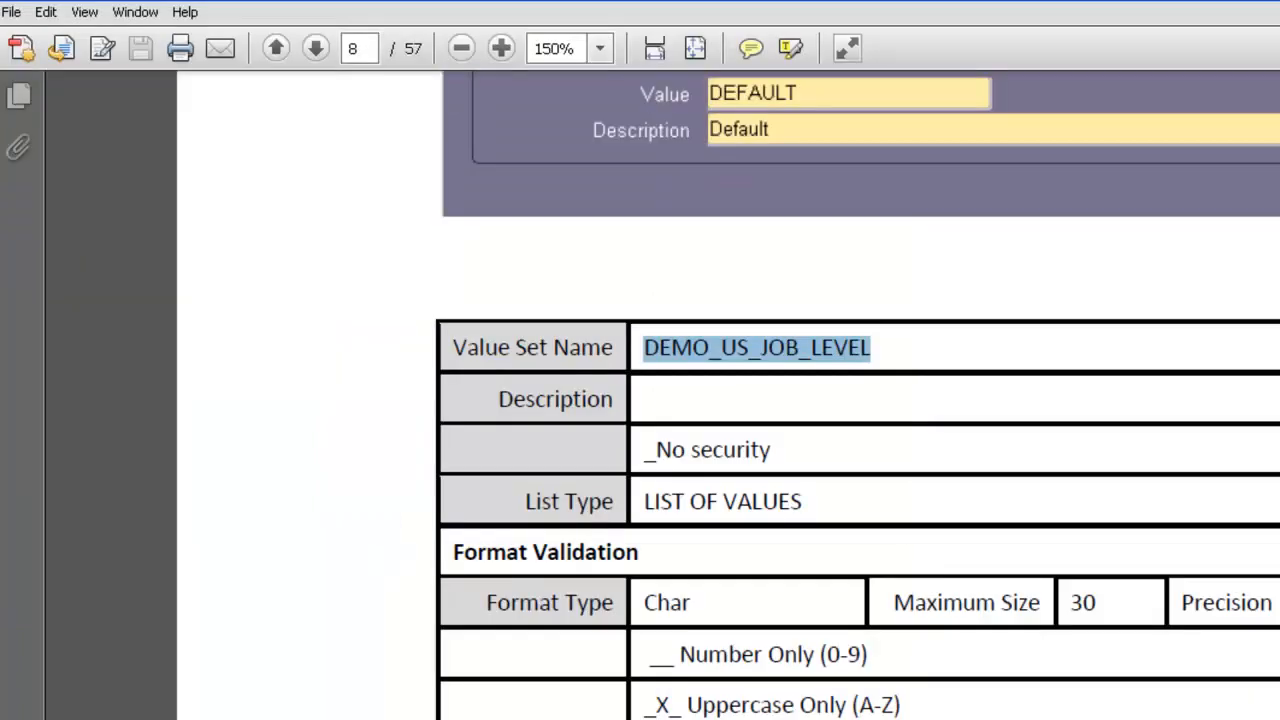
Read section 4.1.2 Define Job Flexfield Segments in the PDF guide and open the key flexfield Segments function in Oracle Applications
scroll(669, 514, "down", 10)
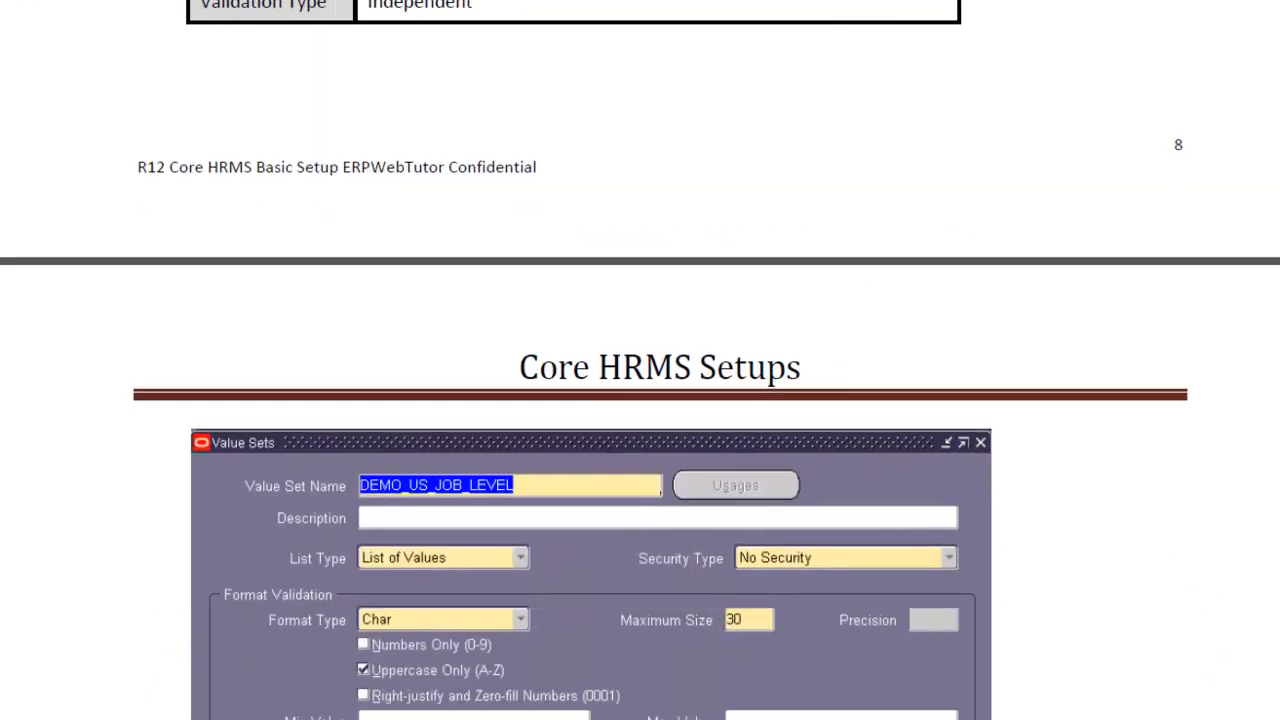
scroll(650, 490, "down", 12)
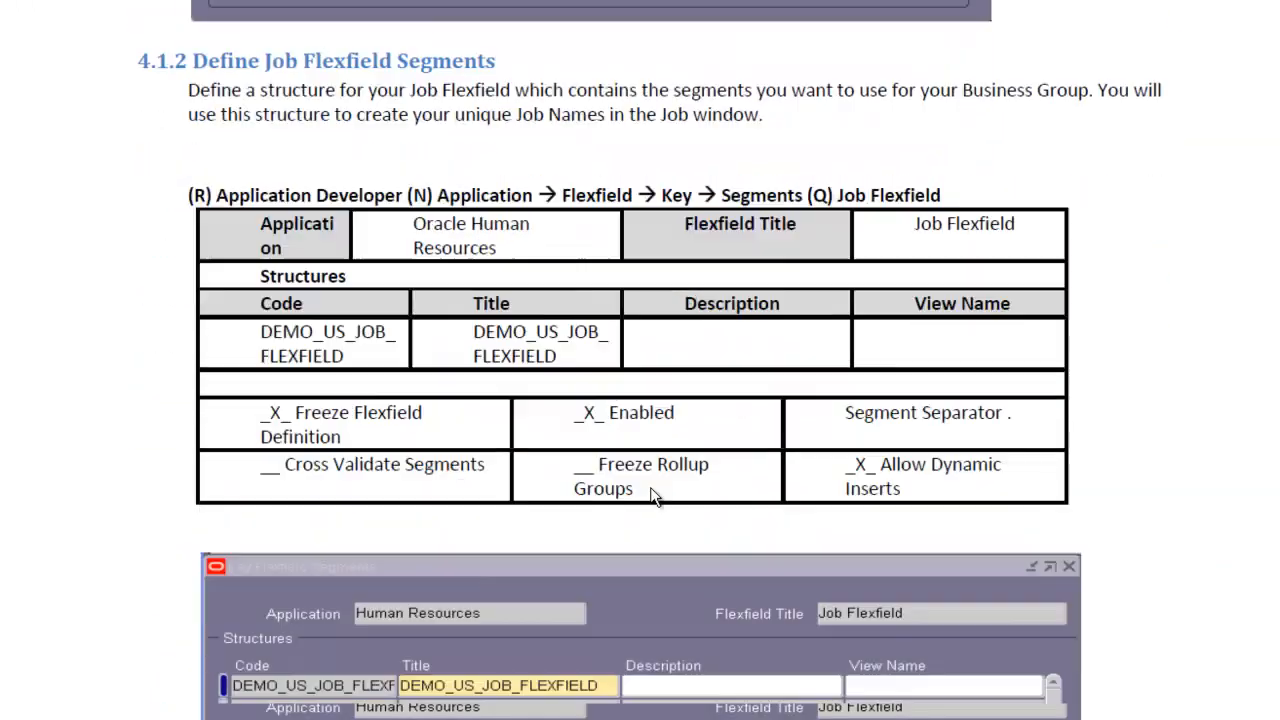
scroll(653, 495, "down", 1)
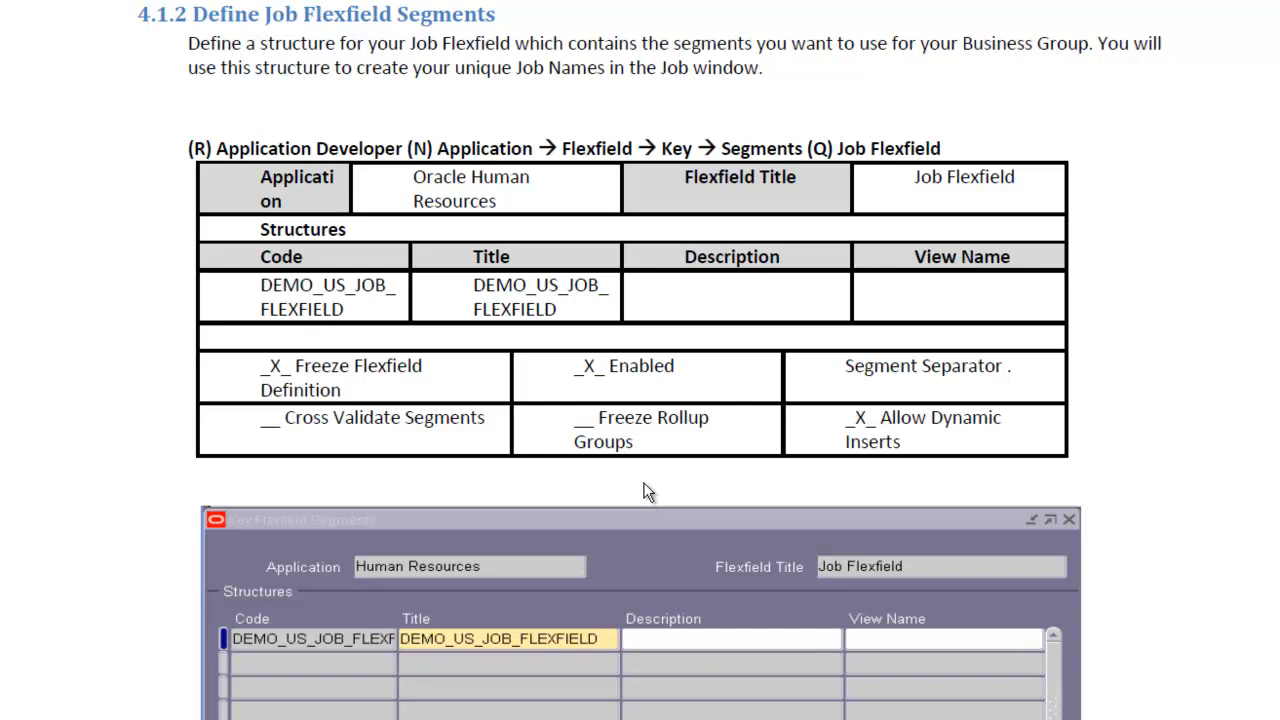
scroll(506, 388, "down", 3)
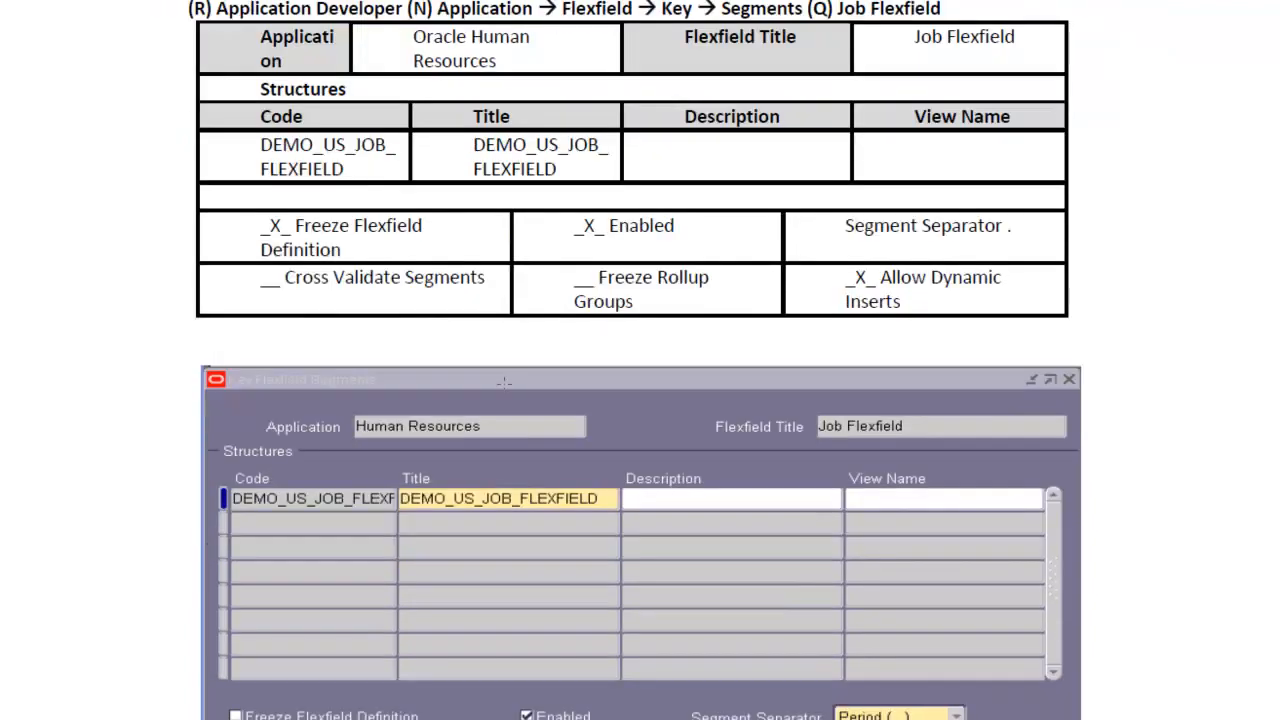
scroll(505, 381, "up", 1)
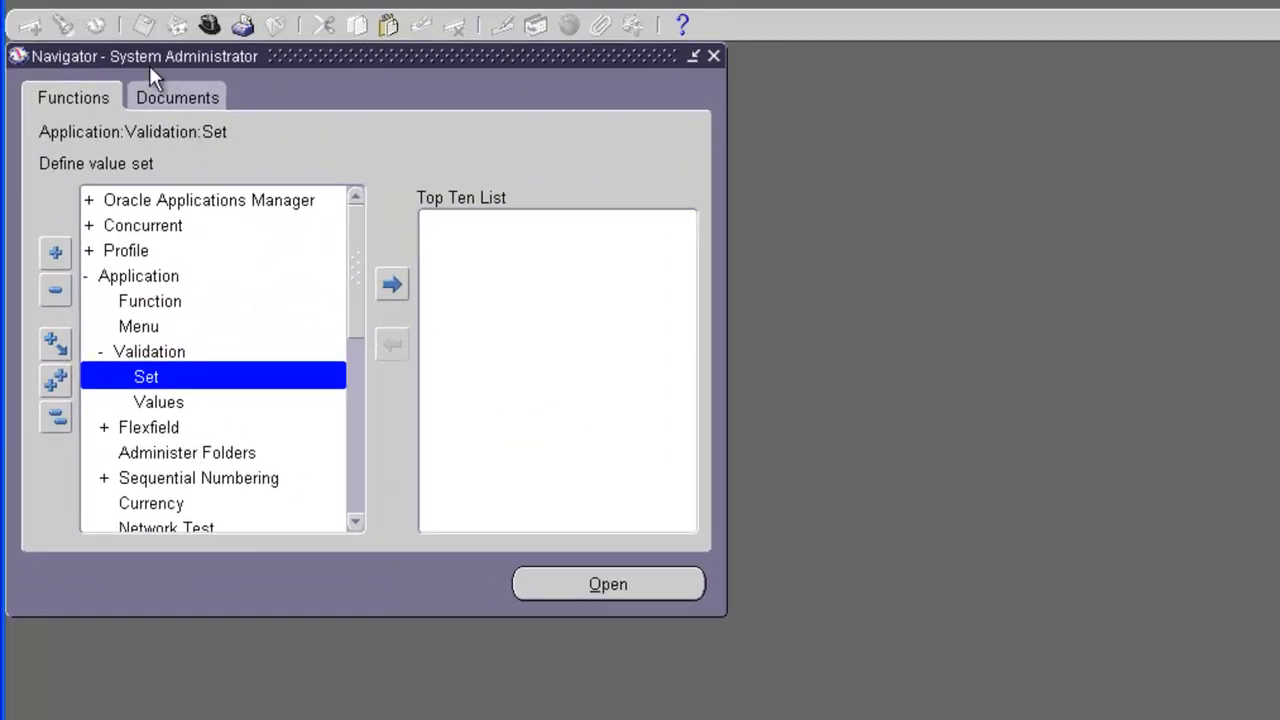
left_click(103, 428)
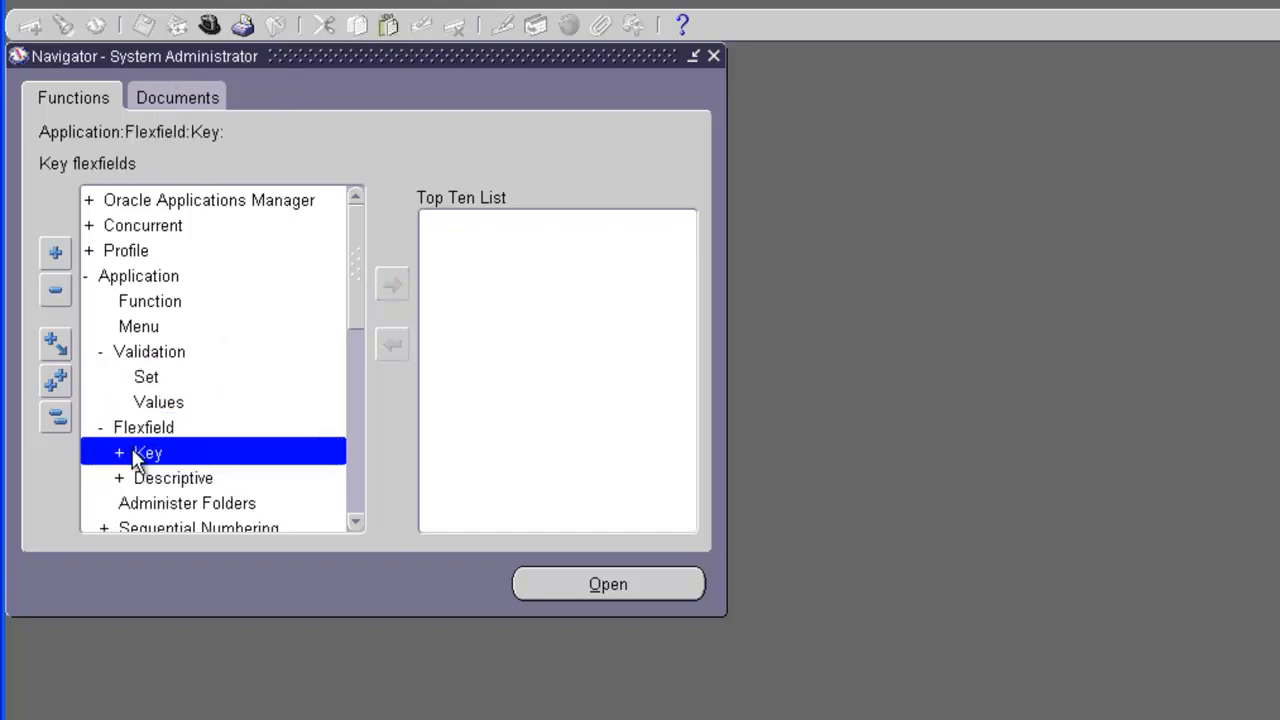
left_click(121, 453)
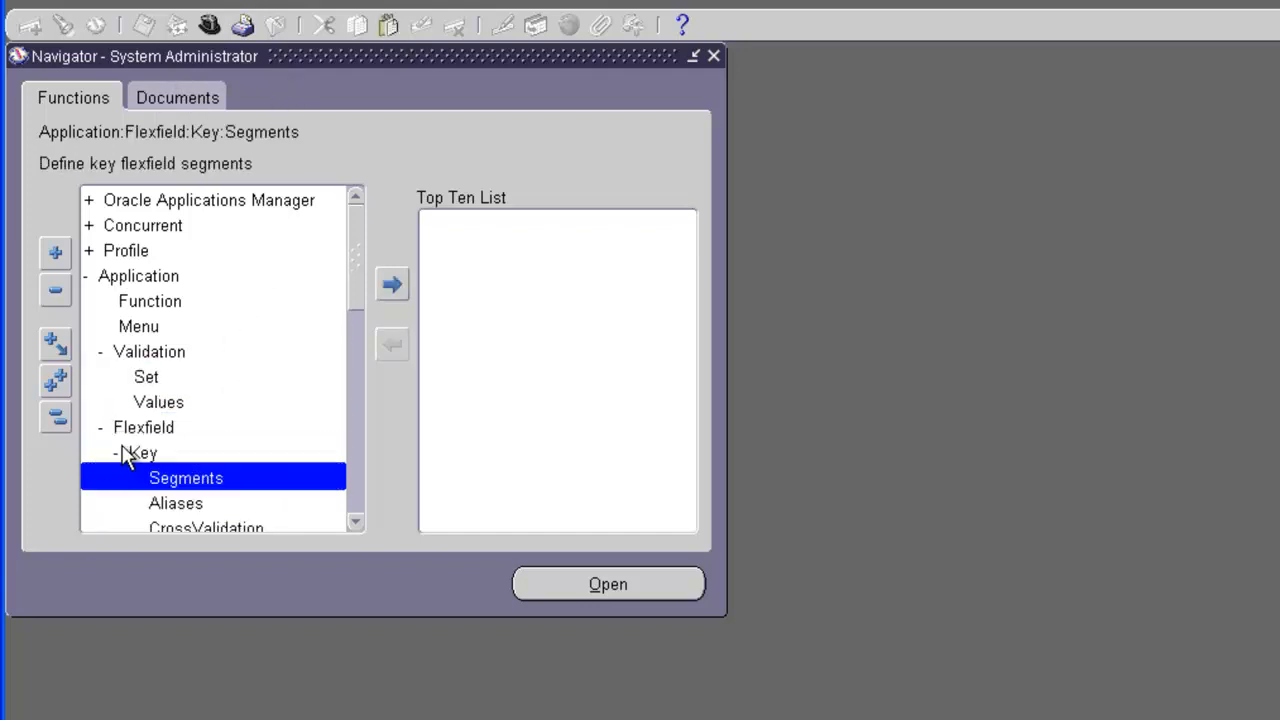
left_click(191, 486)
double_click(190, 486)
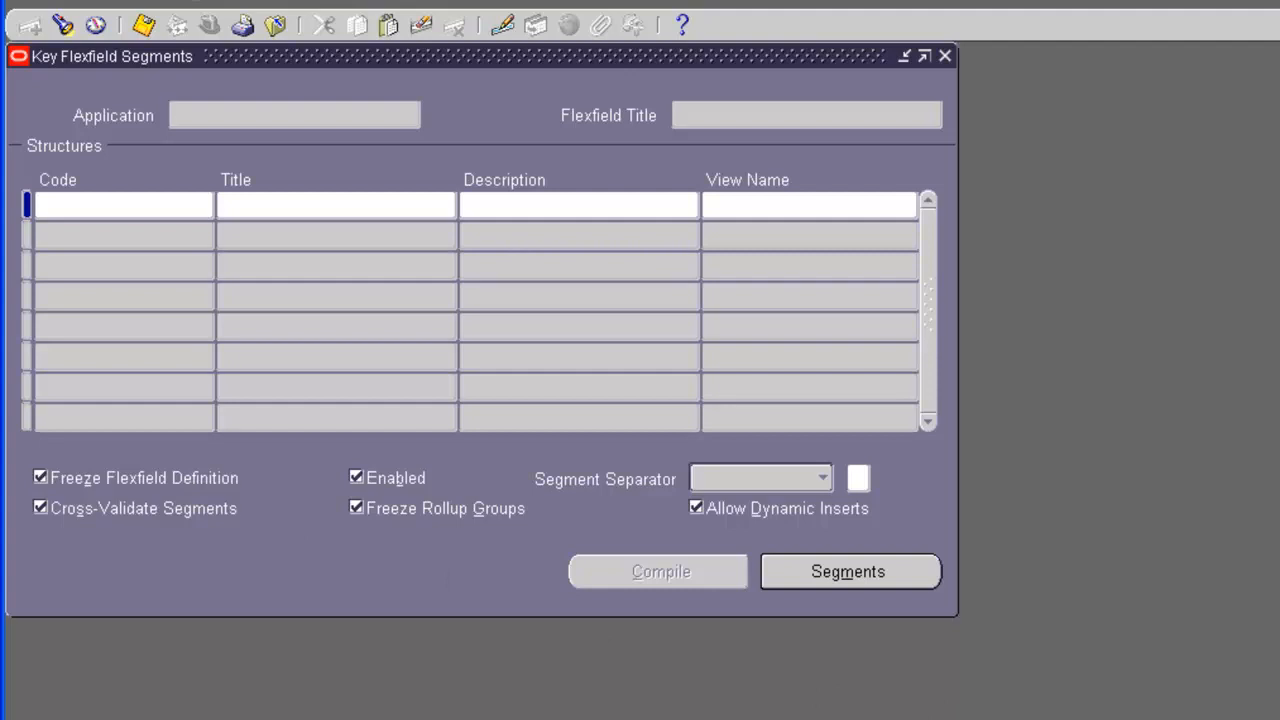
Query the key flexfields by the flexfield title Job% and select the seeded Job Flexfield structure
key("F11")
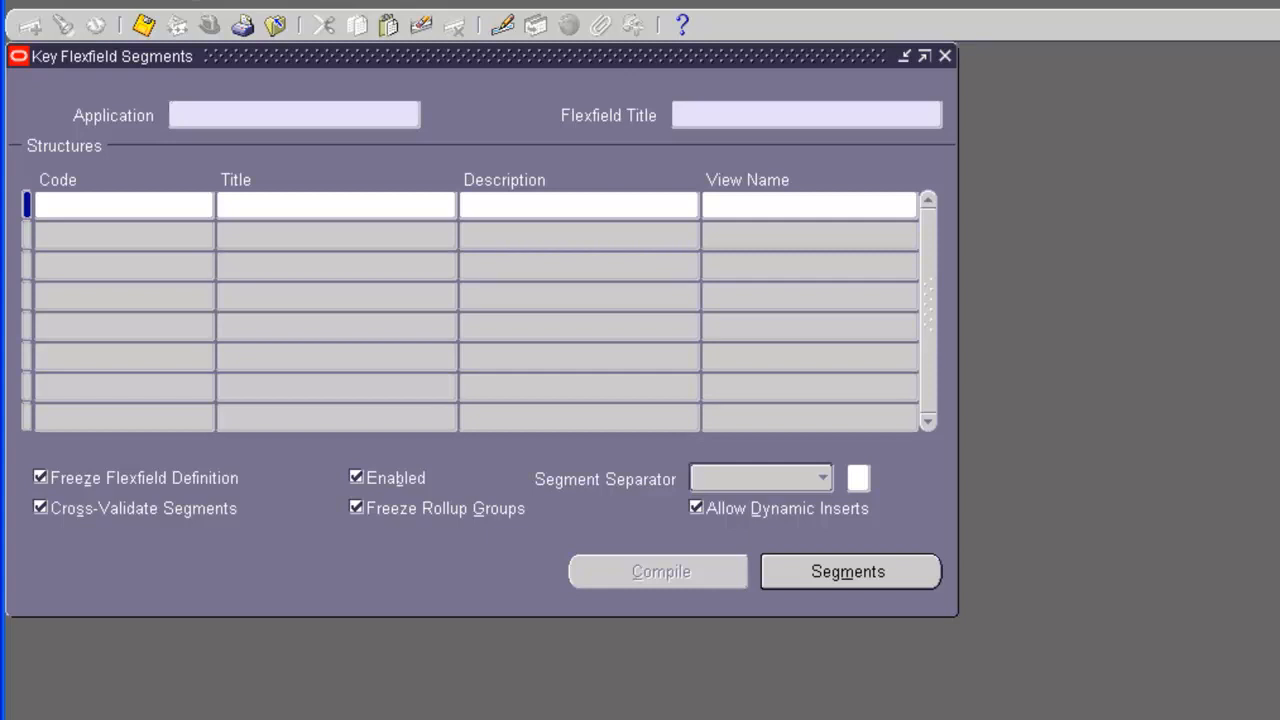
left_click(680, 115)
type("Job%")
key("ctrl+F11")
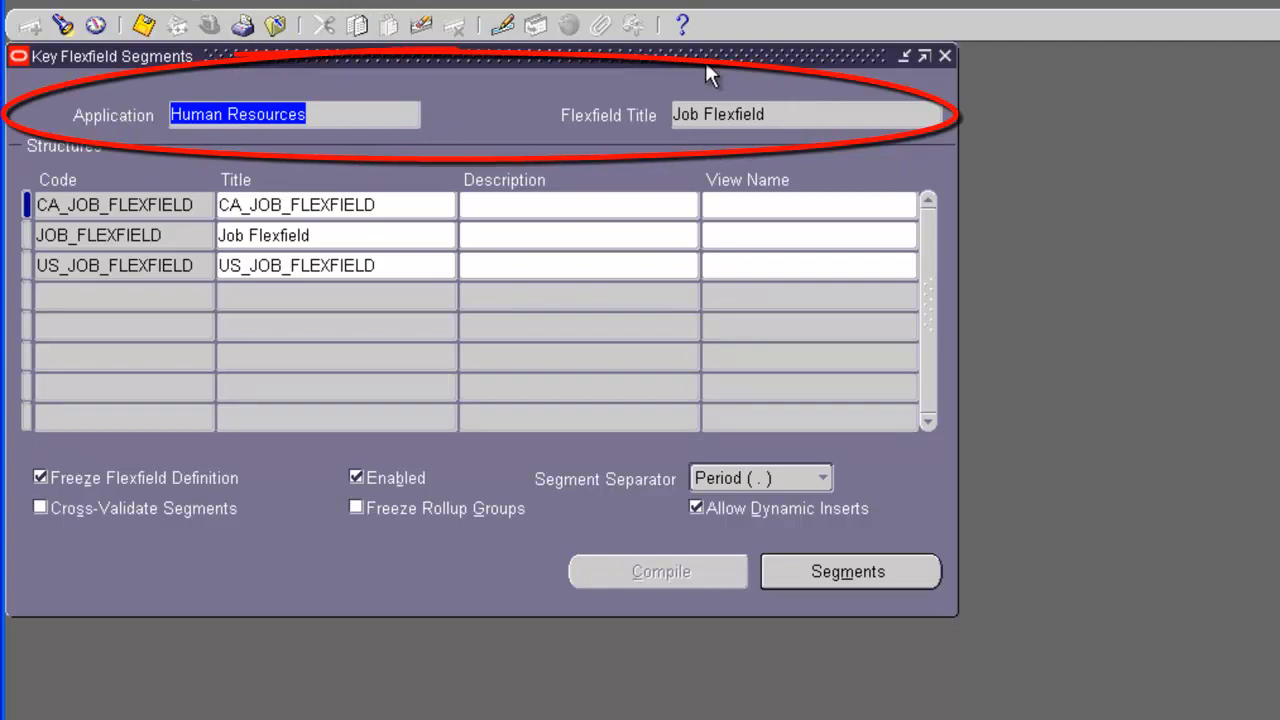
left_click(770, 113)
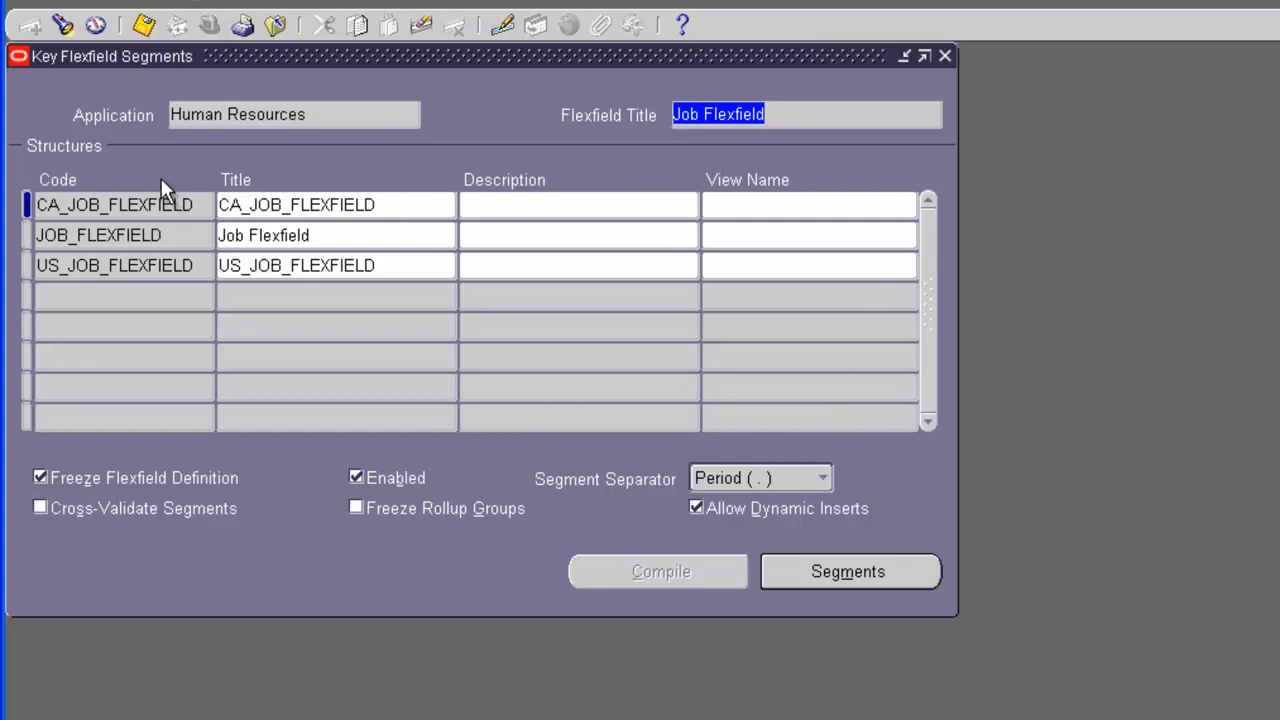
left_click(338, 235)
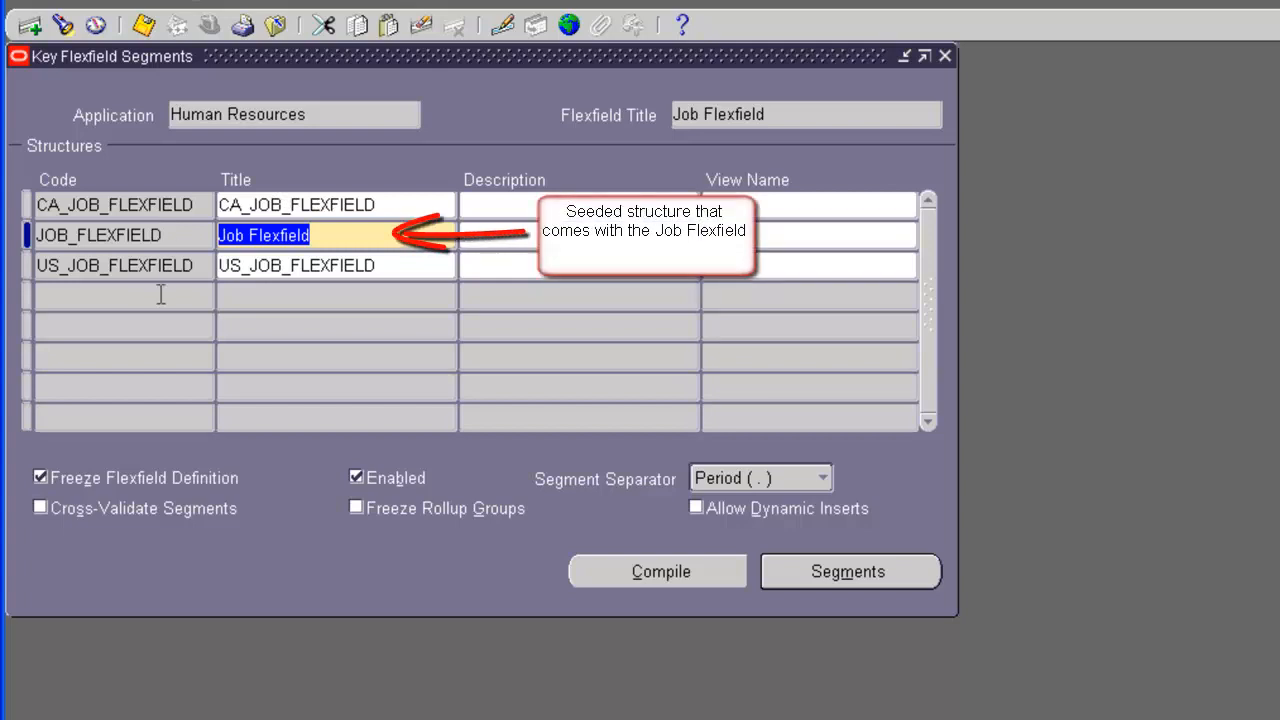
Add a new Job Flexfield structure with the code and title DEMO_US_JOB_FLEXFIELD, copied from the PDF guide
left_click(92, 292)
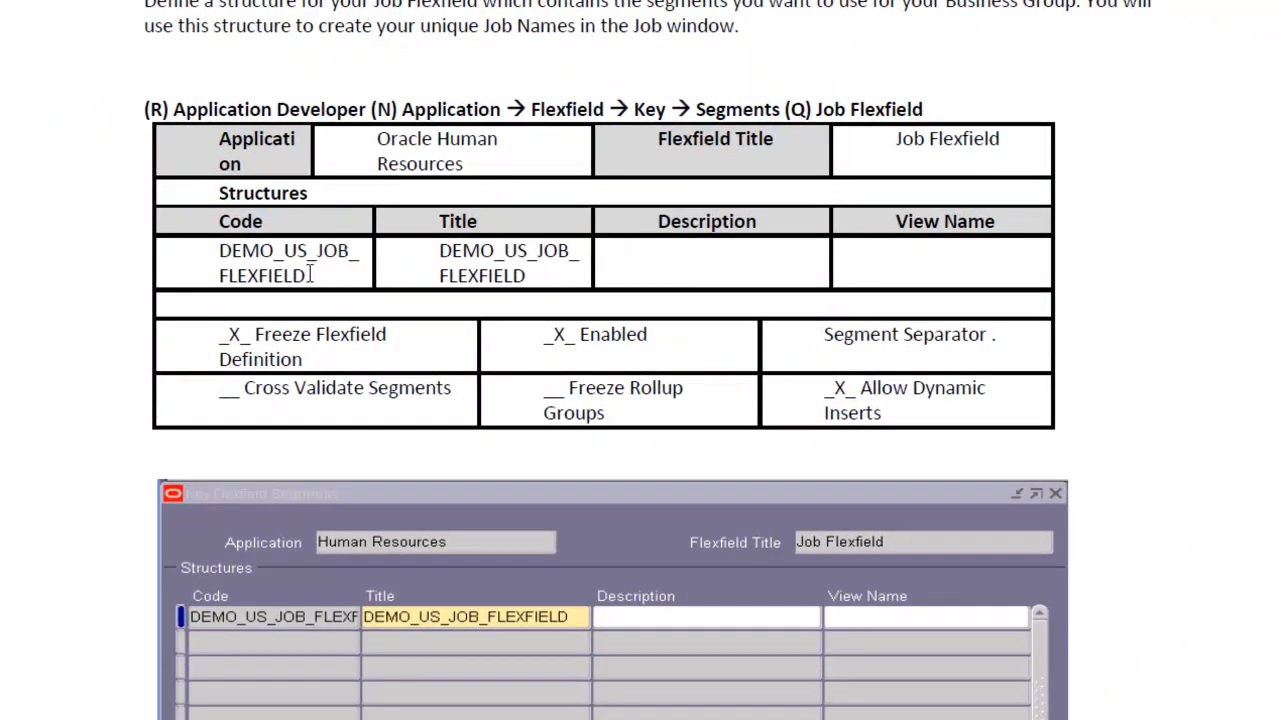
left_click_drag(306, 276, 225, 260)
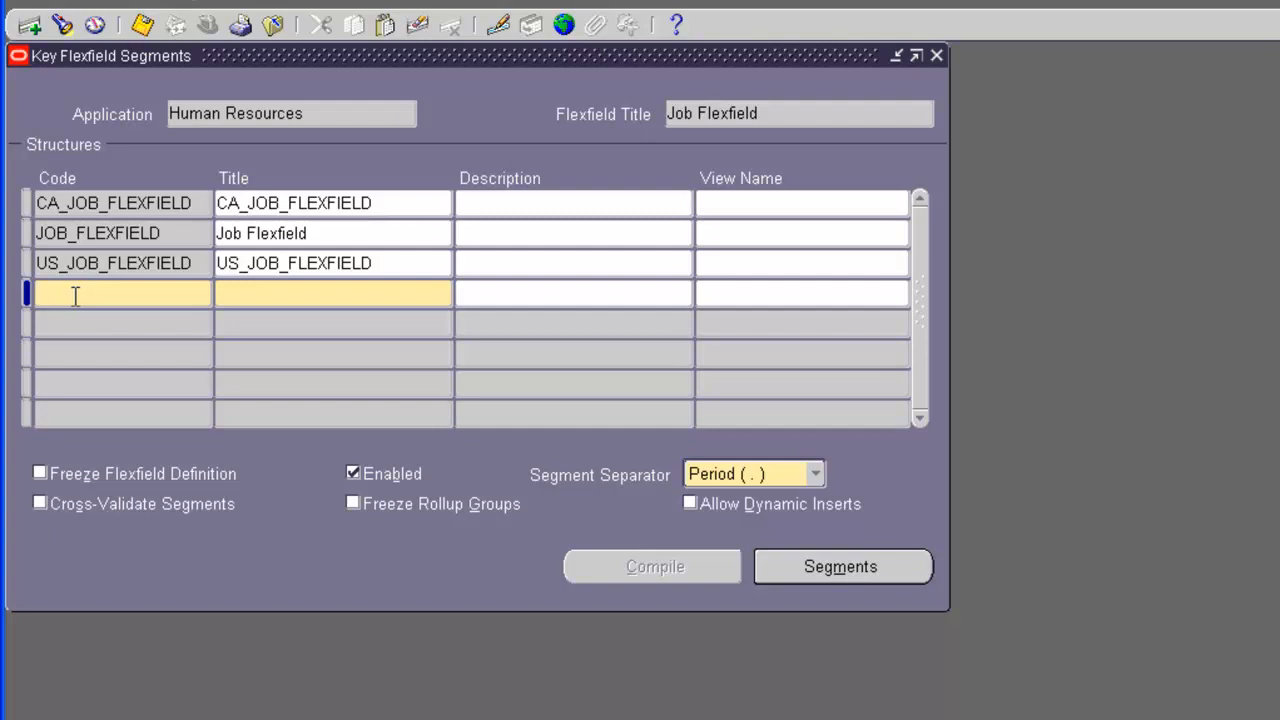
key("ctrl+v")
key("Tab")
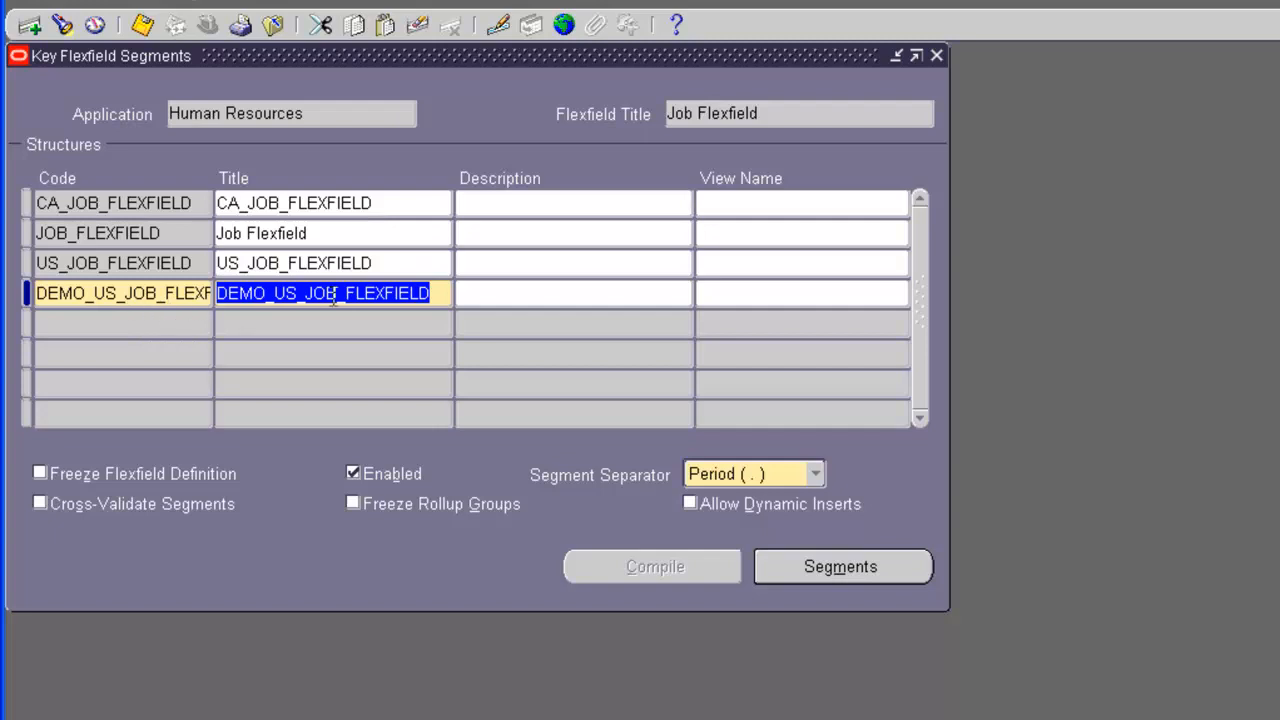
left_click(438, 292)
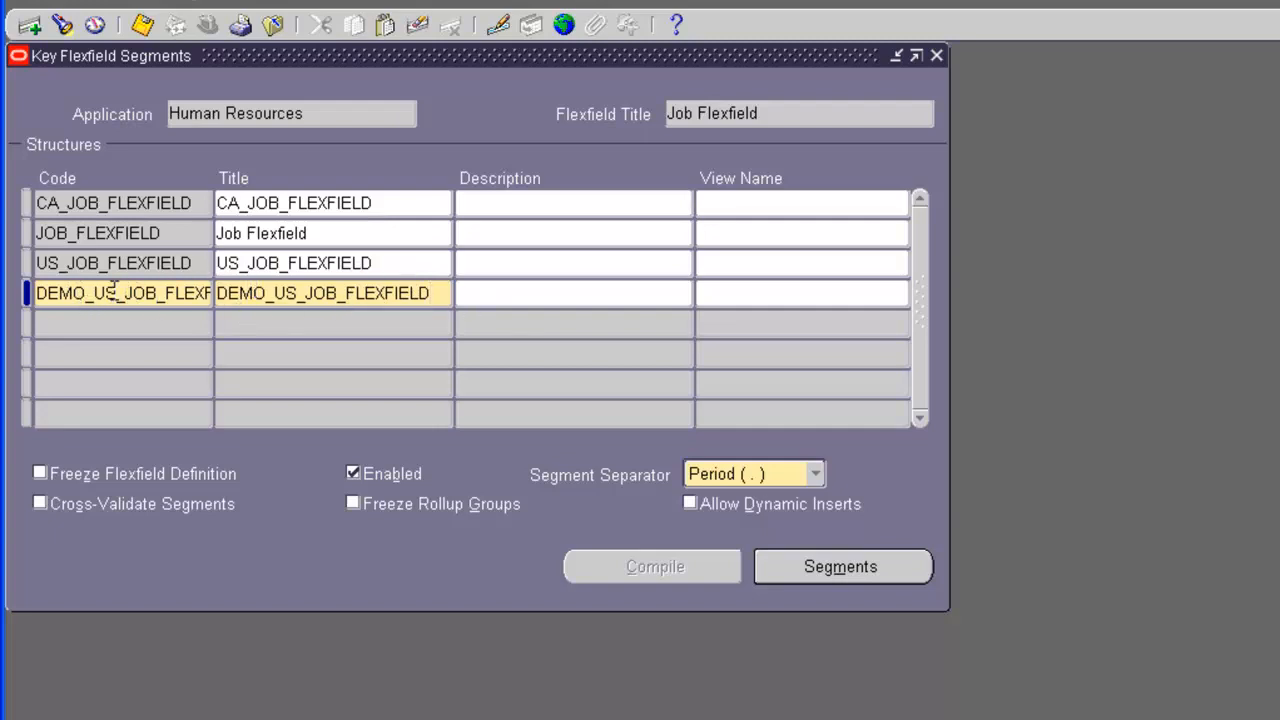
double_click(439, 293)
left_click(444, 293)
Open the segments of DEMO_US_JOB_FLEXFIELD and add segment 10 named Job Department, as given in the PDF guide's Segments Summary
left_click(823, 566)
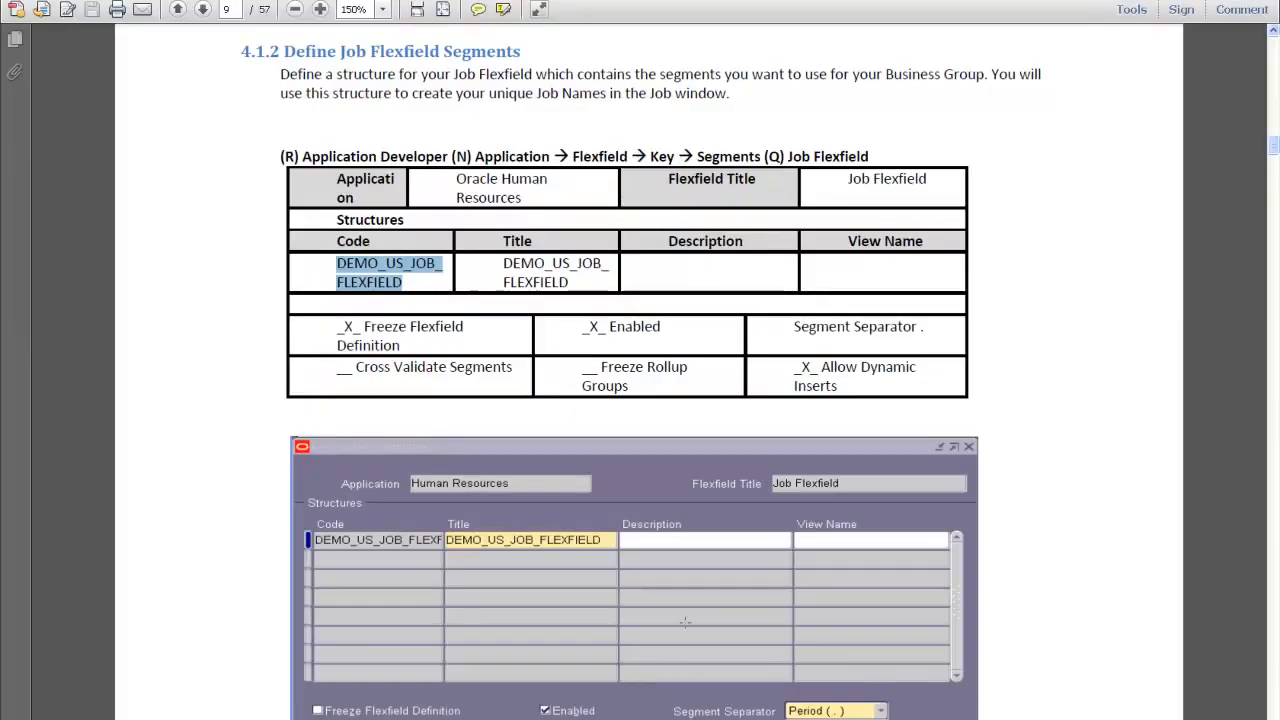
scroll(685, 622, "down", 10)
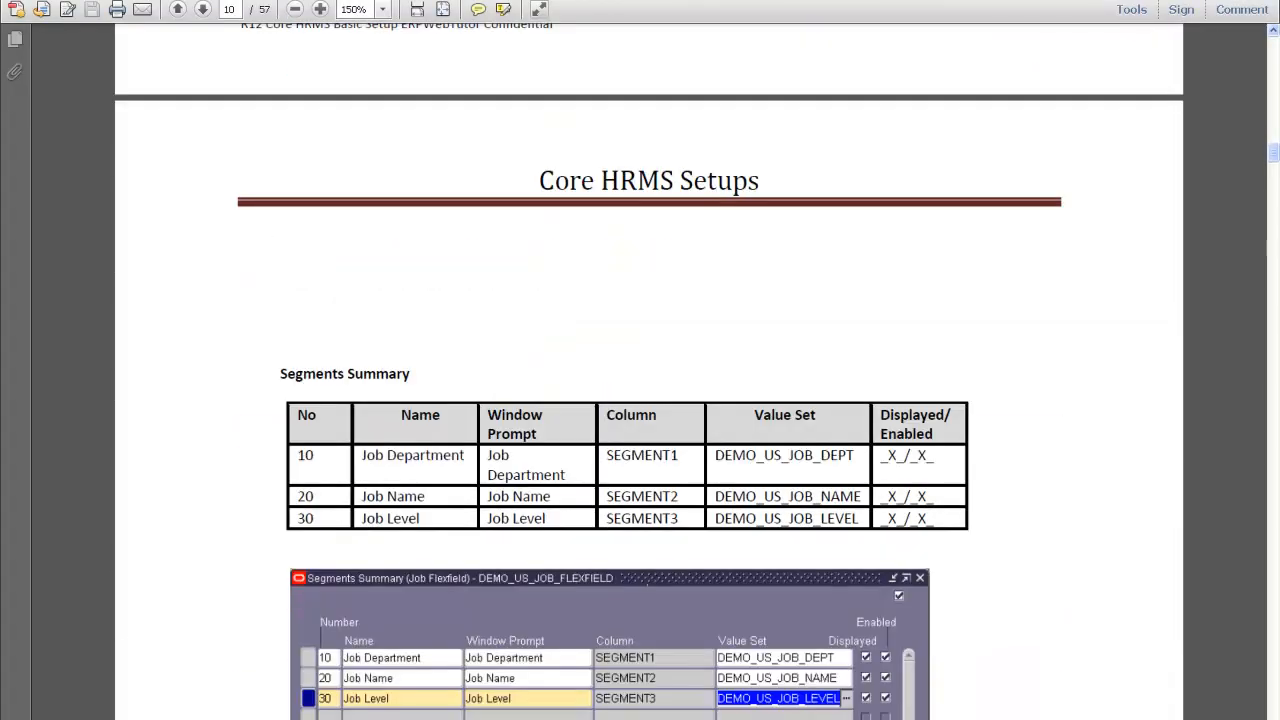
left_click_drag(466, 457, 363, 458)
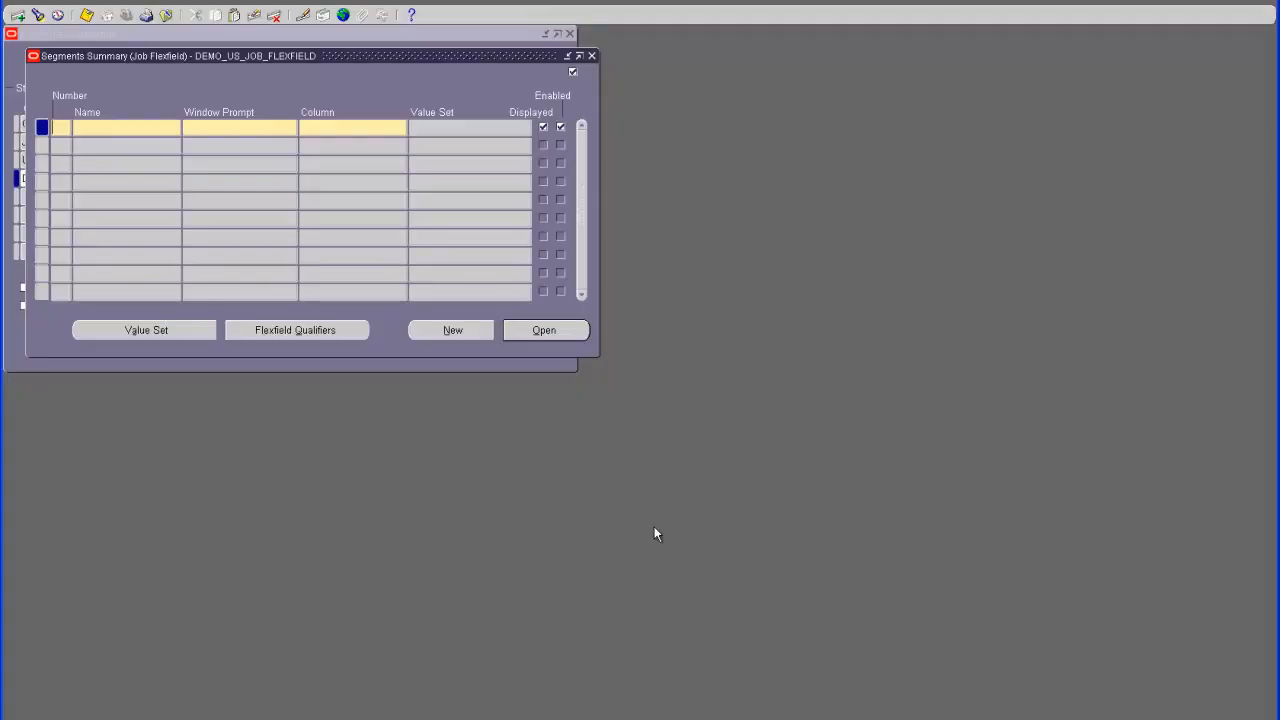
type("10")
key("Tab")
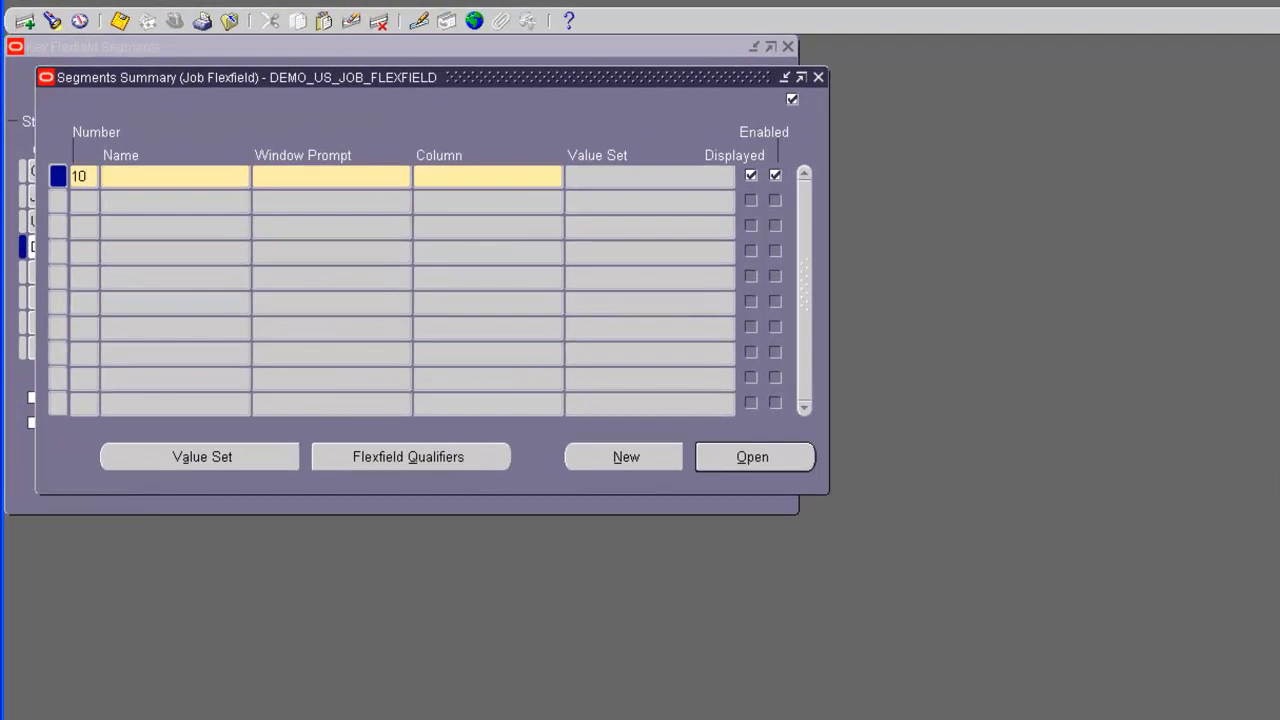
type("Job Department")
key("Tab")
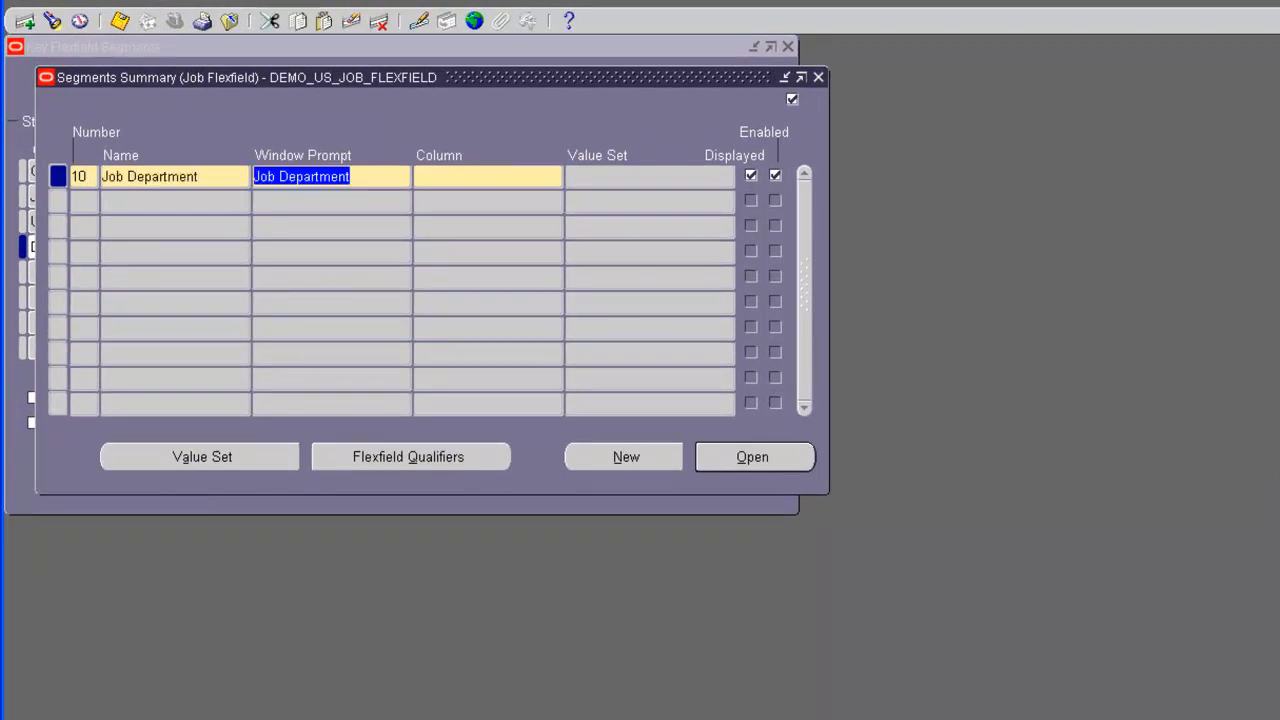
Assign column SEGMENT1 and value set DEMO_US_JOB_DEPT to the Job Department segment, accepting the display size caution
left_click(495, 176)
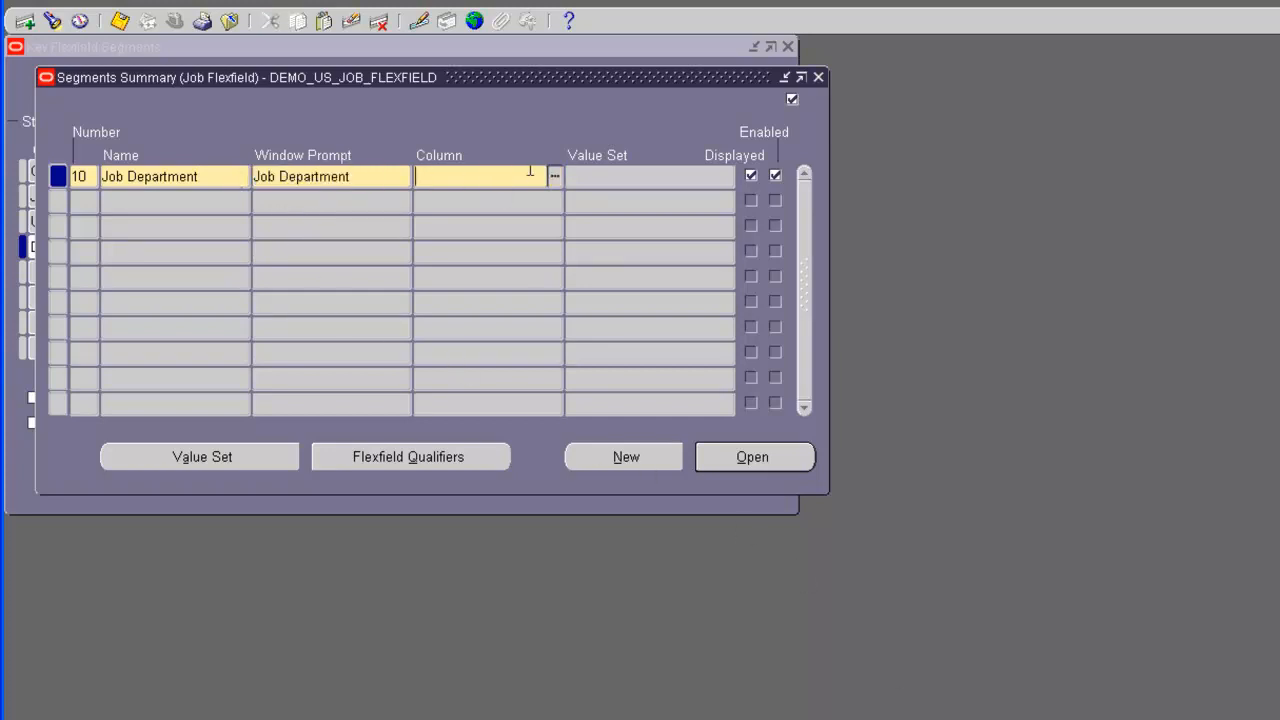
left_click(555, 177)
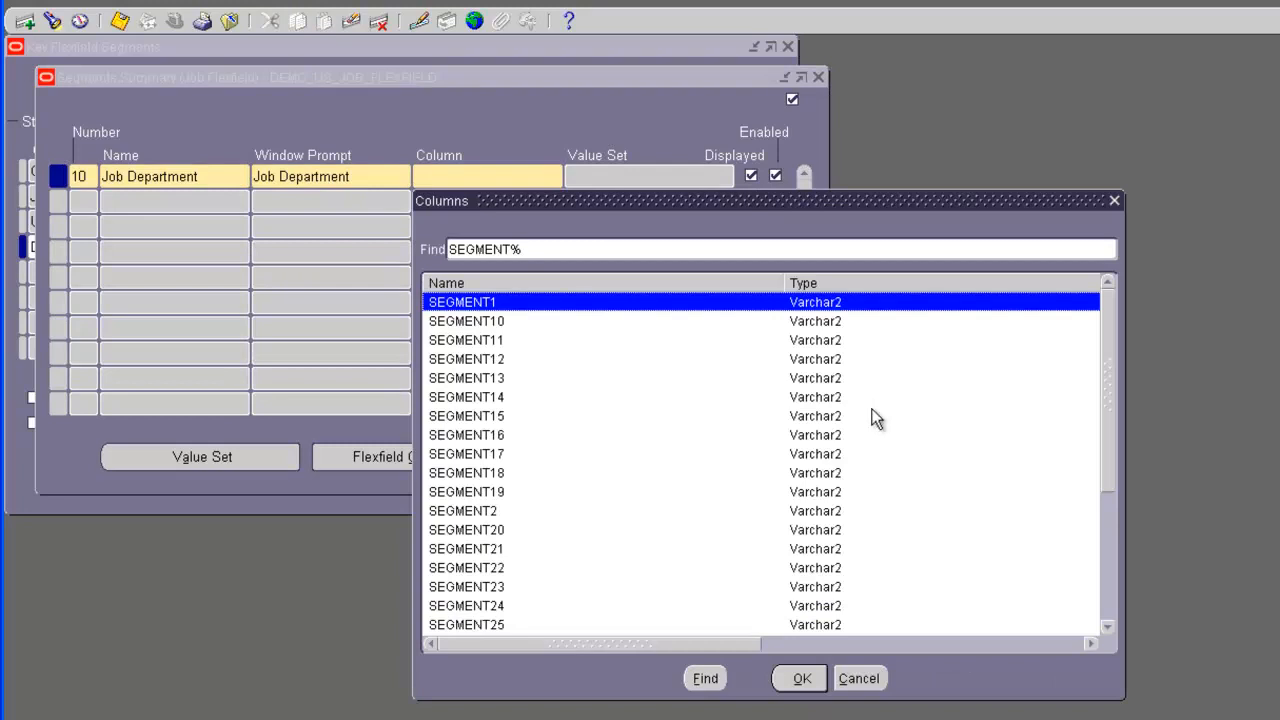
mouse_move(1108, 364)
left_mouse_down()
mouse_move(1114, 519)
mouse_move(1104, 343)
left_mouse_up()
left_click(803, 679)
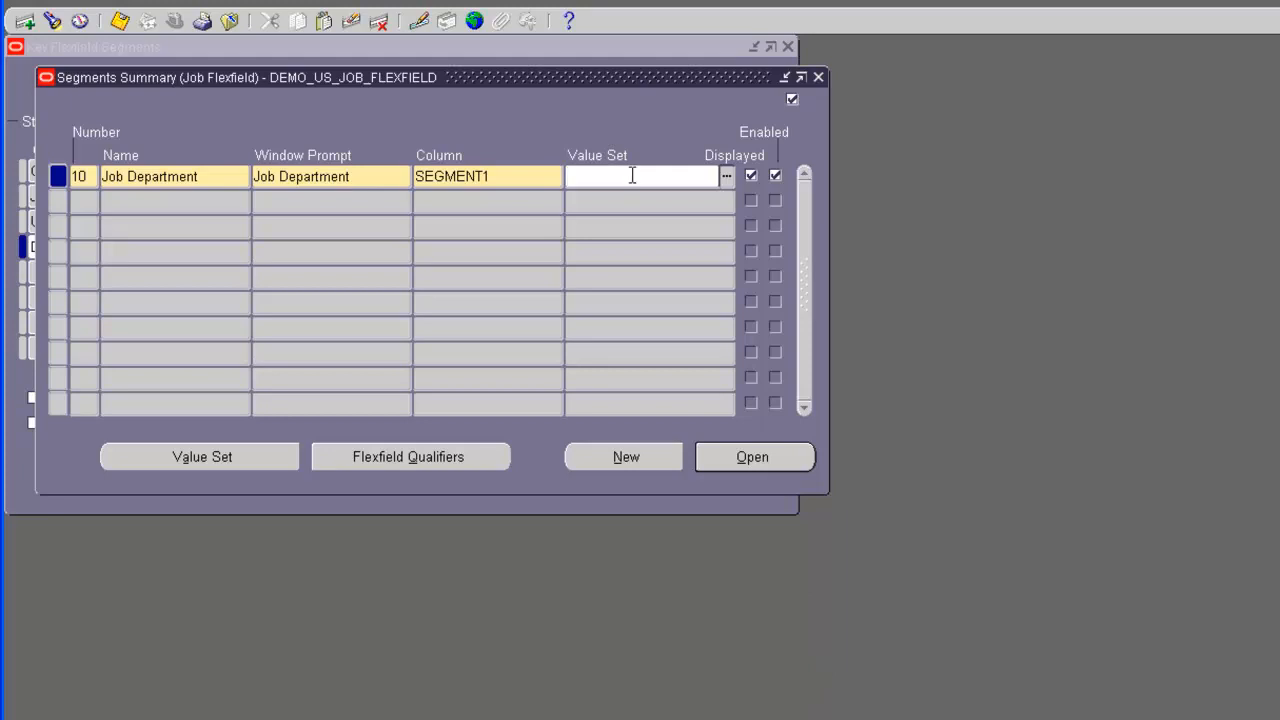
type("demo")
key("Tab")
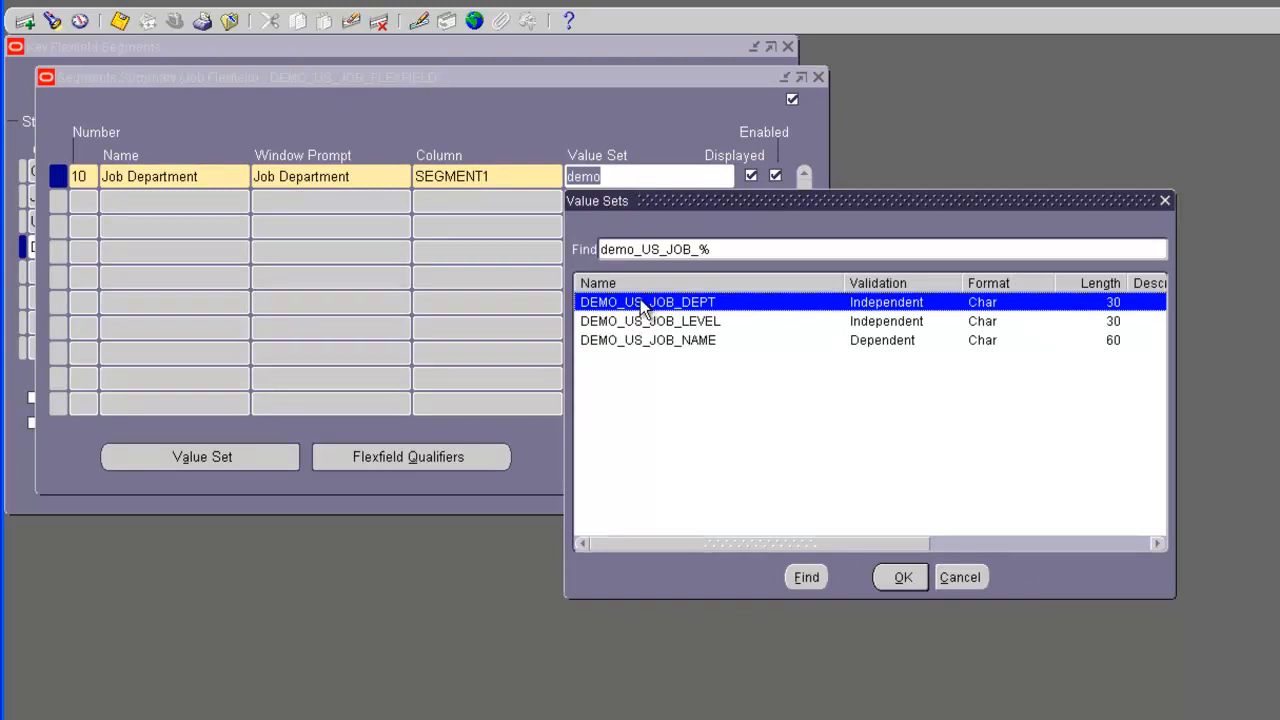
left_click(903, 577)
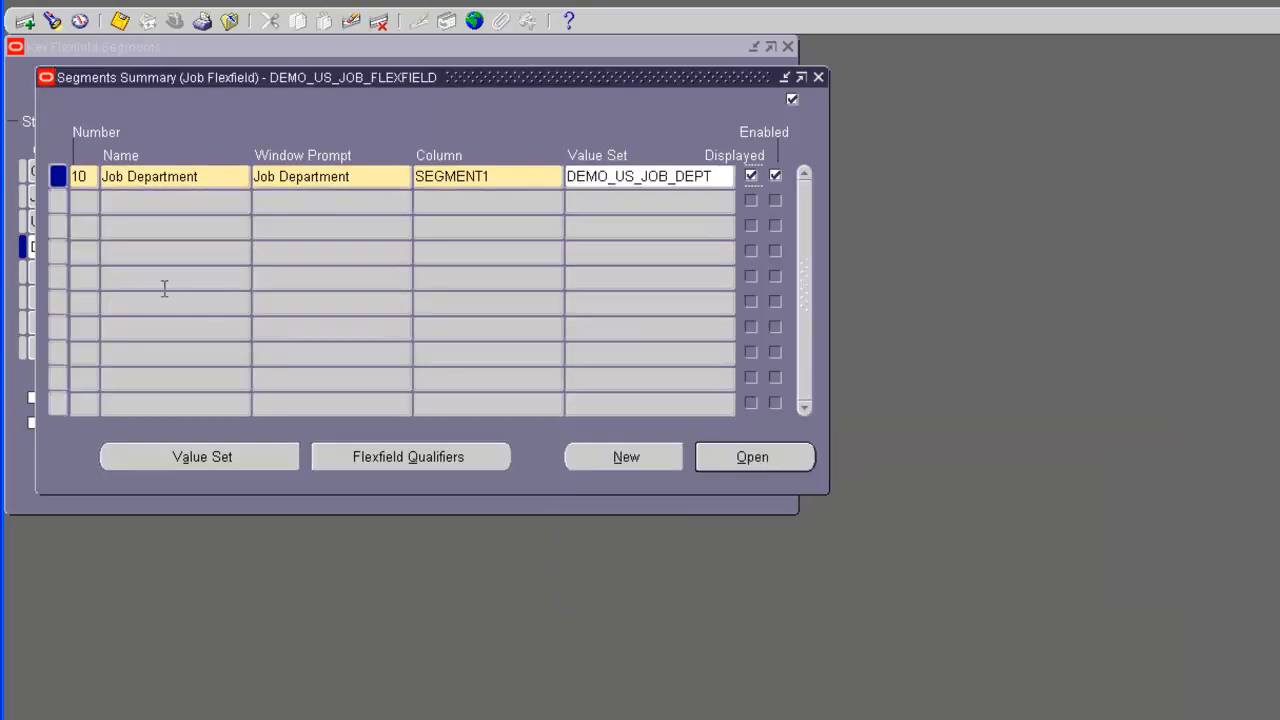
left_click(165, 205)
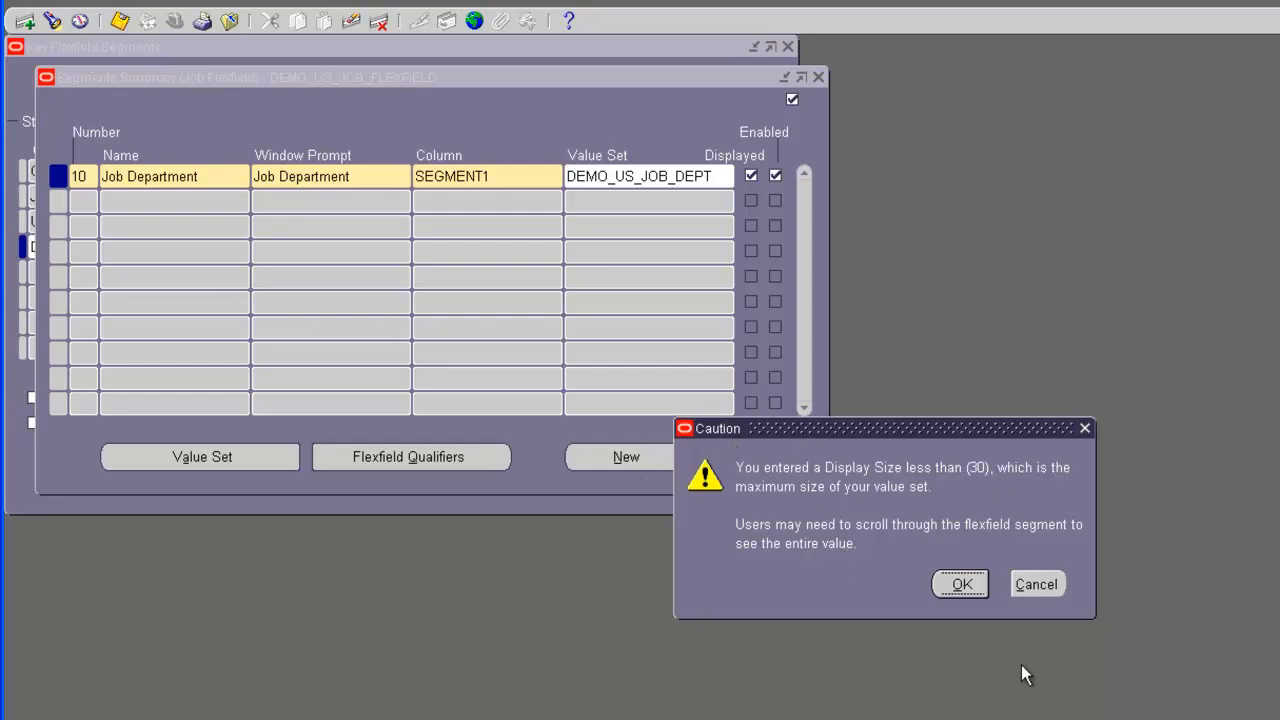
left_click(955, 588)
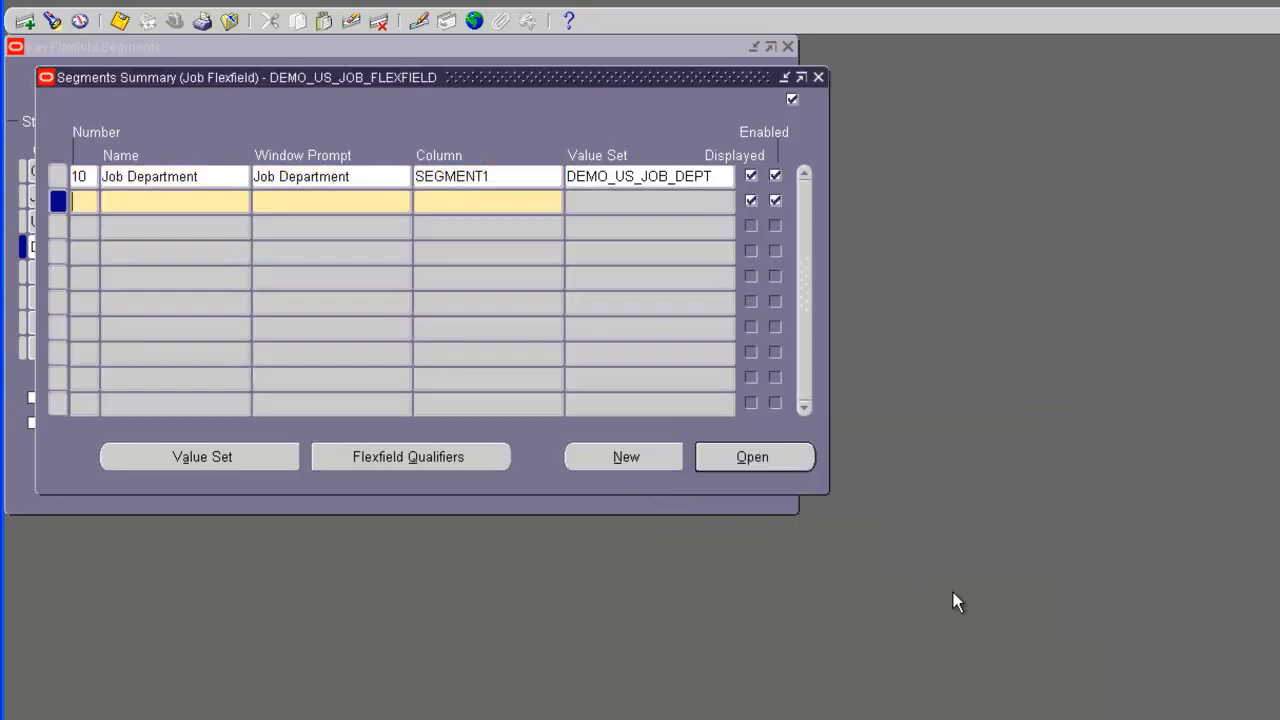
Enter segment 20 in the second row with the name Job Name copied from the PDF guide
type("20")
key("alt+Tab")
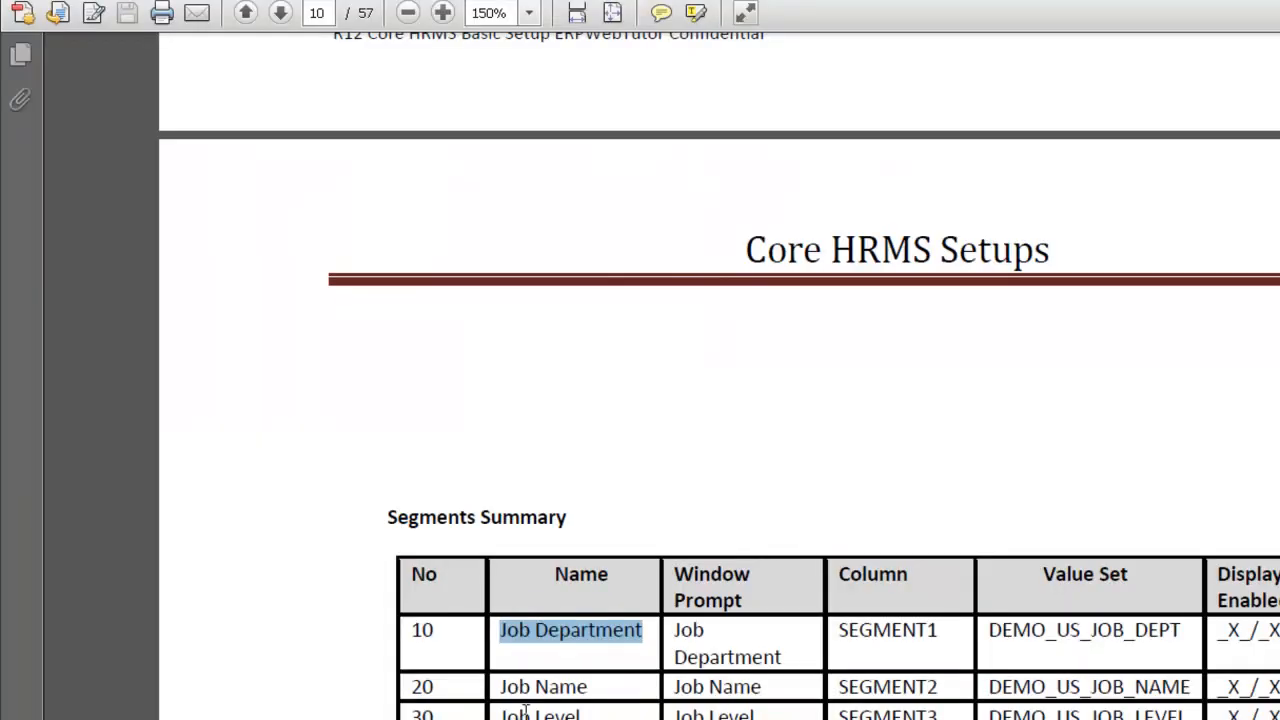
left_click_drag(596, 688, 494, 692)
key("ctrl+c")
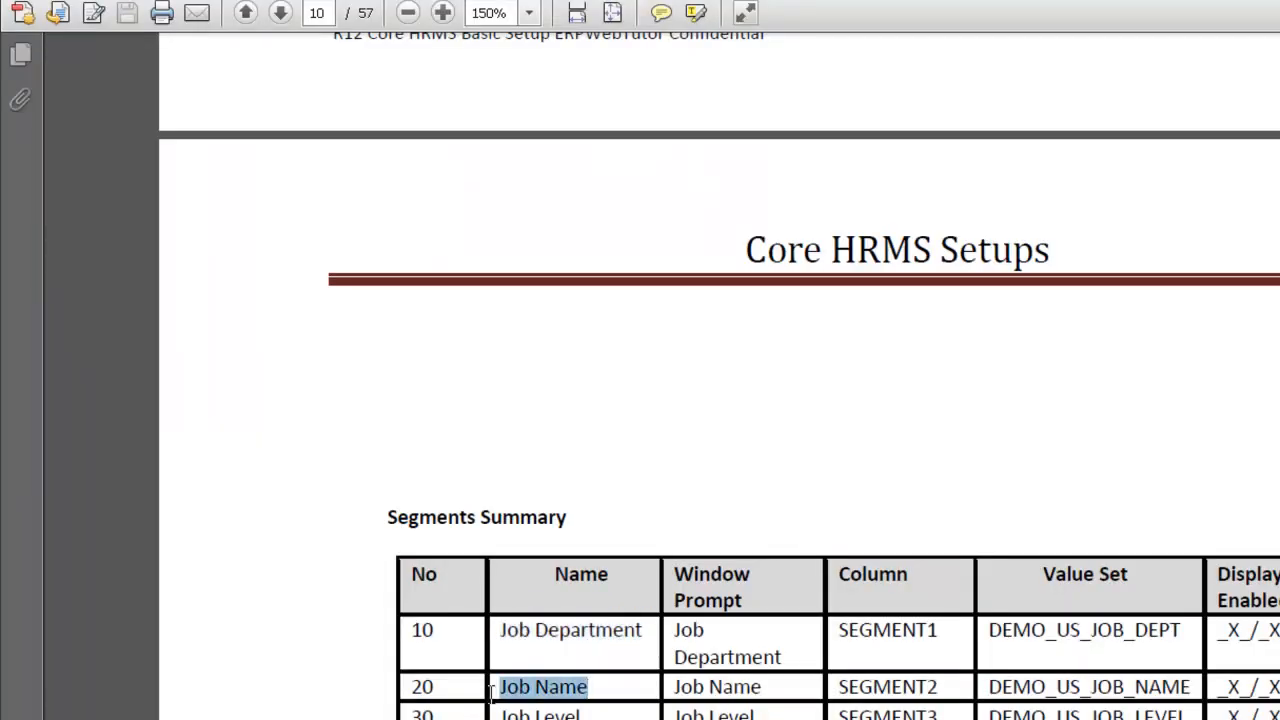
key("alt+Tab")
key("Tab")
key("ctrl+v")
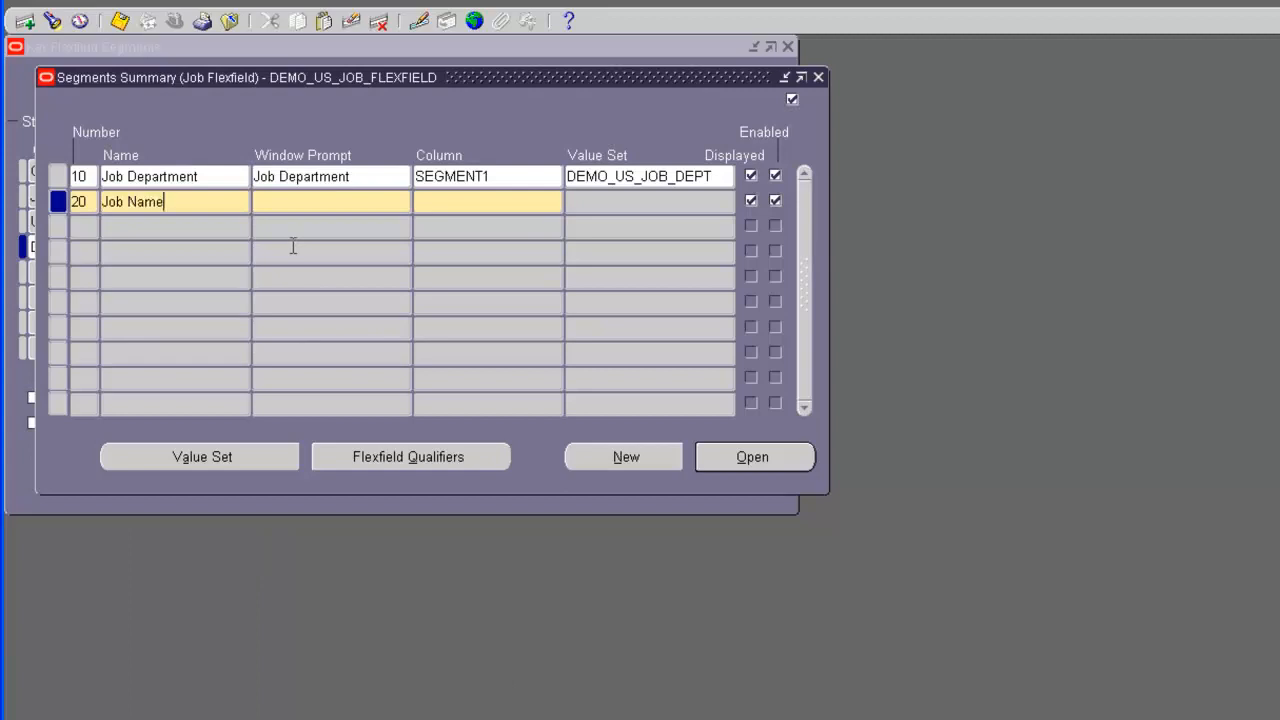
key("Tab")
left_click(330, 202)
left_click(434, 201)
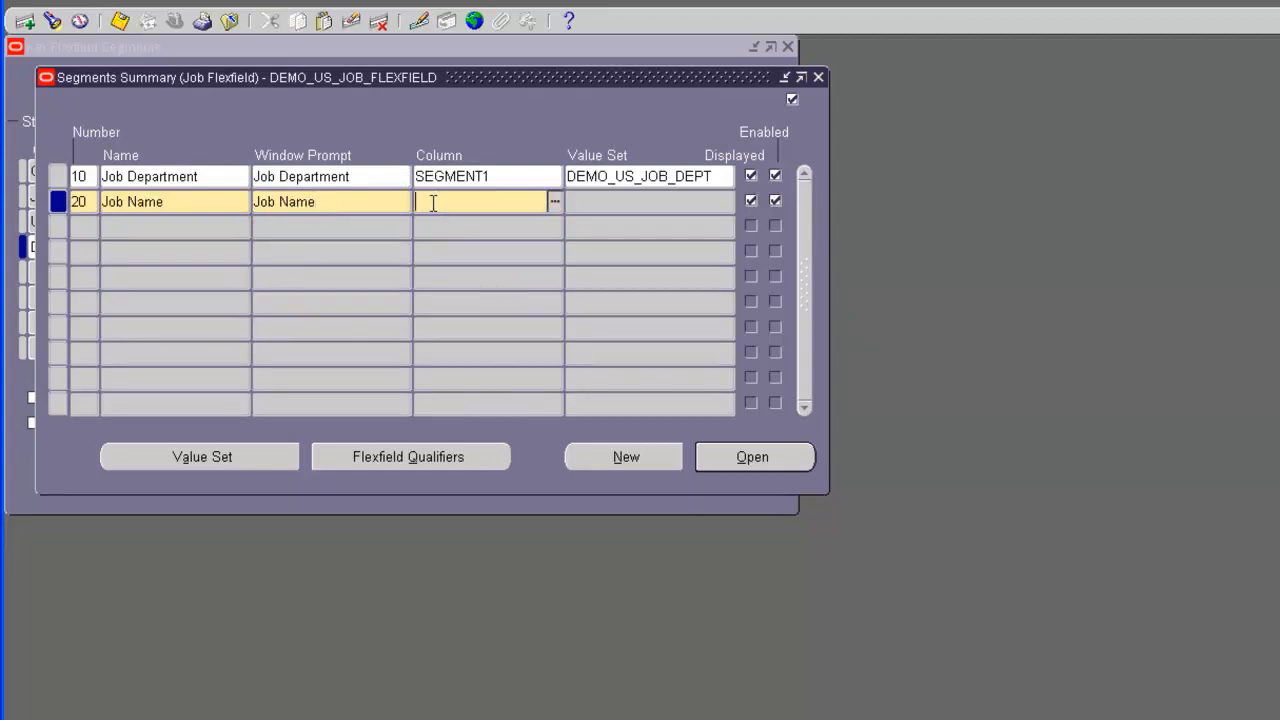
Try to assign column SEGMENT2 and the dependent value set DEMO_US_JOB_NAME to the unsaved Job Name segment
type("segment2")
key("Tab")
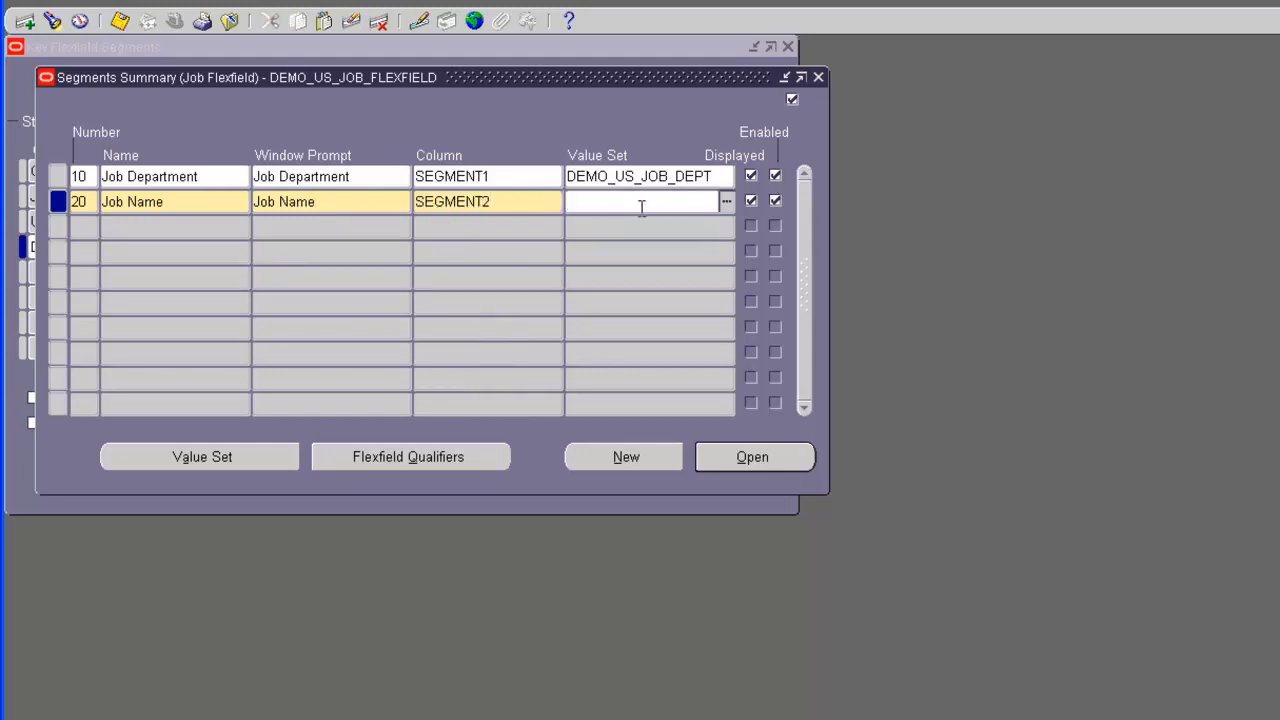
type("demo")
key("Tab")
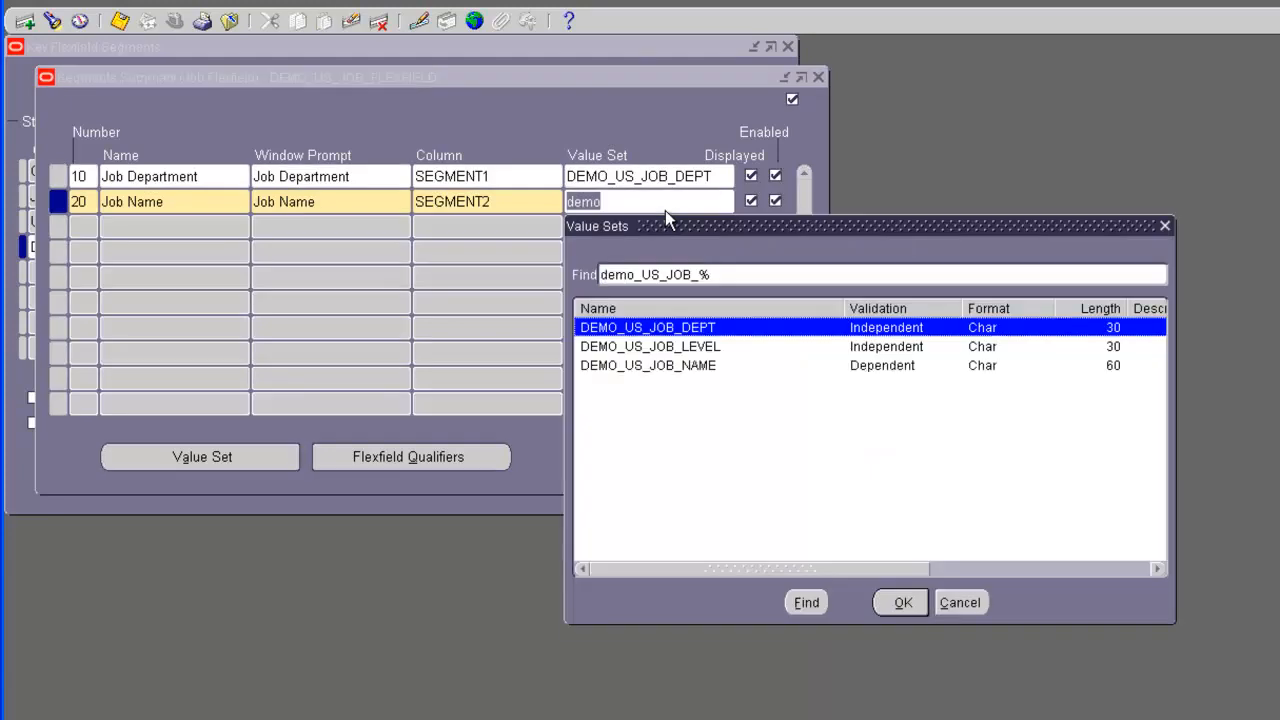
double_click(631, 364)
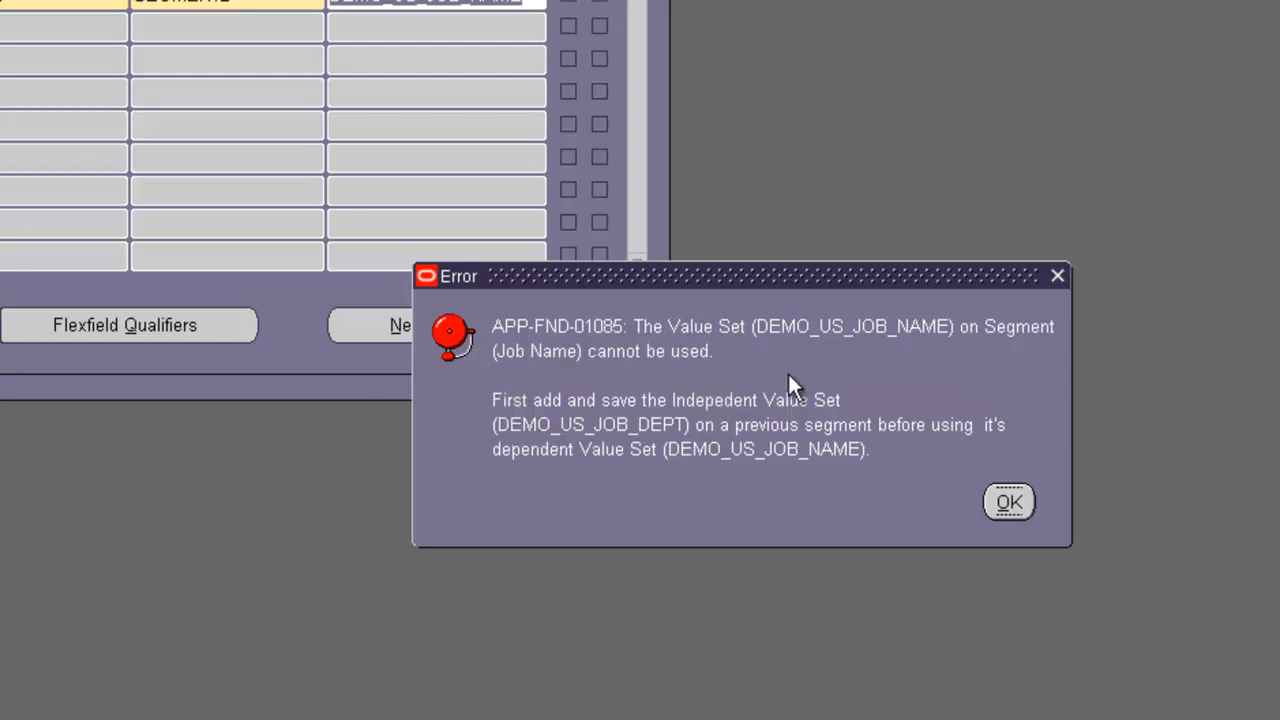
left_click(1006, 501)
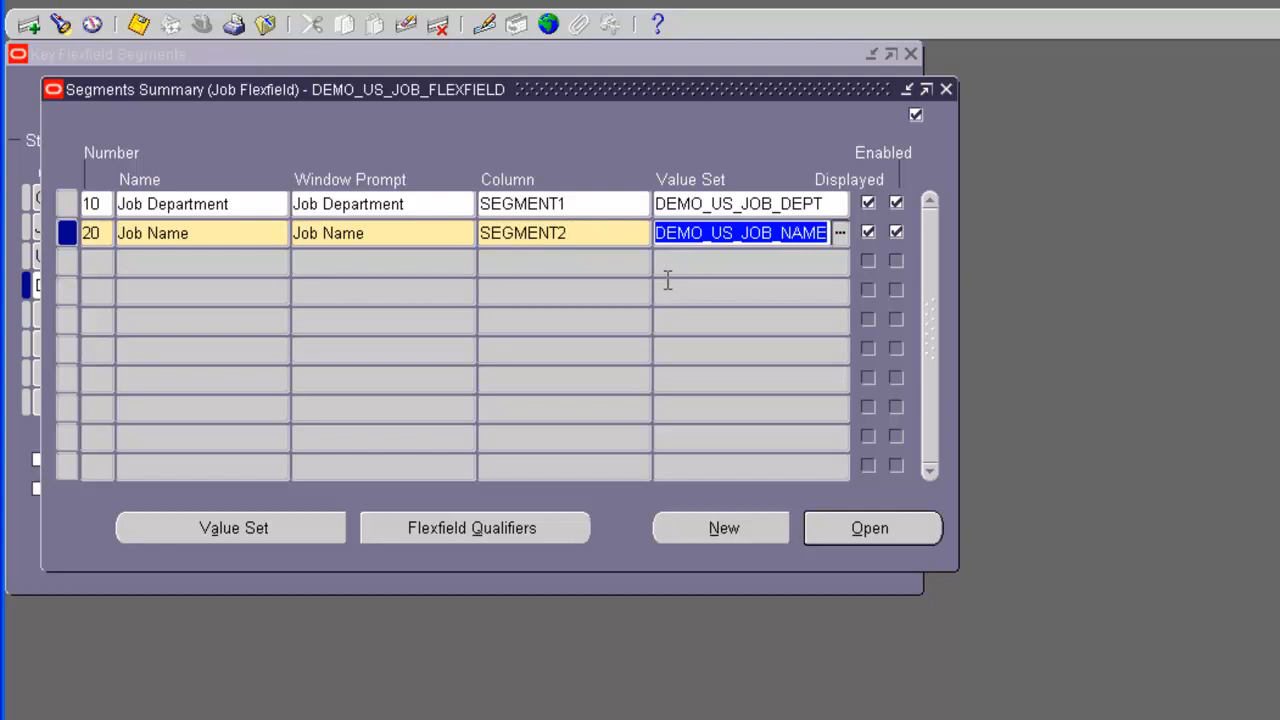
Clear the unsaved Job Name row and save the Job Department segment on its own
left_click(693, 233)
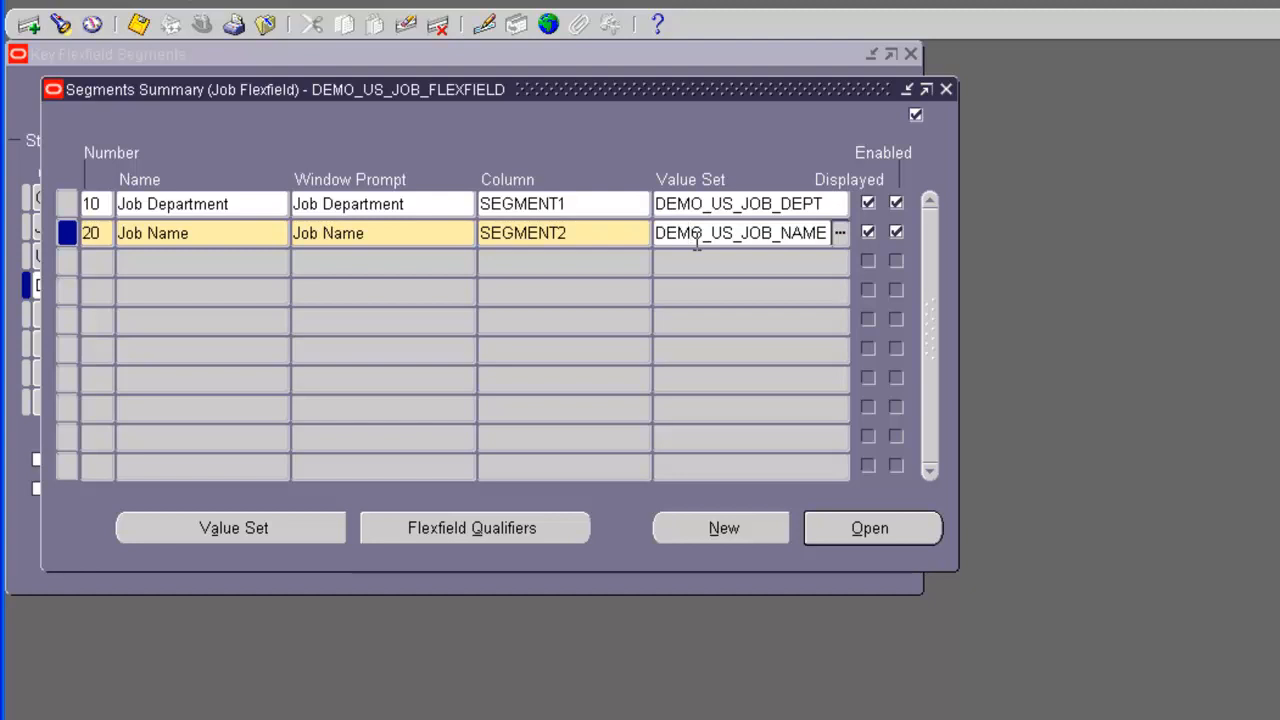
left_click(626, 231)
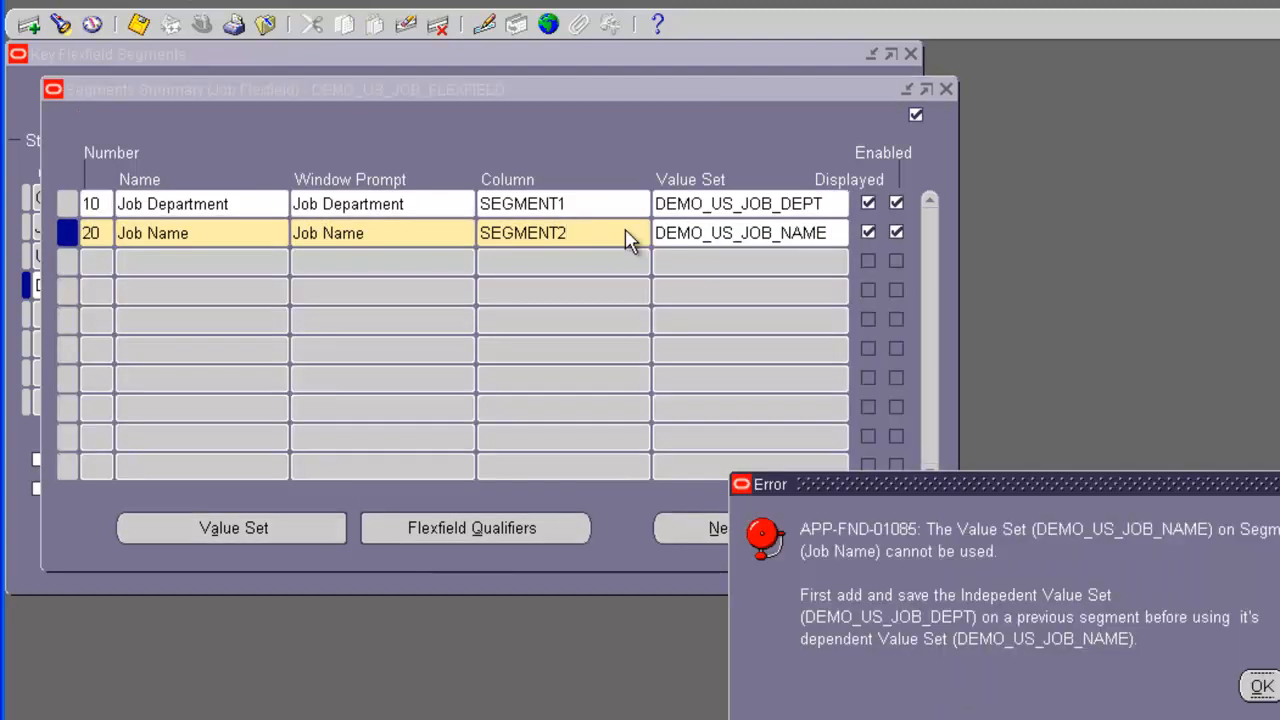
left_click(1261, 688)
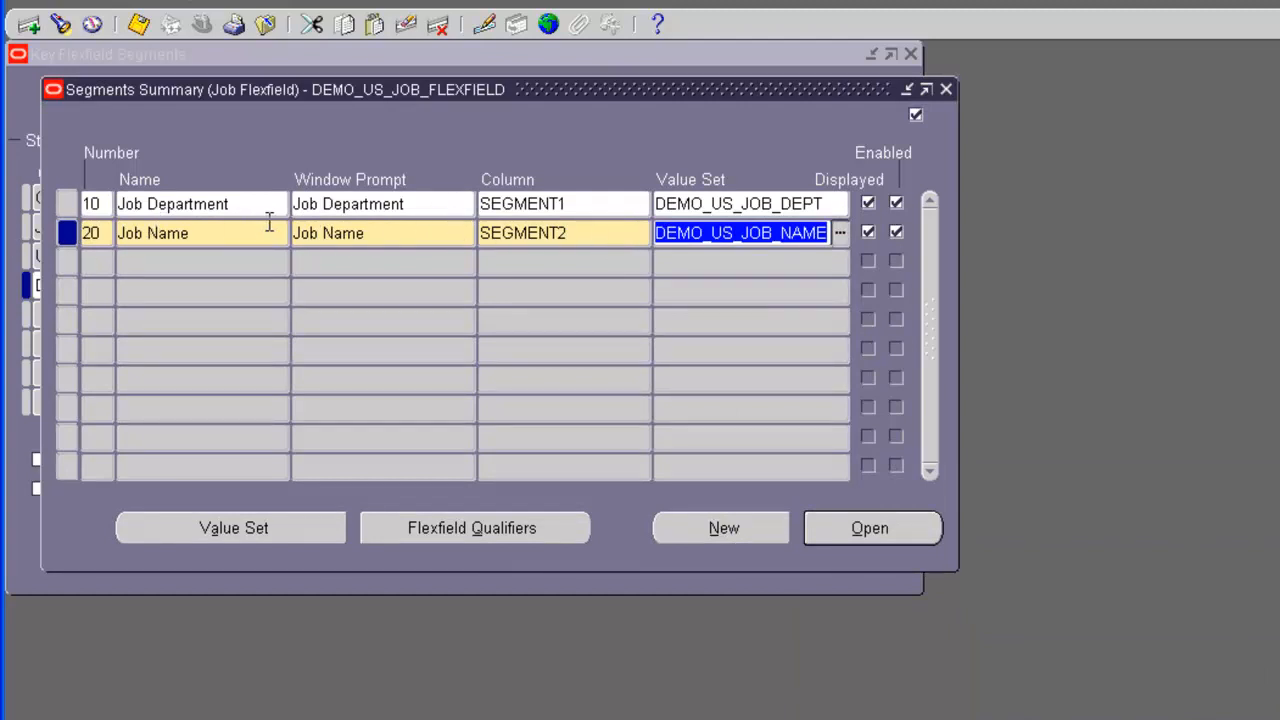
left_click(410, 27)
left_click(275, 205)
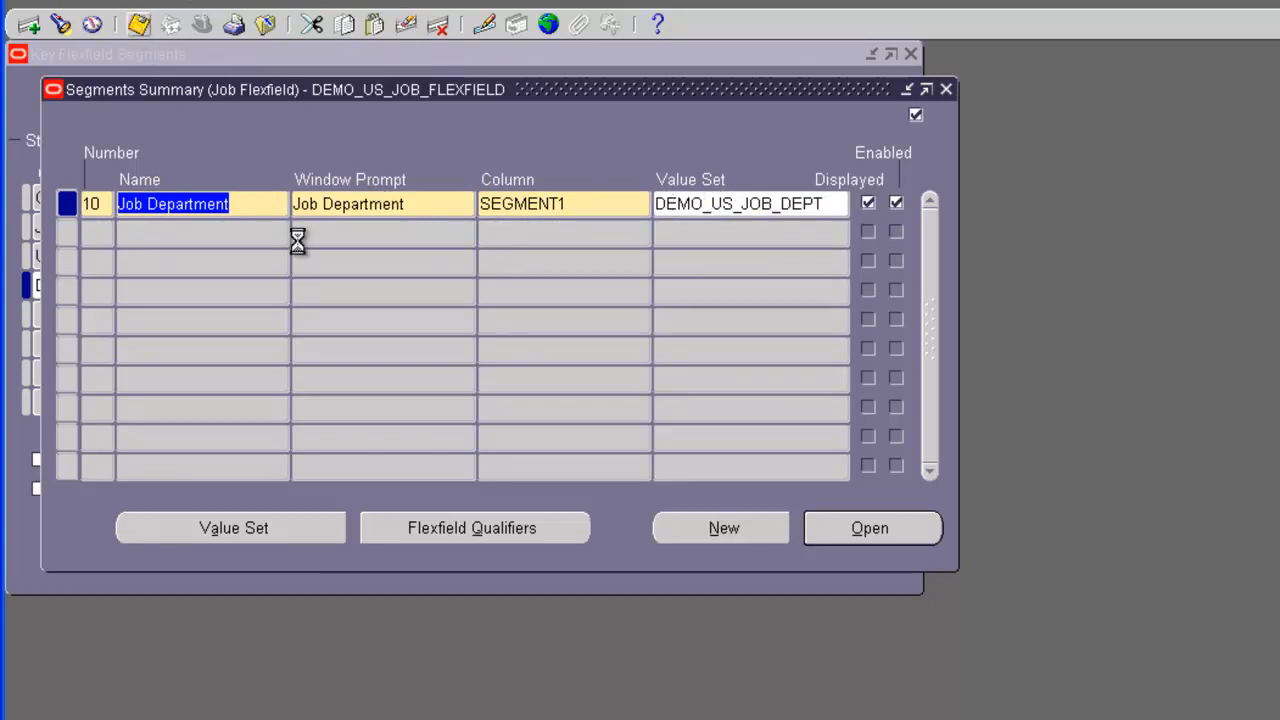
Add segment 20 named Job Name below the saved Job Department segment
left_click(93, 232)
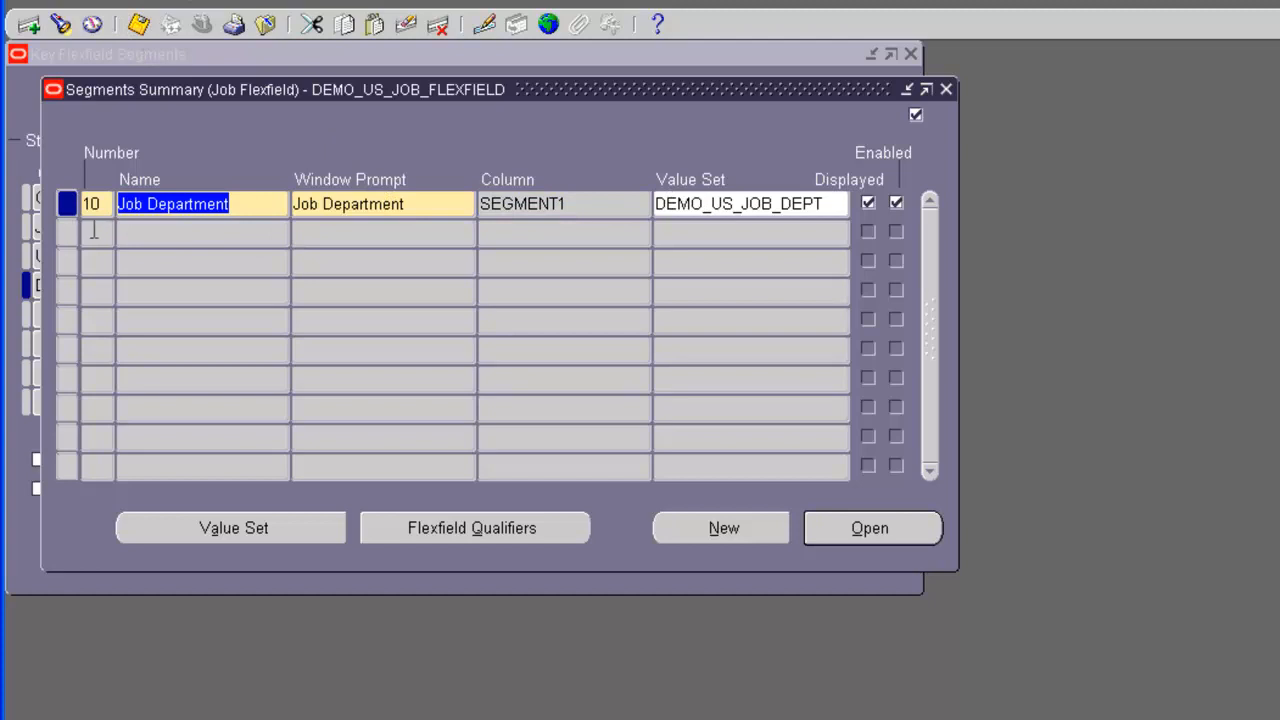
type("20")
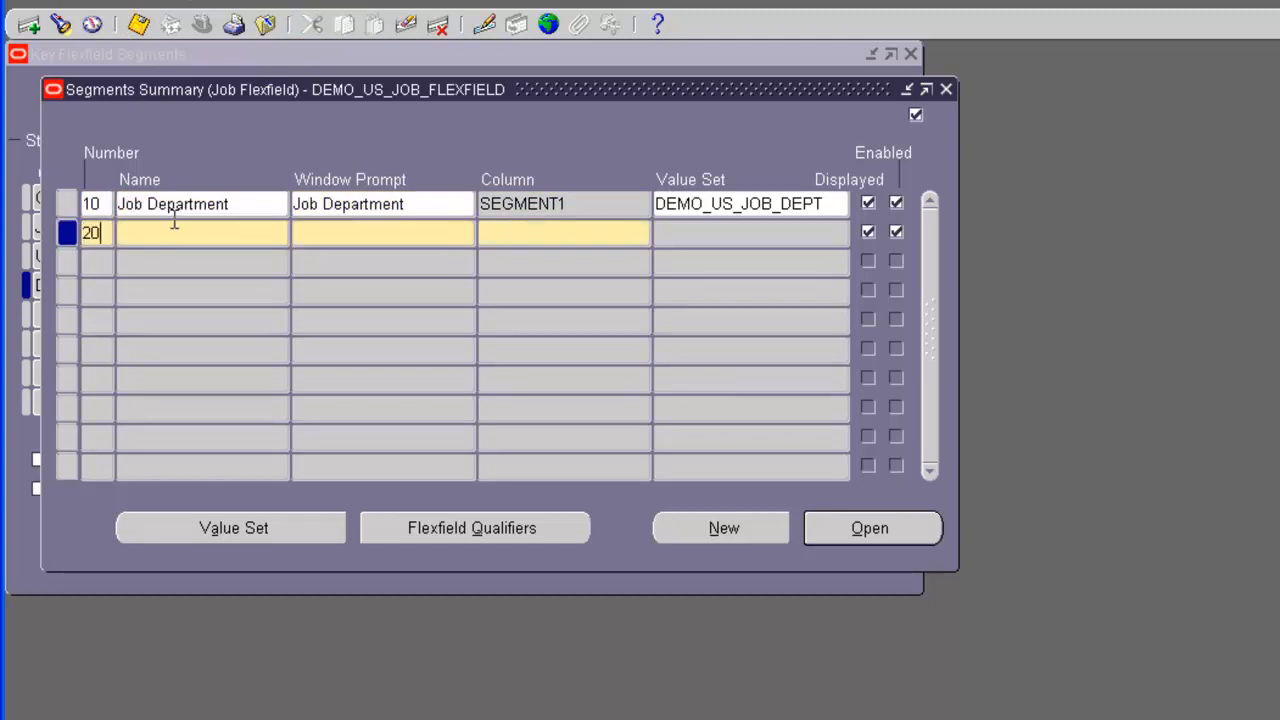
left_click(179, 230)
type("Job Name")
key("Tab")
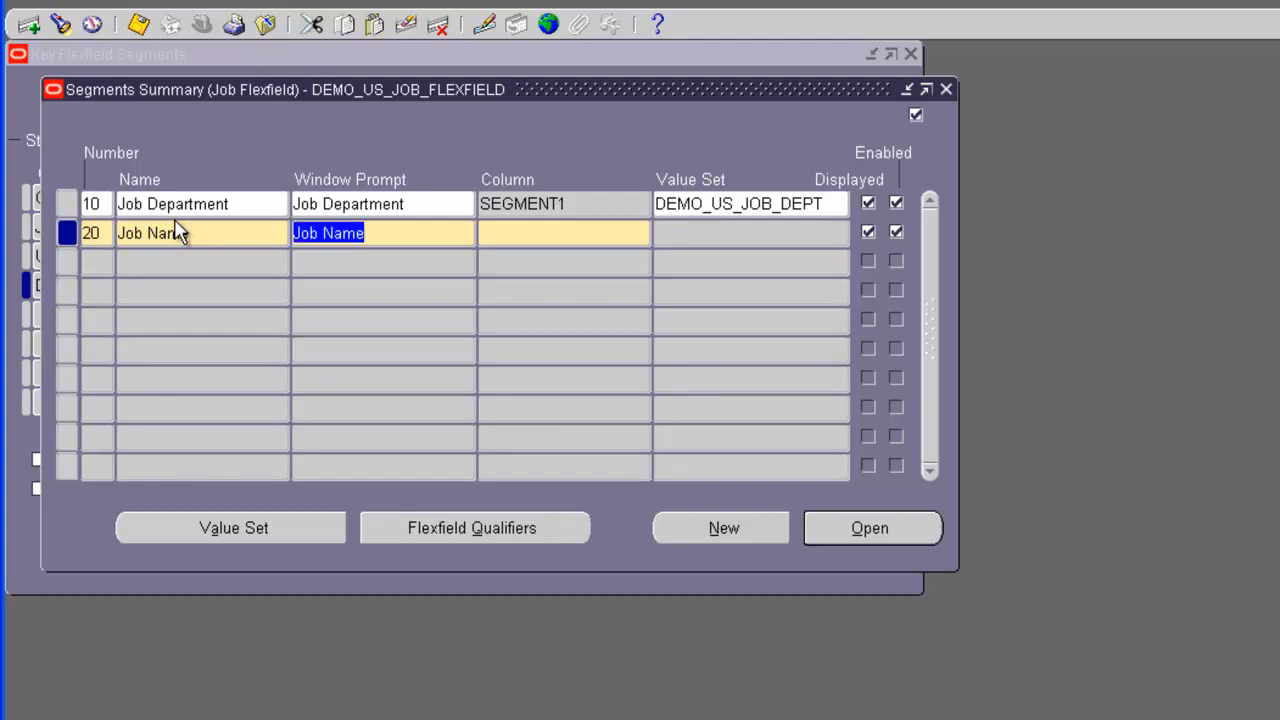
Assign column SEGMENT2 and value set DEMO_US_JOB_NAME to the Job Name segment and save it, accepting the display size caution
left_click(596, 230)
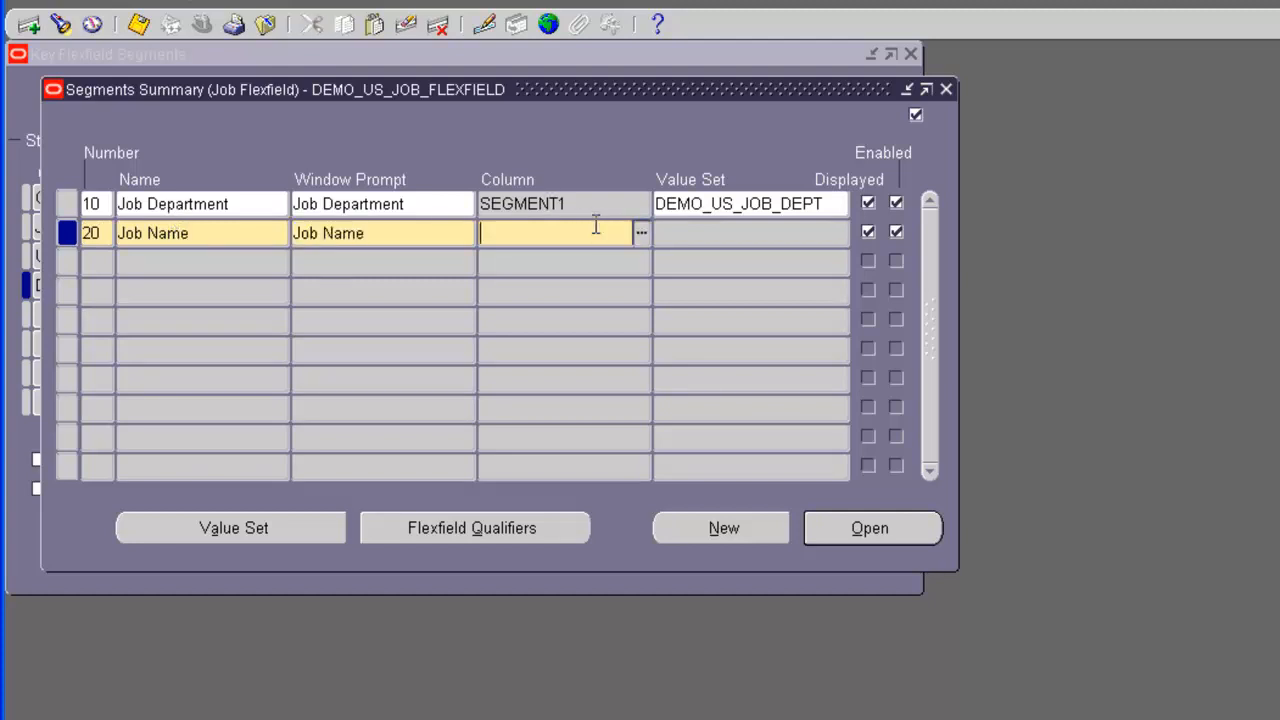
type("segment2")
key("Tab")
type("demo")
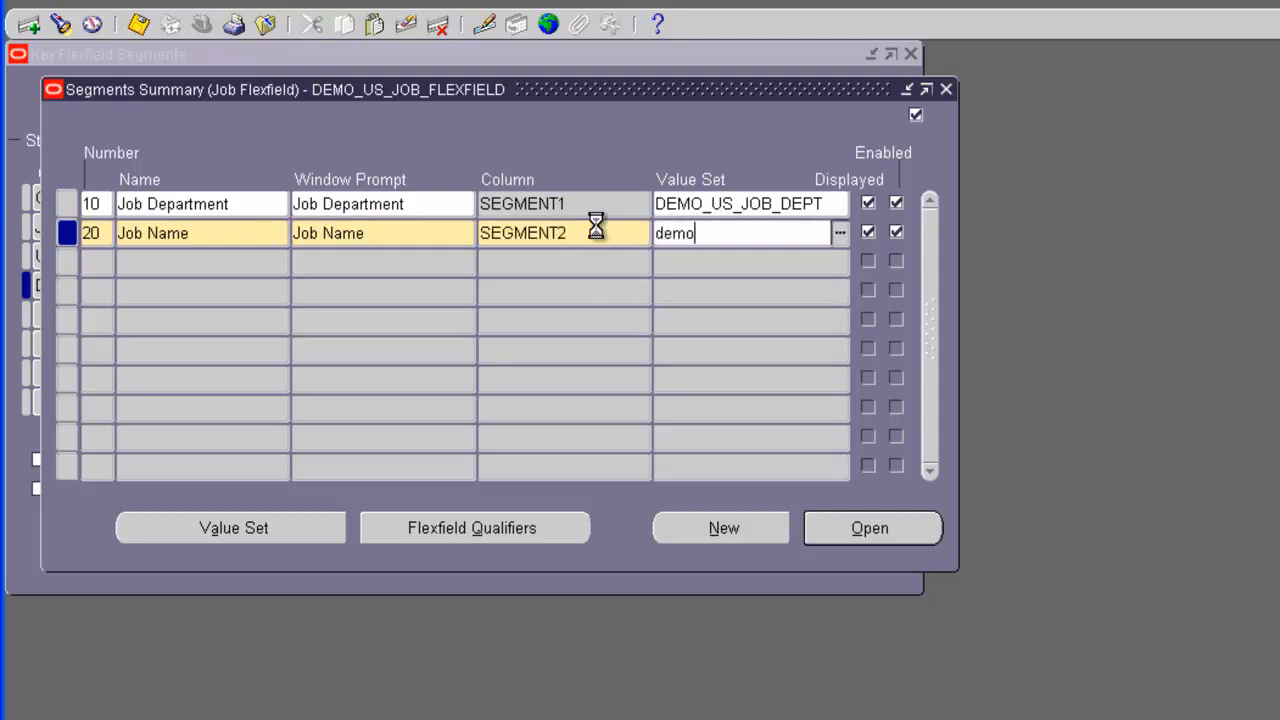
key("Tab")
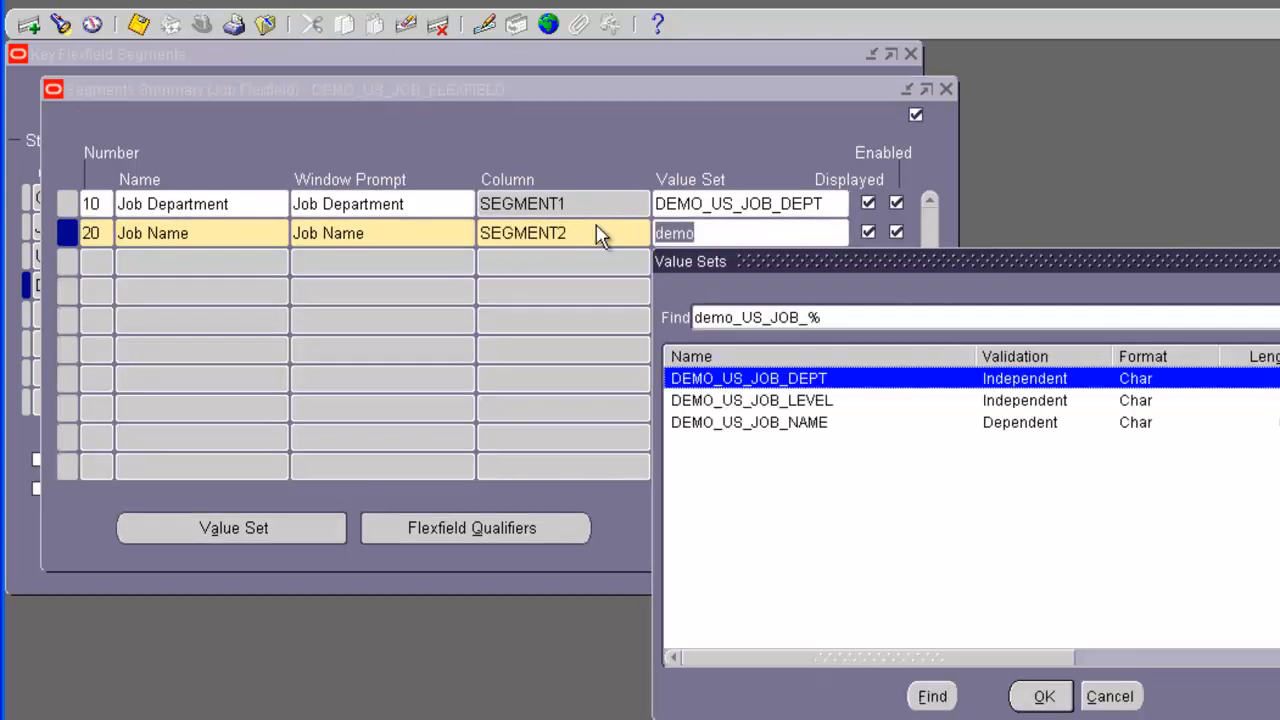
left_click(776, 424)
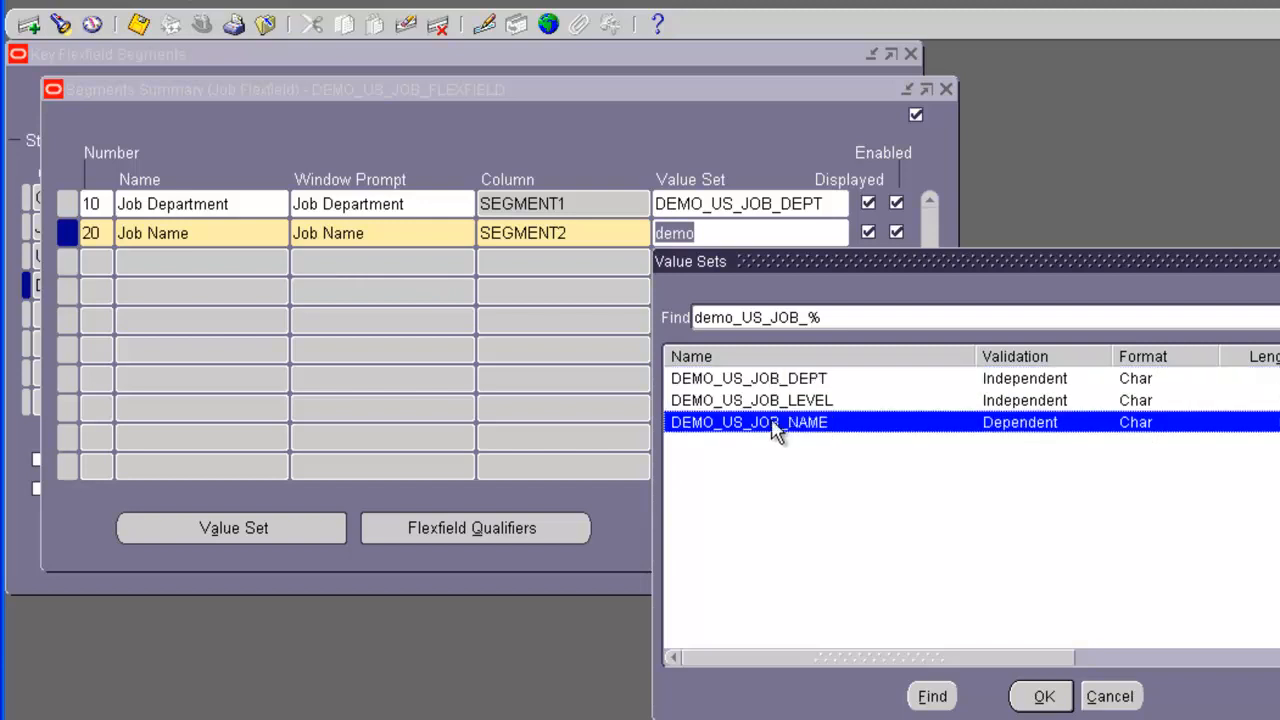
double_click(776, 424)
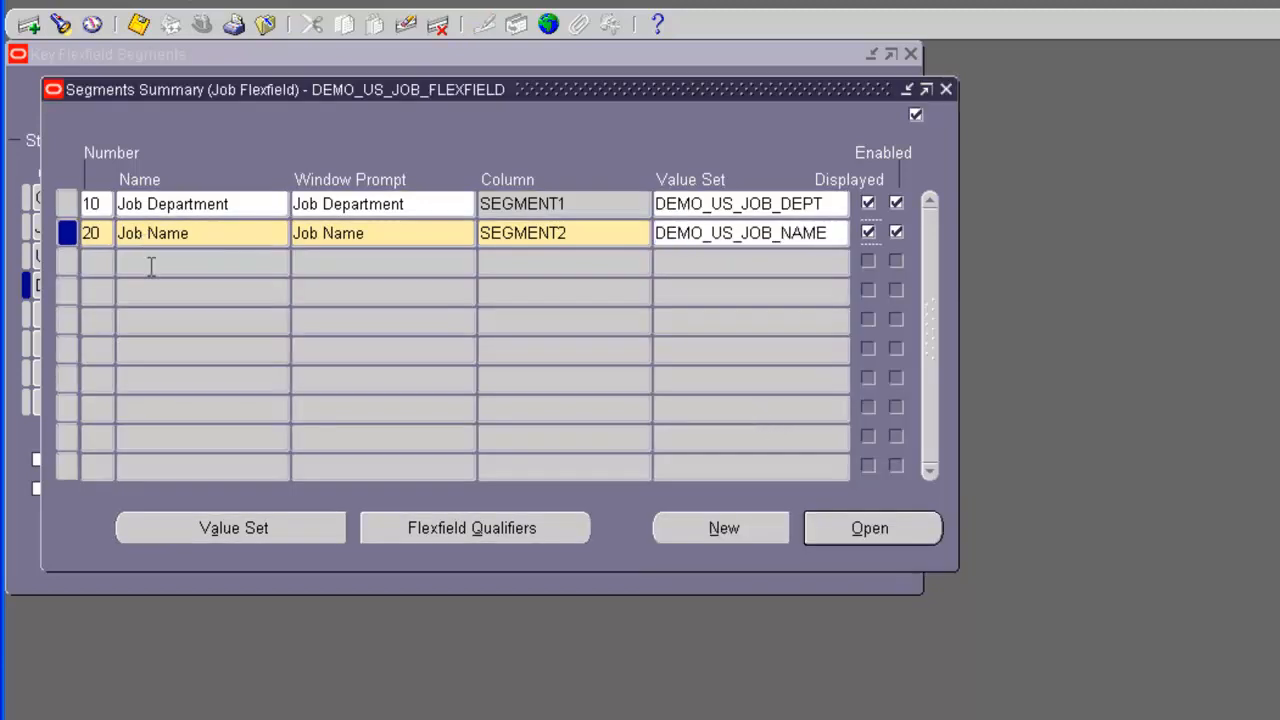
left_click(138, 24)
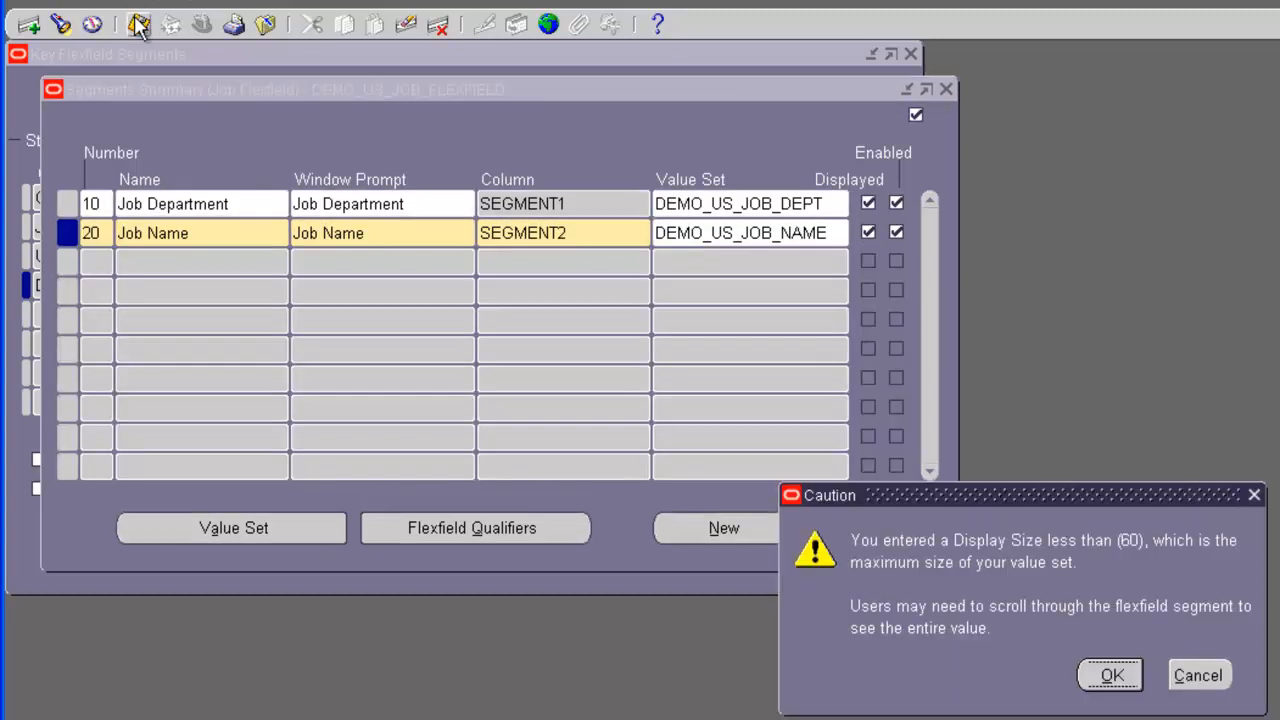
left_click(1105, 673)
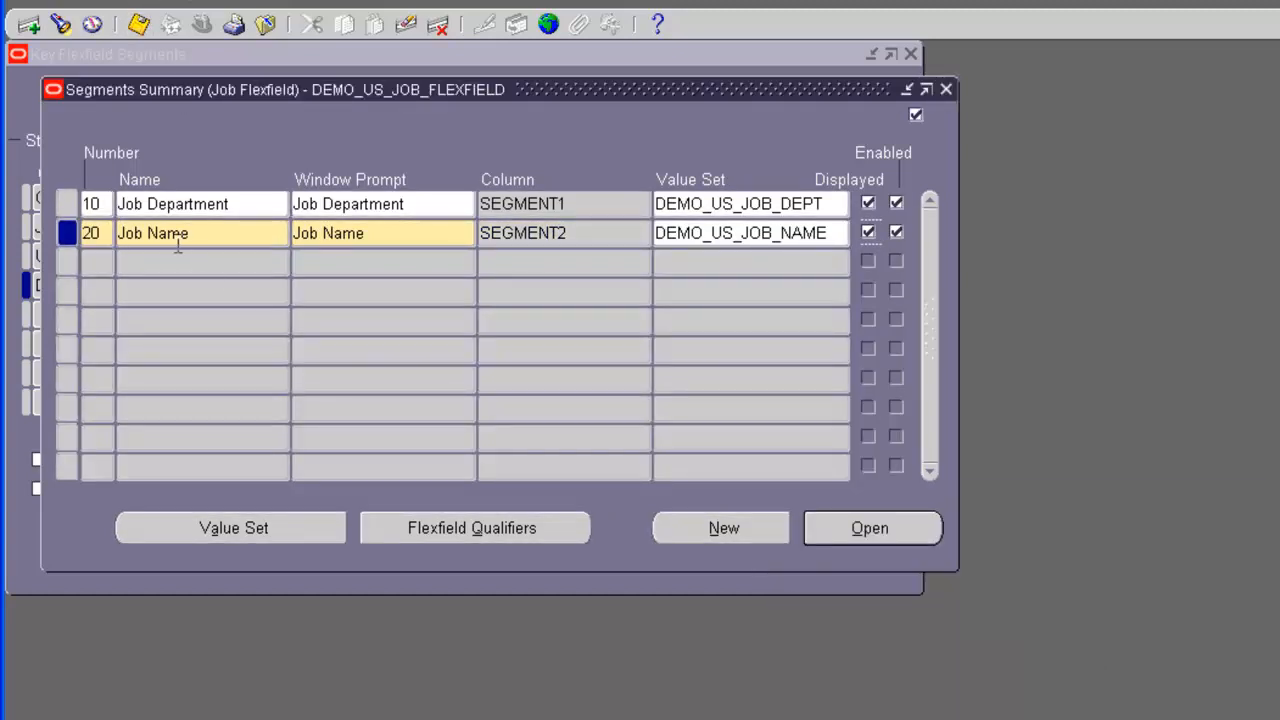
Add segment 30 named Job Level below the Job Name segment, copying the name from the PDF guide
left_click(90, 263)
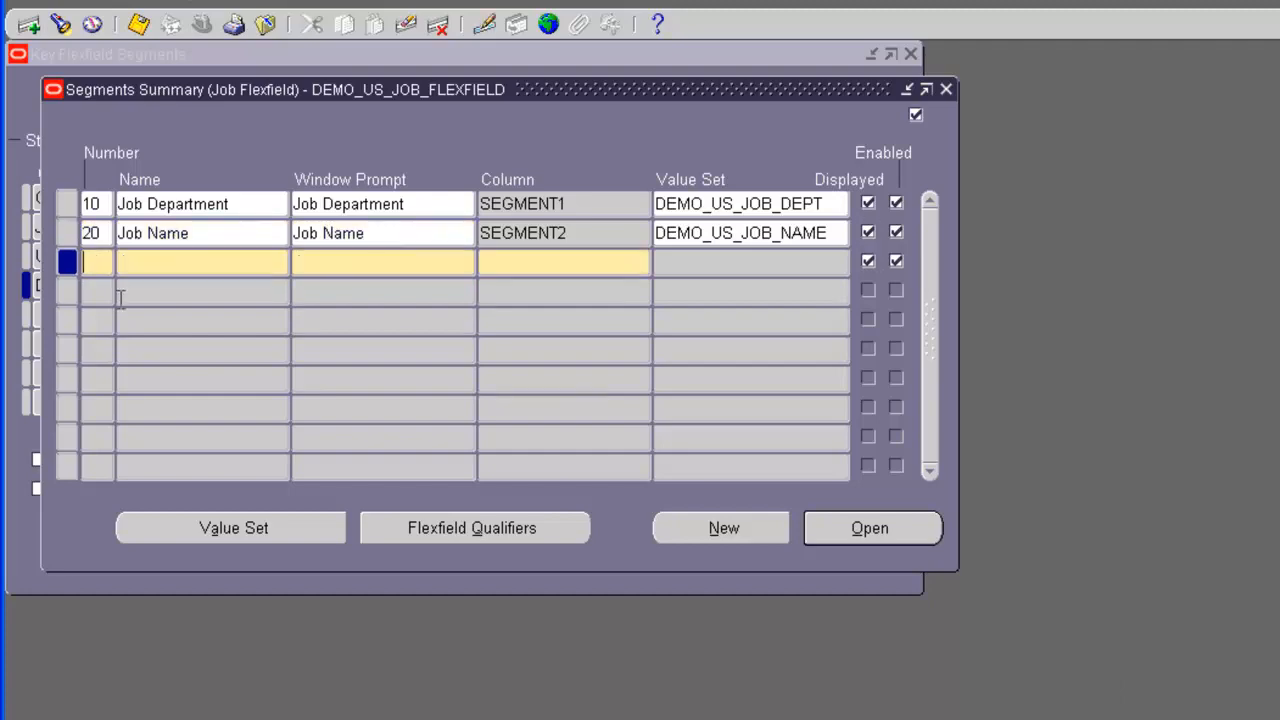
type("30")
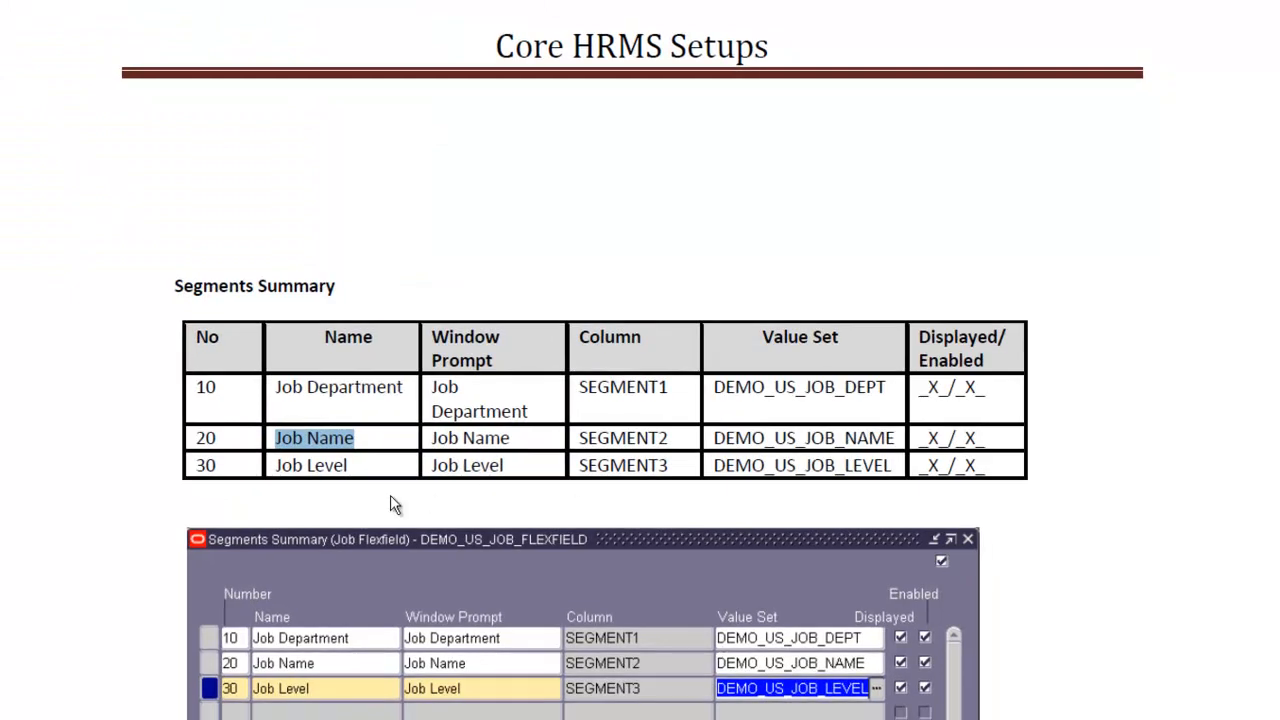
left_click_drag(369, 456, 283, 468)
key("ctrl+c")
left_click(354, 467)
key("alt+Tab")
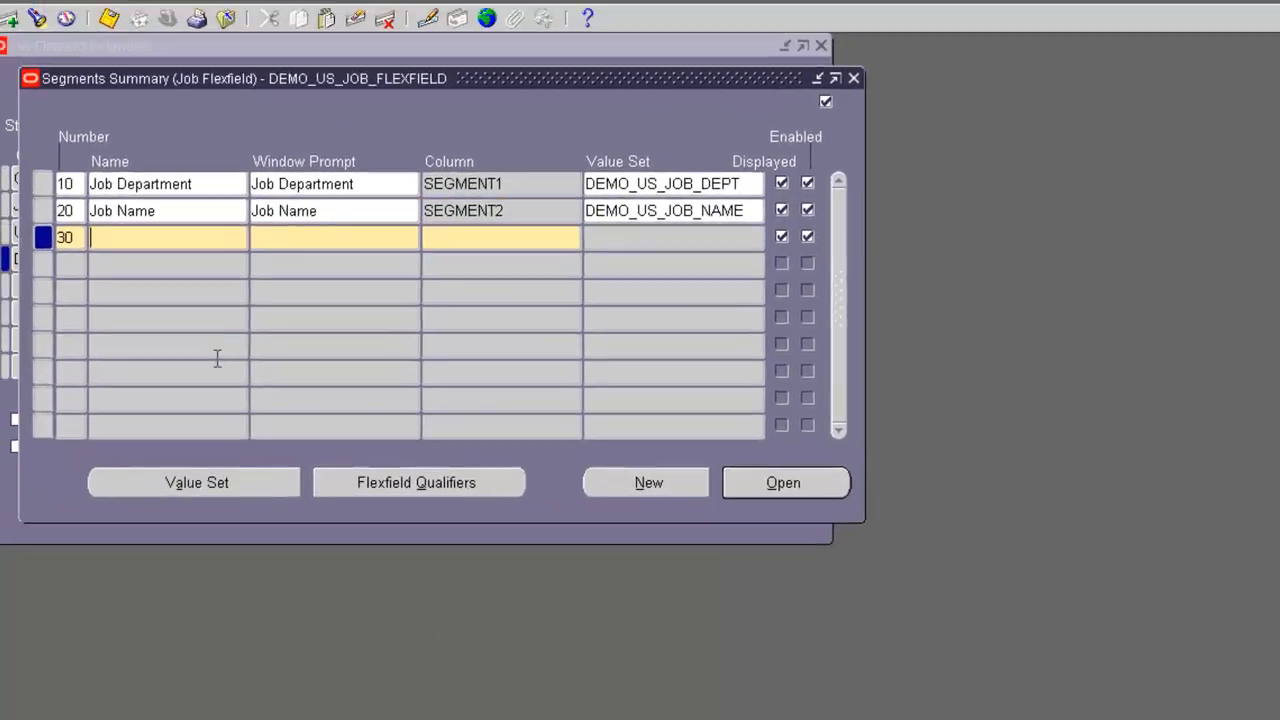
key("ctrl+v")
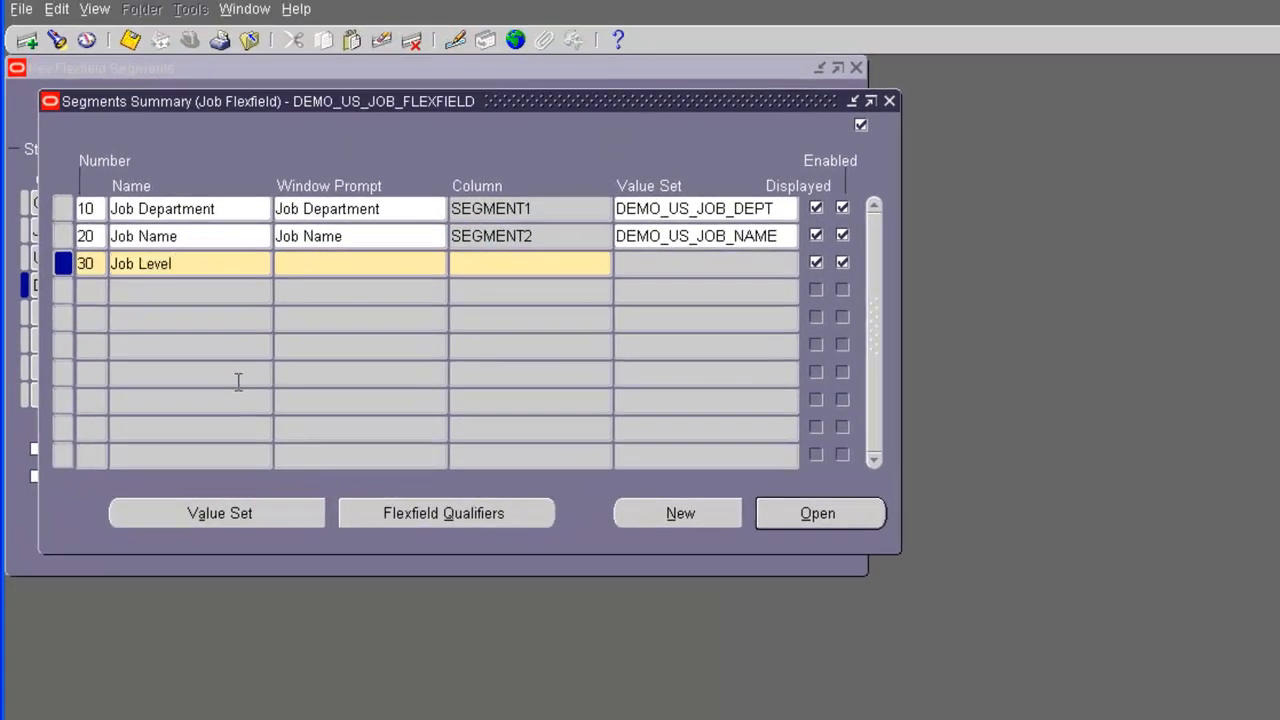
Assign column SEGMENT3 and value set DEMO_US_JOB_LEVEL to the Job Level segment and save it, accepting the display size caution
key("Tab")
key("Tab")
type("segment3")
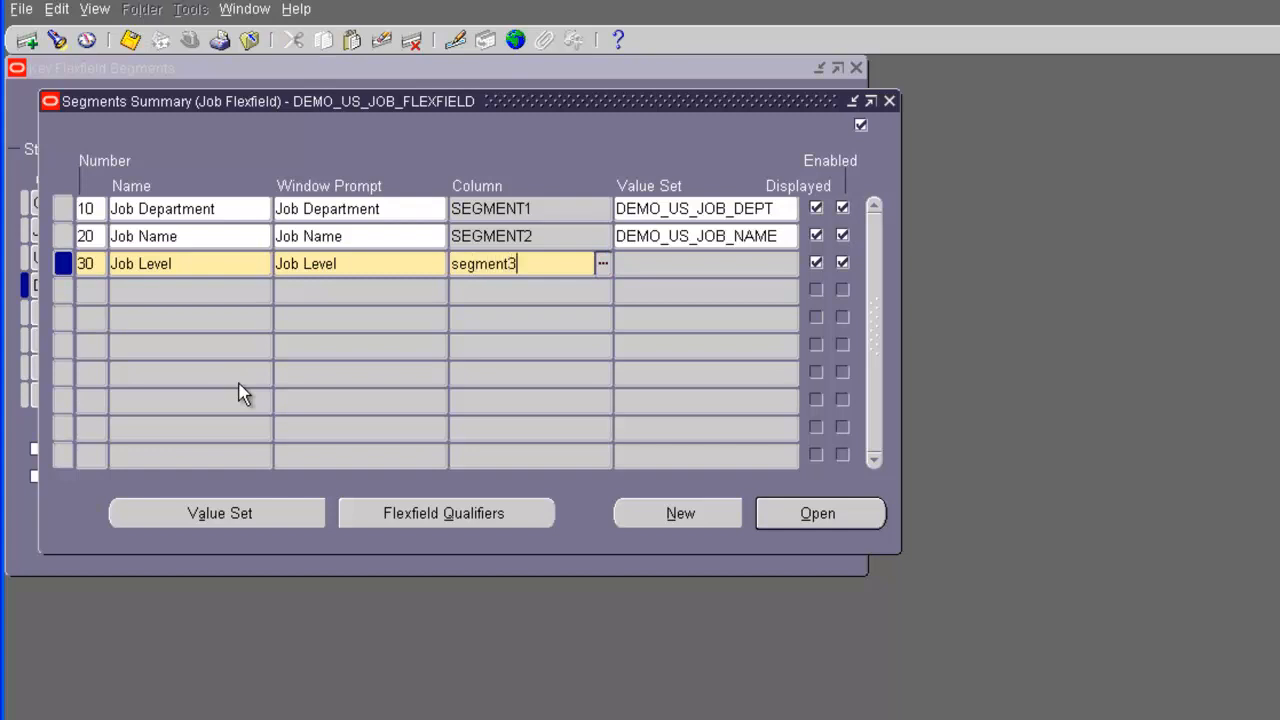
key("Tab")
type("de")
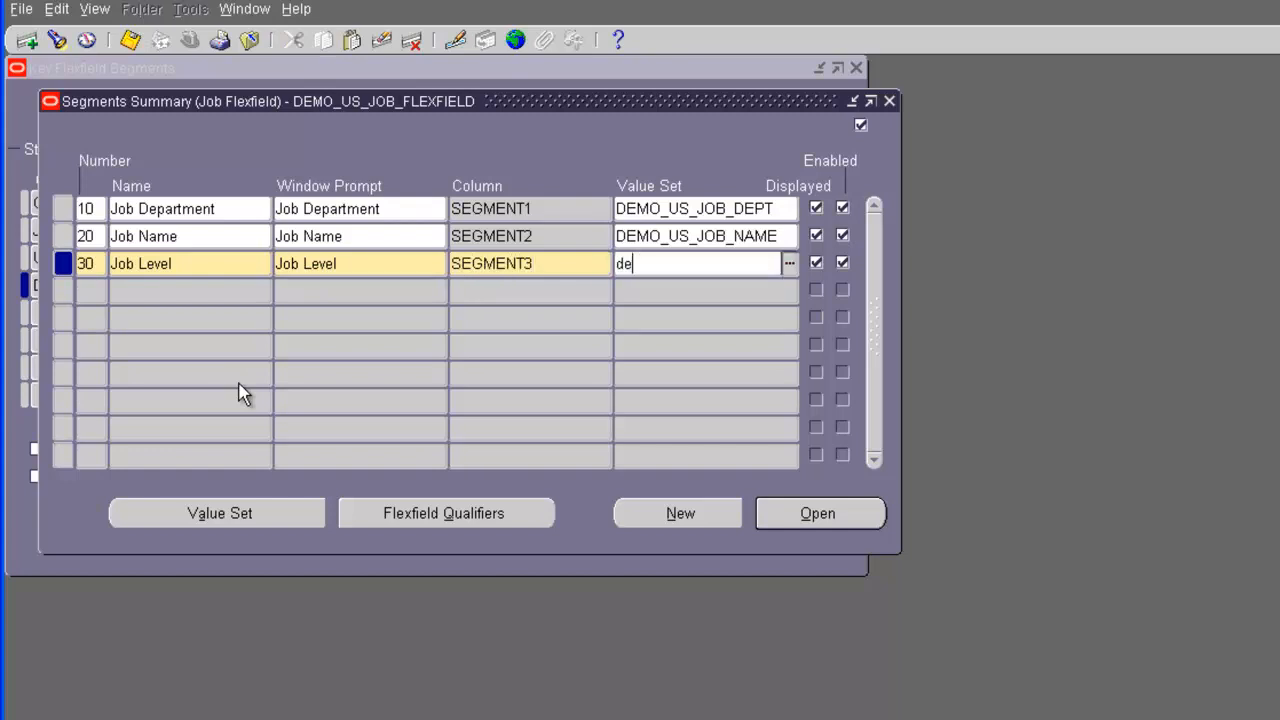
type("mo")
key("Tab")
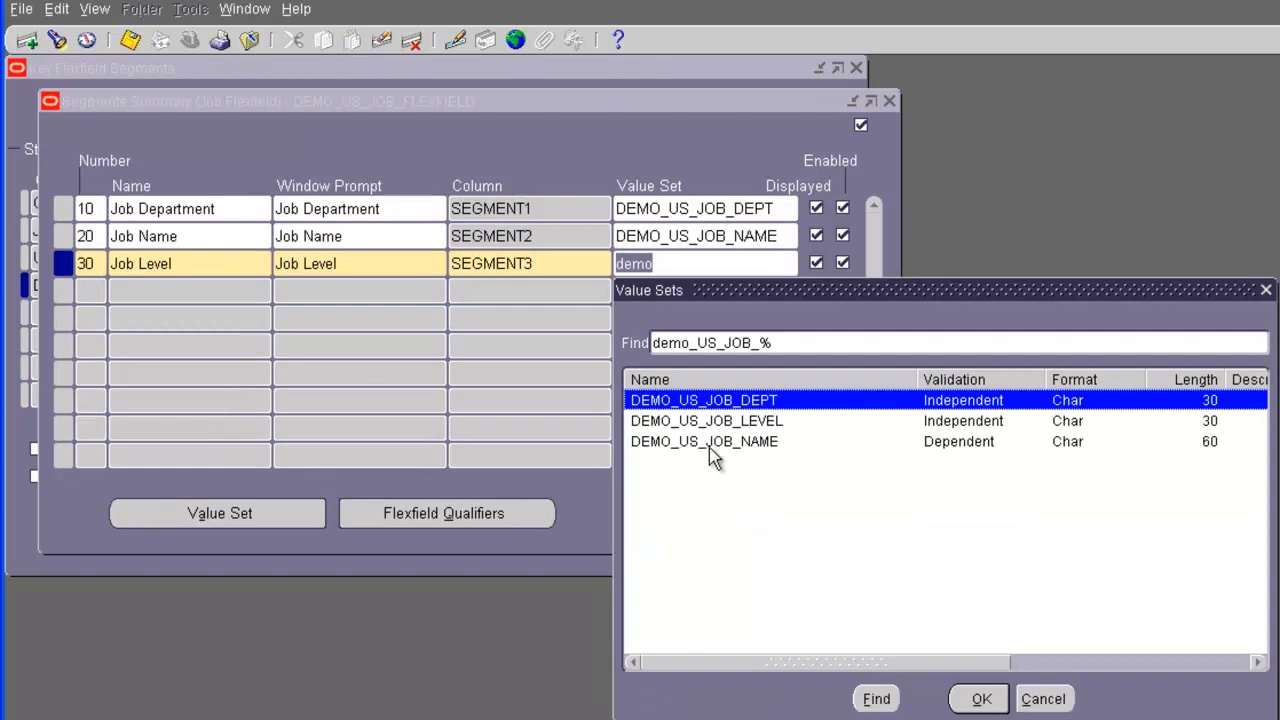
double_click(718, 421)
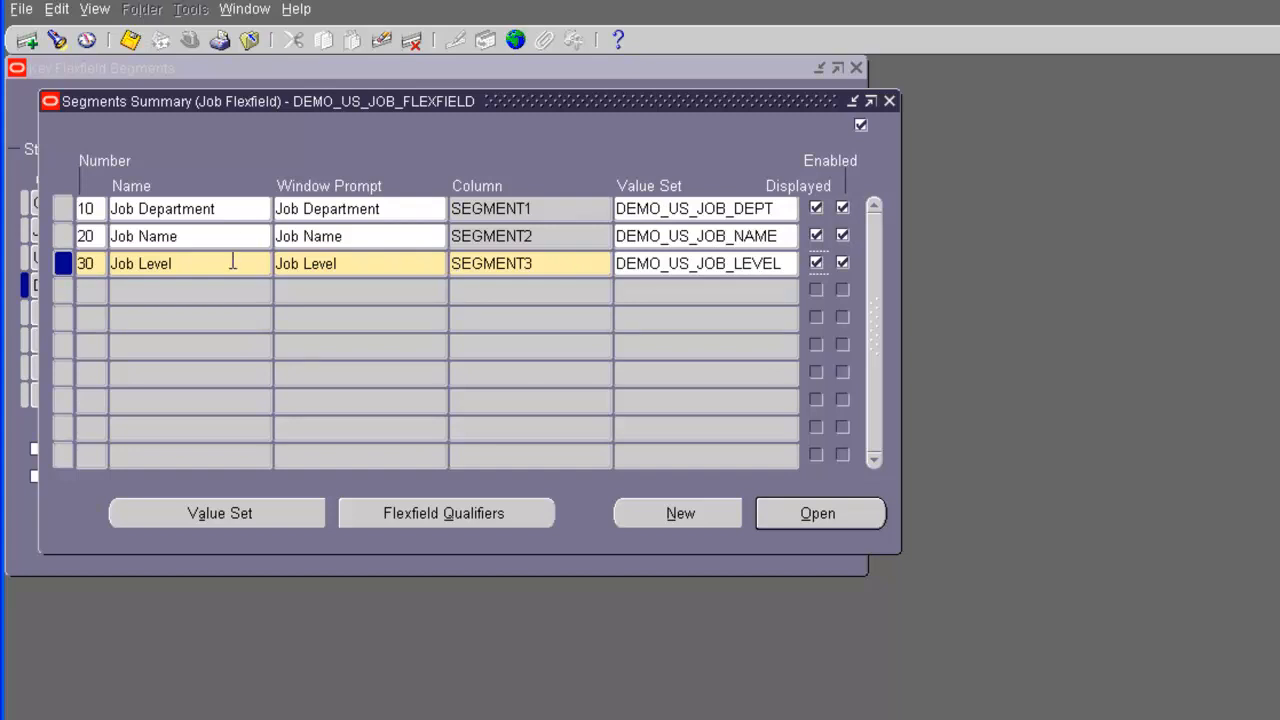
left_click(128, 42)
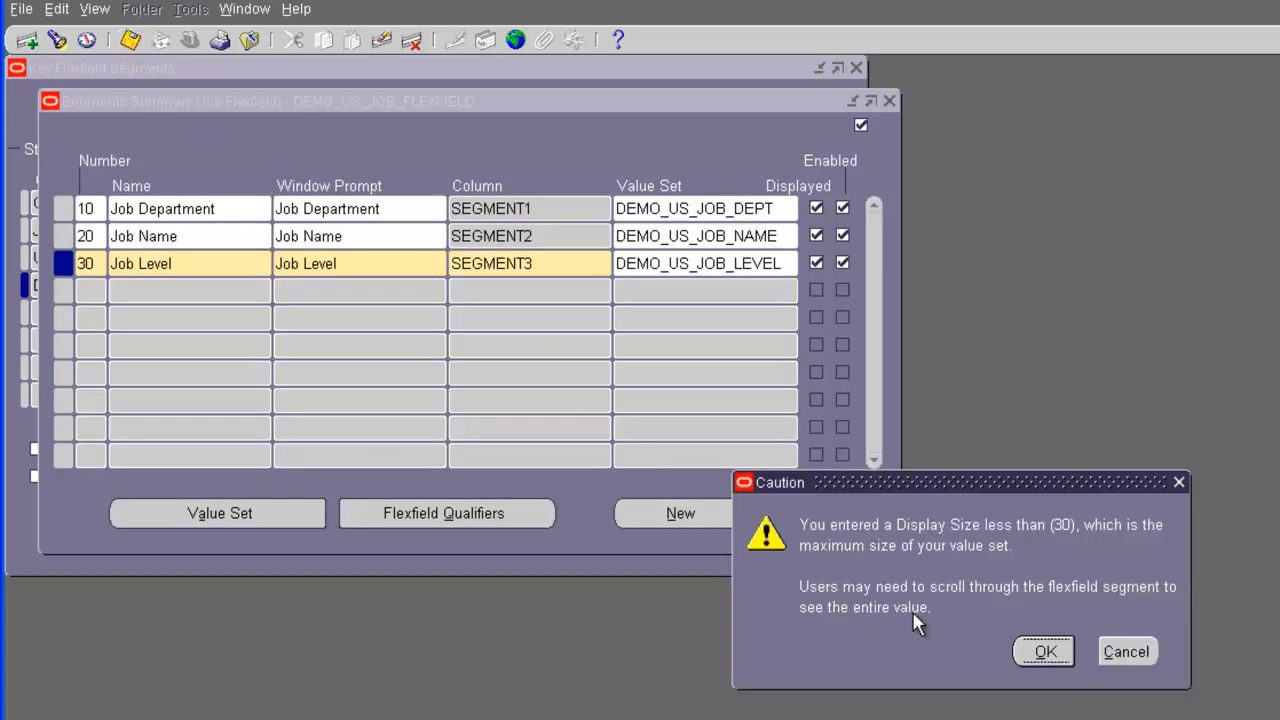
left_click(1044, 652)
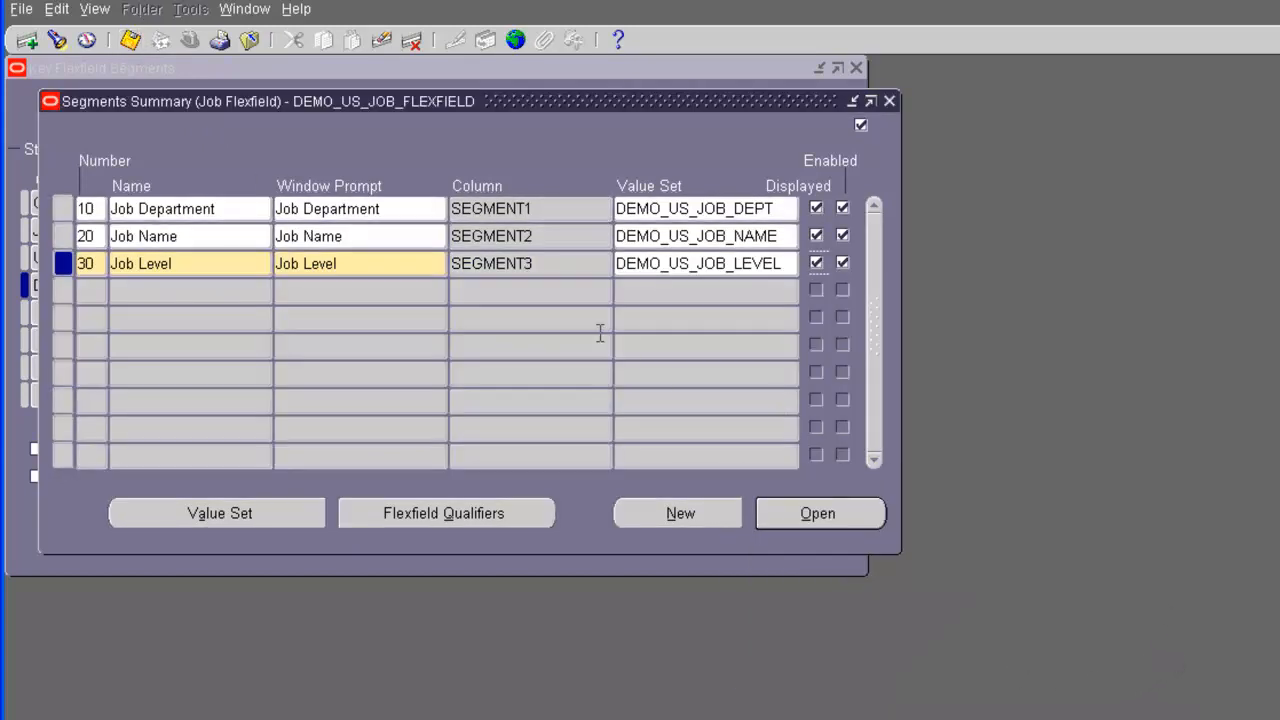
Review the detailed definition of the Job Department segment, and return to the job flexfield structures list
left_click(622, 208)
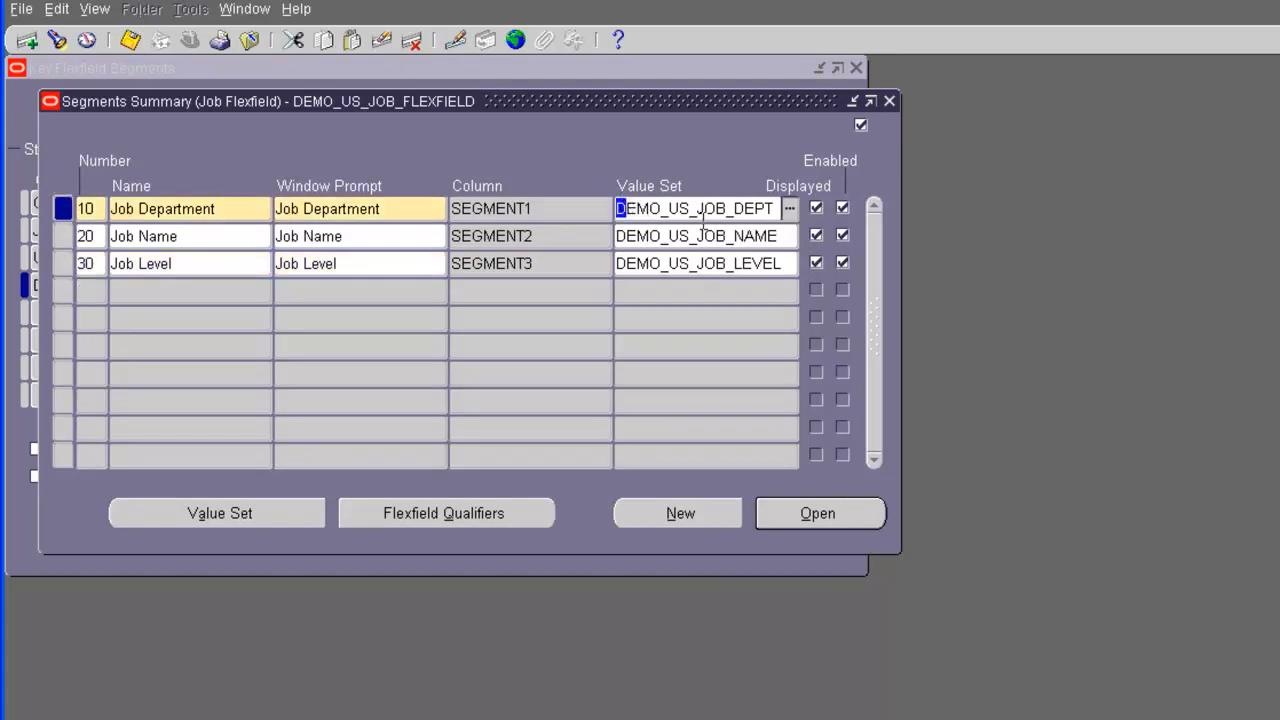
left_click(842, 514)
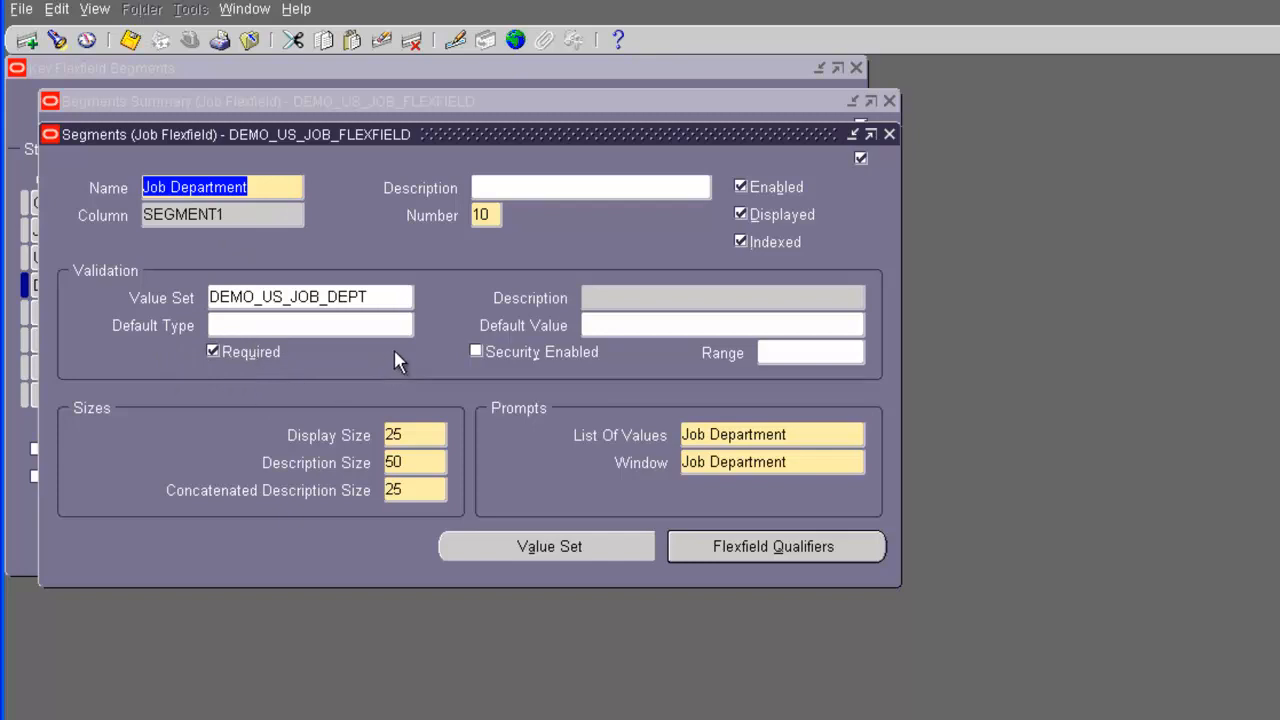
left_click(892, 137)
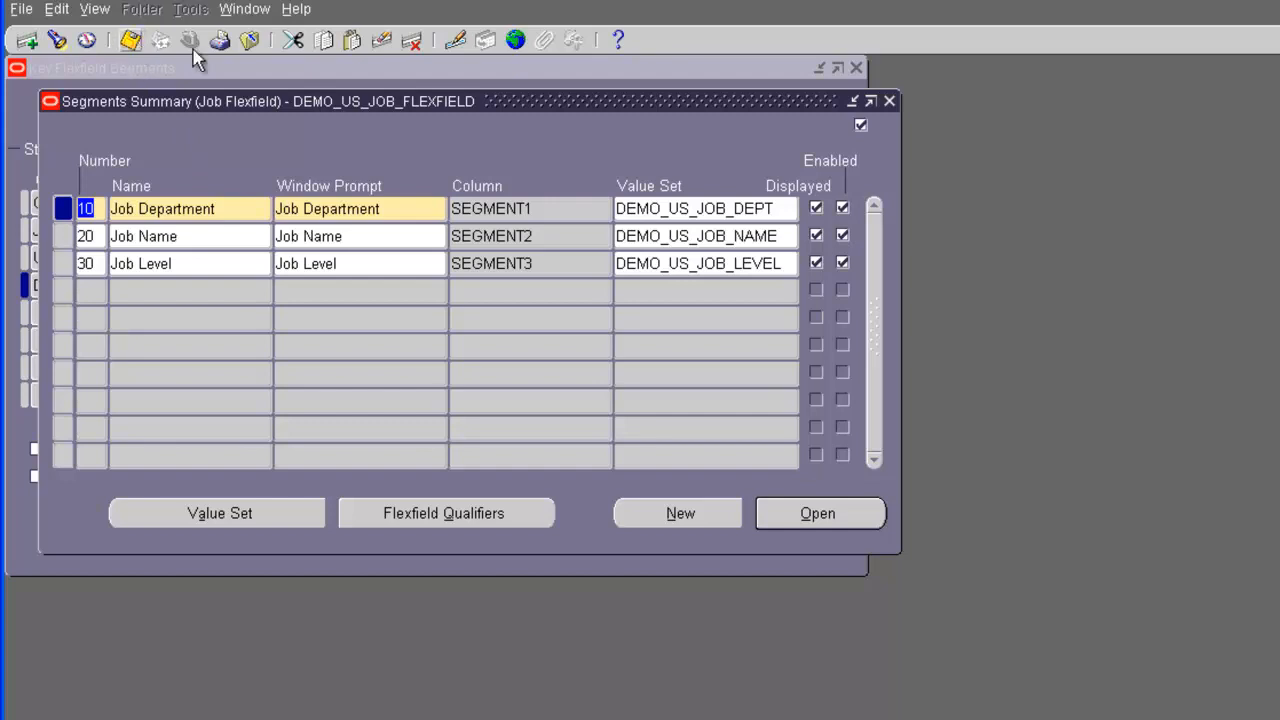
left_click(889, 101)
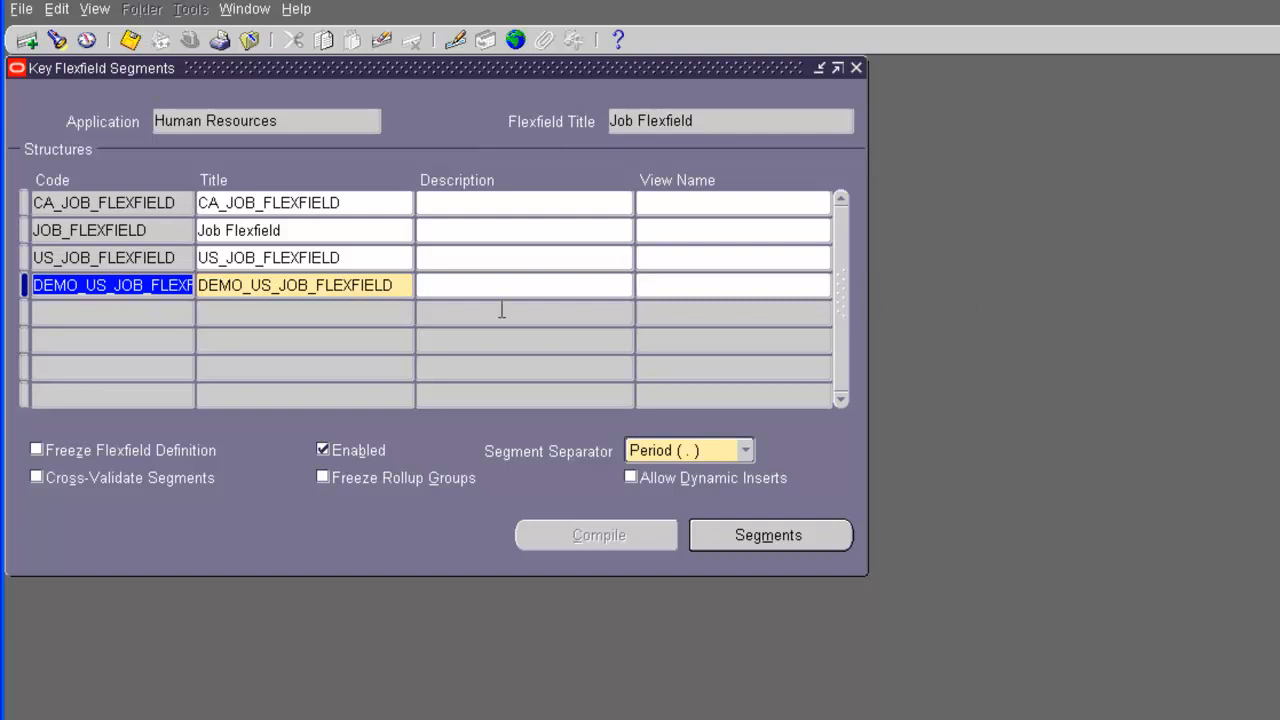
Allow dynamic inserts for DEMO_US_JOB_FLEXFIELD and freeze its flexfield definition, accepting the caution
left_click(631, 479)
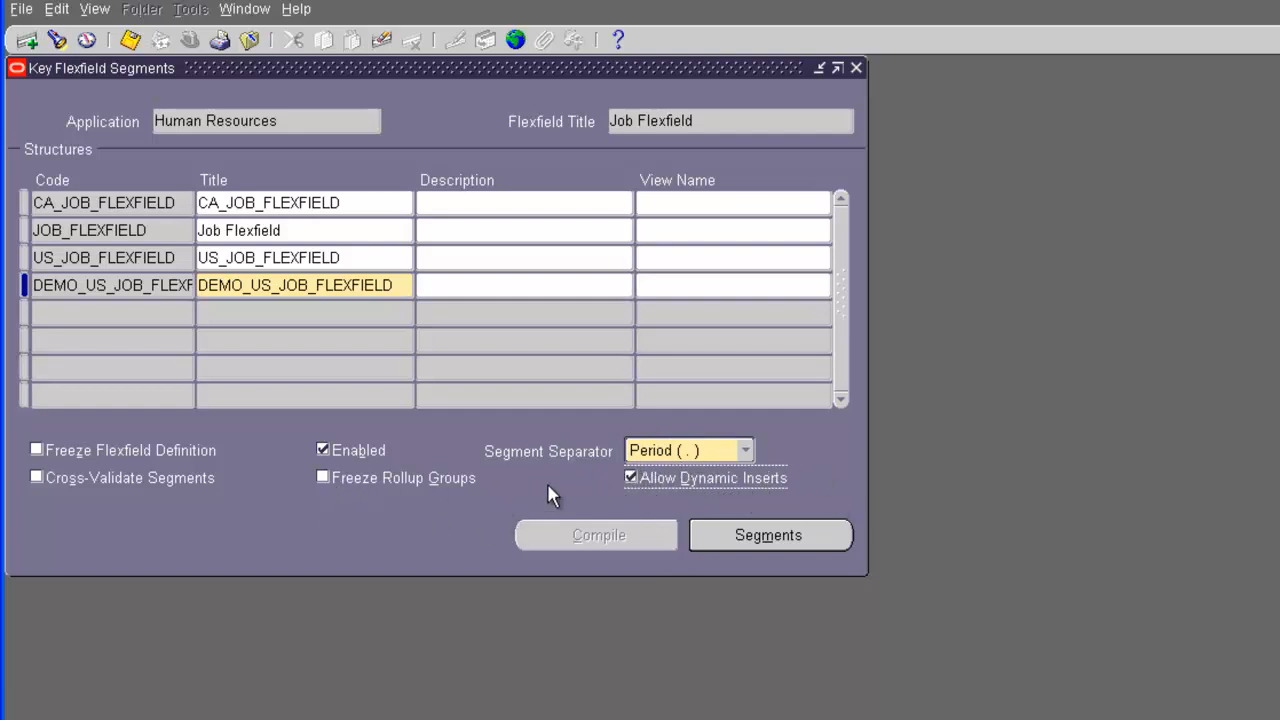
left_click(36, 451)
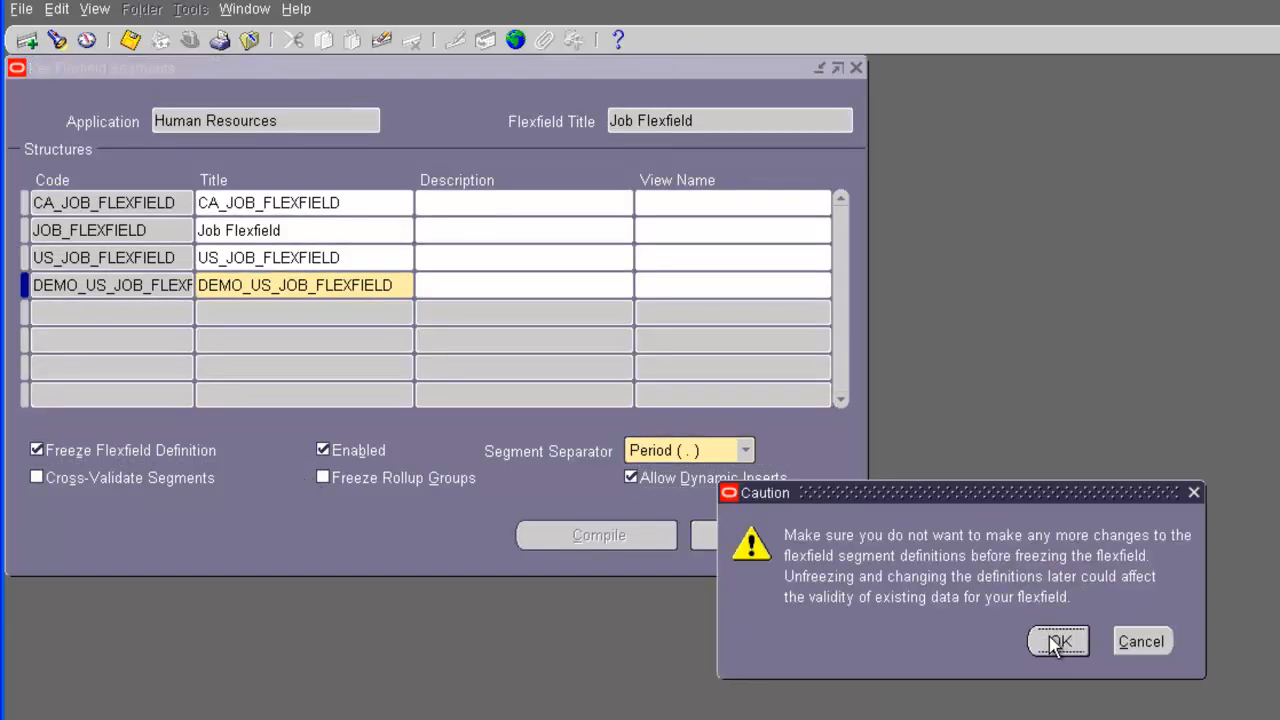
left_click(1057, 643)
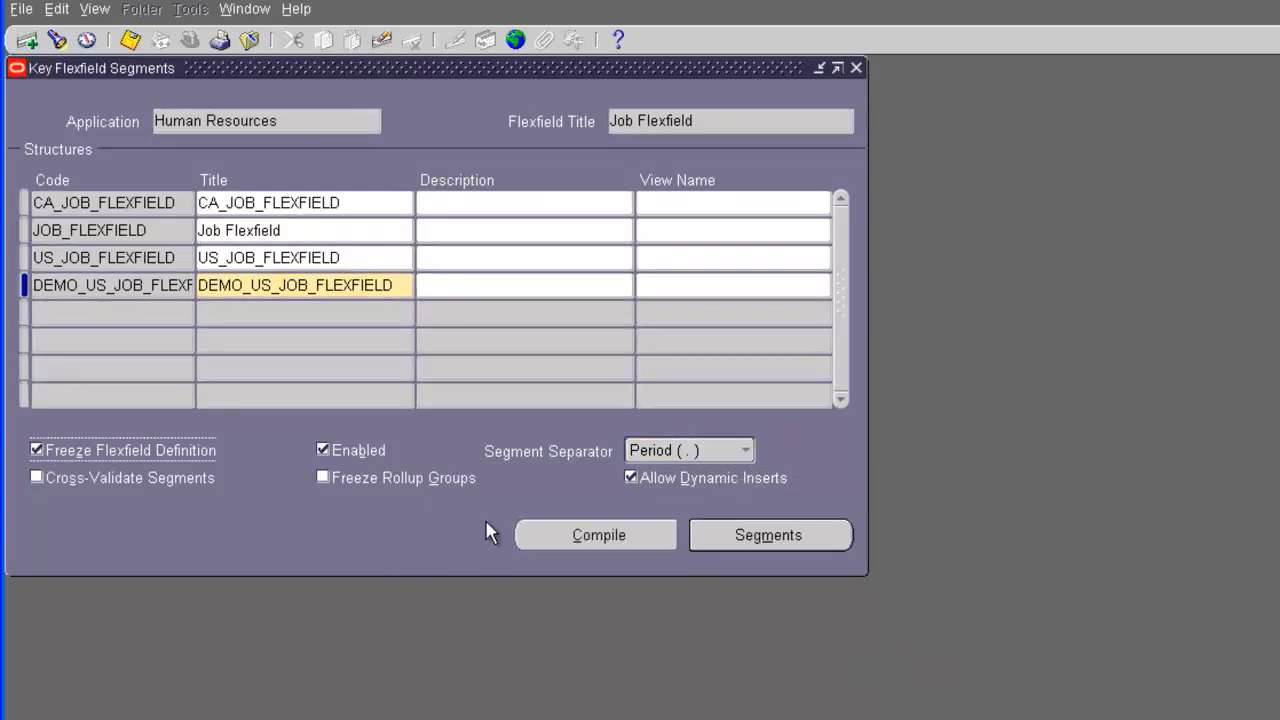
Compile the DEMO_US_JOB_FLEXFIELD definition and acknowledge the compilation notes
left_click(583, 540)
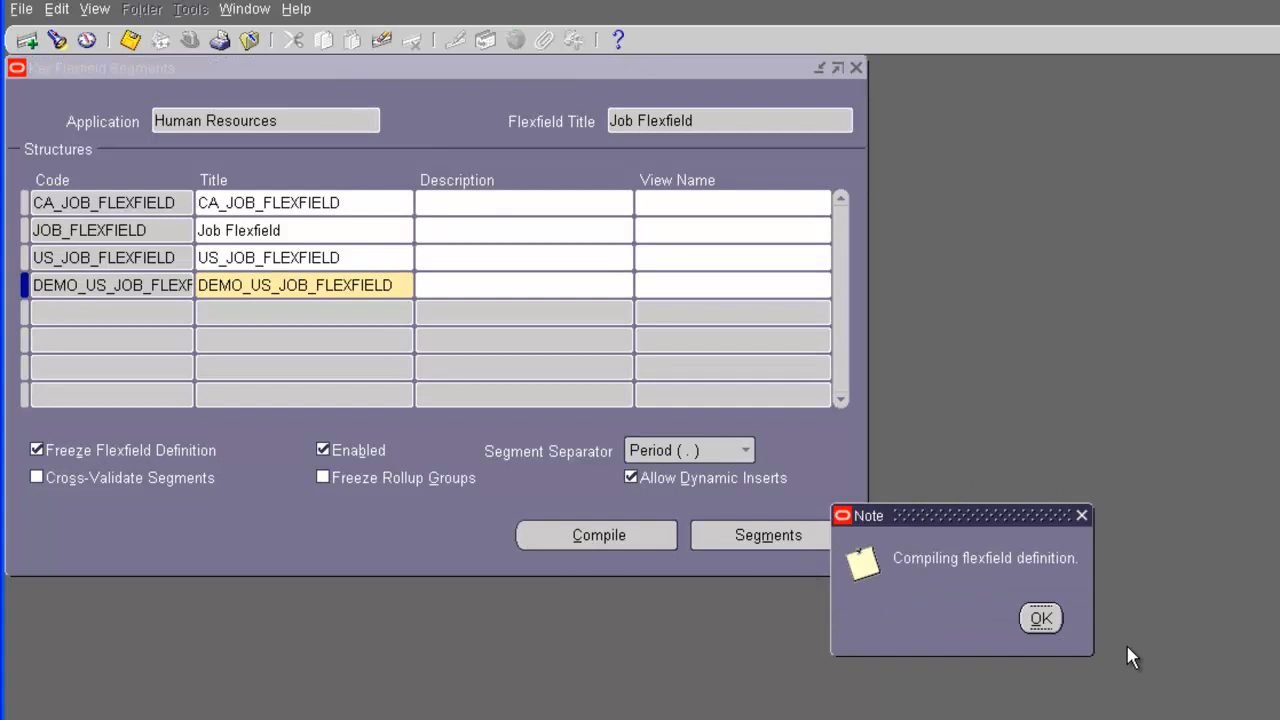
left_click(1041, 620)
left_click(1042, 618)
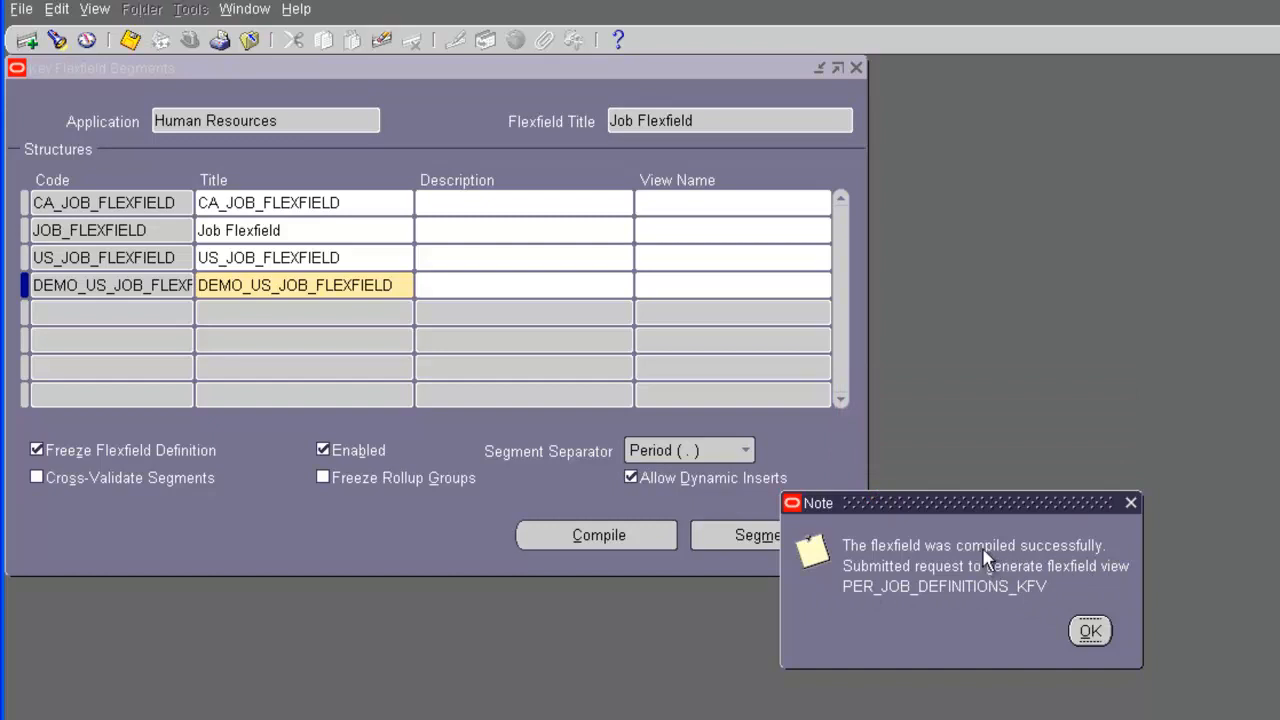
left_click(1089, 629)
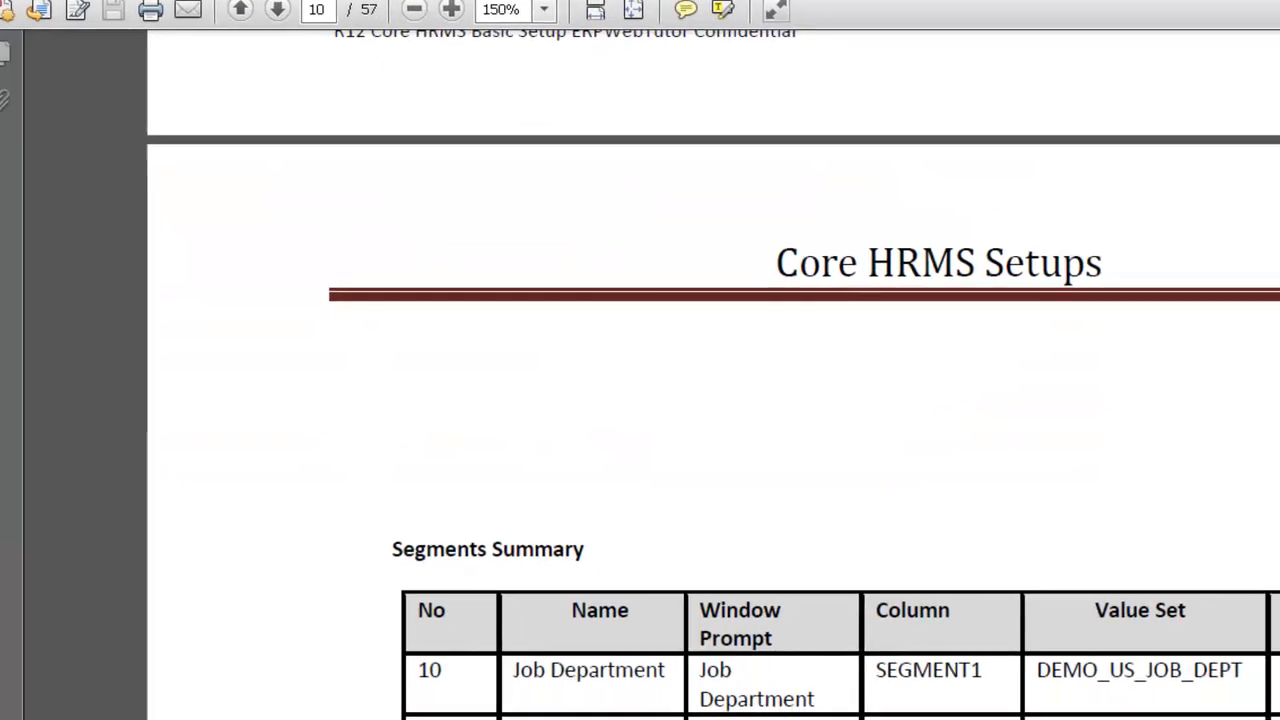
Read section 4.1.3 of the PDF guide for the segment values of DEMO_US_JOB_DEPT
scroll(688, 651, "down", 10)
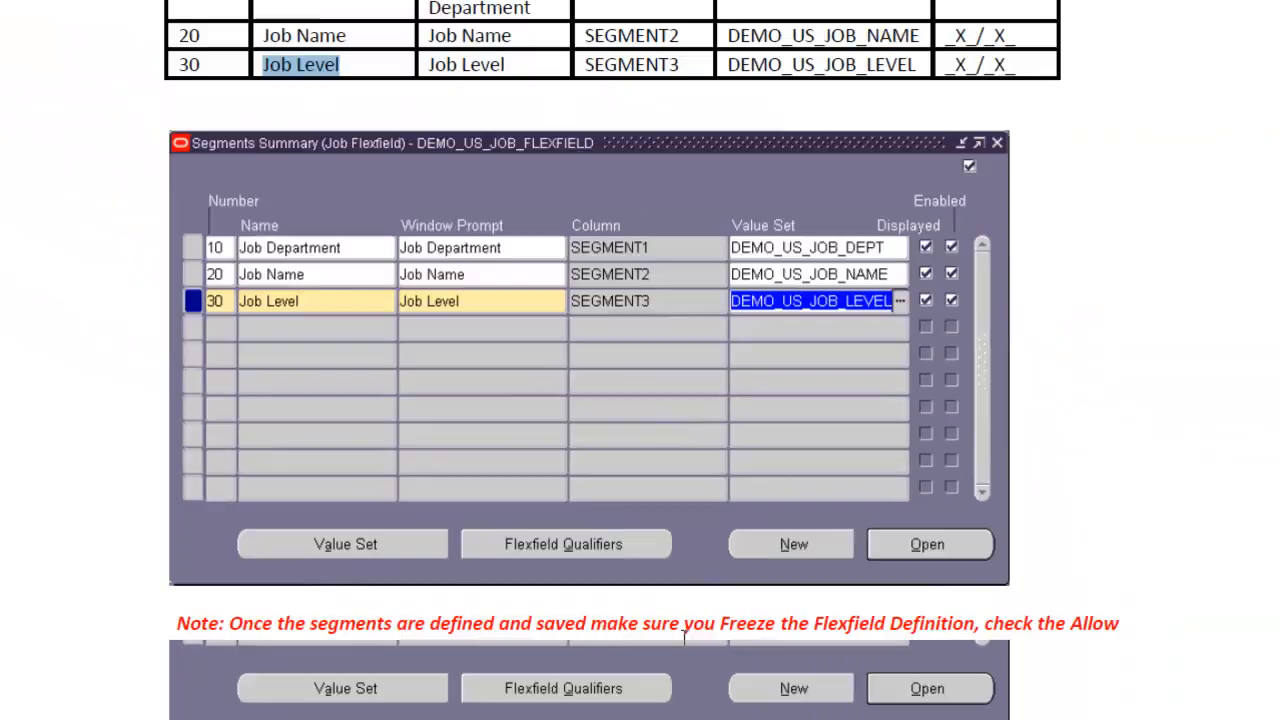
scroll(685, 649, "down", 10)
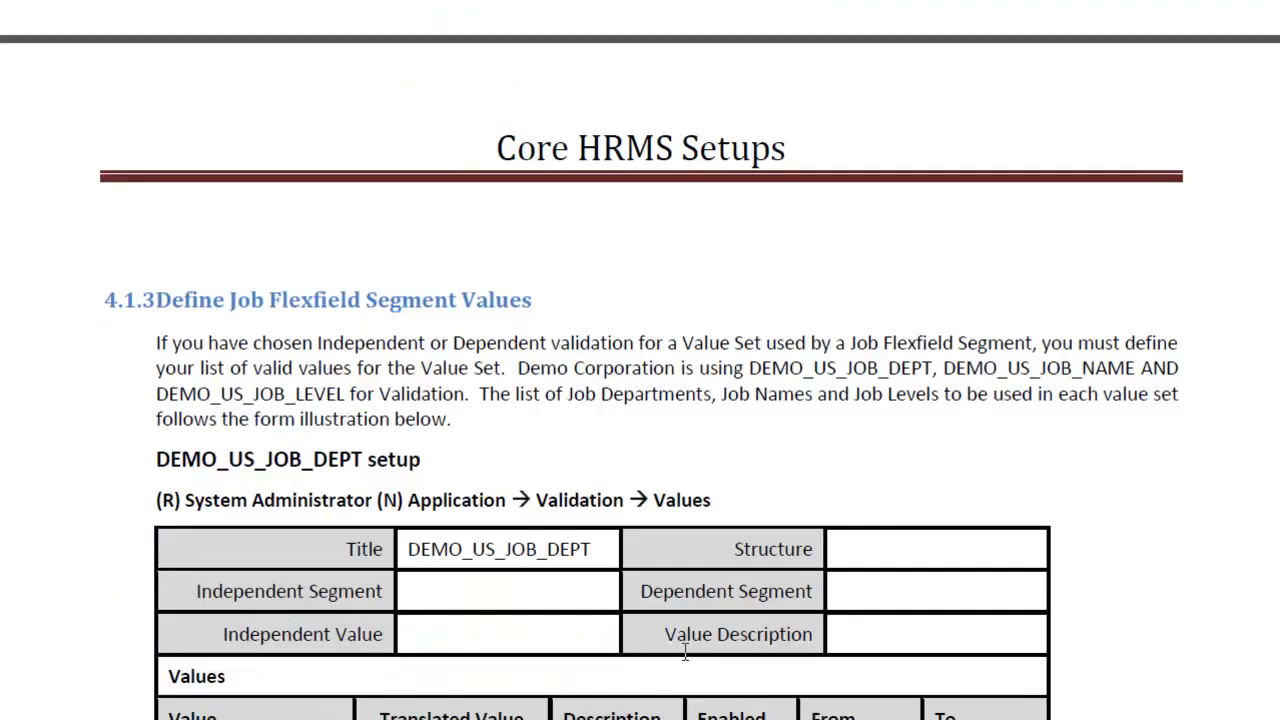
scroll(685, 653, "down", 5)
scroll(685, 650, "up", 1)
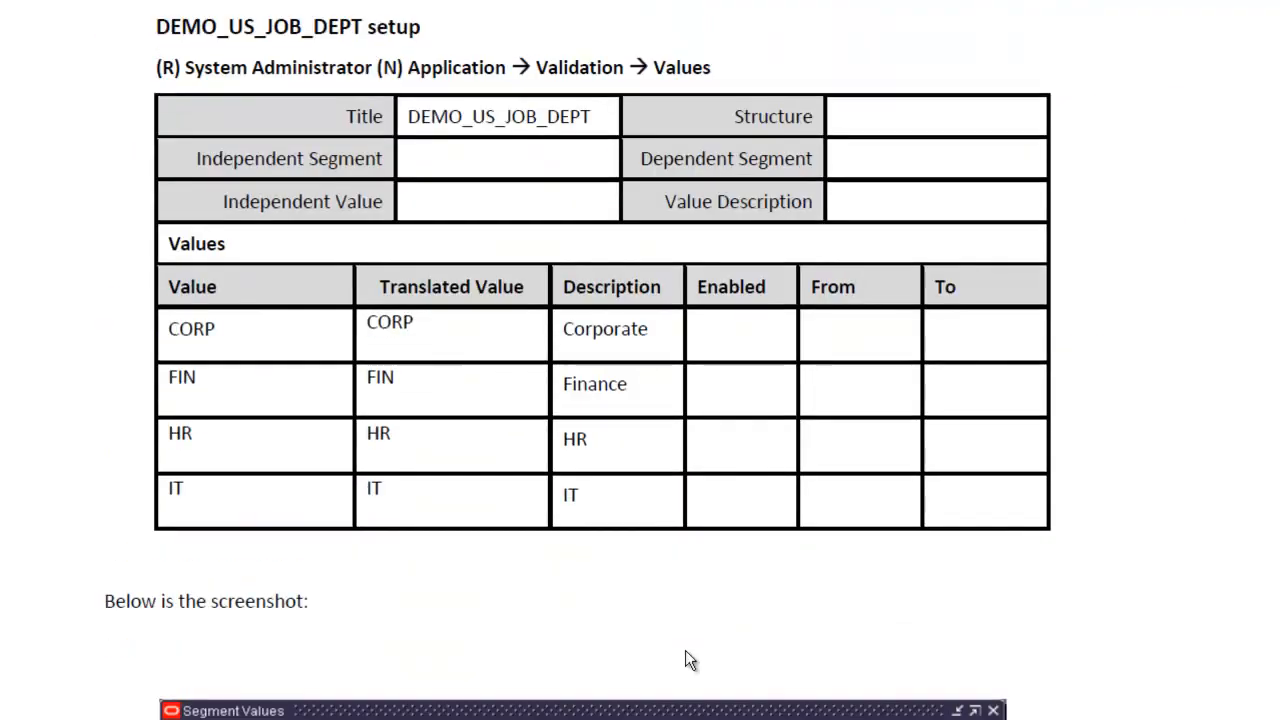
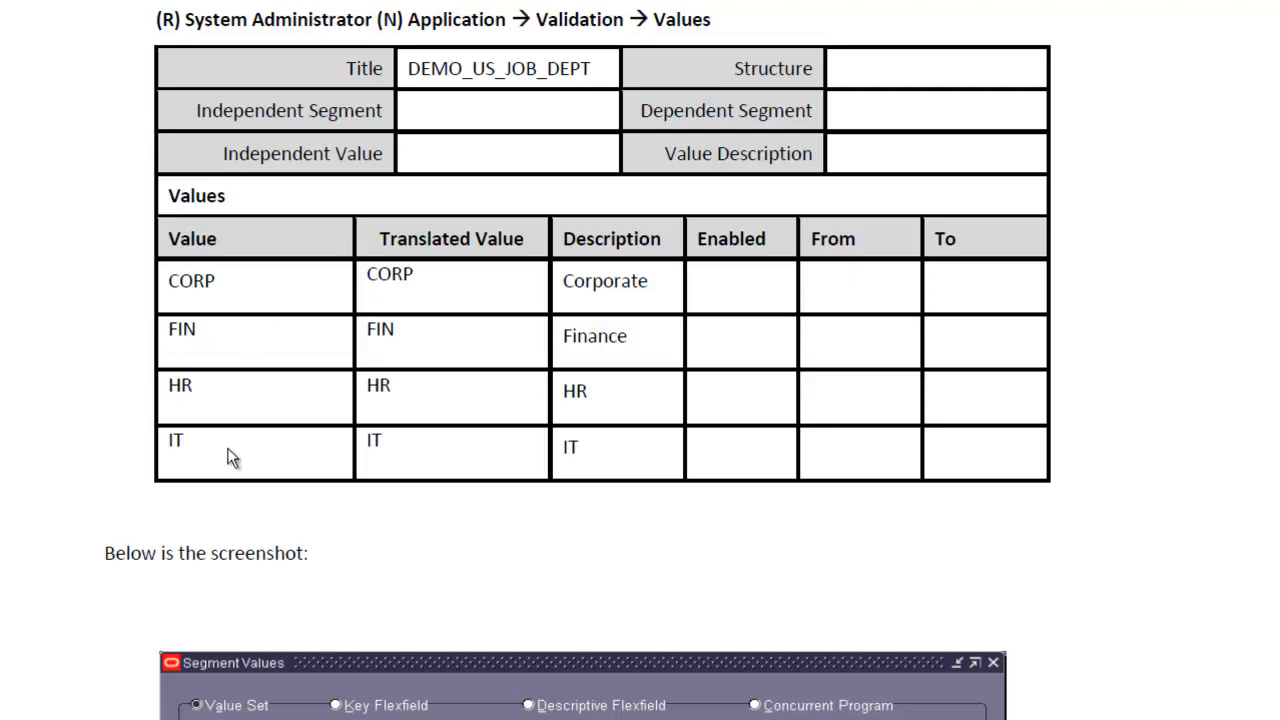
scroll(445, 289, "down", 1)
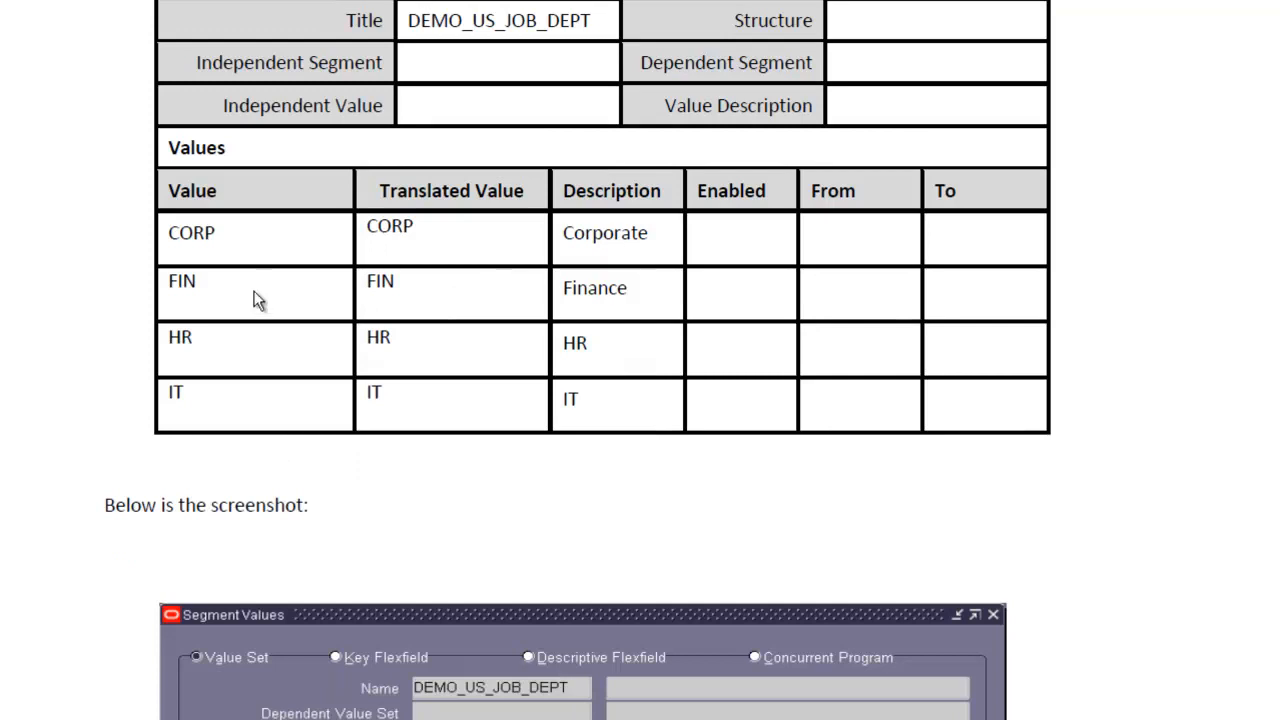
scroll(258, 296, "down", 1)
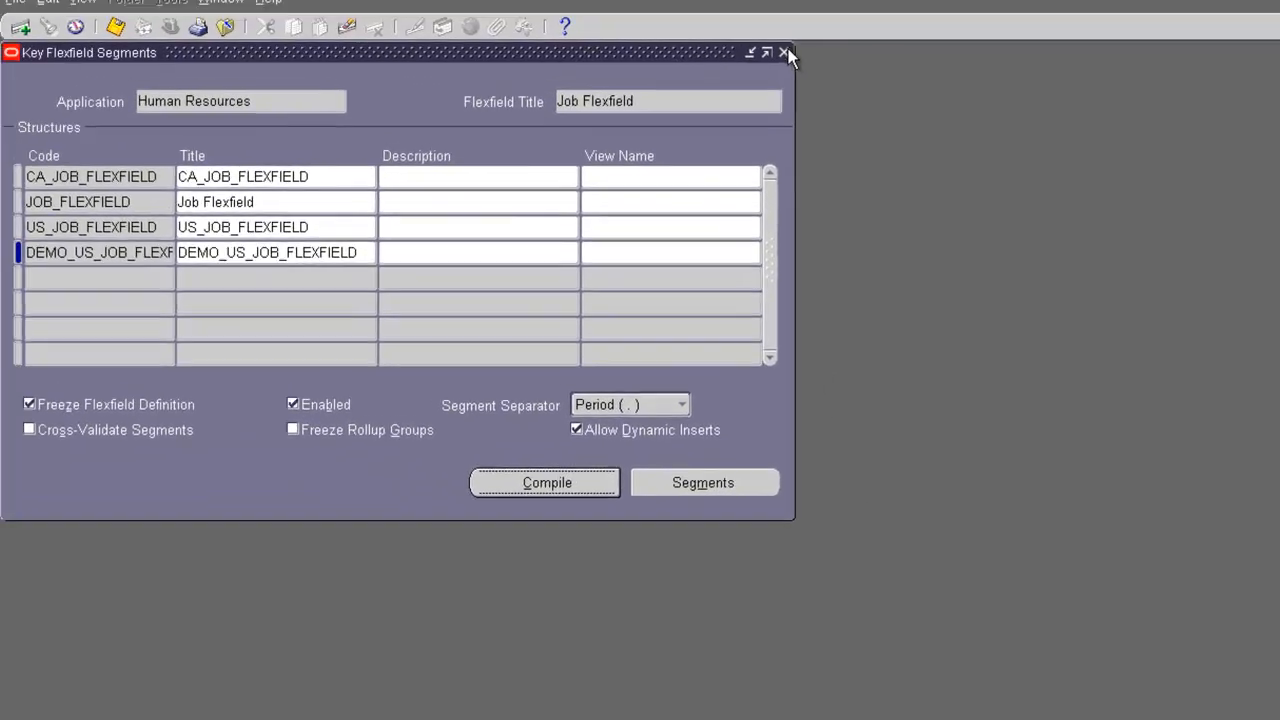
Close the key flexfield segments form and open the Values function under Application Validation
left_click(793, 55)
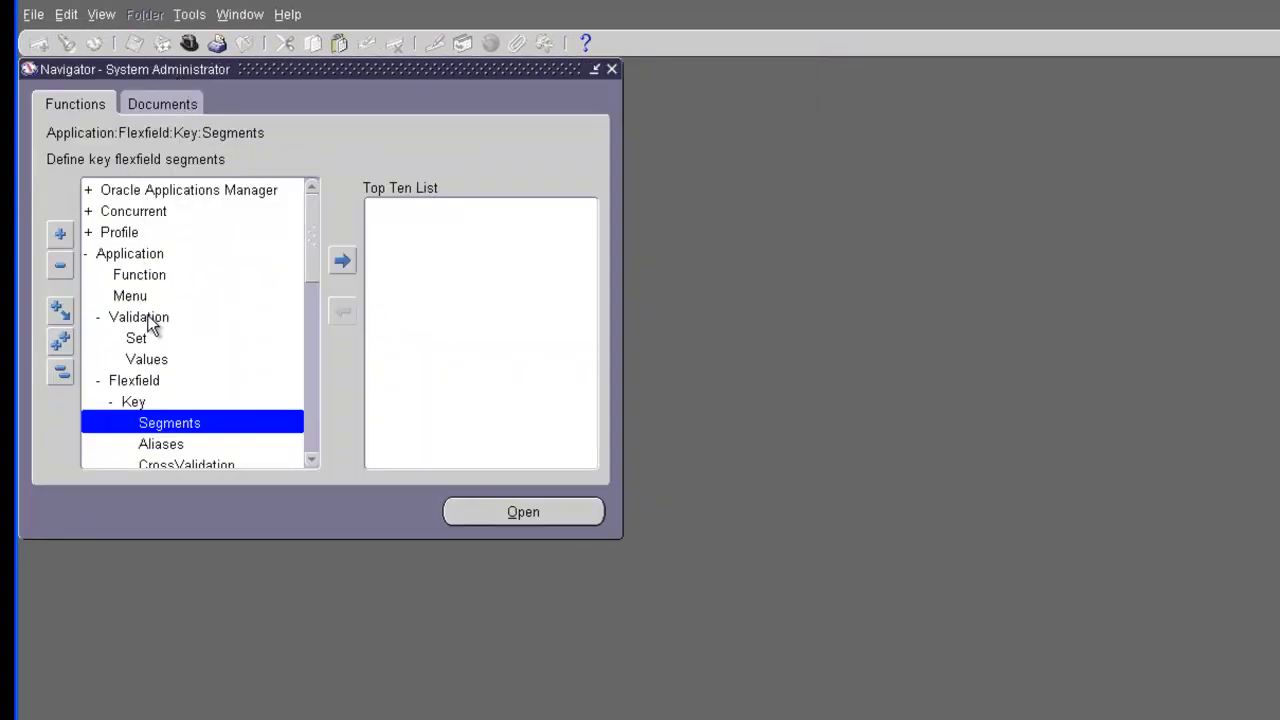
left_click(100, 258)
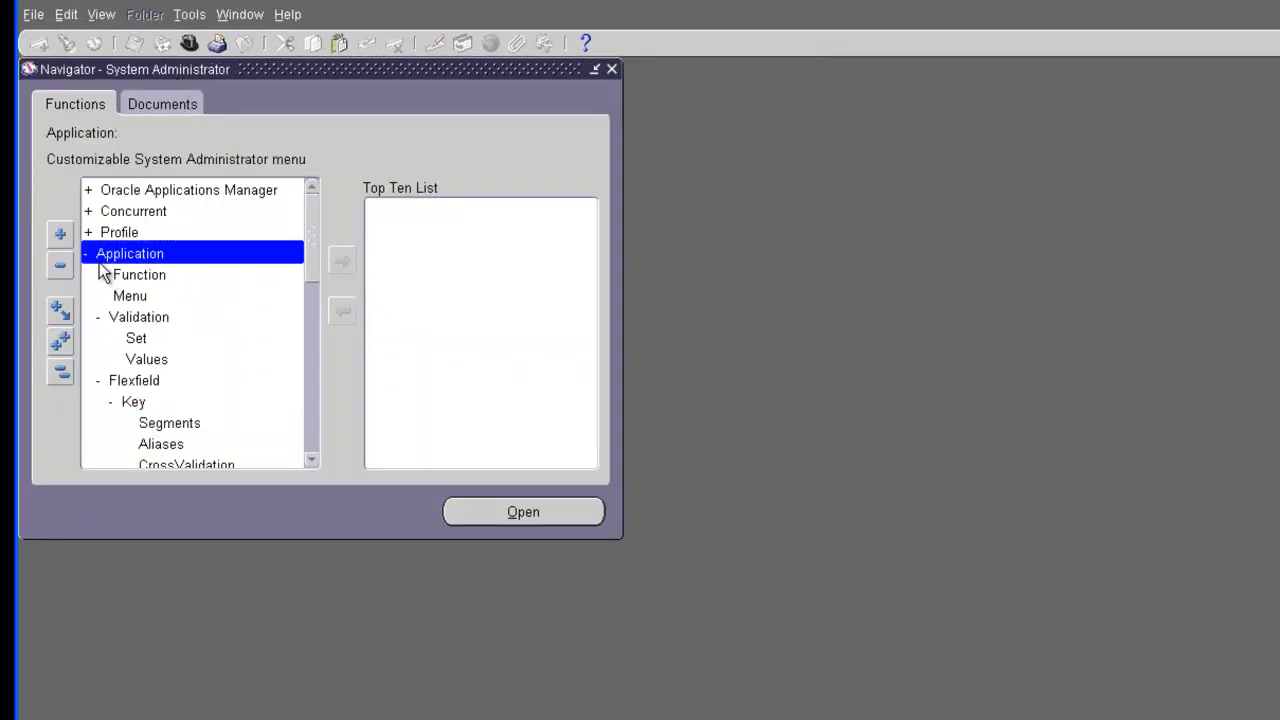
left_click(150, 322)
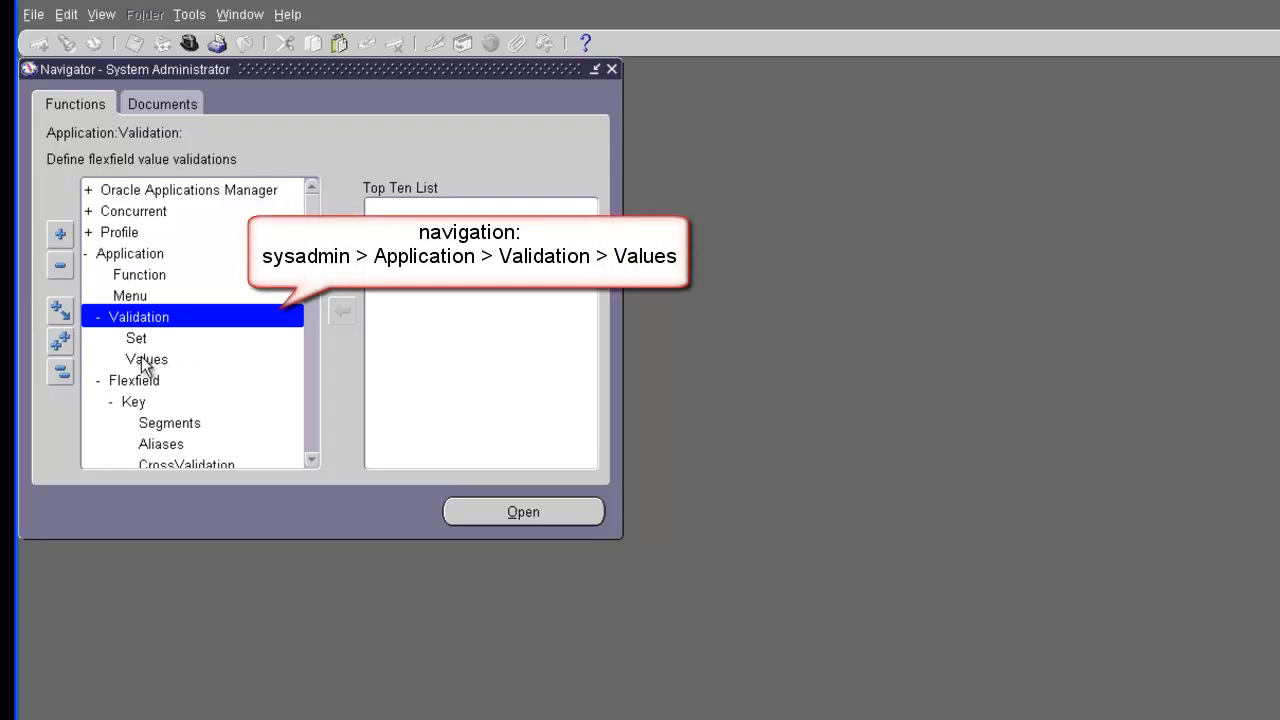
double_click(145, 362)
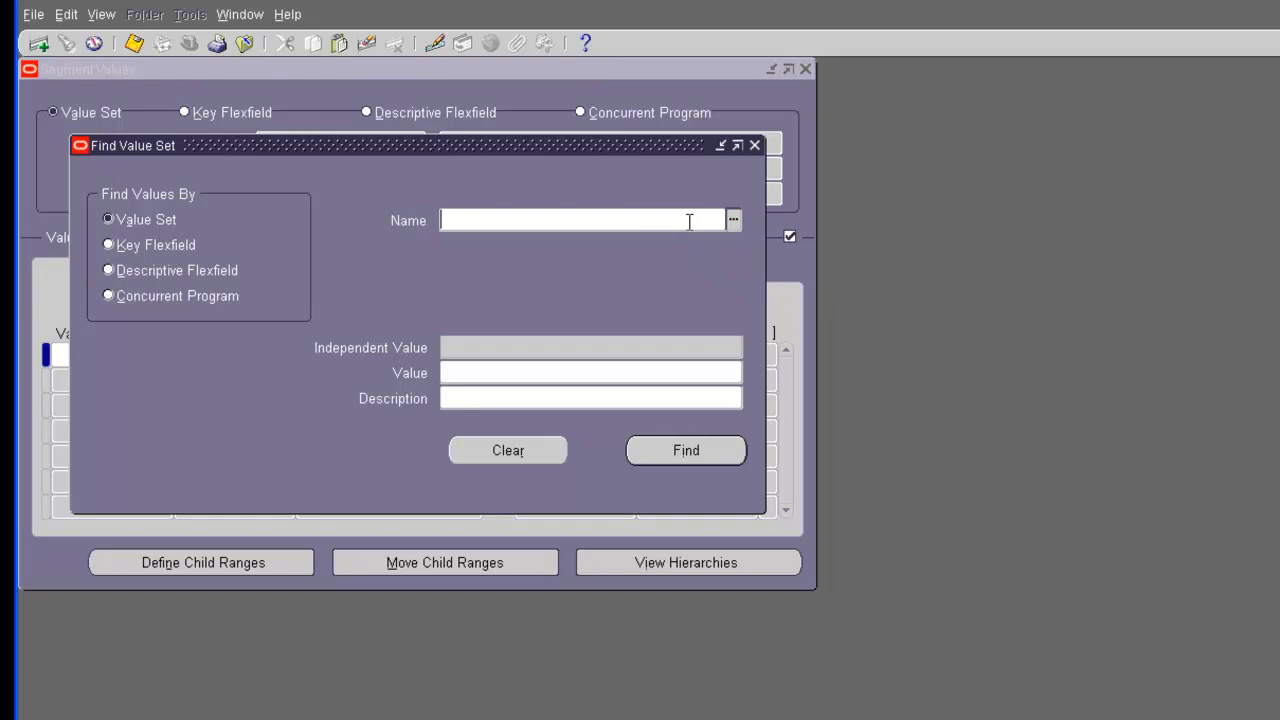
Find the segment values of the value set DEMO_US_JOB_DEPT
type("demo")
key("Tab")
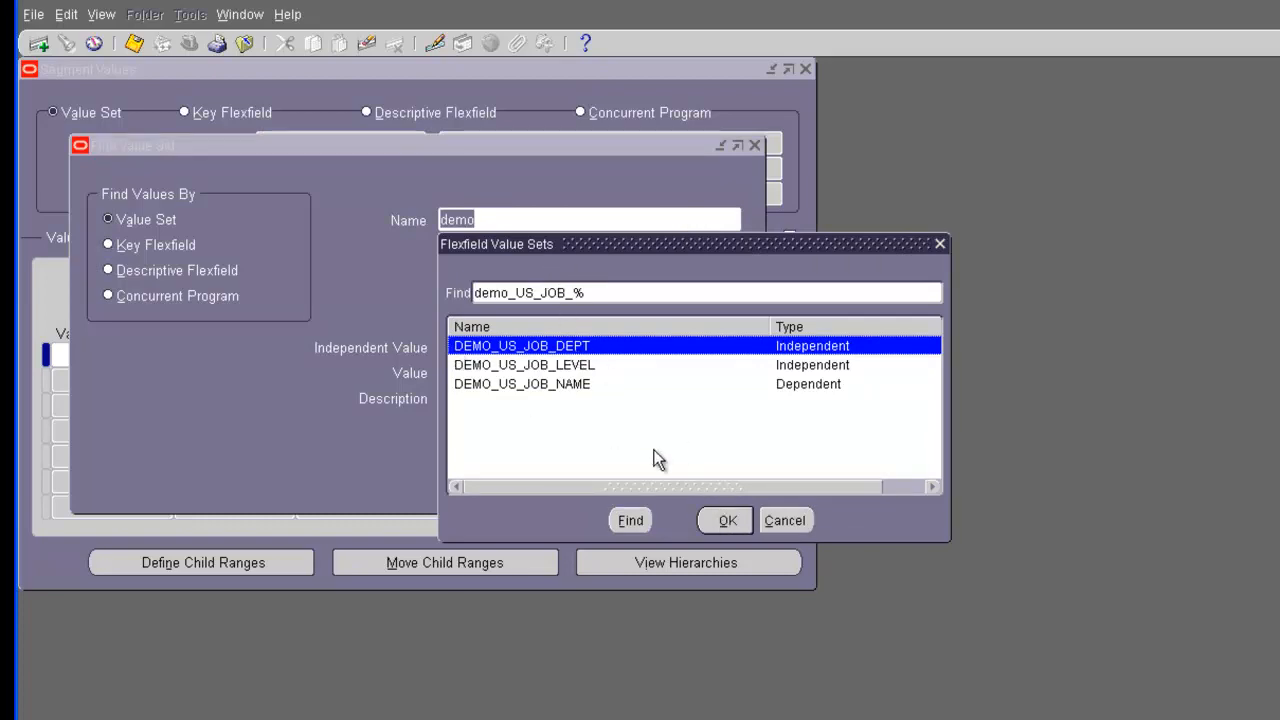
left_click(714, 520)
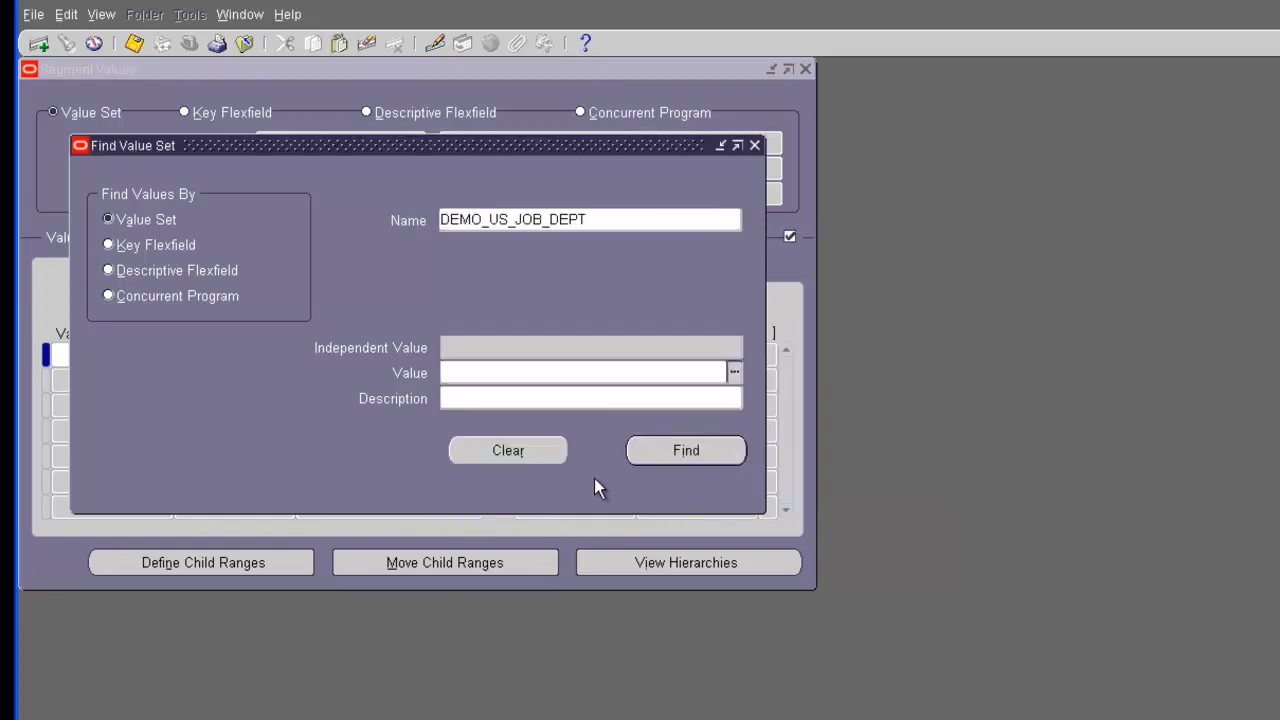
left_click(661, 457)
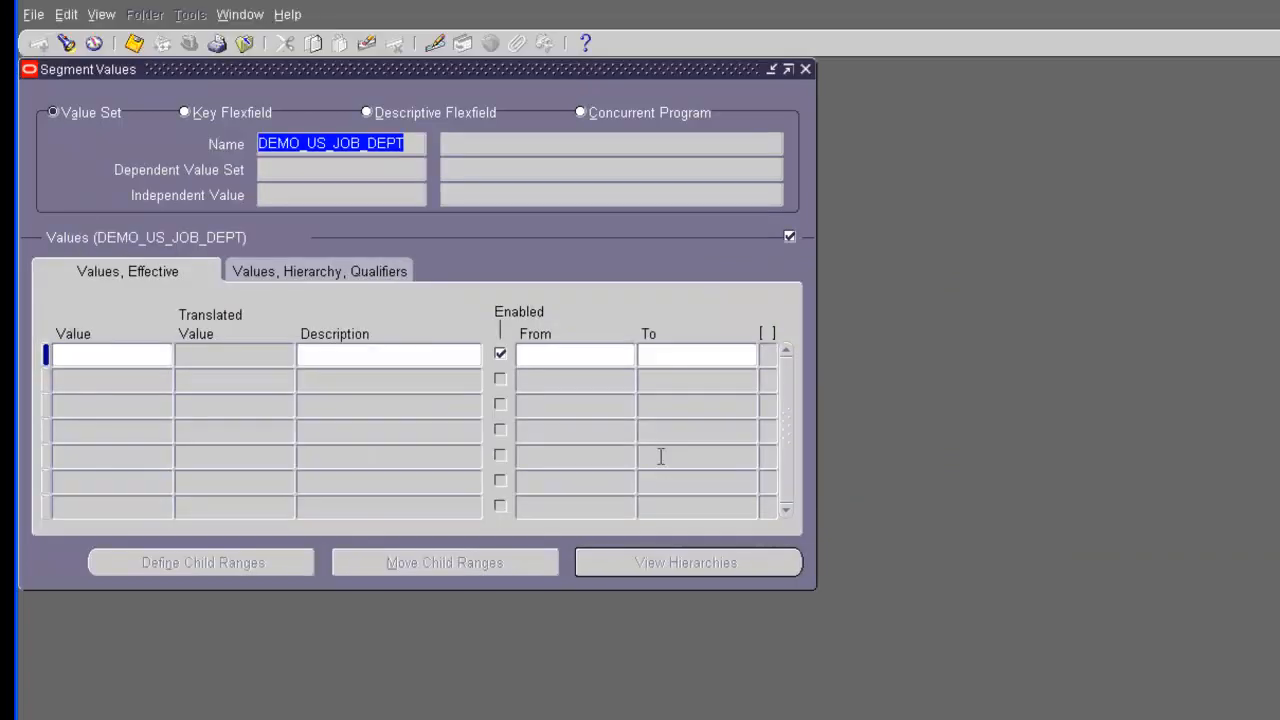
Copy CORP from the PDF guide into the first value row of DEMO_US_JOB_DEPT and describe it as Corporate
left_click(106, 354)
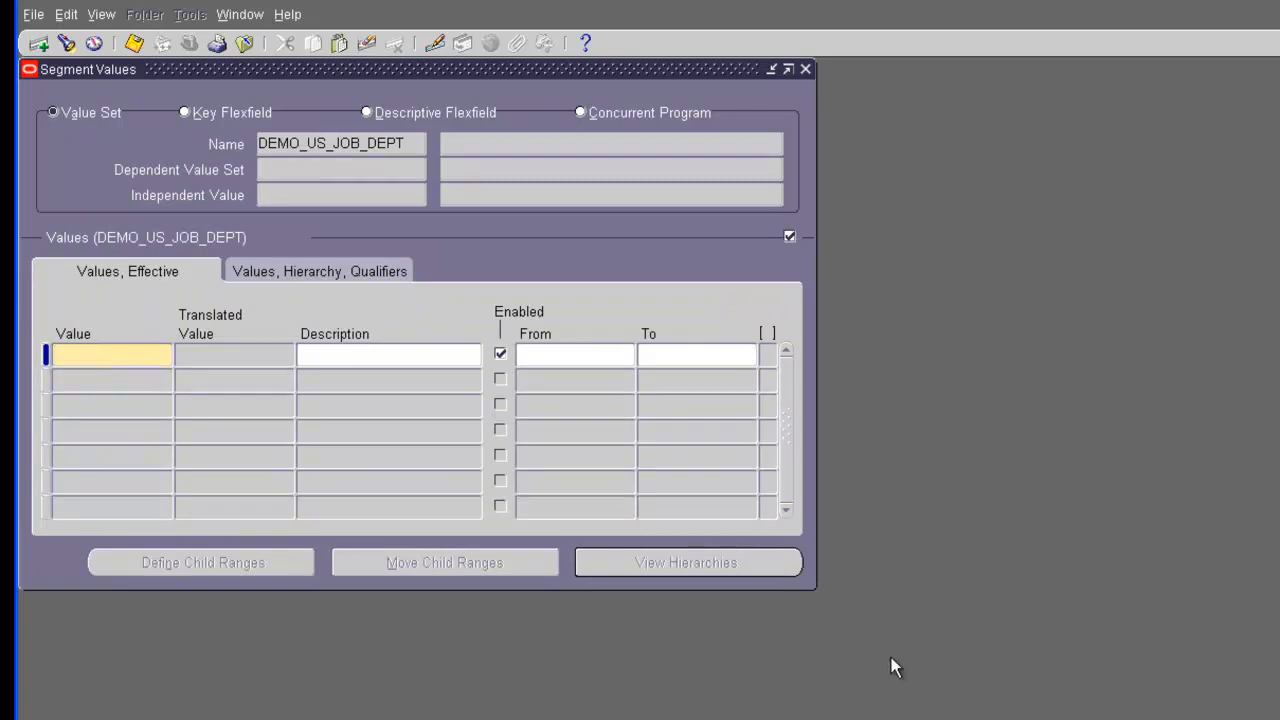
key("alt+Tab")
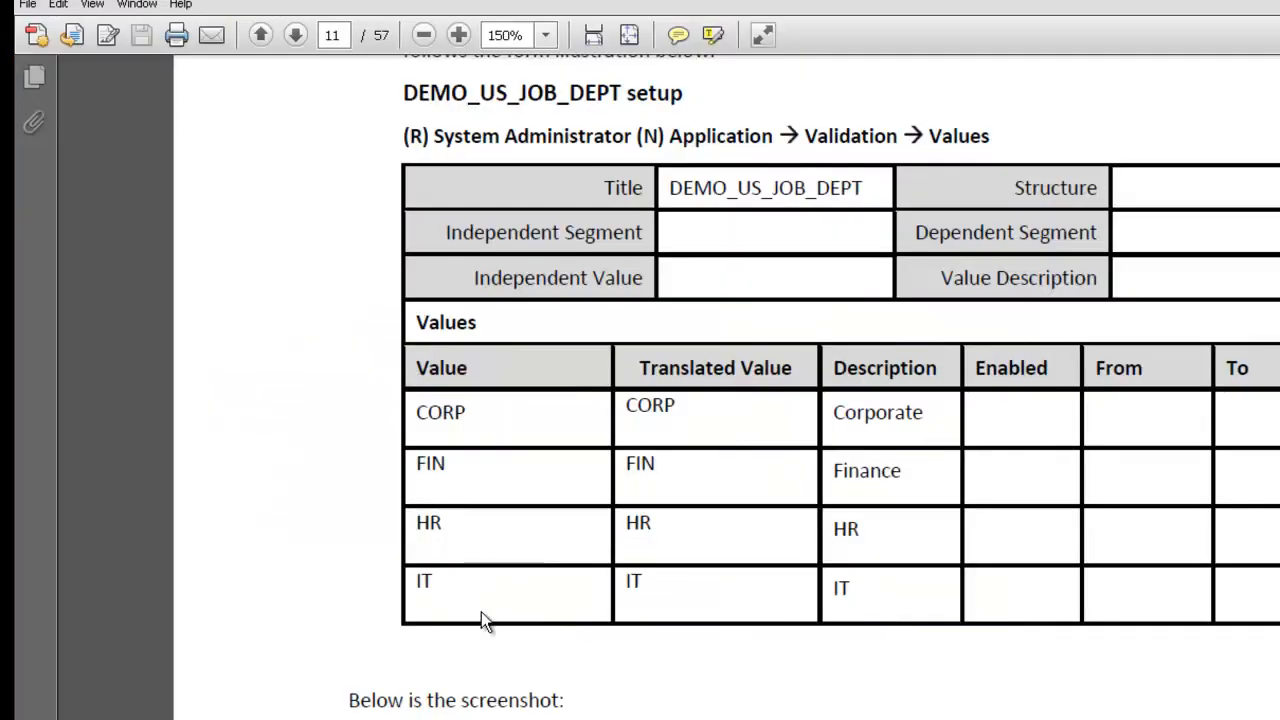
left_click_drag(468, 418, 410, 414)
key("ctrl+c")
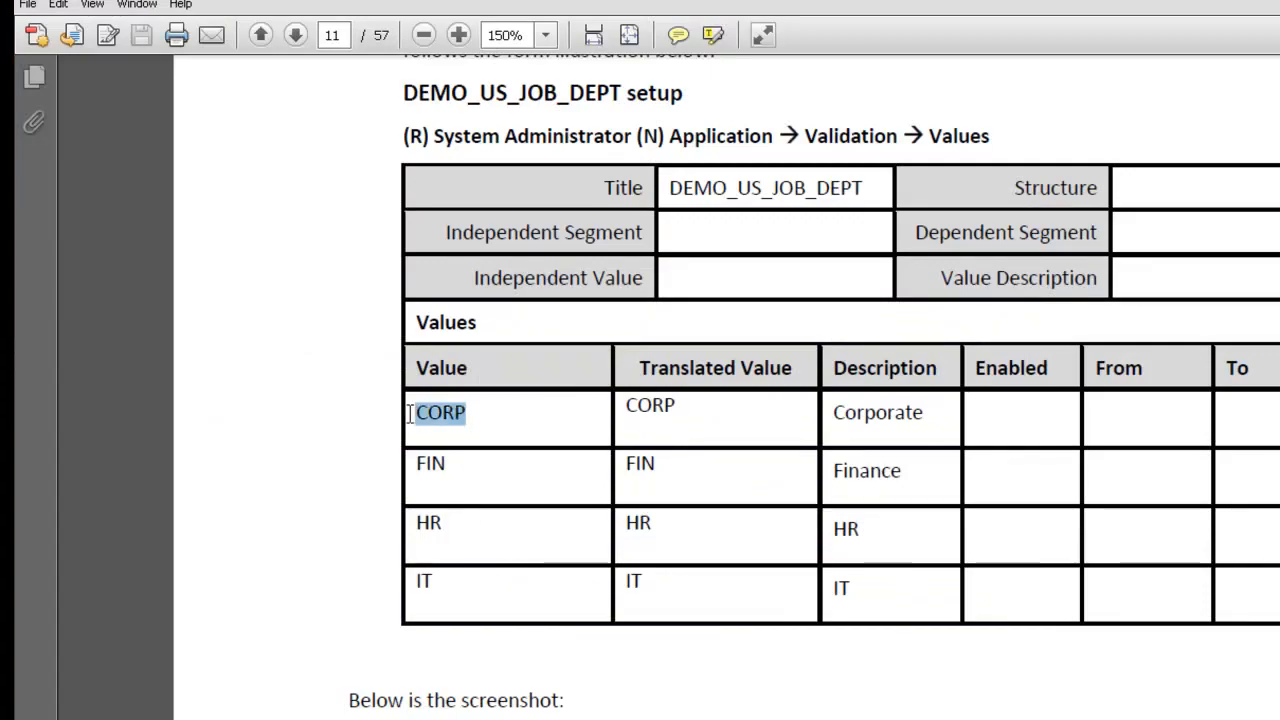
key("alt+Tab")
key("ctrl+v")
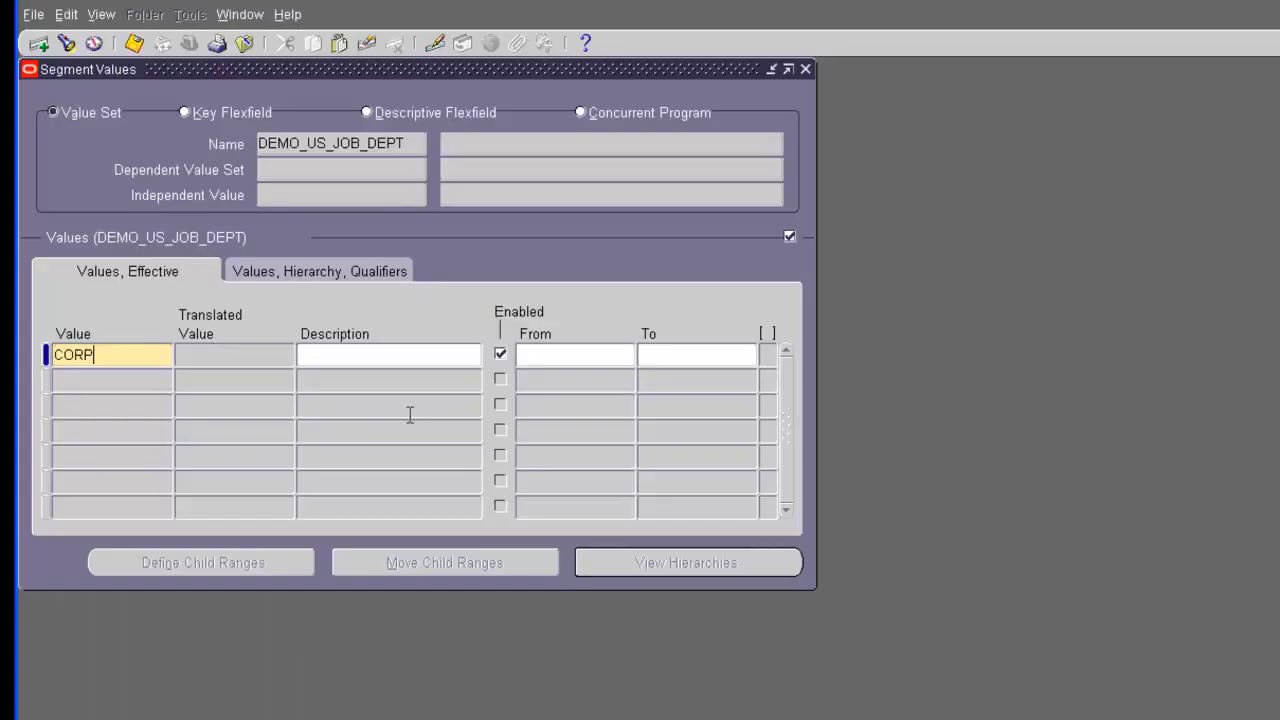
key("Tab")
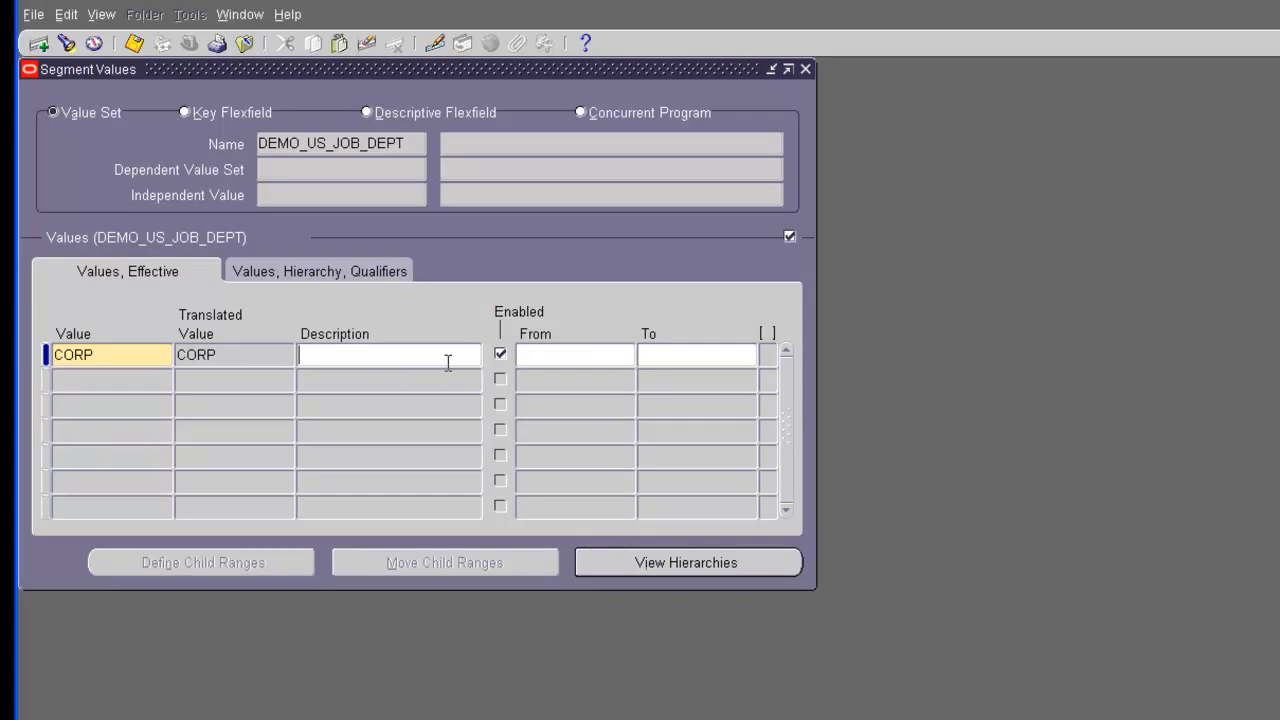
type("Corporate")
Add the segment value FIN with the description Finance in the next row
left_click(160, 380)
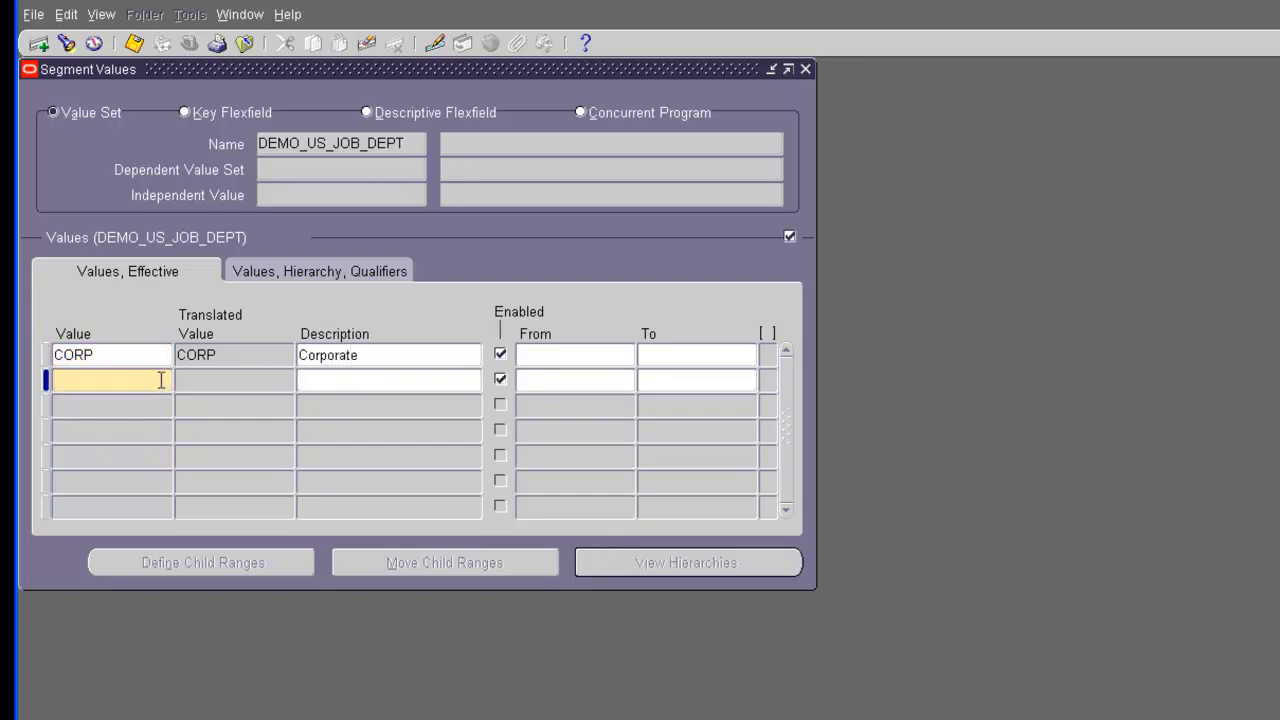
type("FIN")
key("Tab")
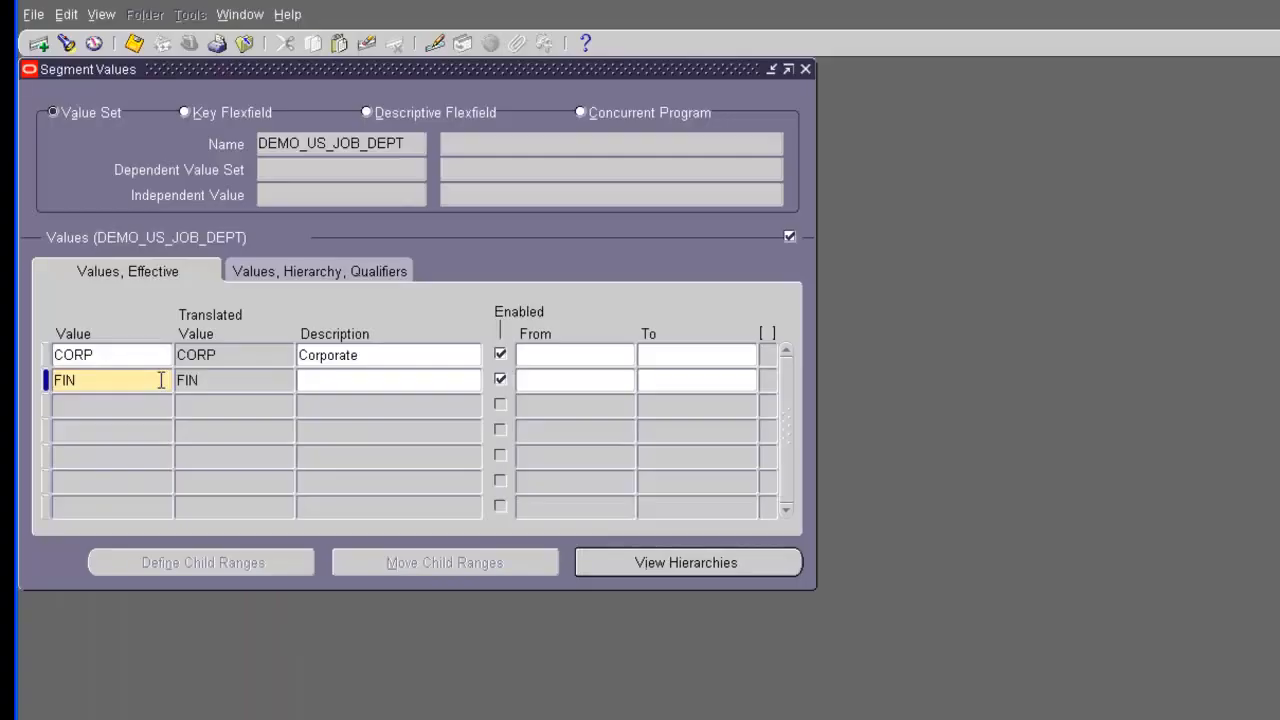
type("Finance")
Add the segment value HR with the description HR below FIN
left_click(133, 408)
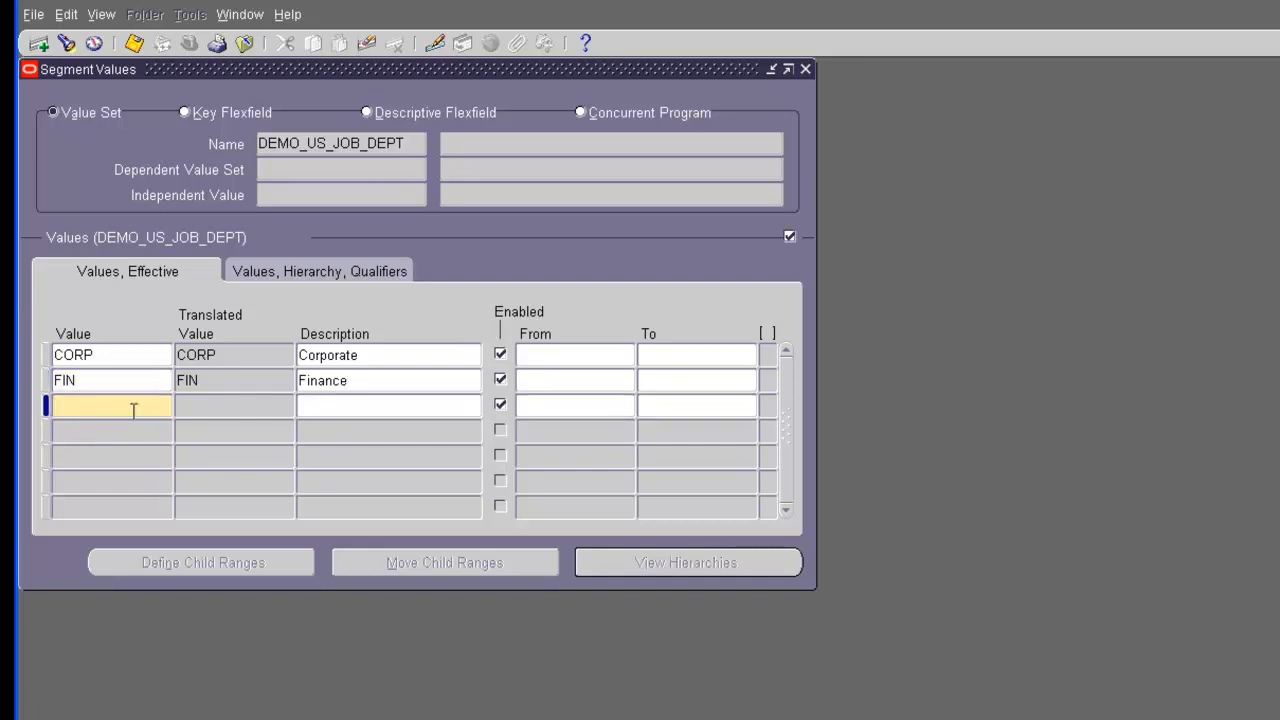
type("HR")
key("BackSpace")
key("BackSpace")
type("HR")
key("Tab")
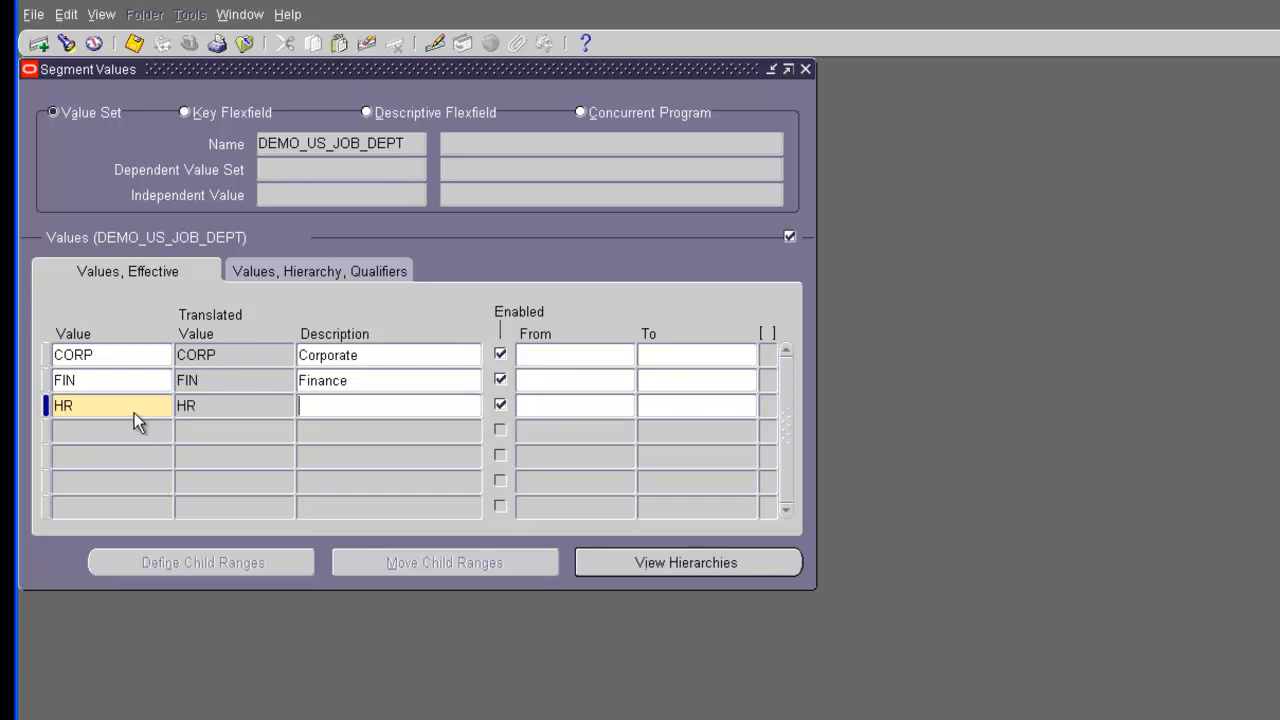
type("HR")
Add the segment value IT with the description IT as the last department value
left_click(103, 354)
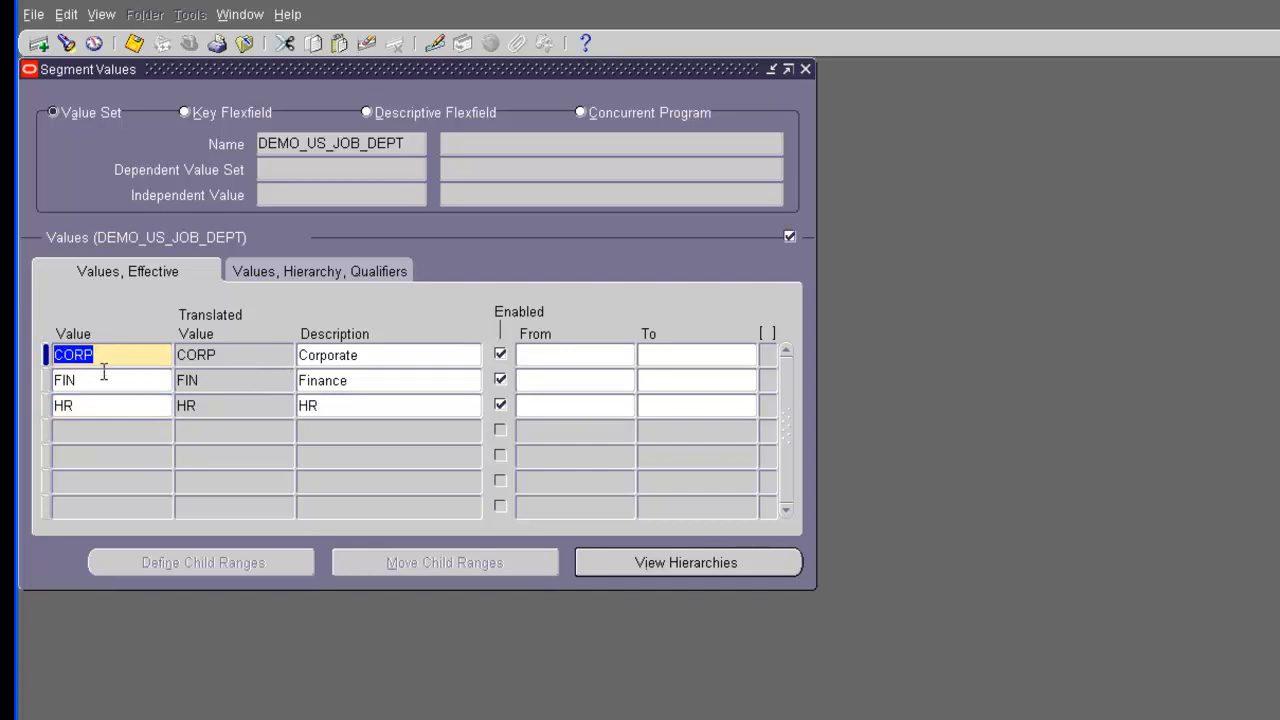
left_click(102, 379)
left_click(97, 405)
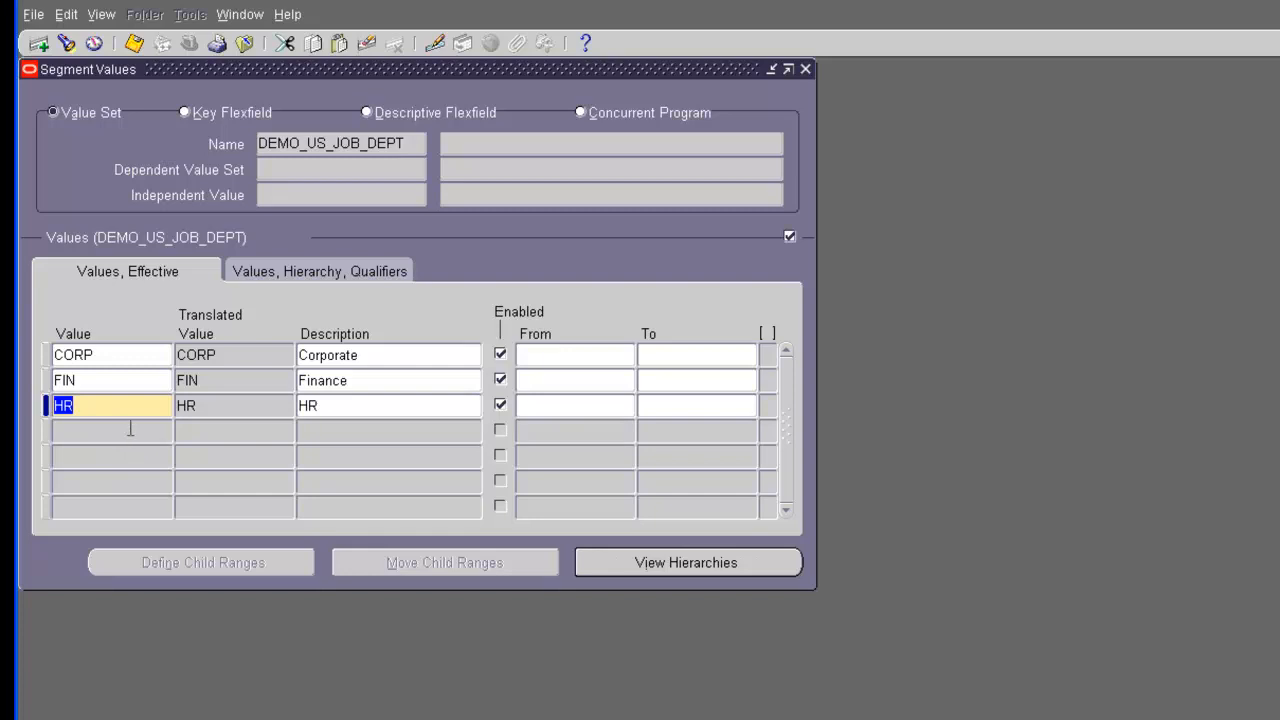
left_click(130, 428)
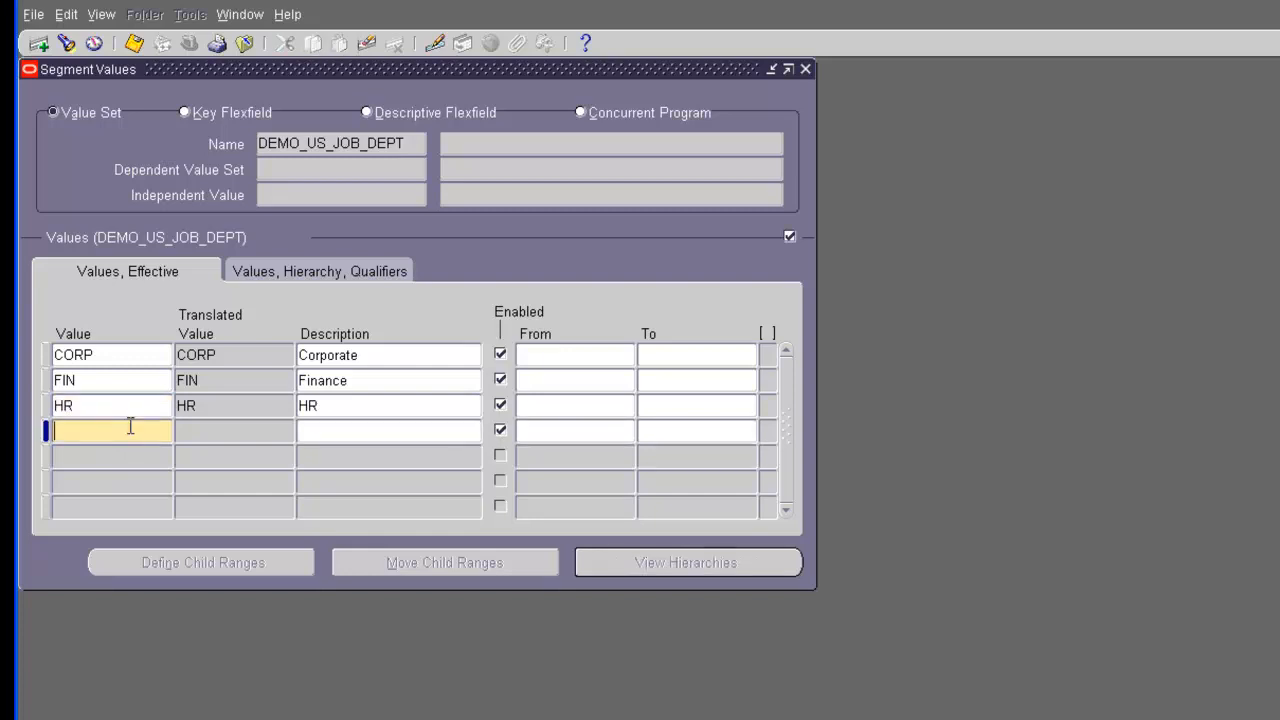
type("IT")
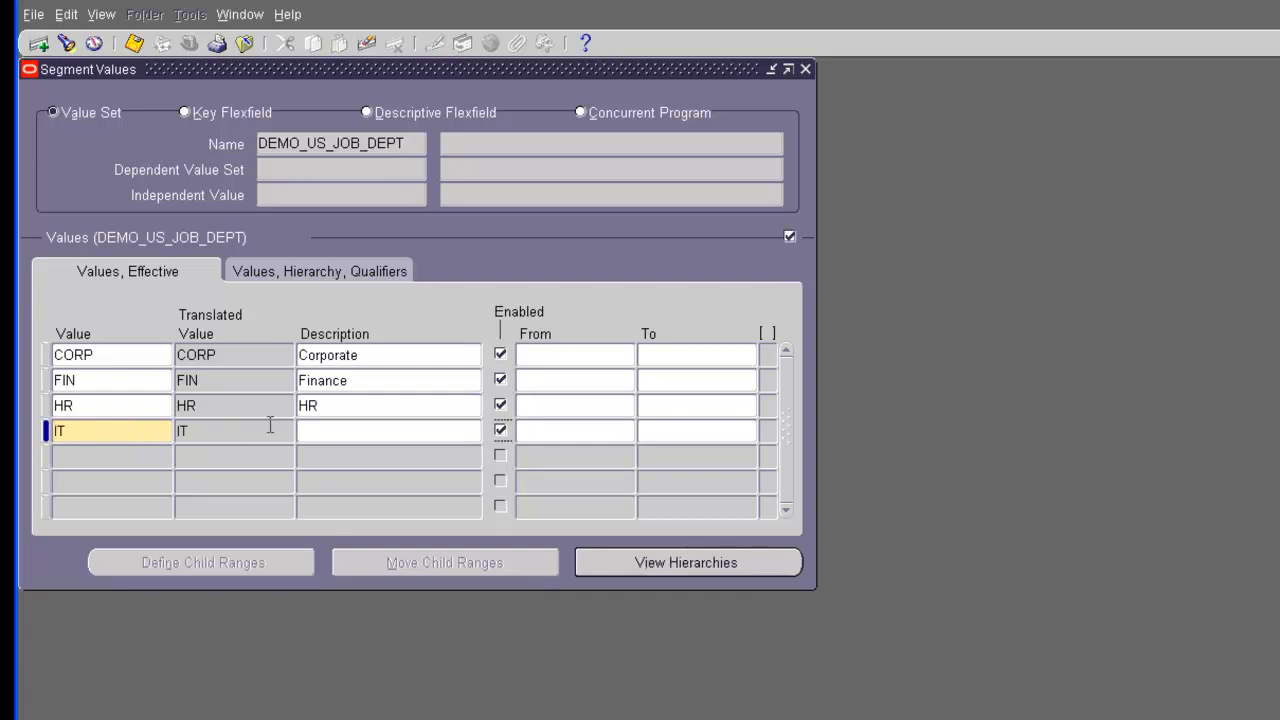
left_click(331, 428)
type("IT")
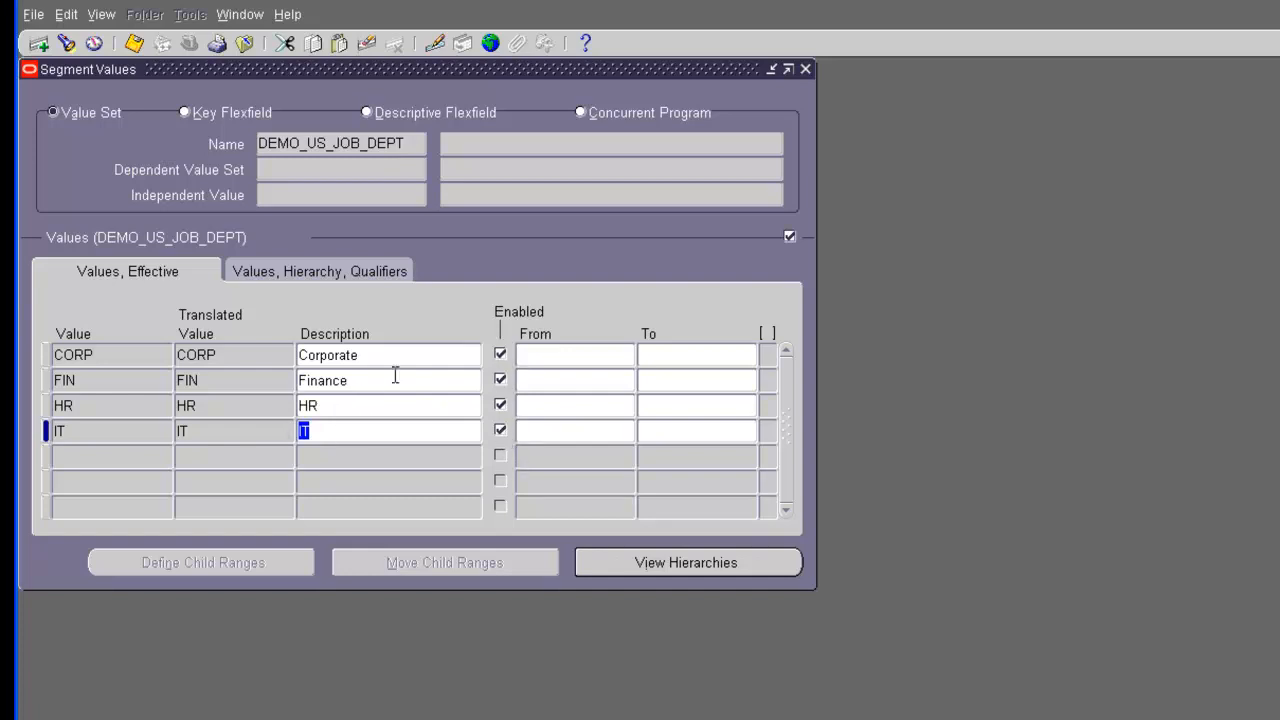
left_click(322, 430)
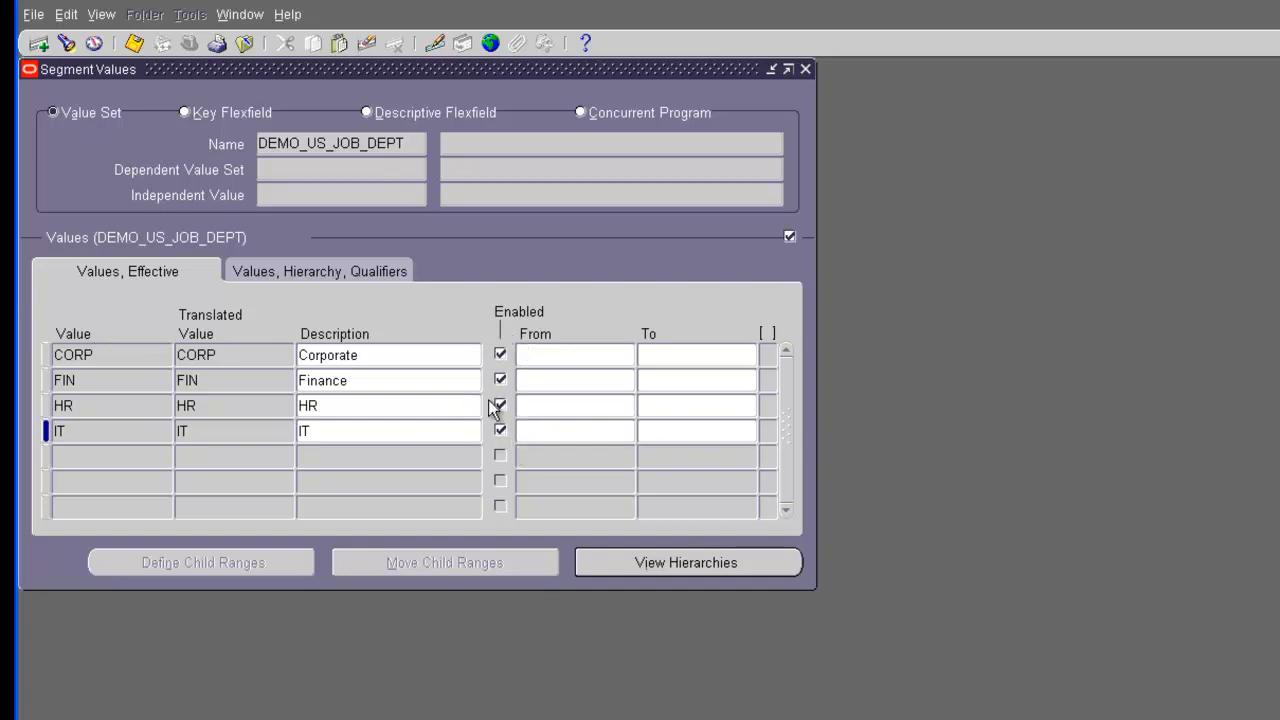
Find the segment values of the dependent value set DEMO_US_JOB_NAME
left_click(545, 352)
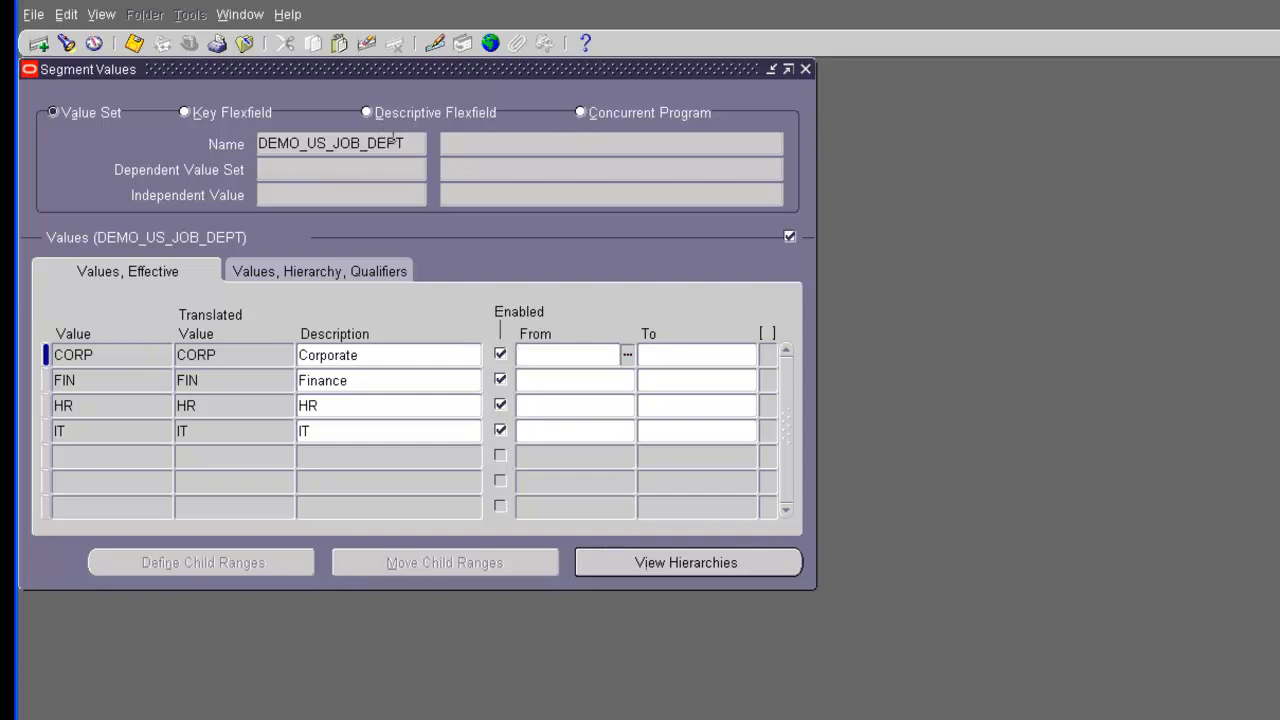
left_click(392, 140)
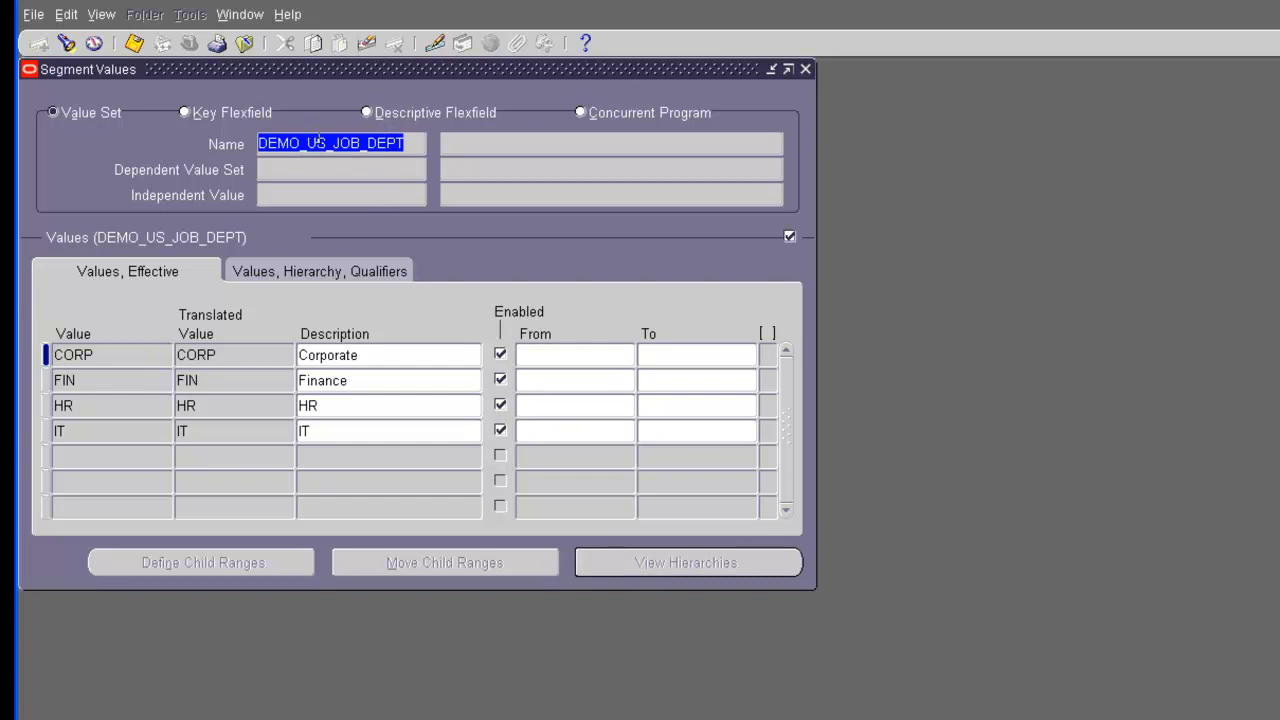
left_click(67, 45)
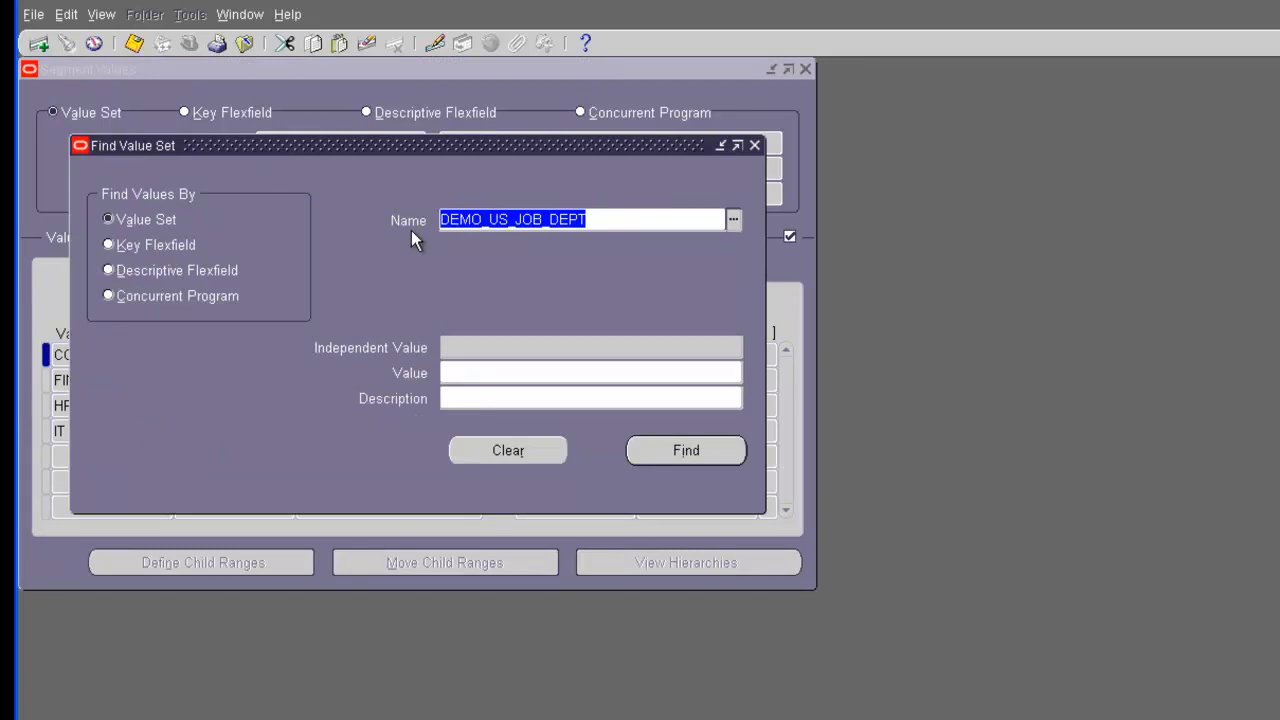
type("DEMO")
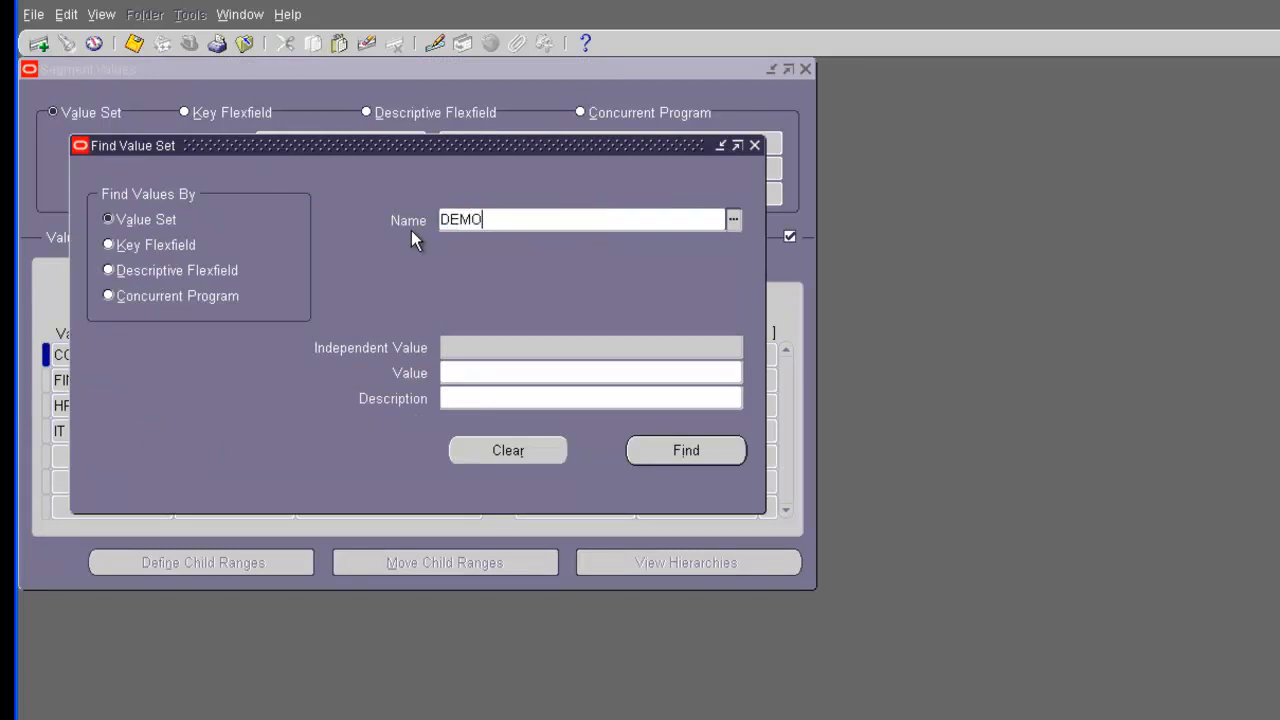
key("Tab")
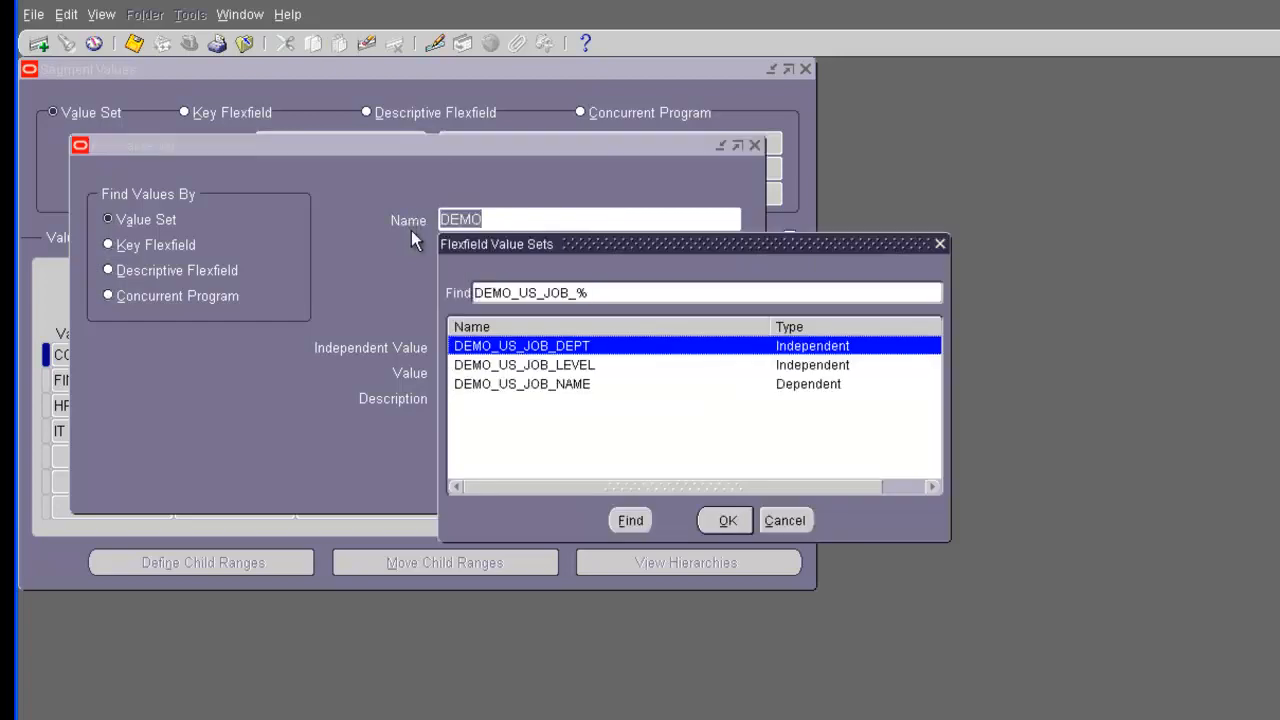
left_click(833, 384)
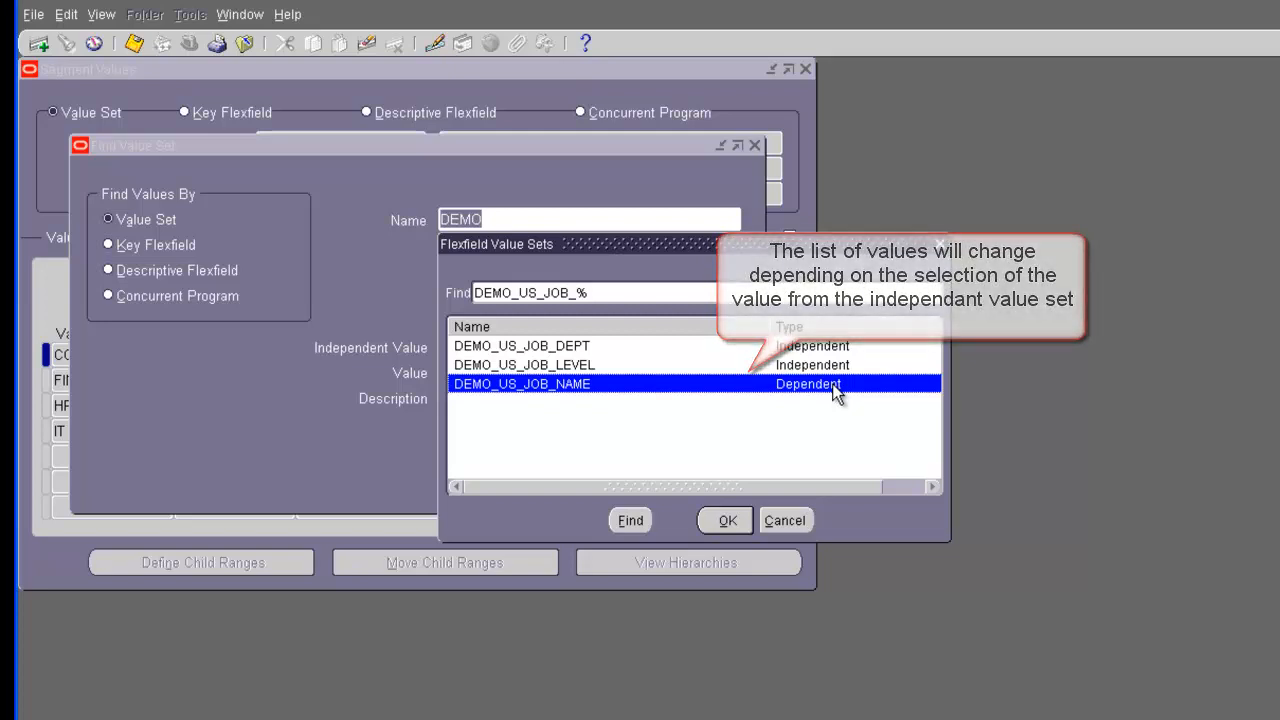
left_click(724, 521)
left_click(714, 449)
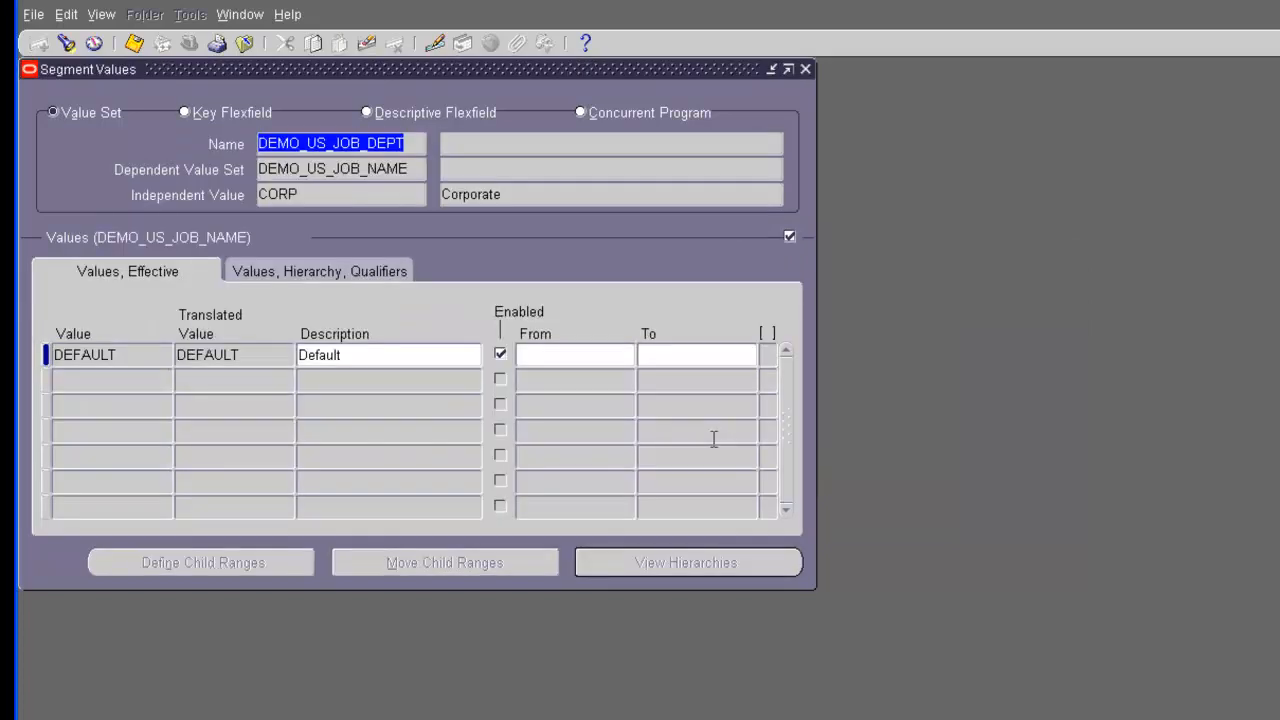
Examine the value set names of the dependent setup and browse through its independent values, returning to CORP
left_click(407, 143)
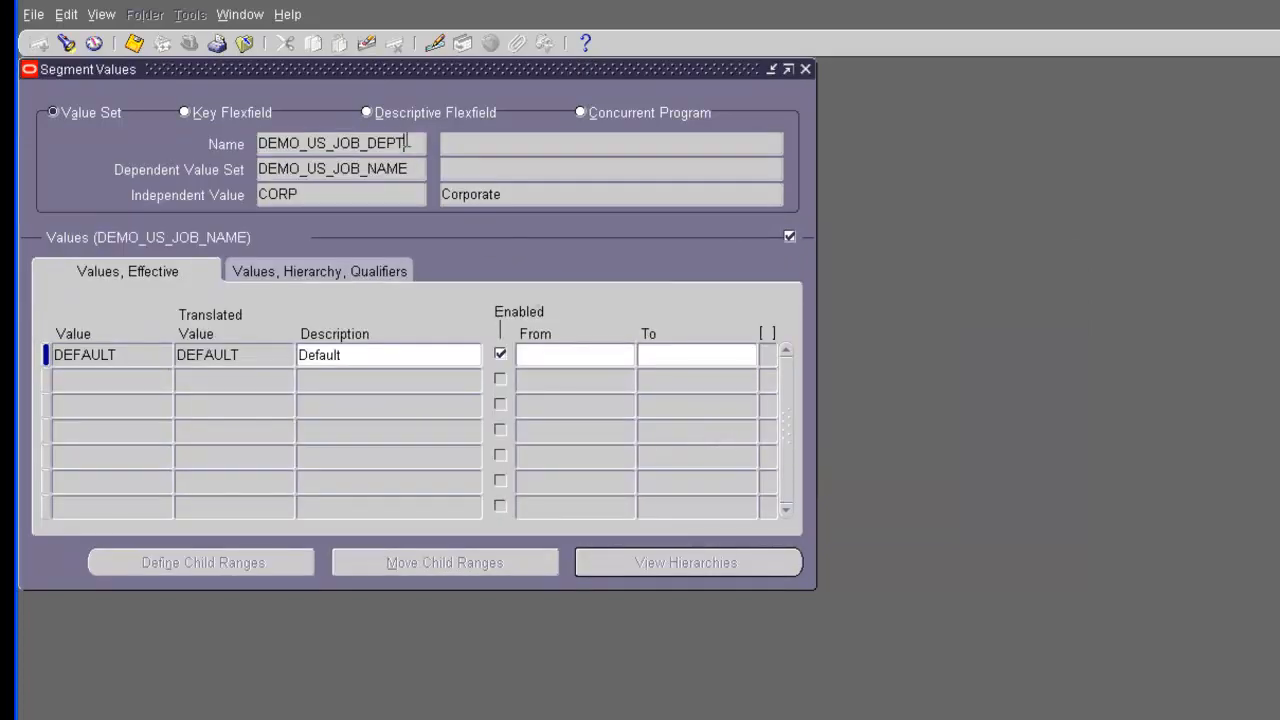
left_click_drag(407, 143, 241, 156)
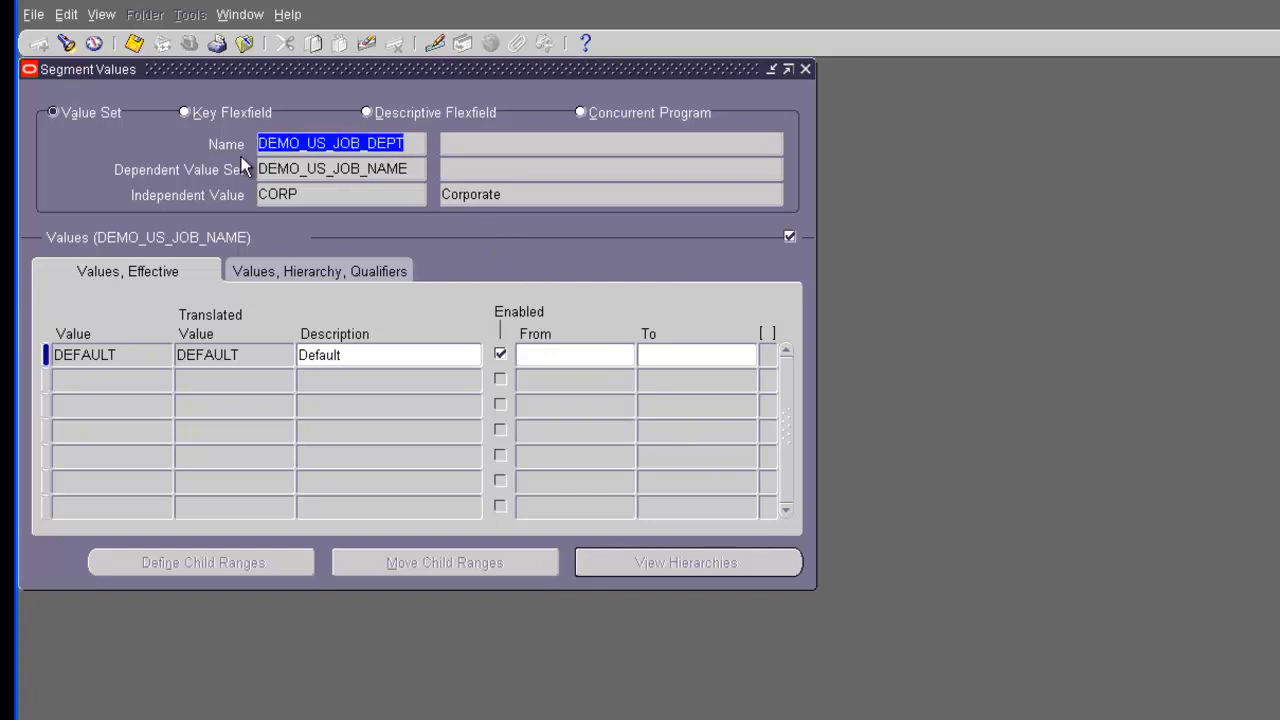
double_click(412, 170)
mouse_move(413, 173)
left_mouse_down()
mouse_move(348, 170)
mouse_move(415, 170)
left_mouse_up()
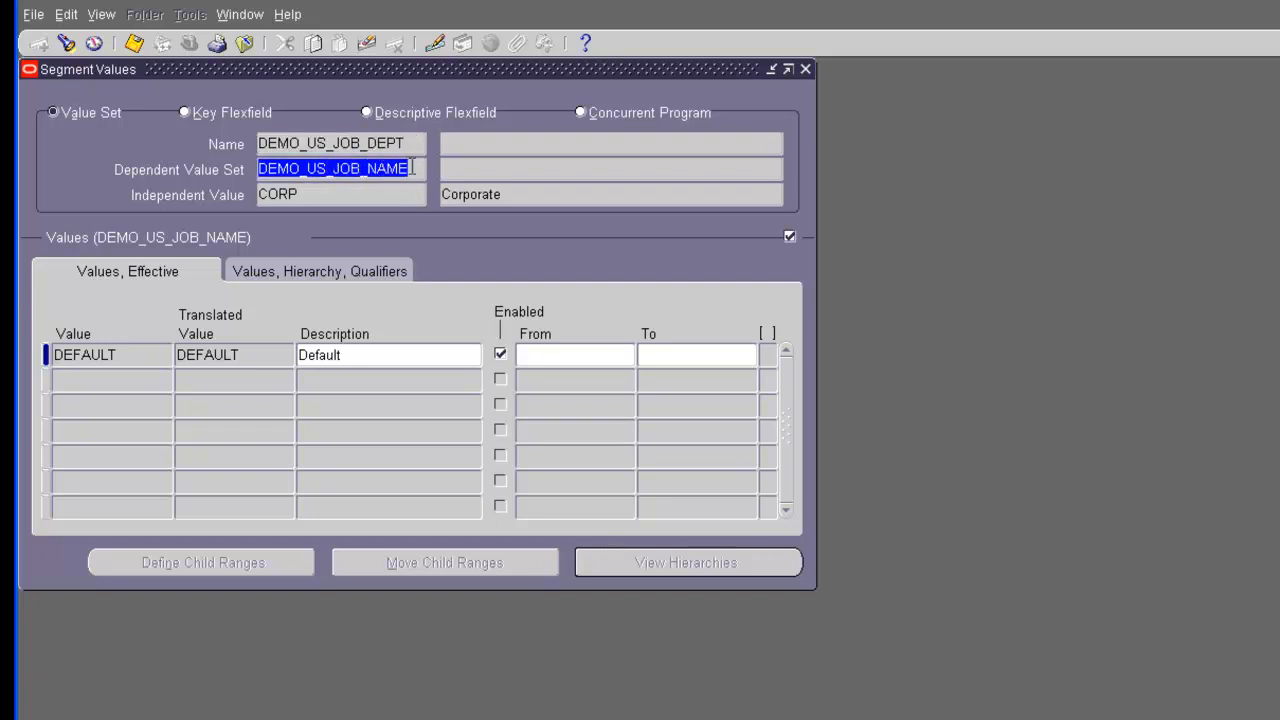
double_click(338, 194)
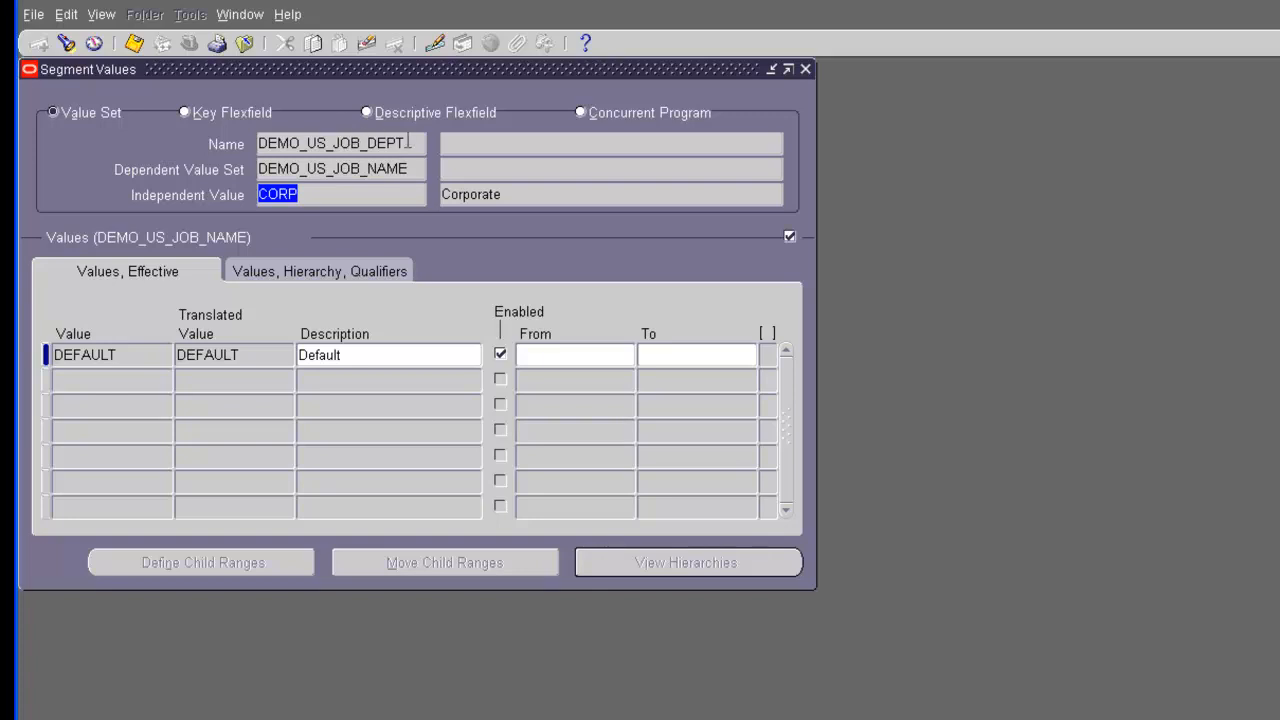
left_click(305, 194)
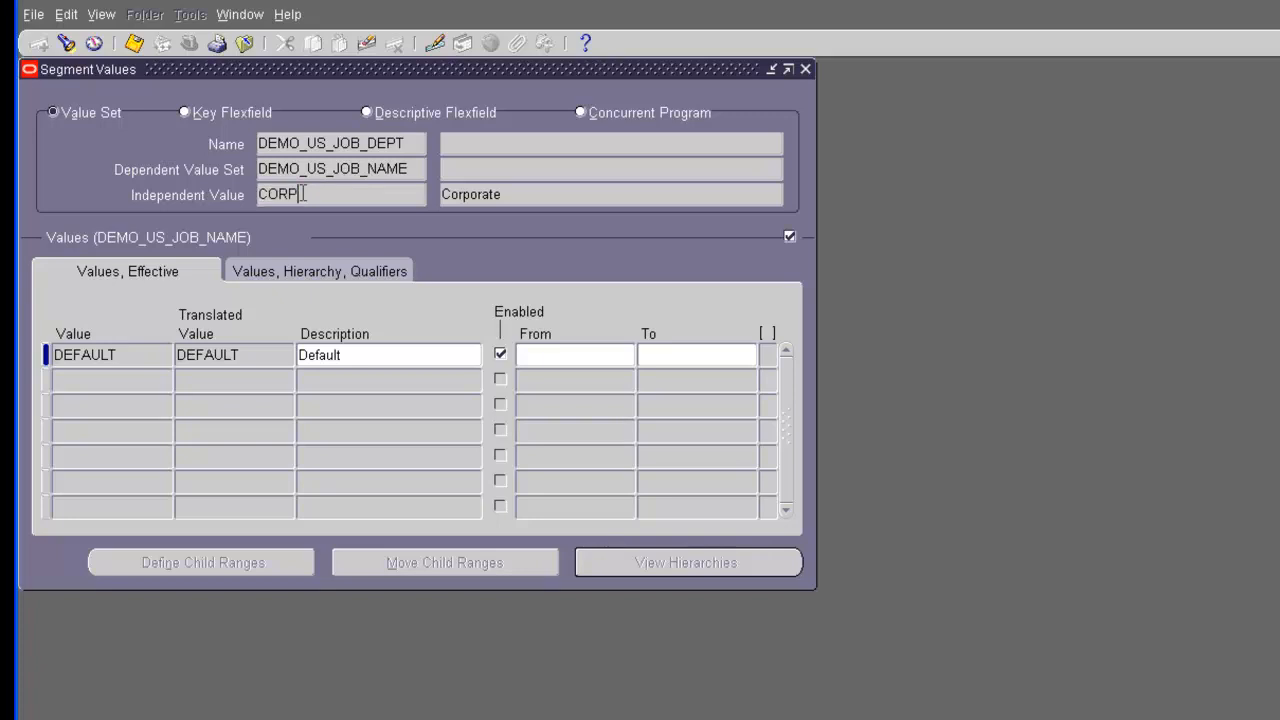
key("Down")
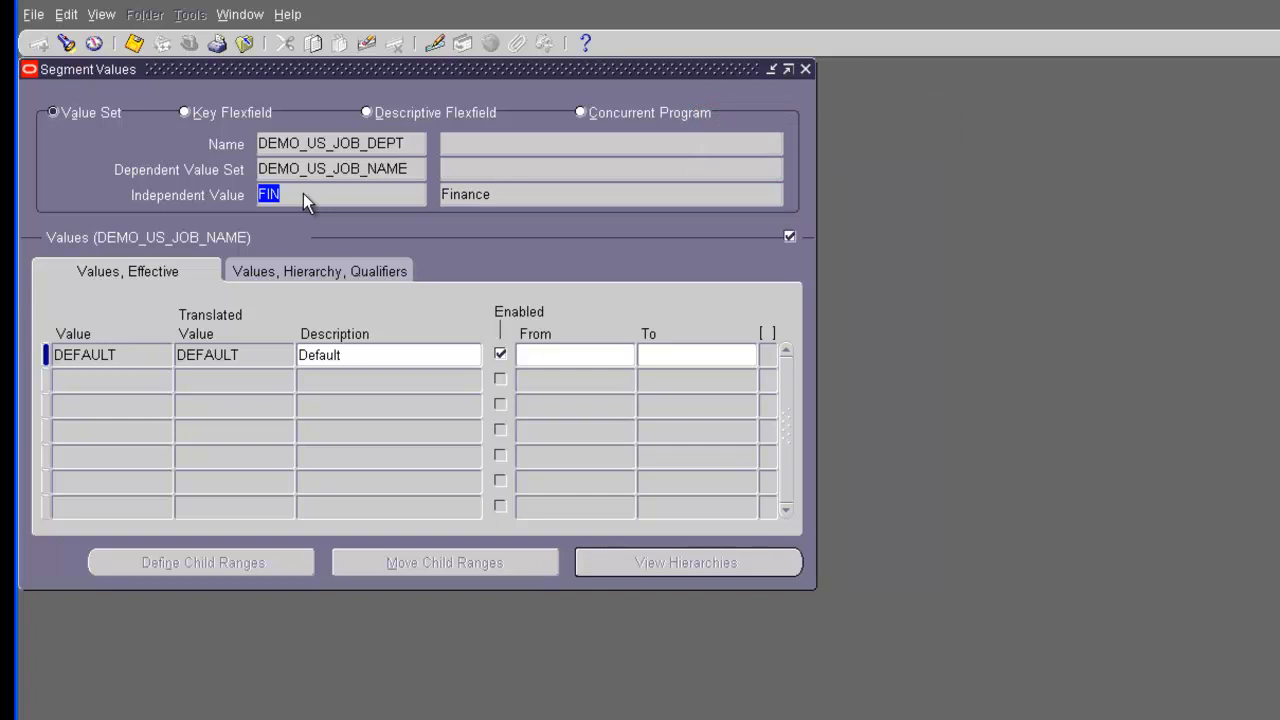
key("Down")
key("Down")
key("Up")
key("Up")
key("Up")
Switch to the PDF guide and read the DEMO_US_JOB_NAME setup values for the independent value CORP
left_click(106, 383)
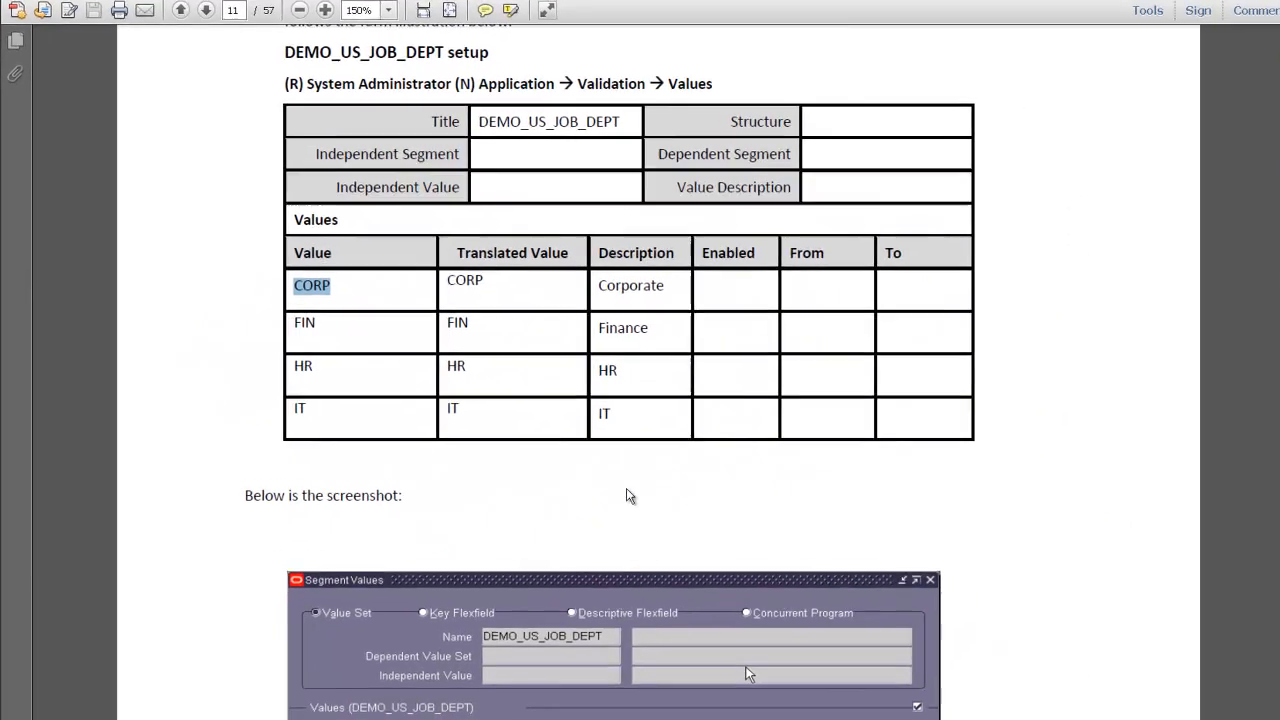
scroll(629, 494, "down", 8)
scroll(519, 478, "down", 6)
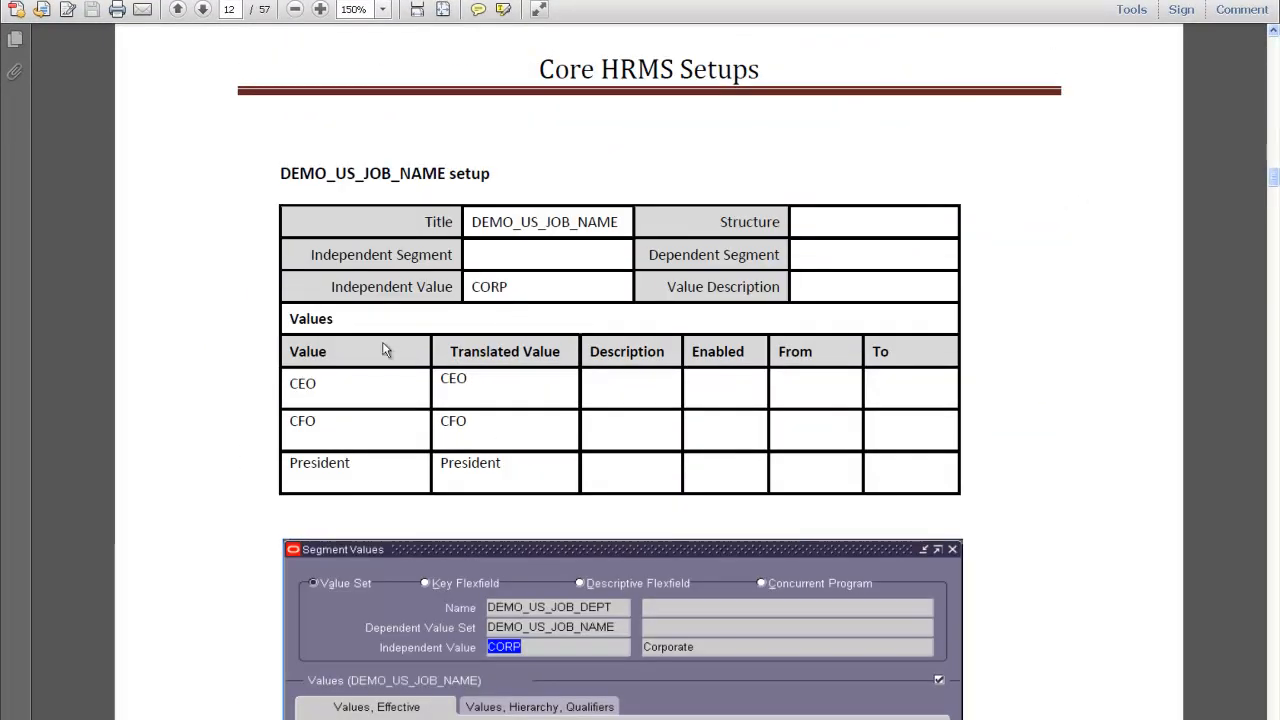
scroll(385, 335, "down", 1)
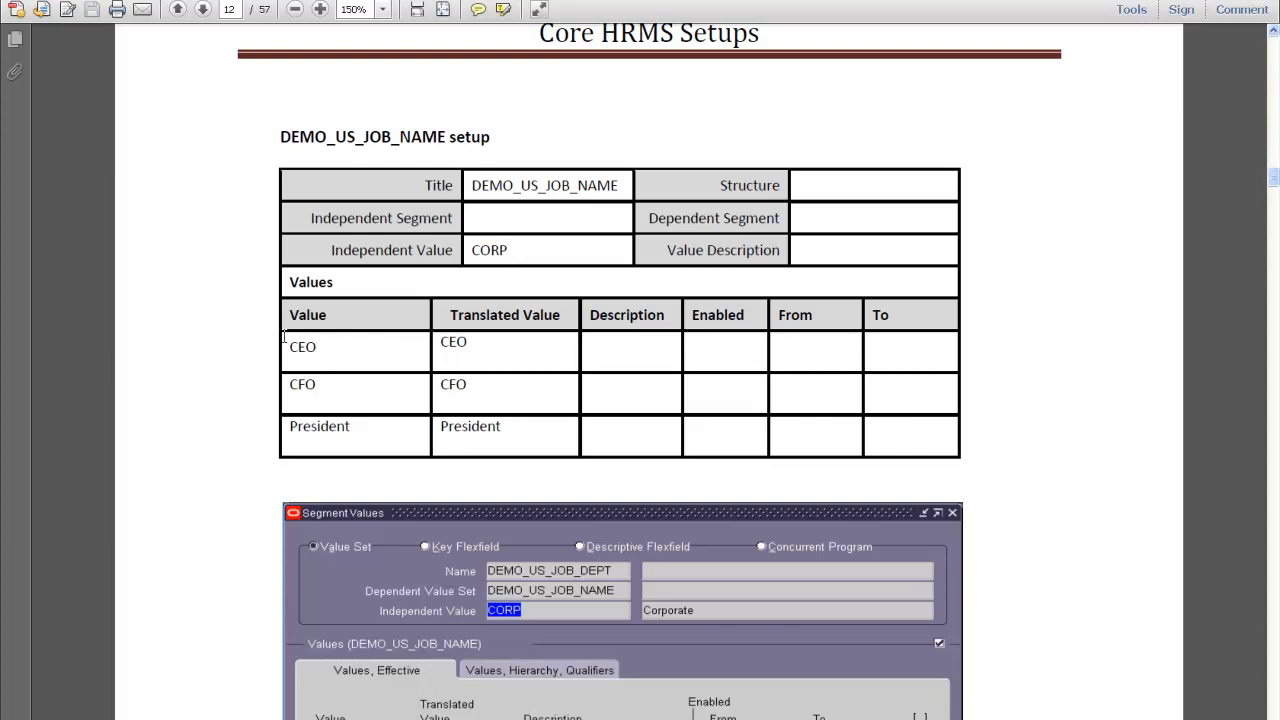
left_click_drag(282, 345, 505, 430)
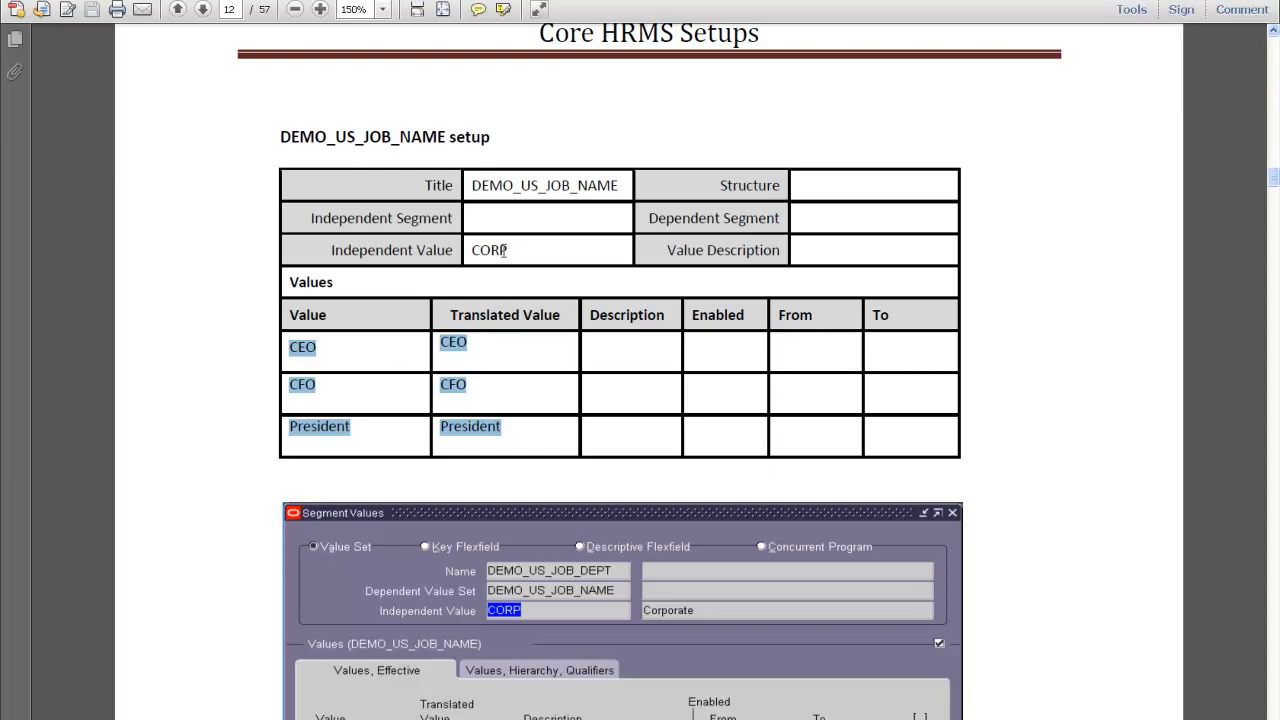
left_click(420, 388)
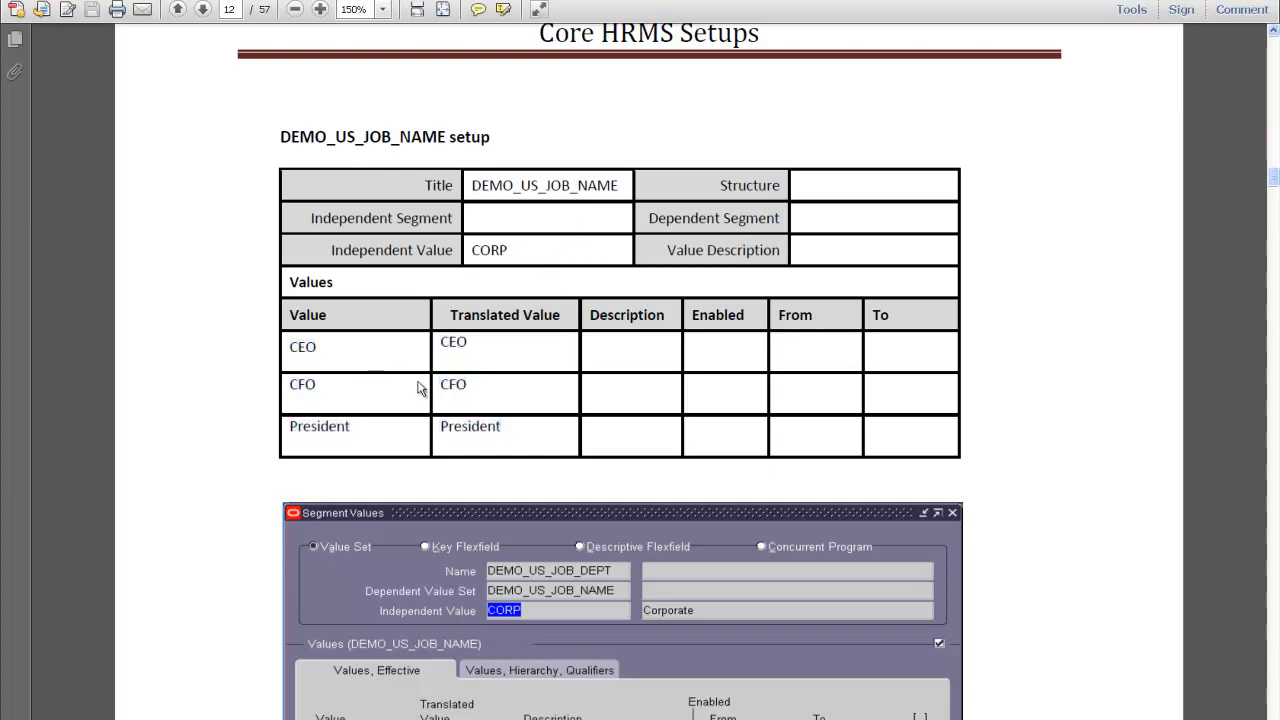
Add the values CEO, CFO and President to DEMO_US_JOB_NAME under the independent value CORP, copying CEO from the guide
left_click_drag(318, 348, 290, 347)
key("ctrl+c")
key("alt+Tab")
key("ctrl+v")
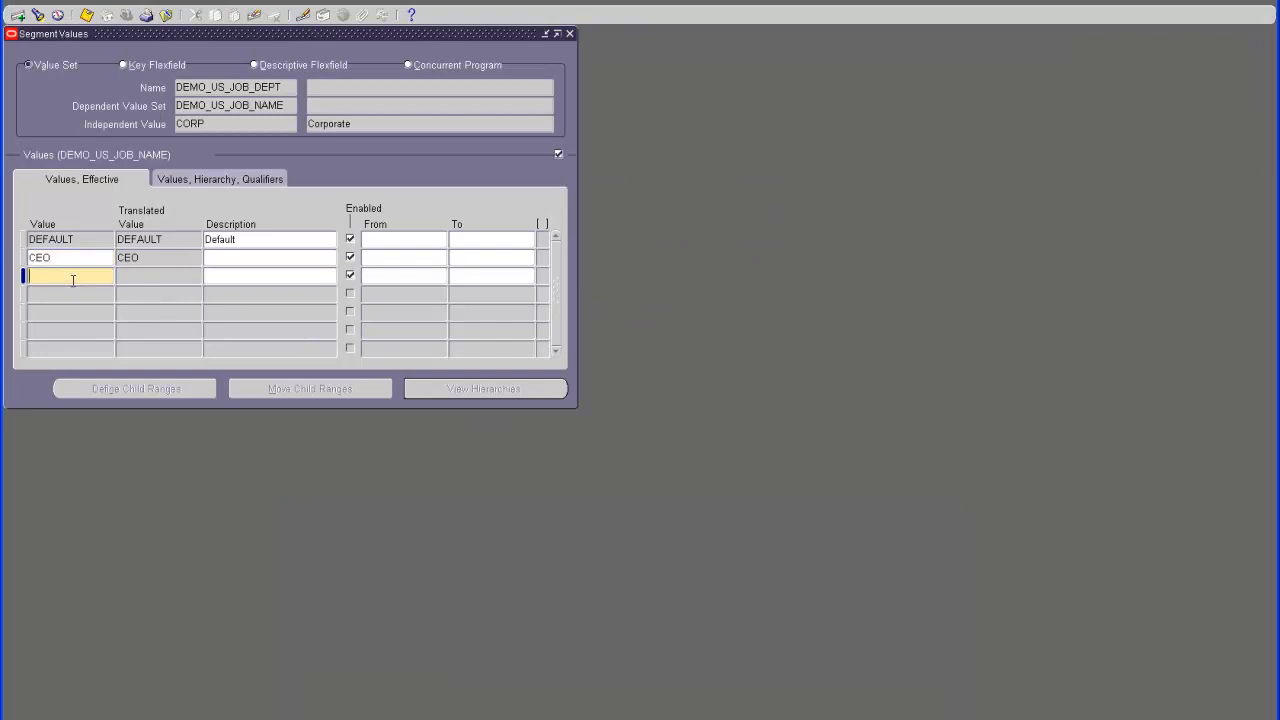
type("CG")
left_click(56, 292)
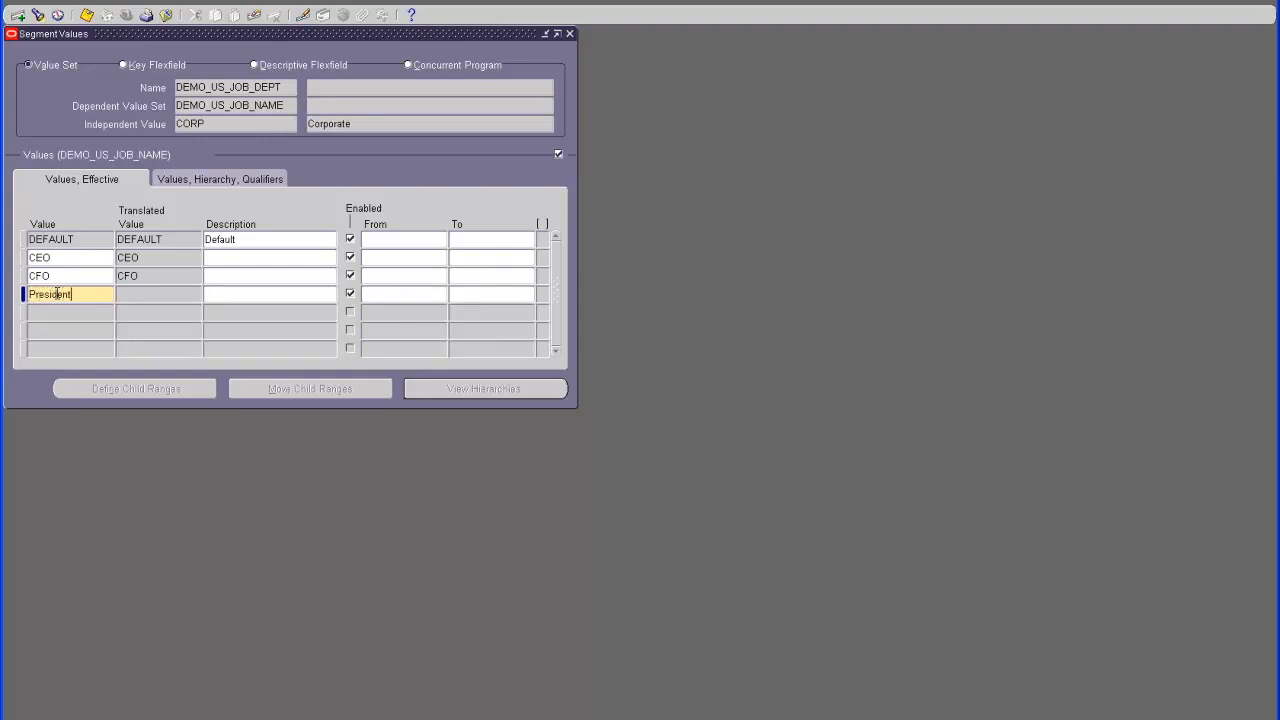
Save the job name values under CORP and start a new value row under the independent value FIN
key("Tab")
left_click(88, 15)
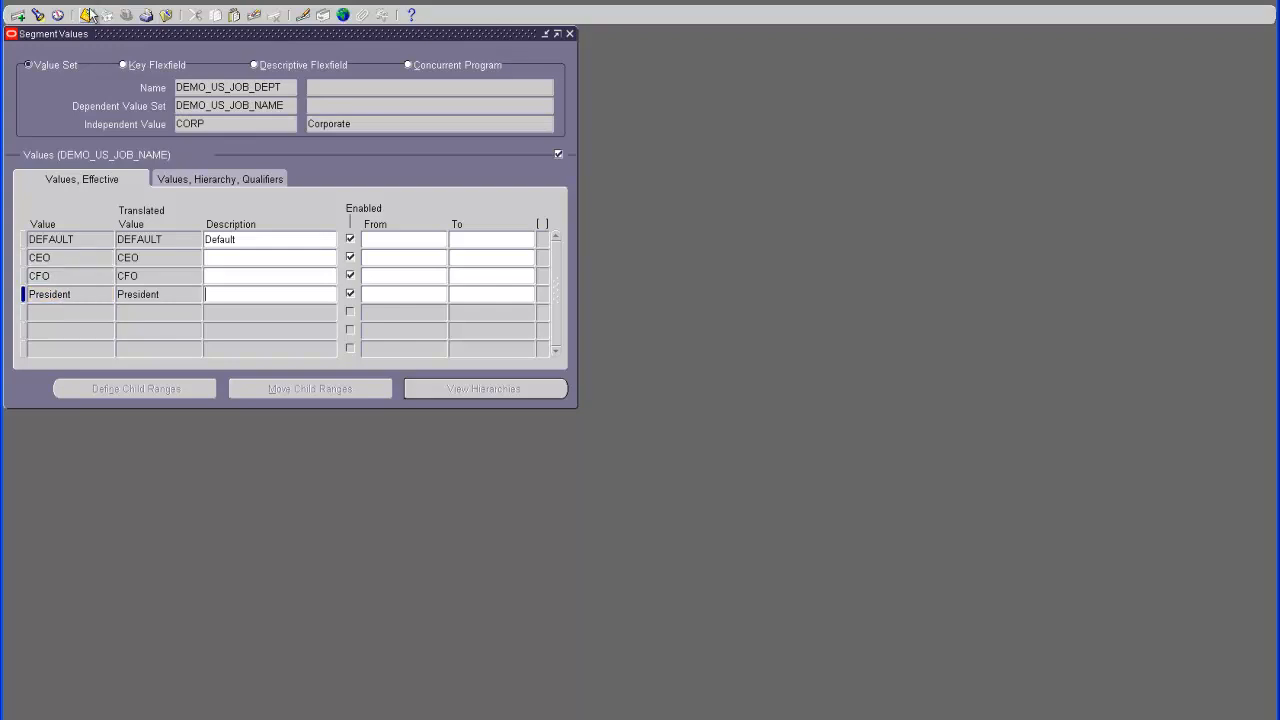
double_click(219, 123)
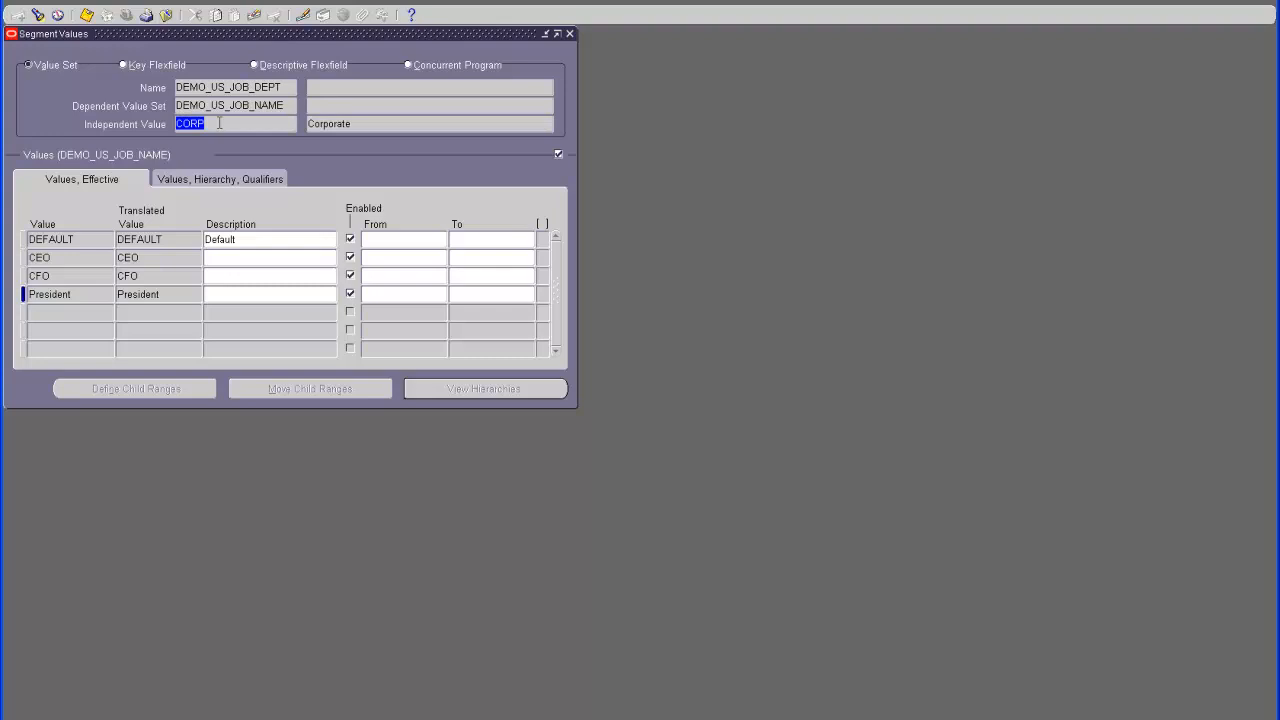
key("Down")
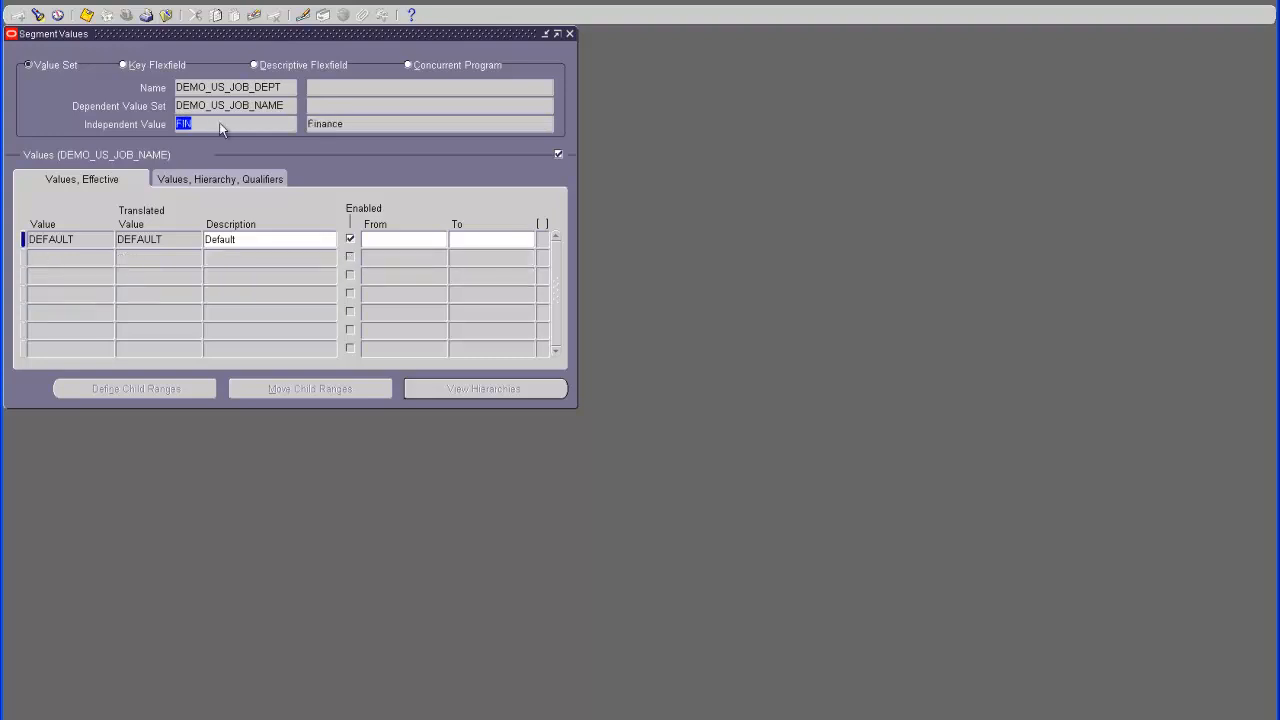
left_click(100, 261)
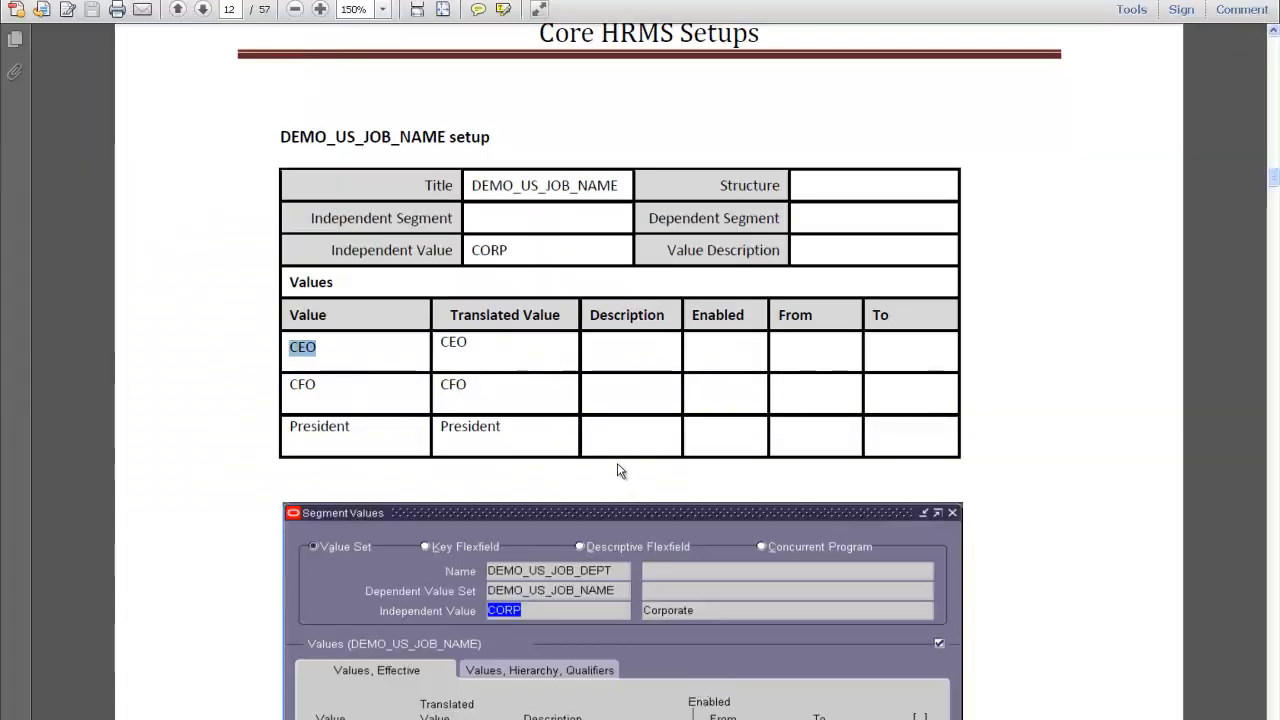
Read the DEMO_US_JOB_NAME setup values for the independent value FIN in the PDF guide
scroll(617, 471, "down", 10)
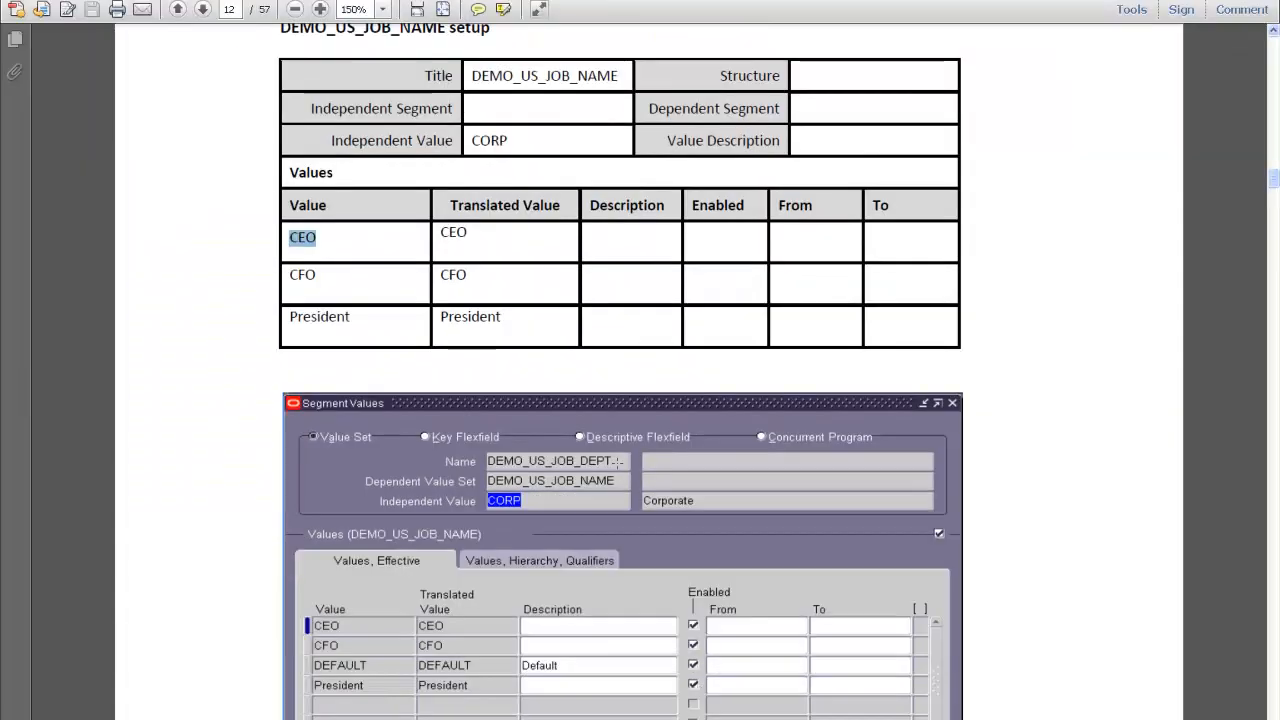
scroll(618, 470, "down", 5)
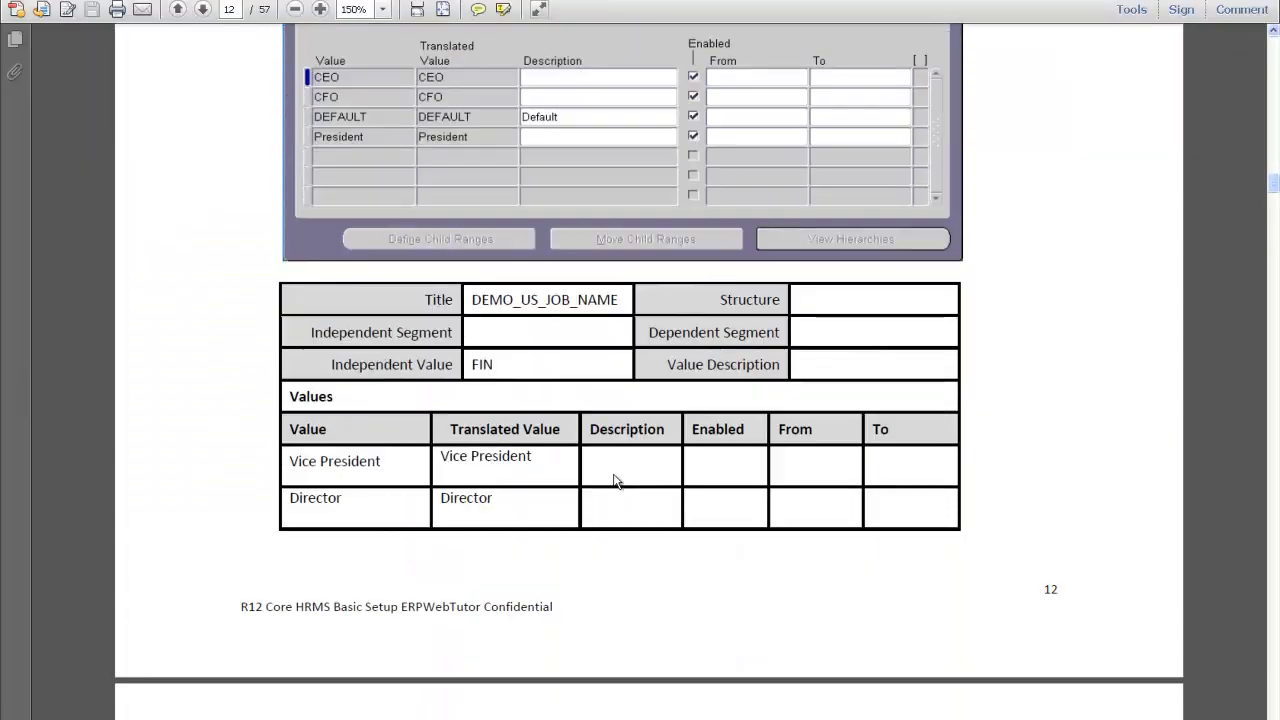
scroll(616, 475, "down", 3)
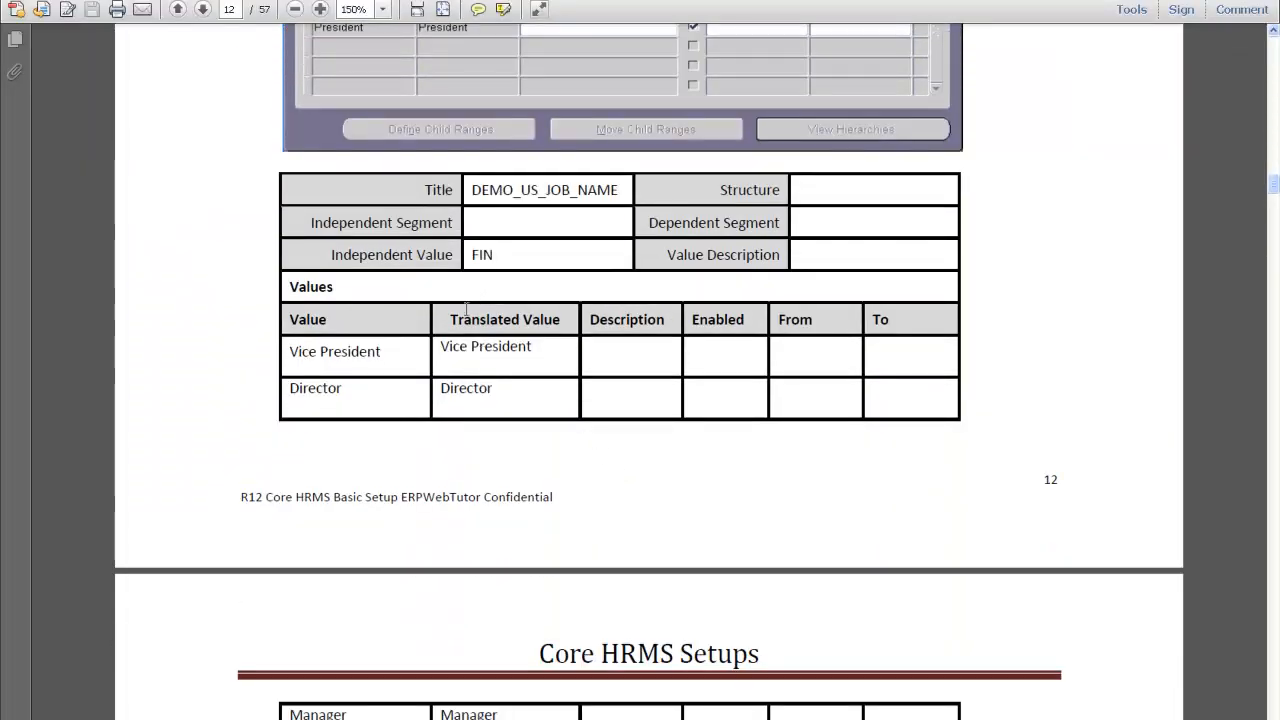
scroll(420, 362, "down", 3)
scroll(417, 364, "down", 2)
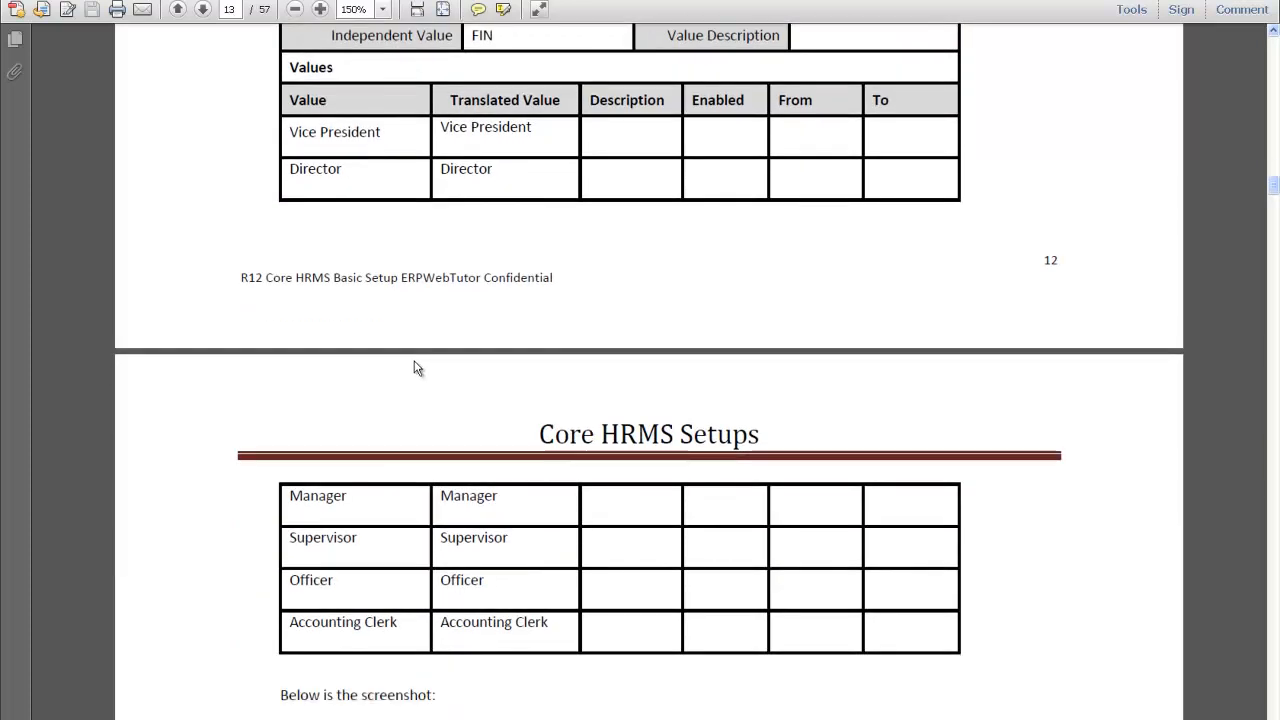
scroll(417, 367, "down", 3)
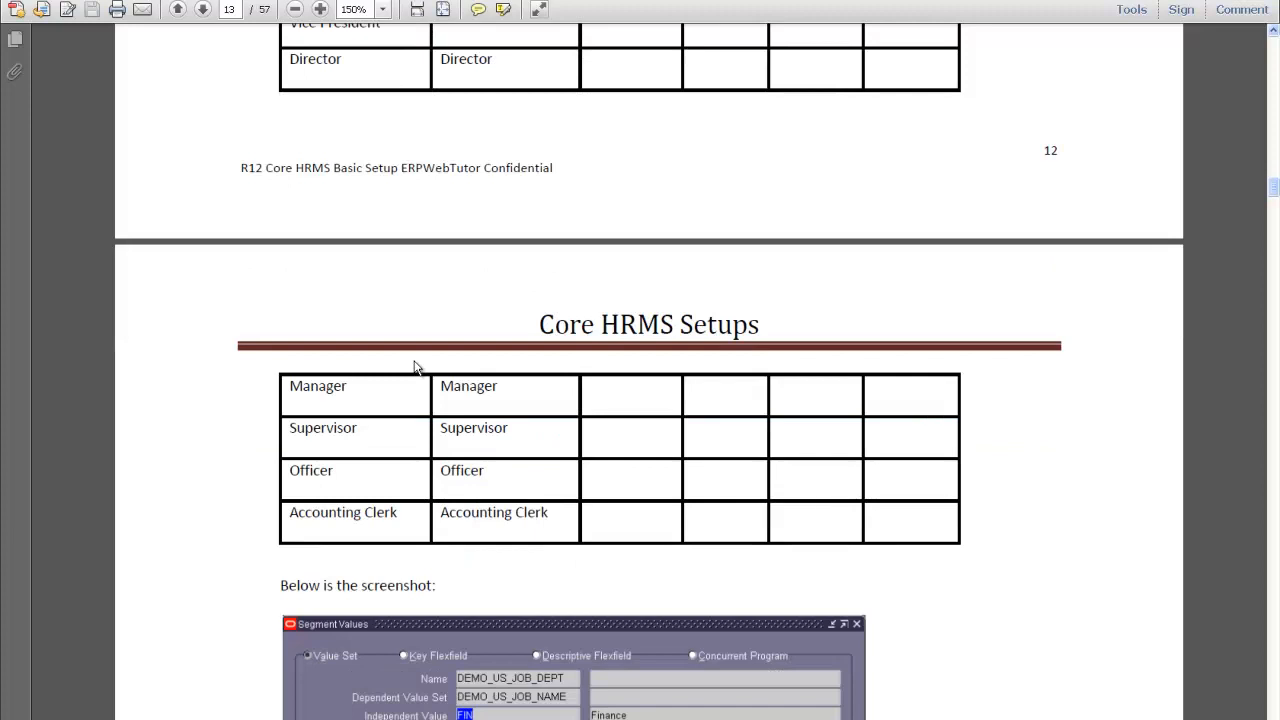
scroll(417, 367, "up", 3)
Add the values Vice President and Director to DEMO_US_JOB_NAME under FIN, copying each from the guide
left_click_drag(382, 169, 289, 170)
key("ctrl+c")
key("alt+Tab")
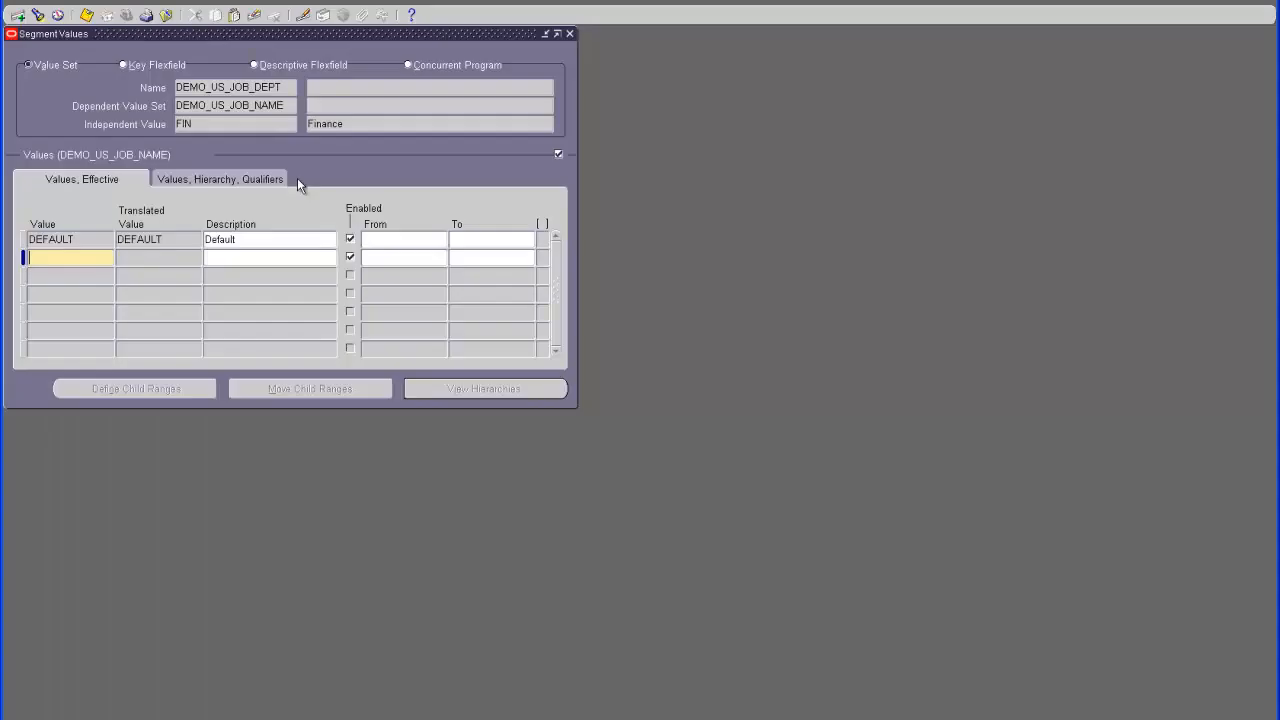
key("ctrl+v")
key("Tab")
key("alt+Tab")
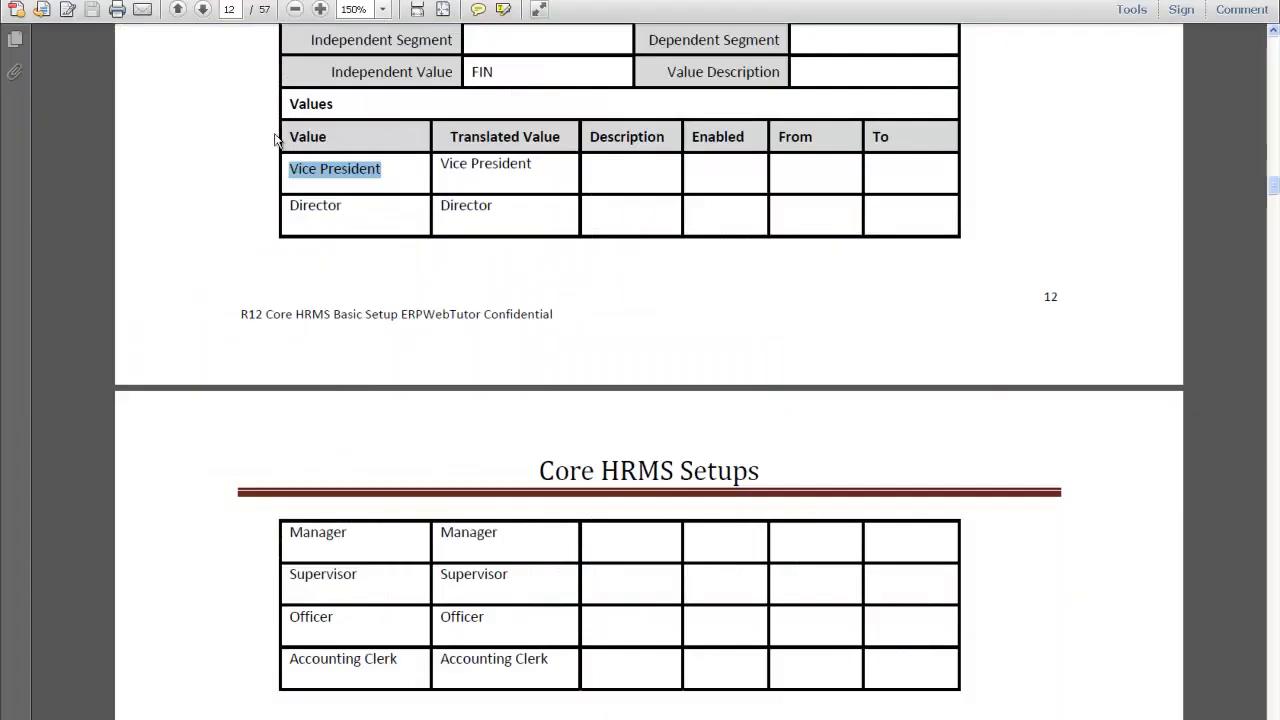
left_click_drag(349, 205, 289, 206)
key("ctrl+c")
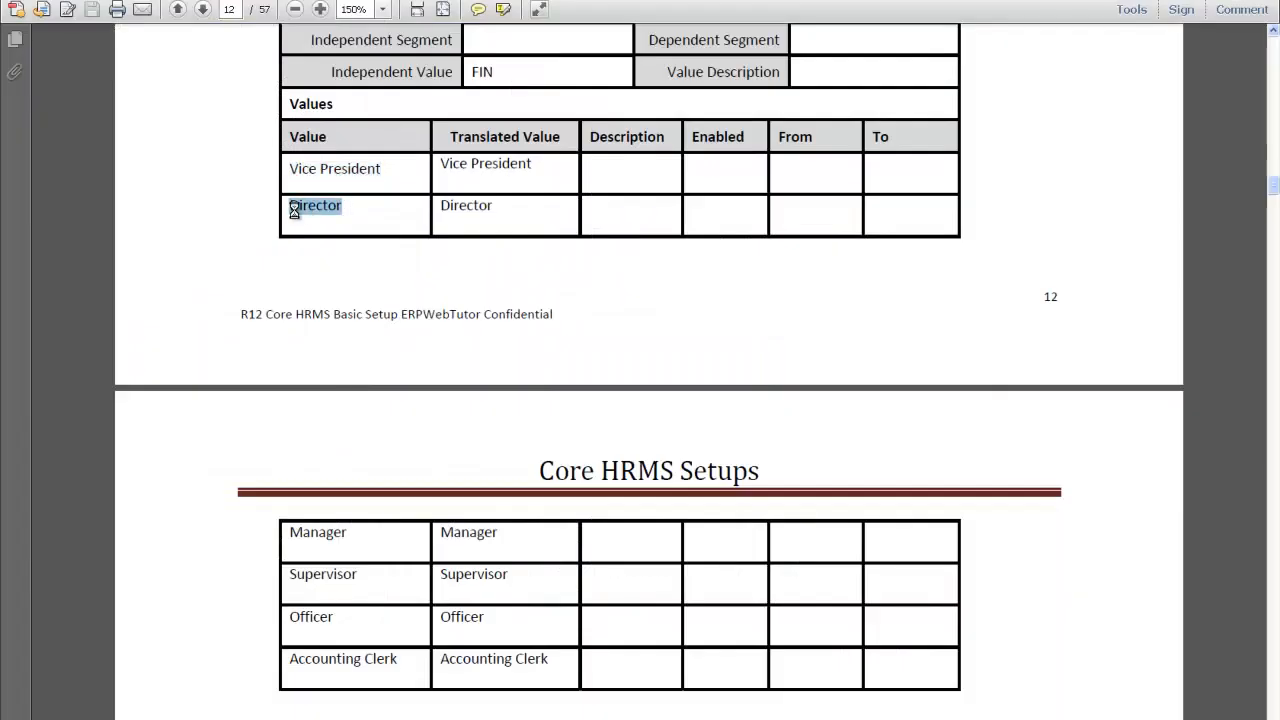
key("alt+Tab")
left_click(80, 276)
key("ctrl+v")
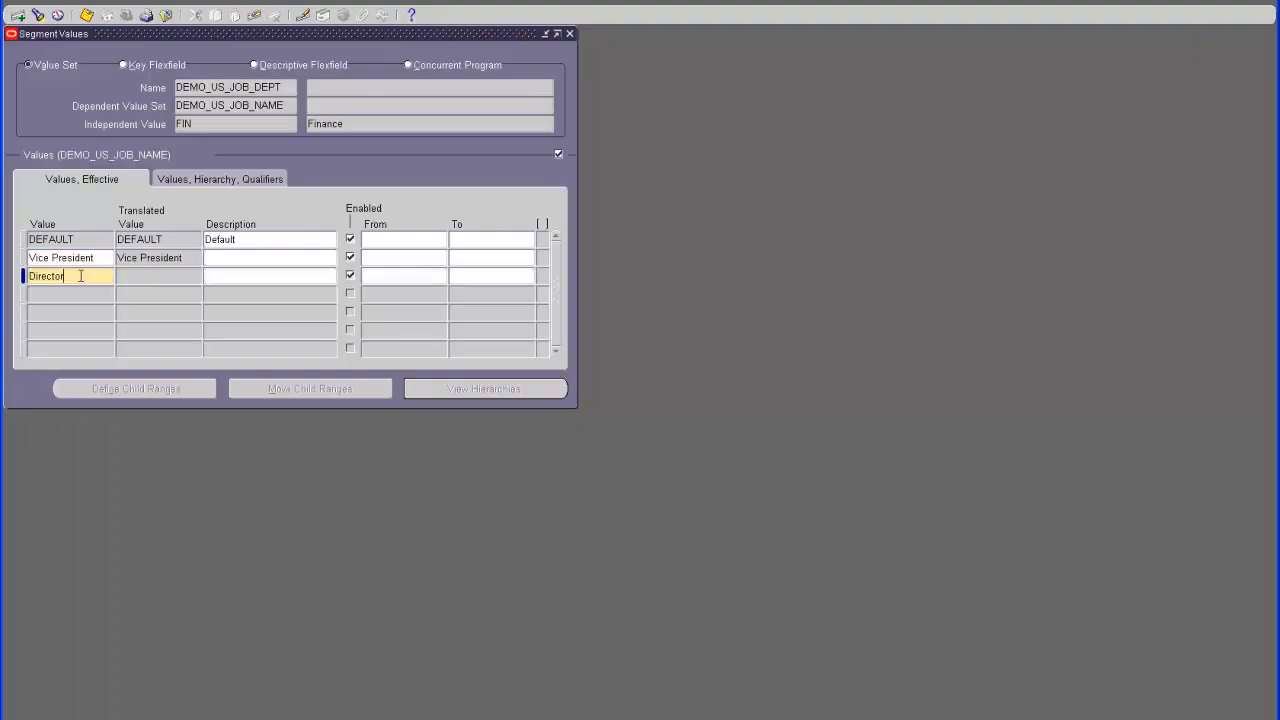
Copy Manager and Supervisor from the guide into the next value rows of DEMO_US_JOB_NAME under FIN
key("alt+Tab")
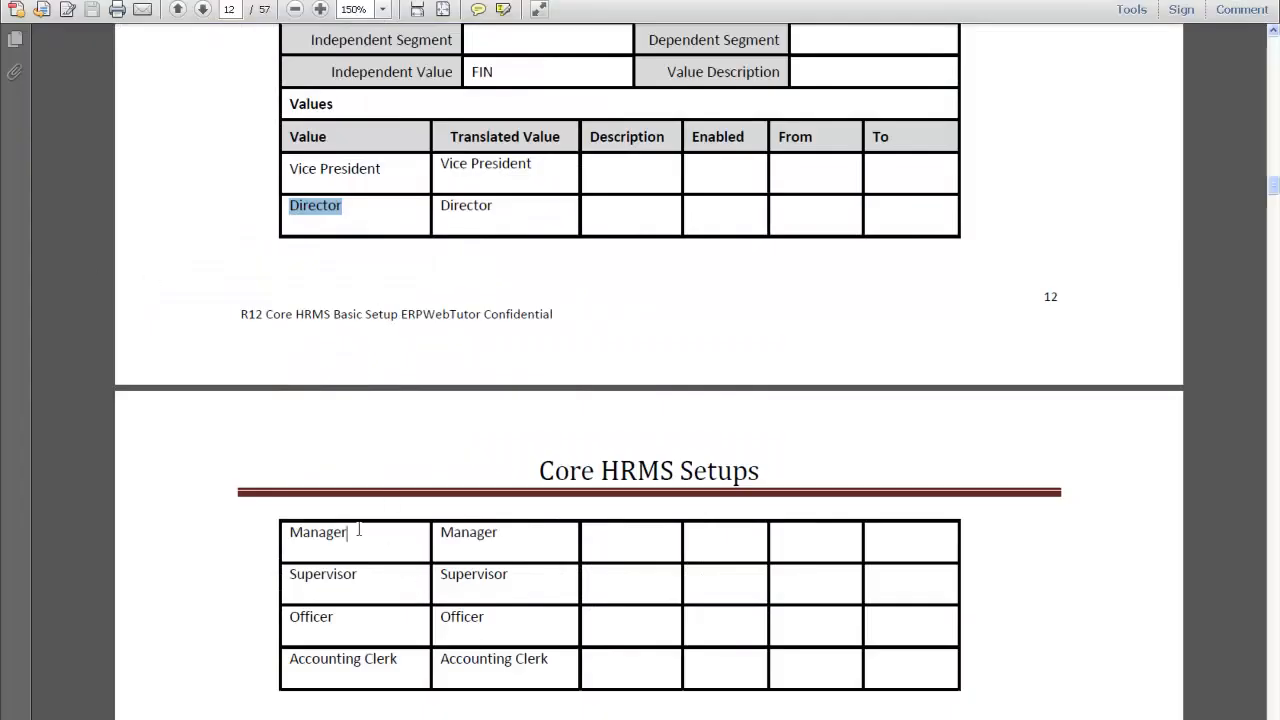
left_click_drag(348, 532, 287, 531)
key("ctrl+c")
key("alt+Tab")
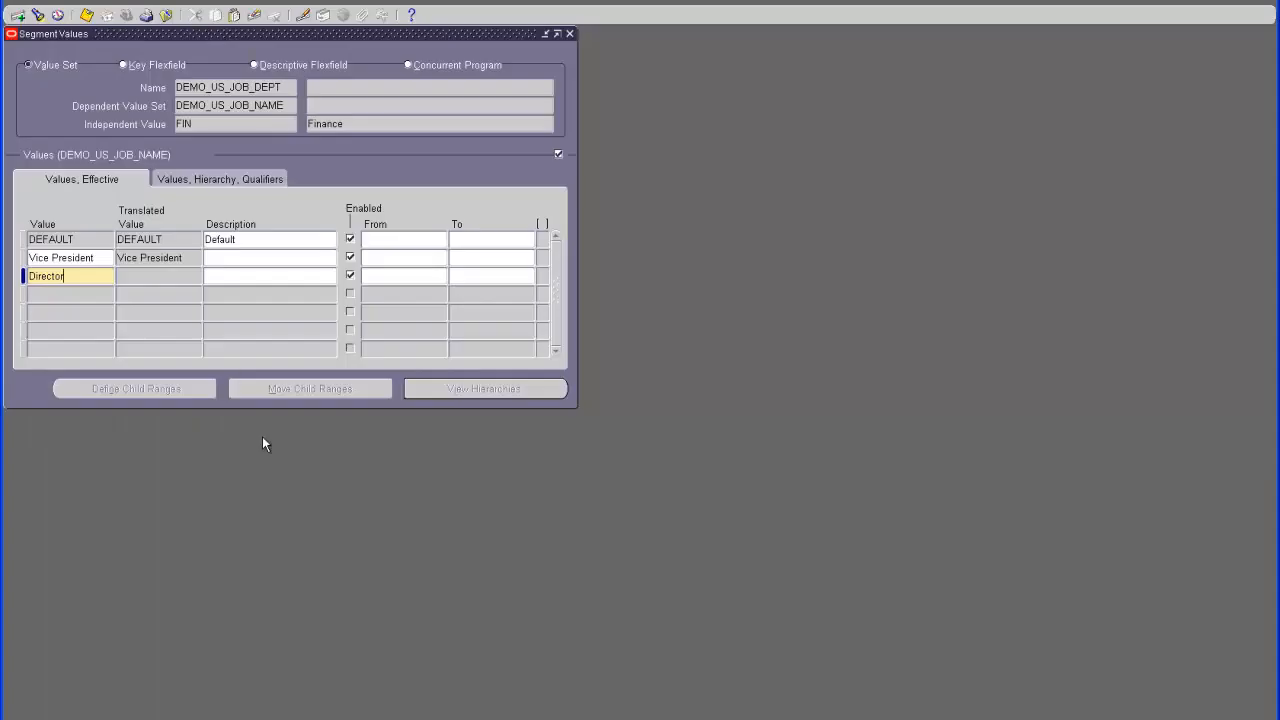
left_click(81, 295)
key("ctrl+v")
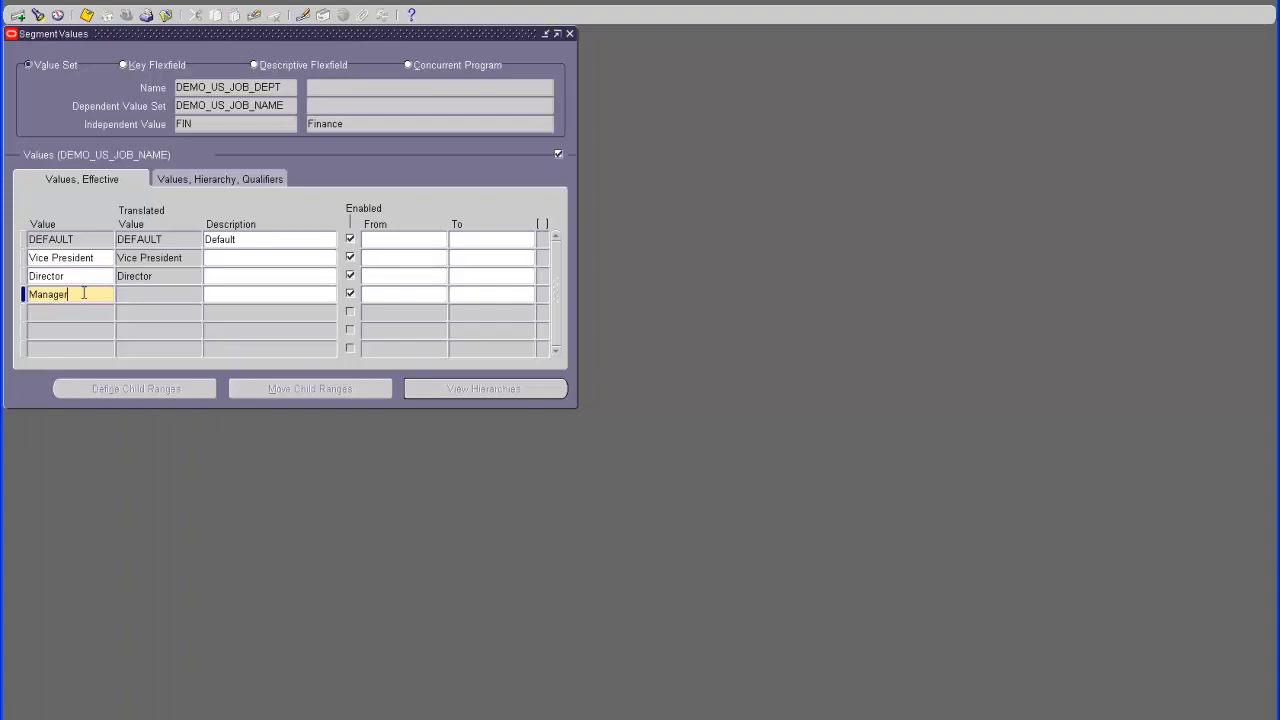
key("alt+Tab")
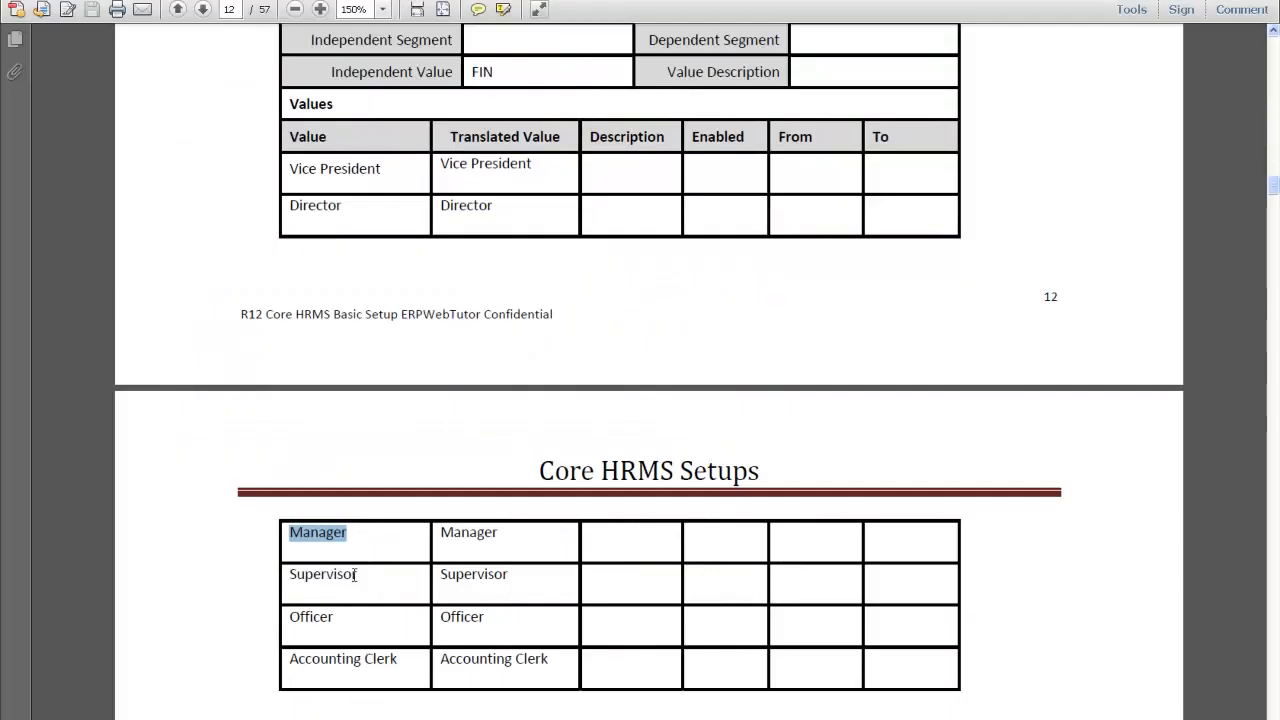
left_click_drag(357, 574, 288, 574)
key("ctrl+c")
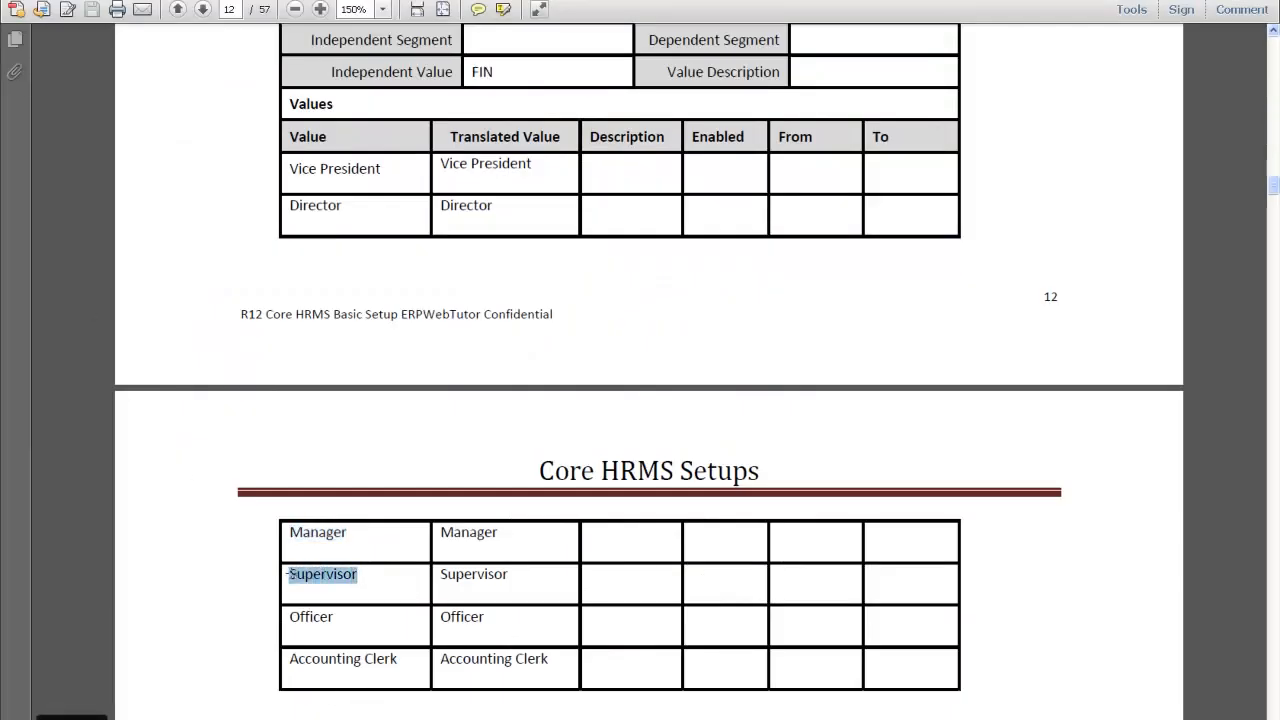
key("alt+Tab")
left_click(87, 316)
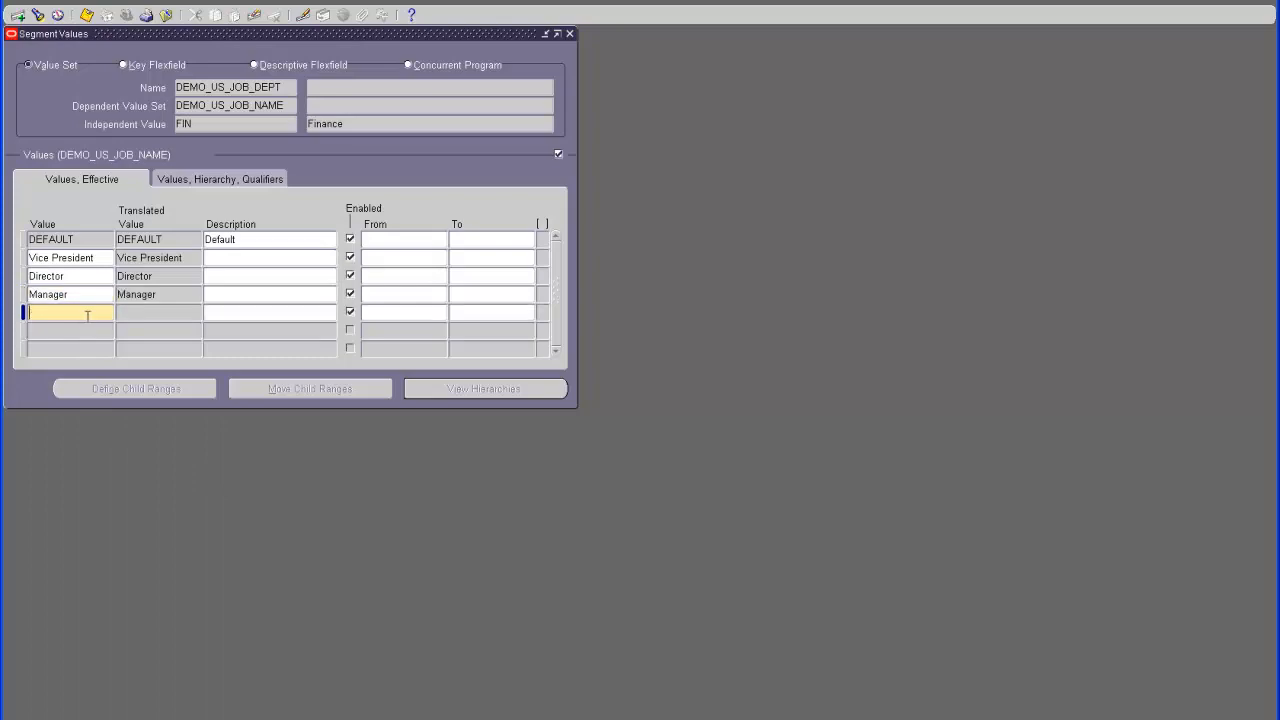
key("ctrl+v")
Add Officer and Accounting Clerk from the guide as further DEMO_US_JOB_NAME values under FIN
key("alt+Tab")
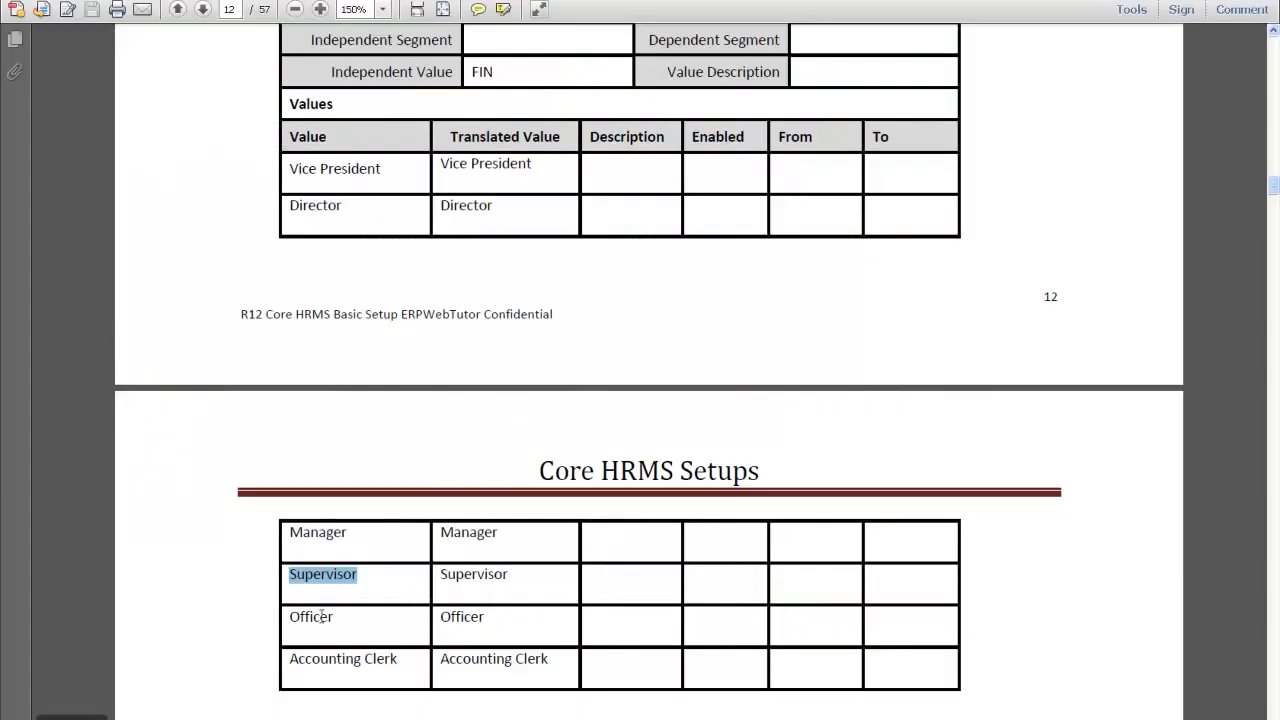
left_click_drag(335, 617, 280, 616)
key("ctrl+c")
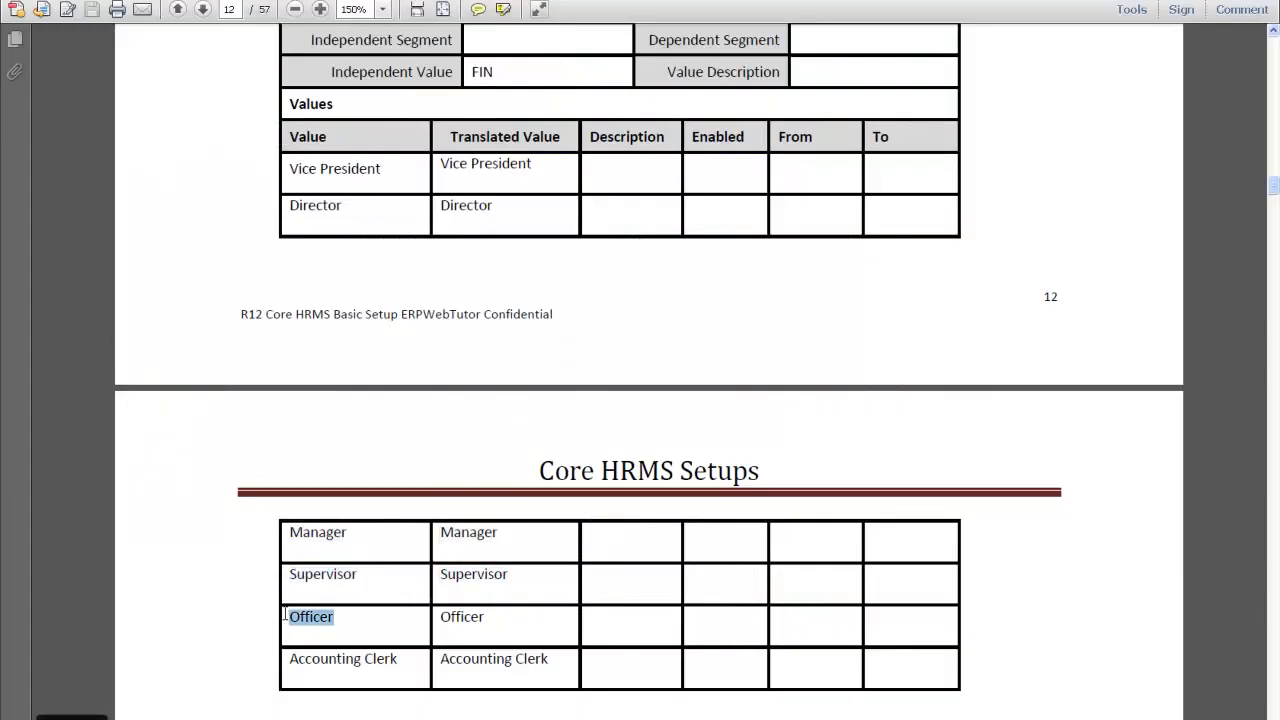
key("alt+Tab")
key("ctrl+v")
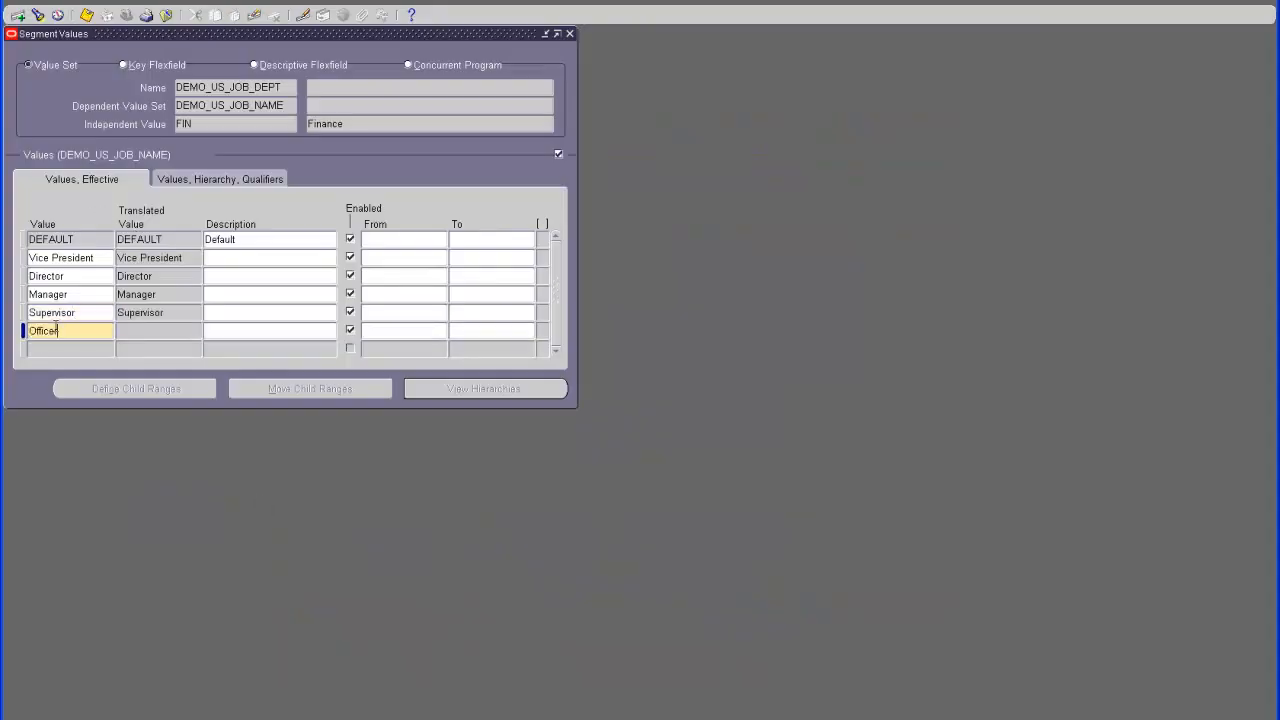
key("alt+Tab")
left_click_drag(395, 660, 290, 662)
key("ctrl+c")
key("alt+Tab")
left_click(76, 349)
key("ctrl+v")
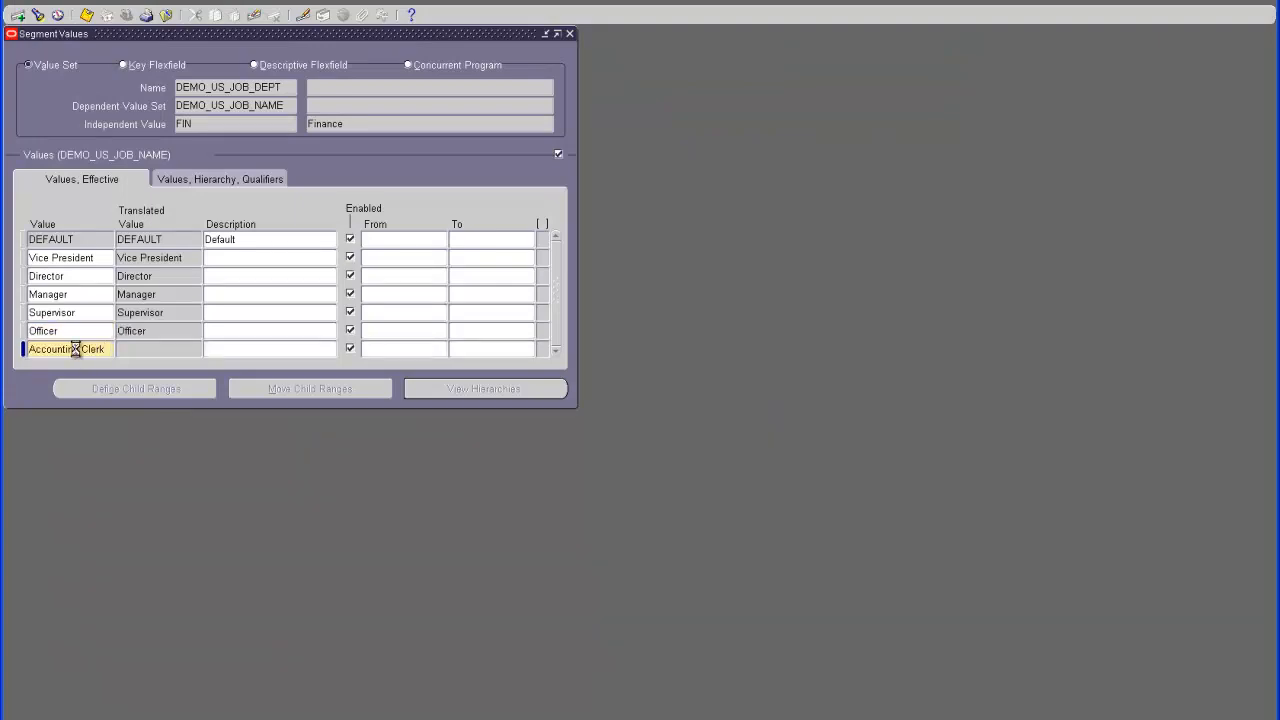
key("Tab")
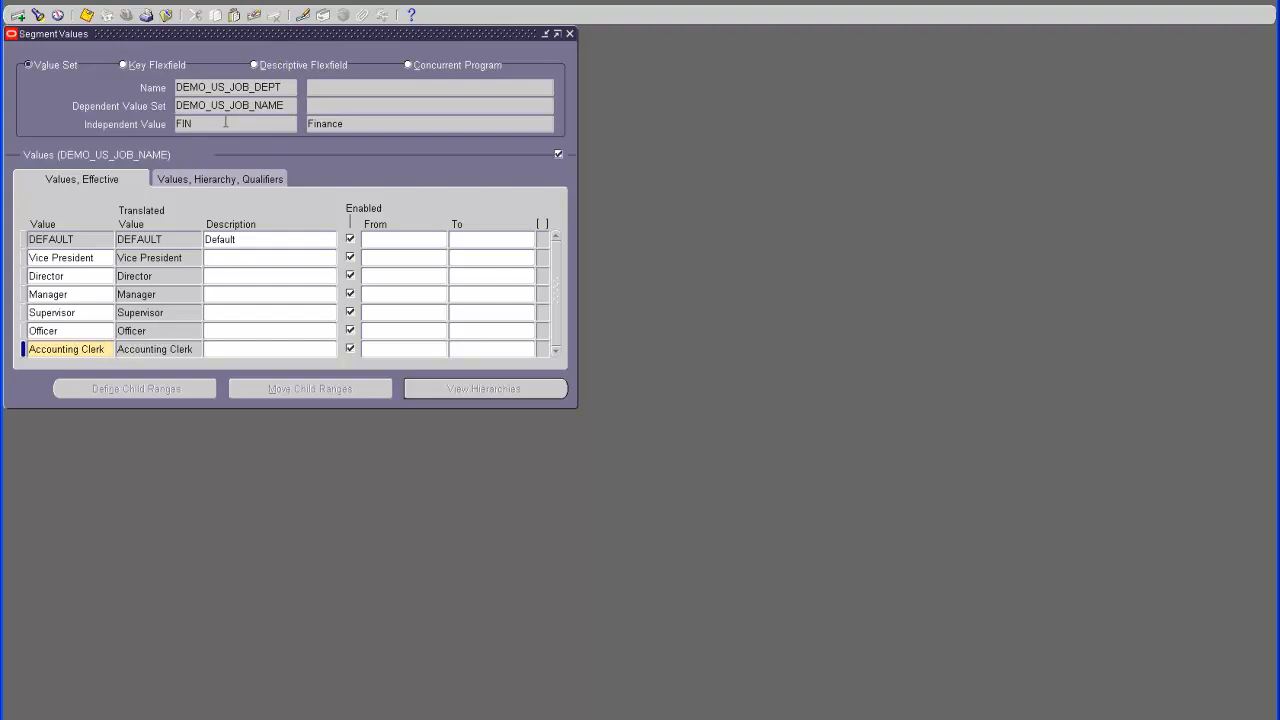
Save the FIN values and move on to the independent value HR
left_click(86, 15)
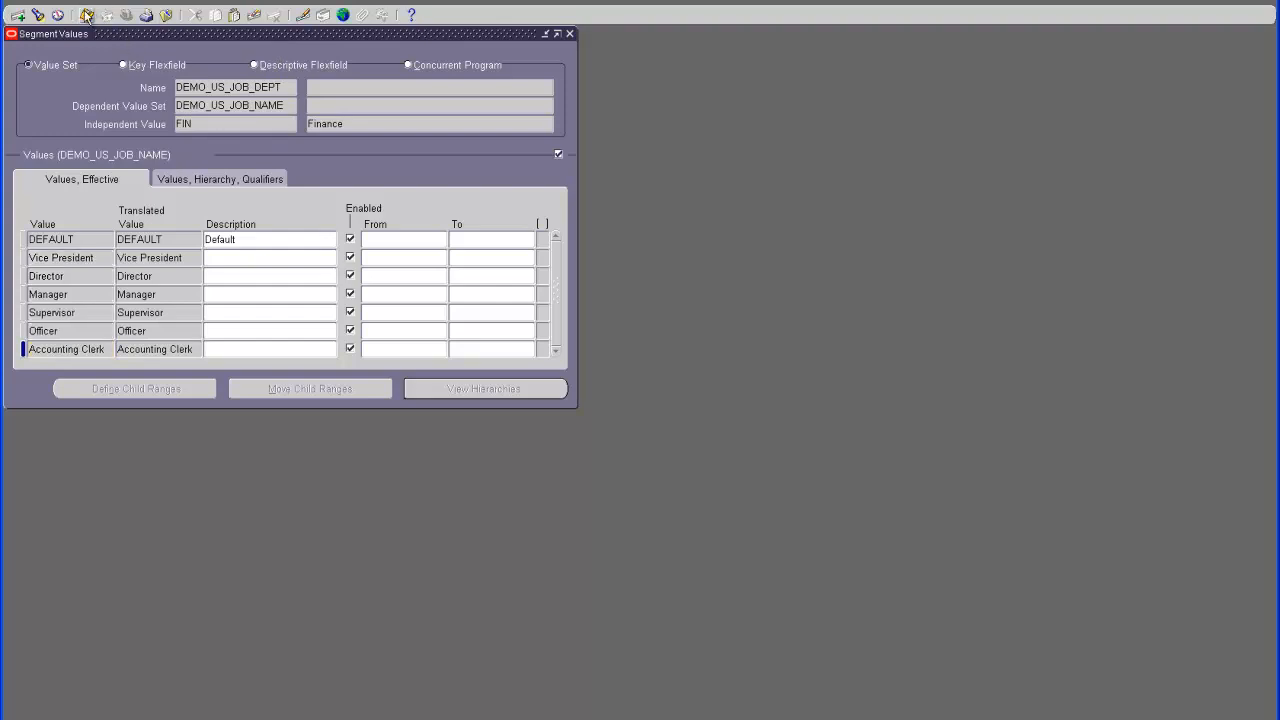
left_click(213, 124)
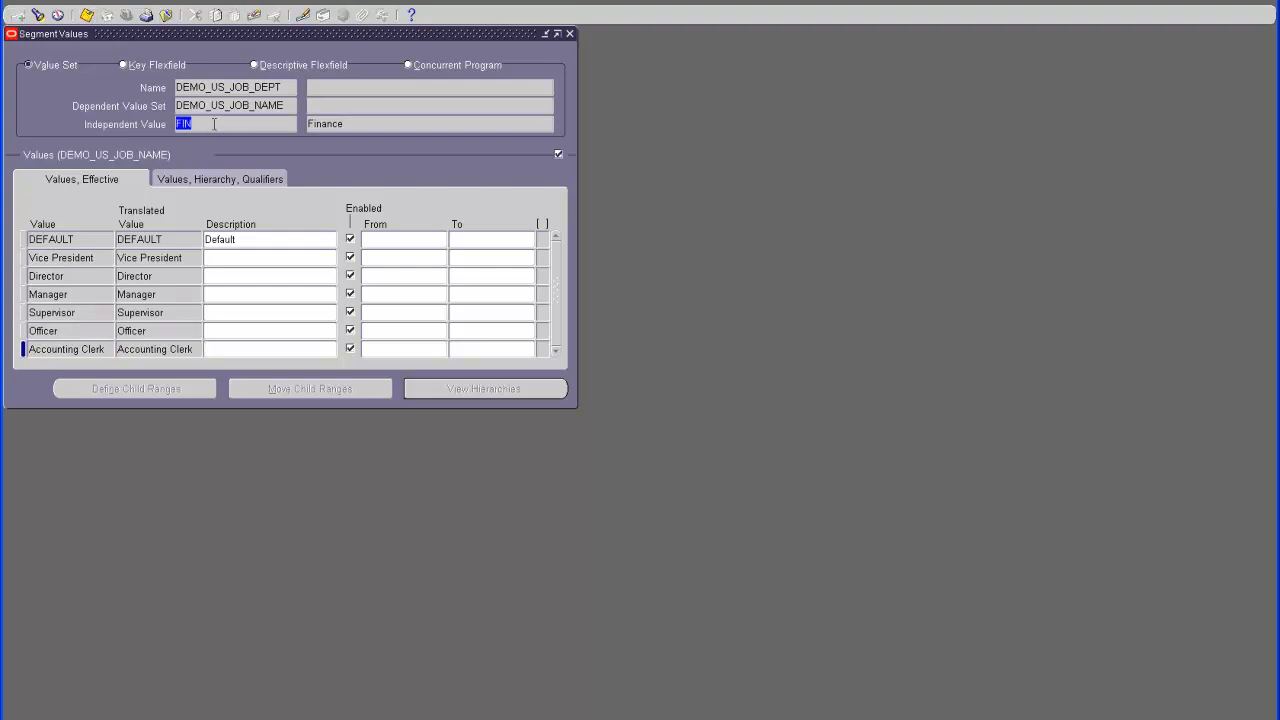
key("Down")
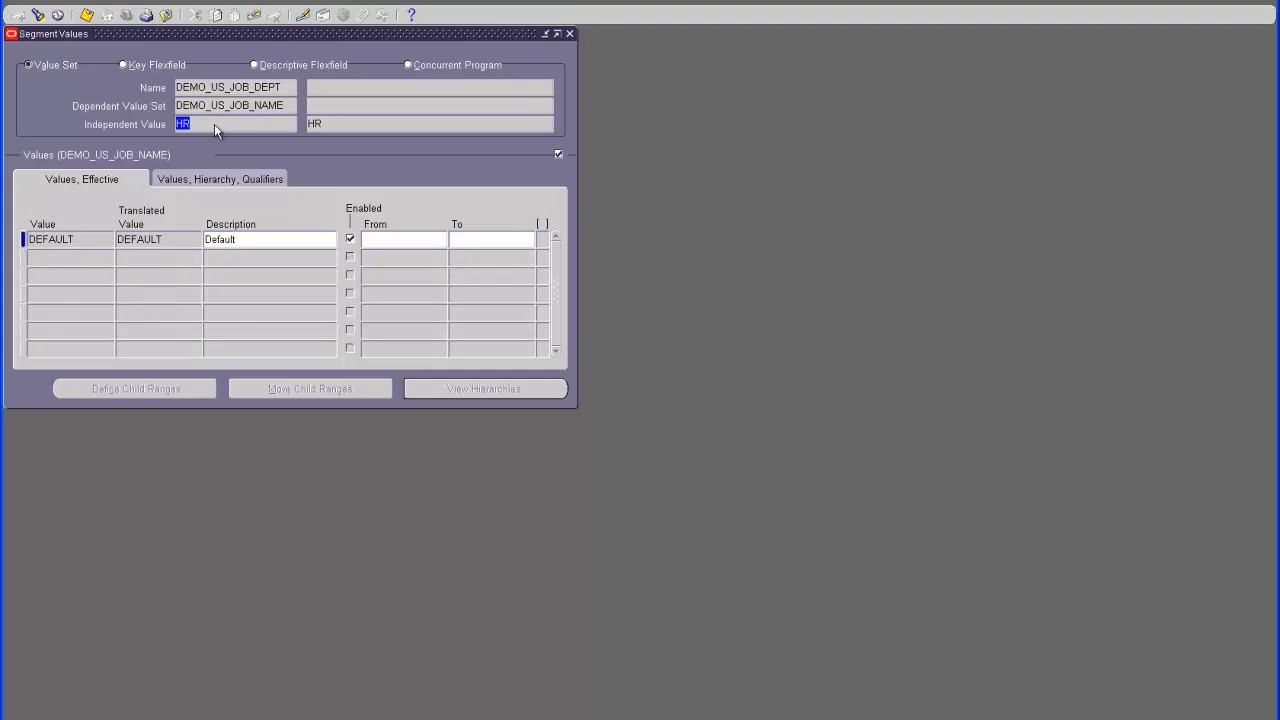
Find the HR setup table in the guide and copy Vice President from it as a DEMO_US_JOB_NAME value under HR
key("alt+Tab")
scroll(394, 440, "down", 13)
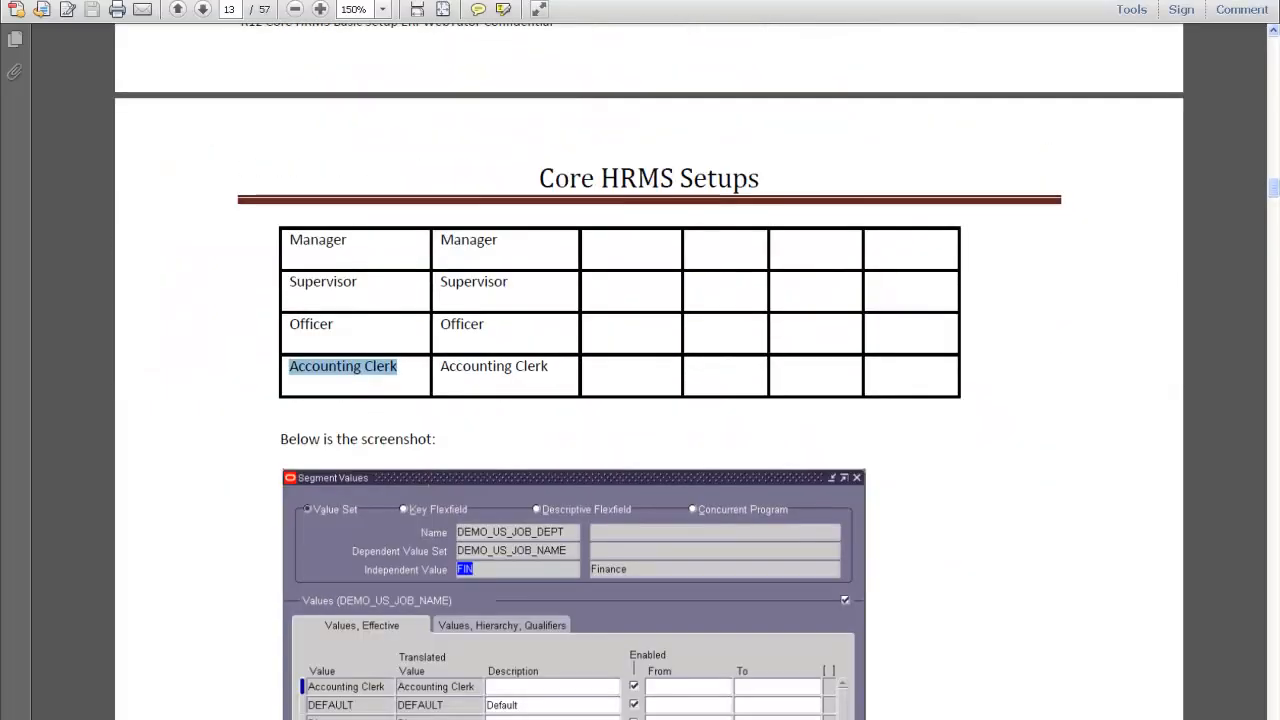
scroll(435, 483, "down", 12)
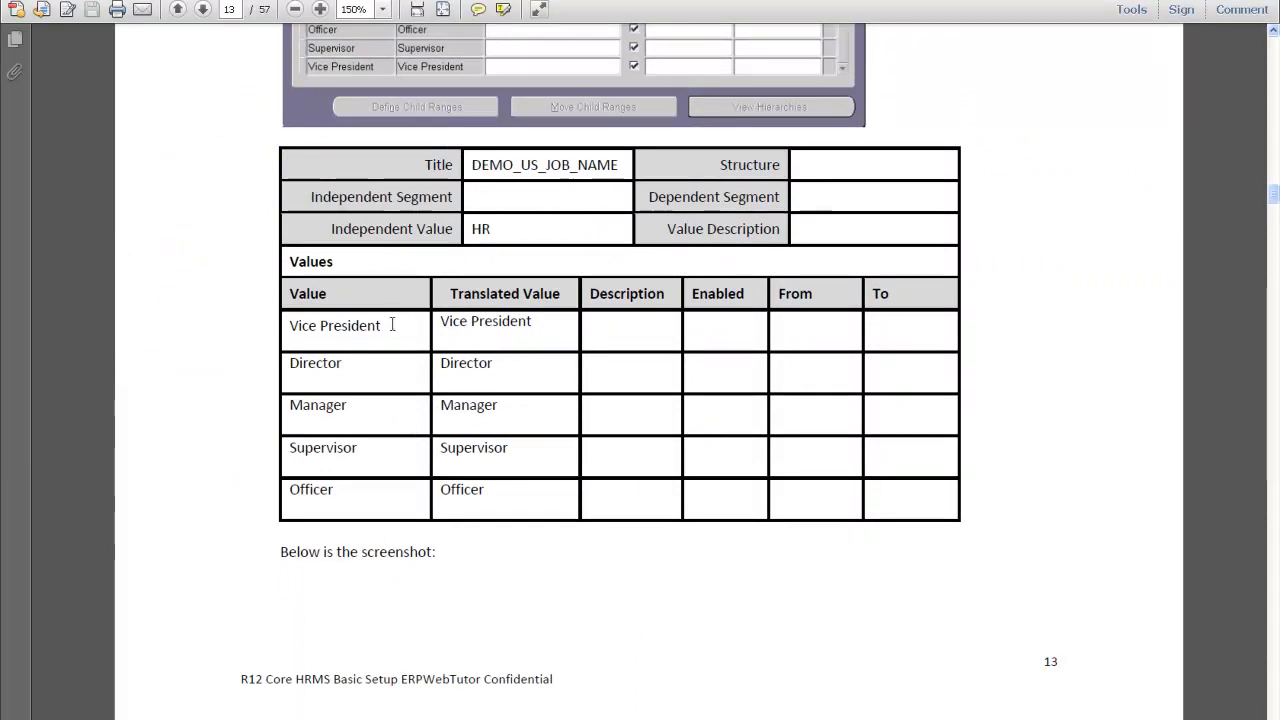
left_click_drag(379, 327, 282, 325)
key("ctrl+c")
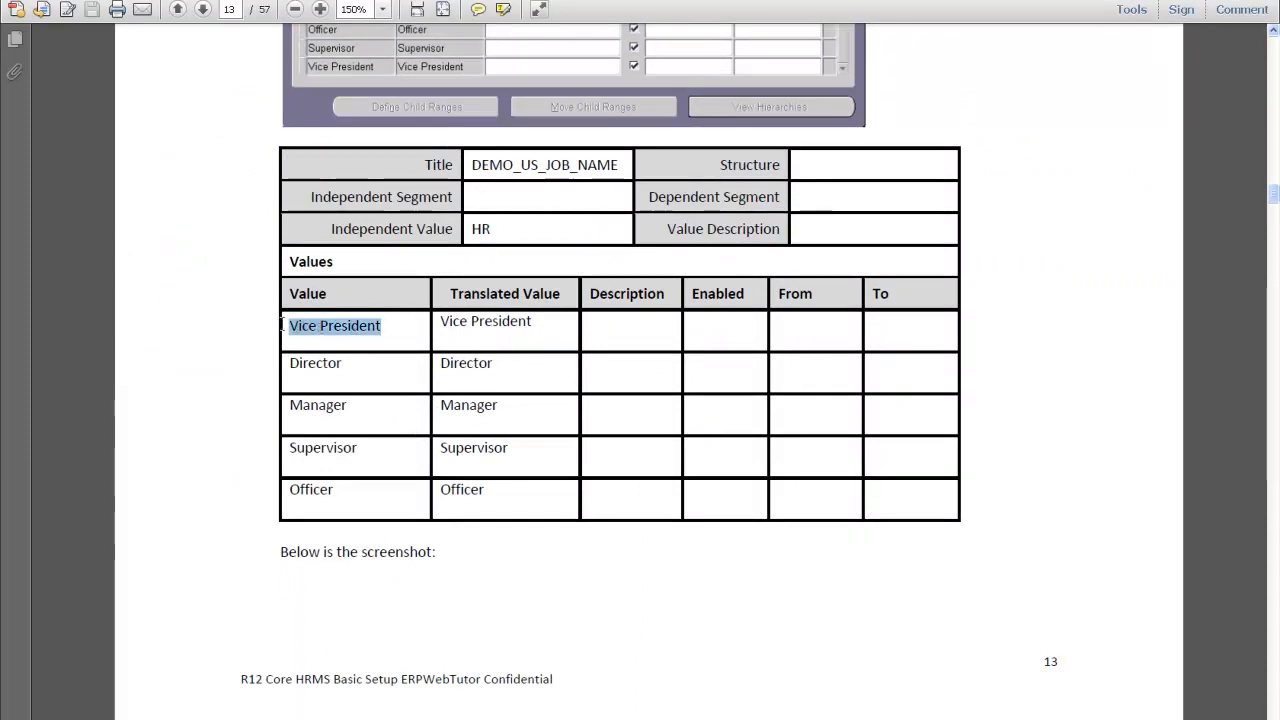
key("alt+Tab")
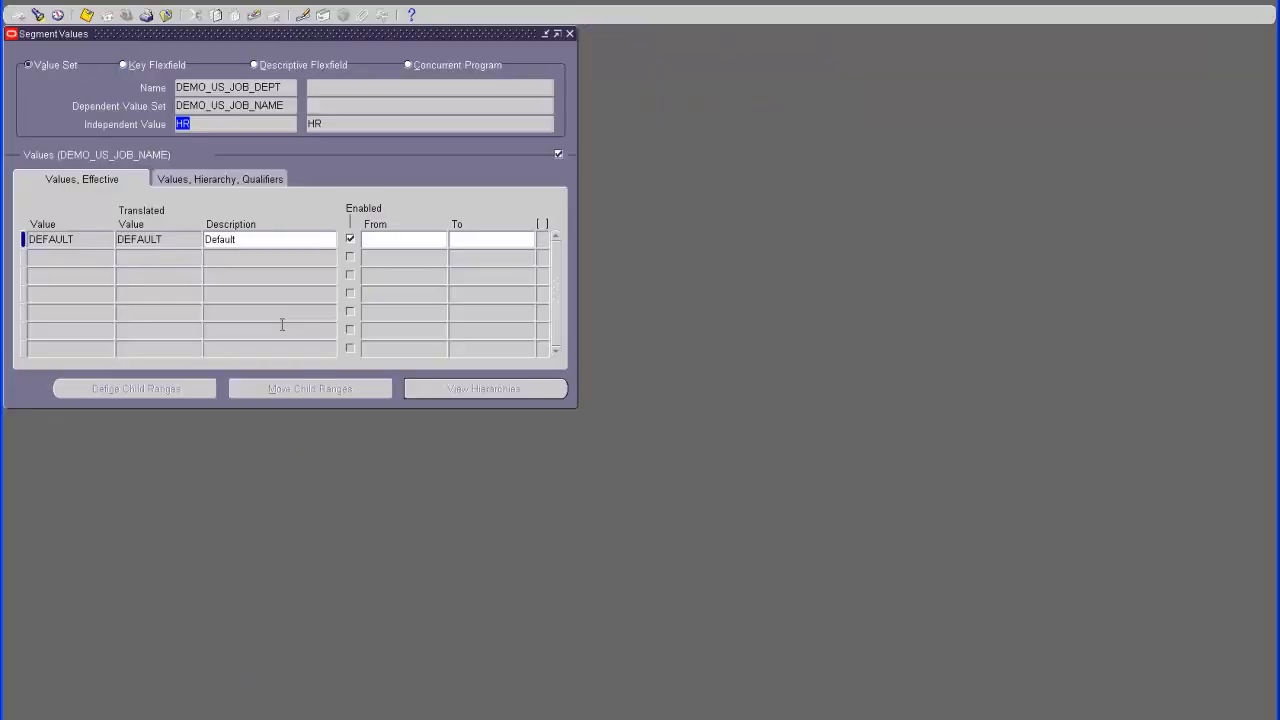
left_click(63, 255)
key("ctrl+v")
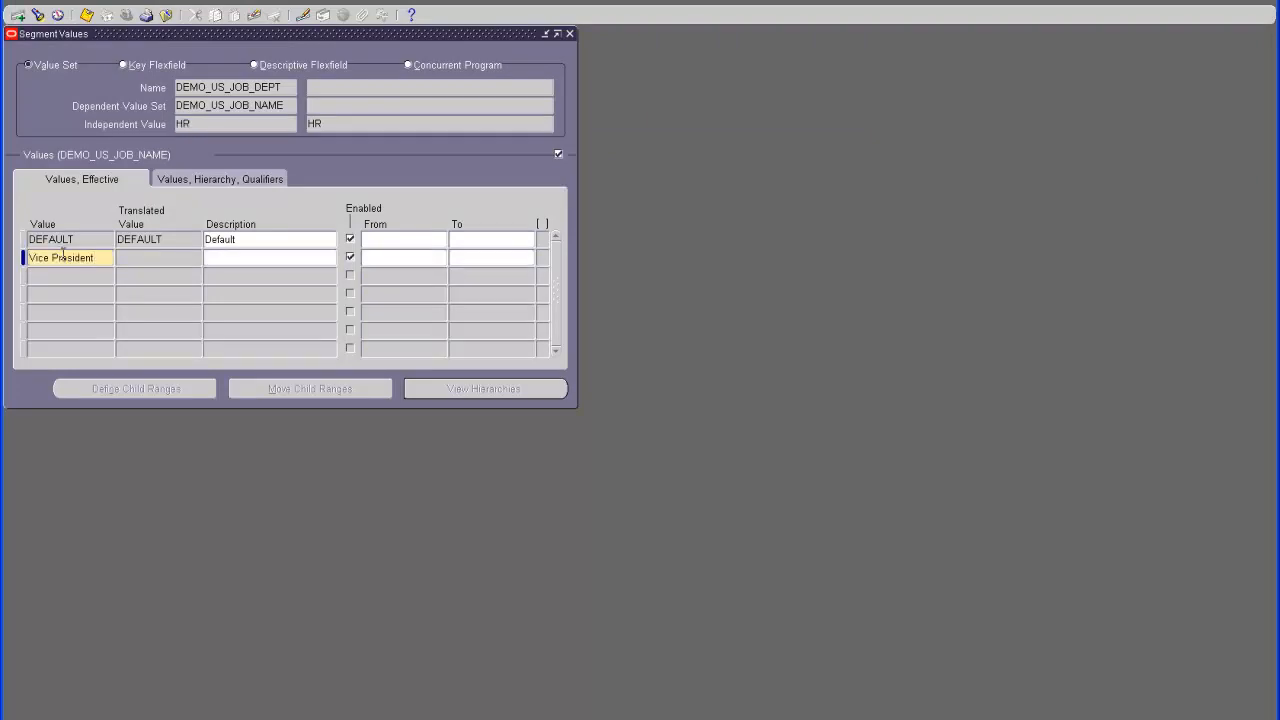
Add the value Director under HR by copying it from the guide, and return to the guide's HR table
key("alt+Tab")
left_click_drag(346, 364, 287, 371)
key("ctrl+c")
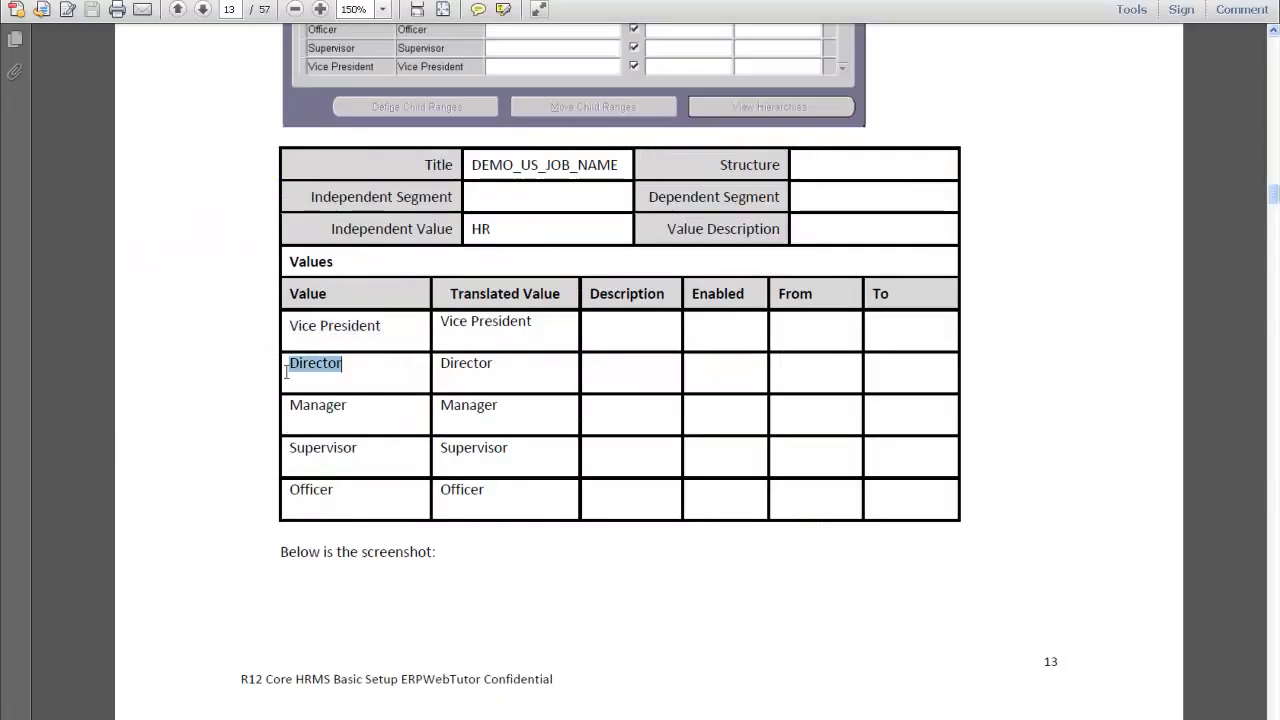
key("alt+Tab")
left_click(78, 276)
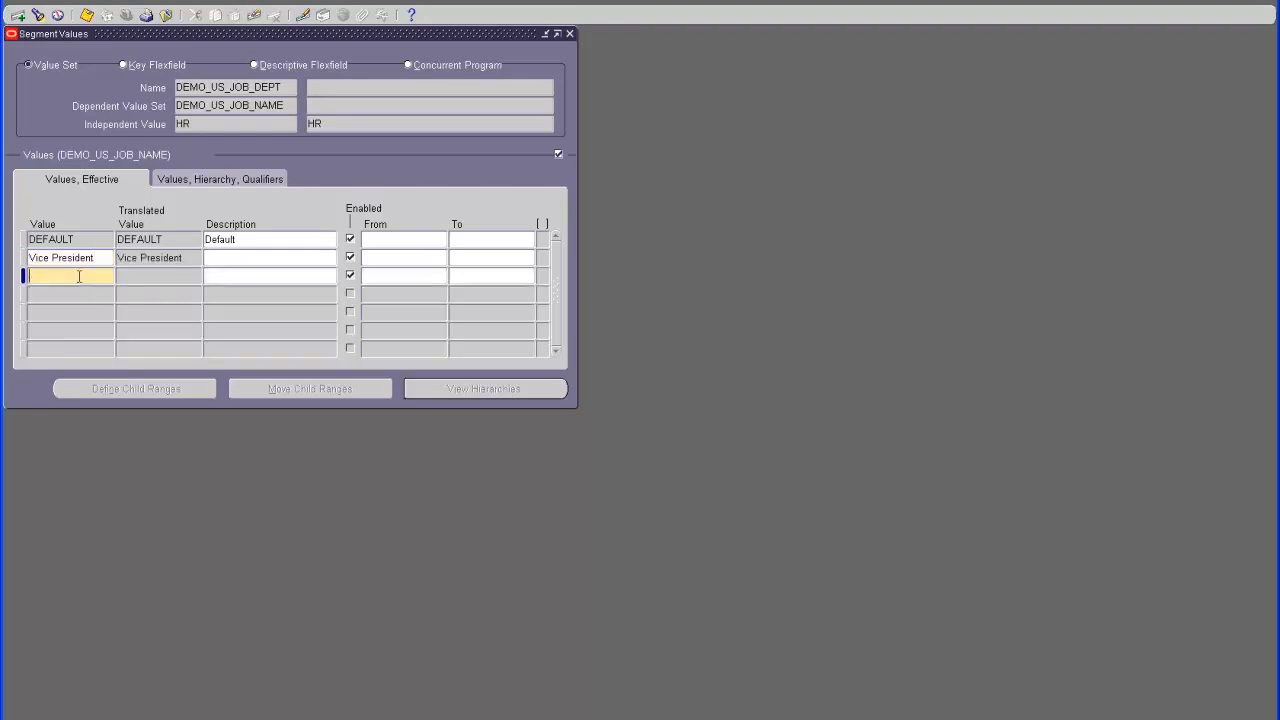
key("ctrl+v")
key("alt+Tab")
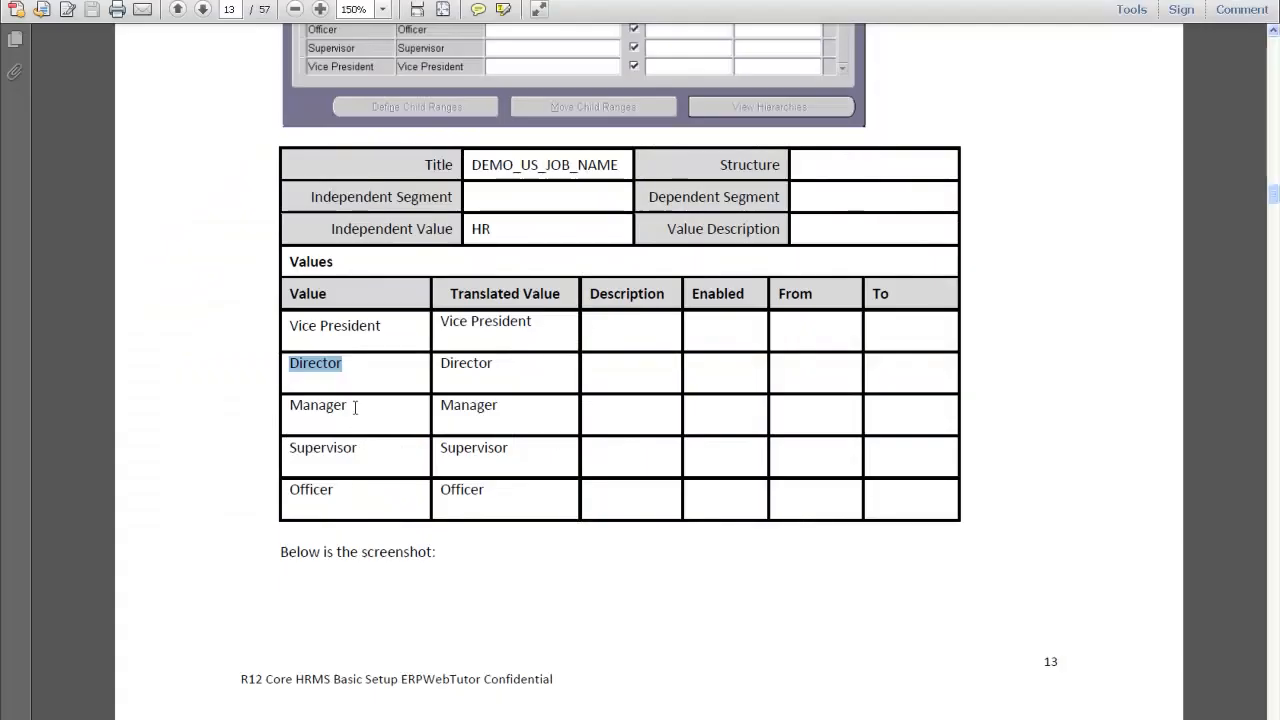
Copy Manager from the guide's HR table and add it as a DEMO_US_JOB_NAME value under HR
left_click_drag(355, 408, 288, 412)
key("ctrl+c")
key("alt+Tab")
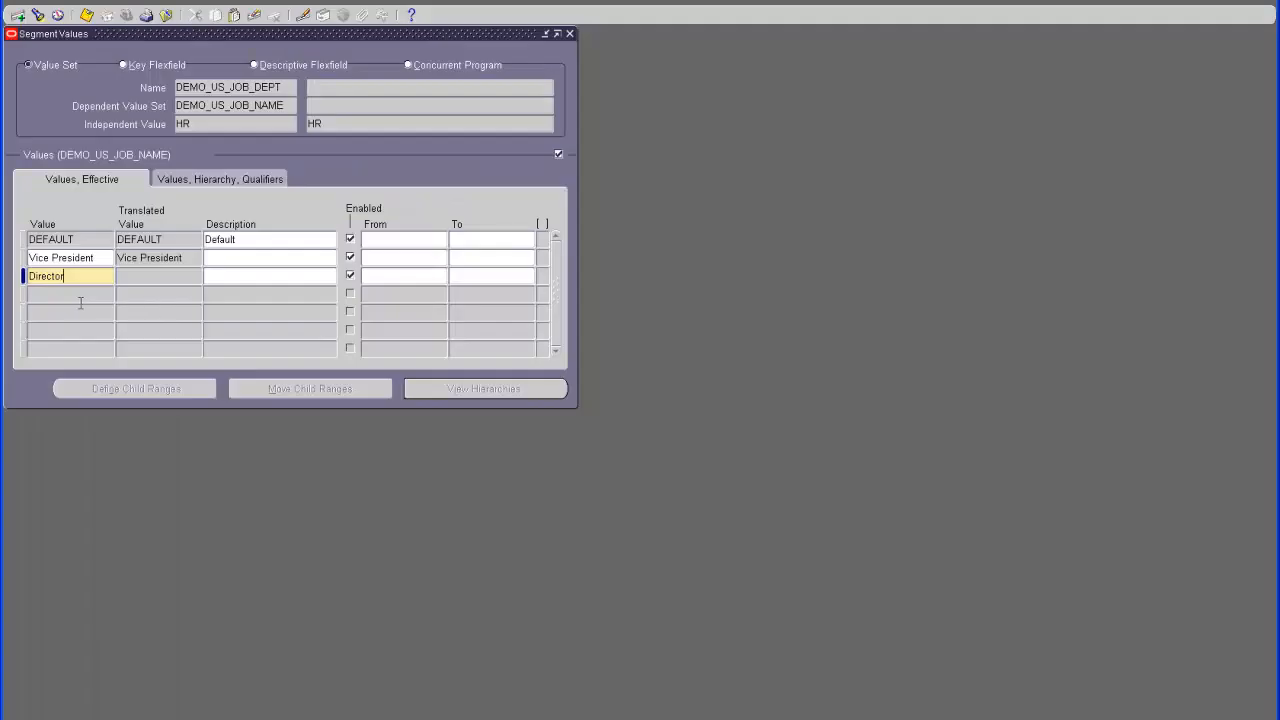
left_click(79, 294)
key("ctrl+v")
Copy Supervisor from the guide's HR table and add it as the next value under HR
key("alt+Tab")
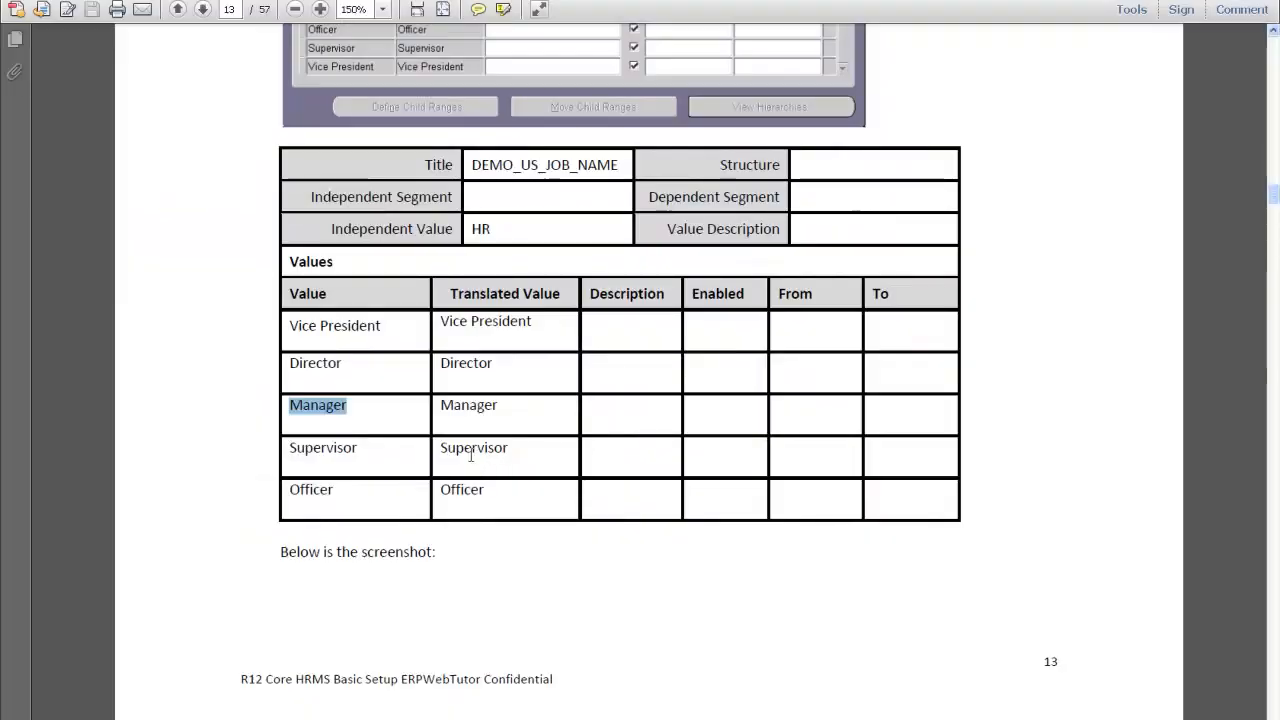
left_click_drag(364, 446, 297, 455)
key("ctrl+c")
key("alt+Tab")
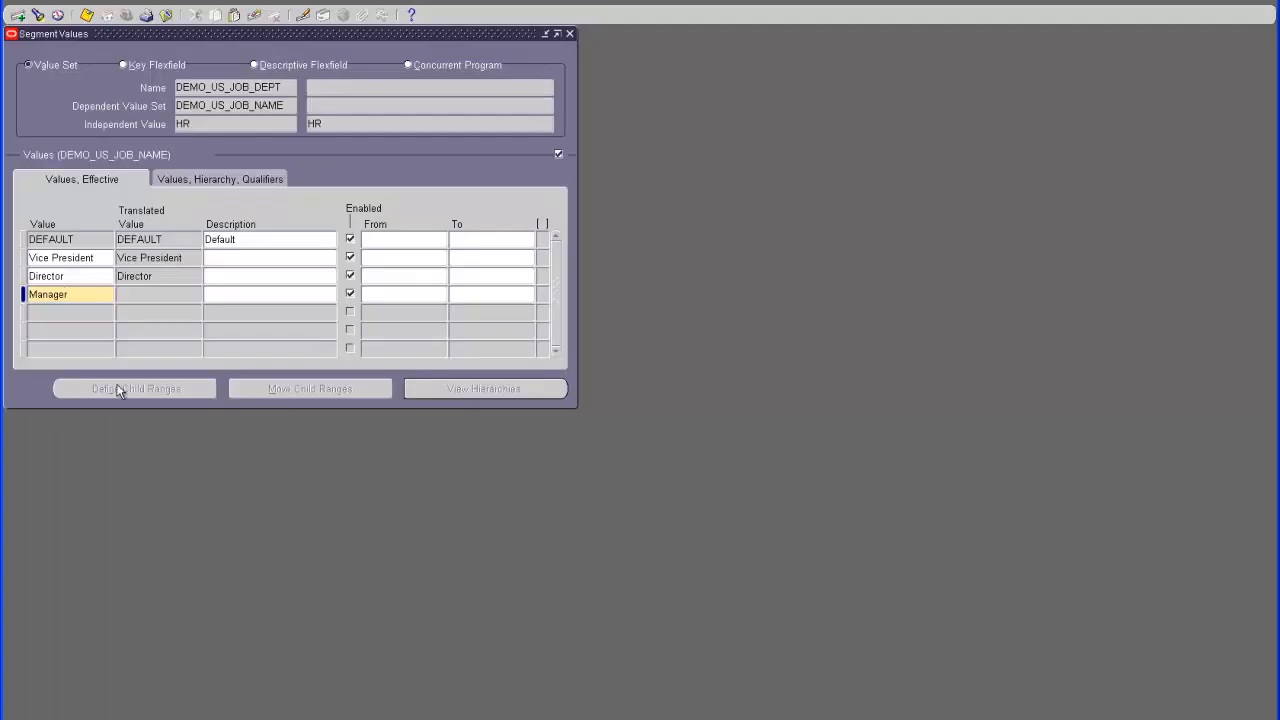
left_click(104, 313)
key("ctrl+v")
Add Officer from the guide as the last value under HR and save the HR values
key("alt+Tab")
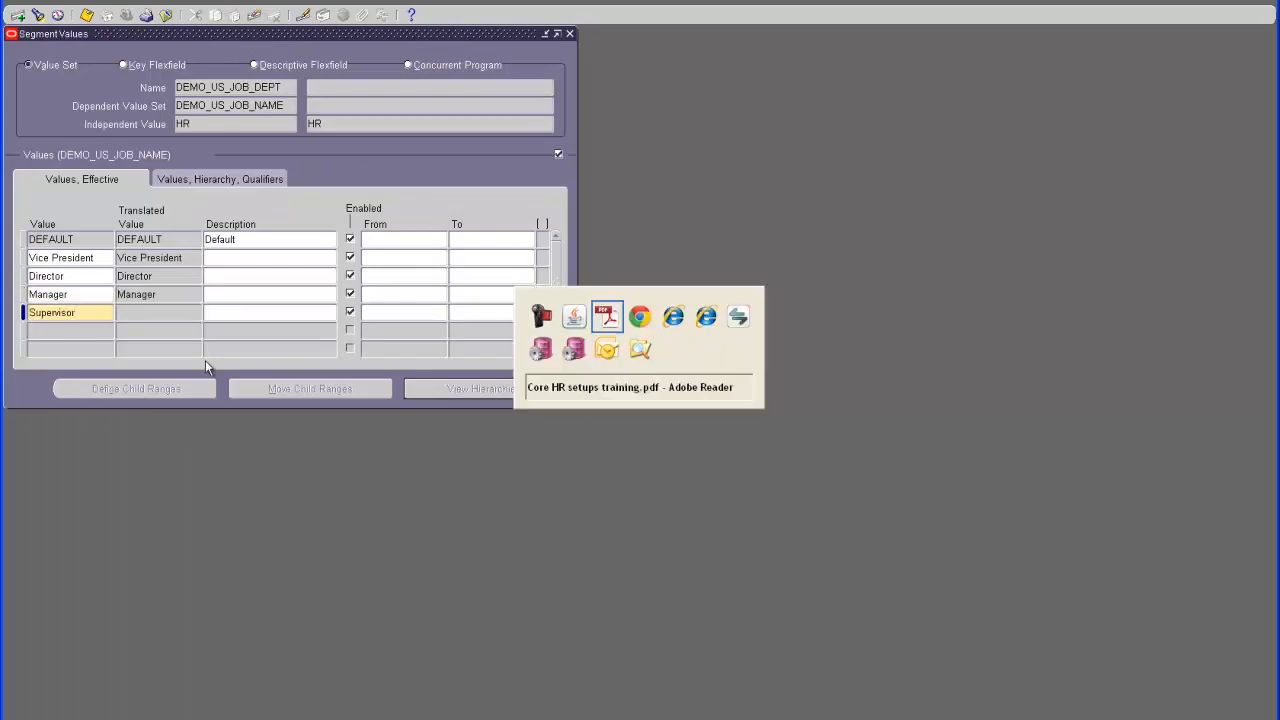
left_click_drag(336, 491, 291, 494)
key("ctrl+c")
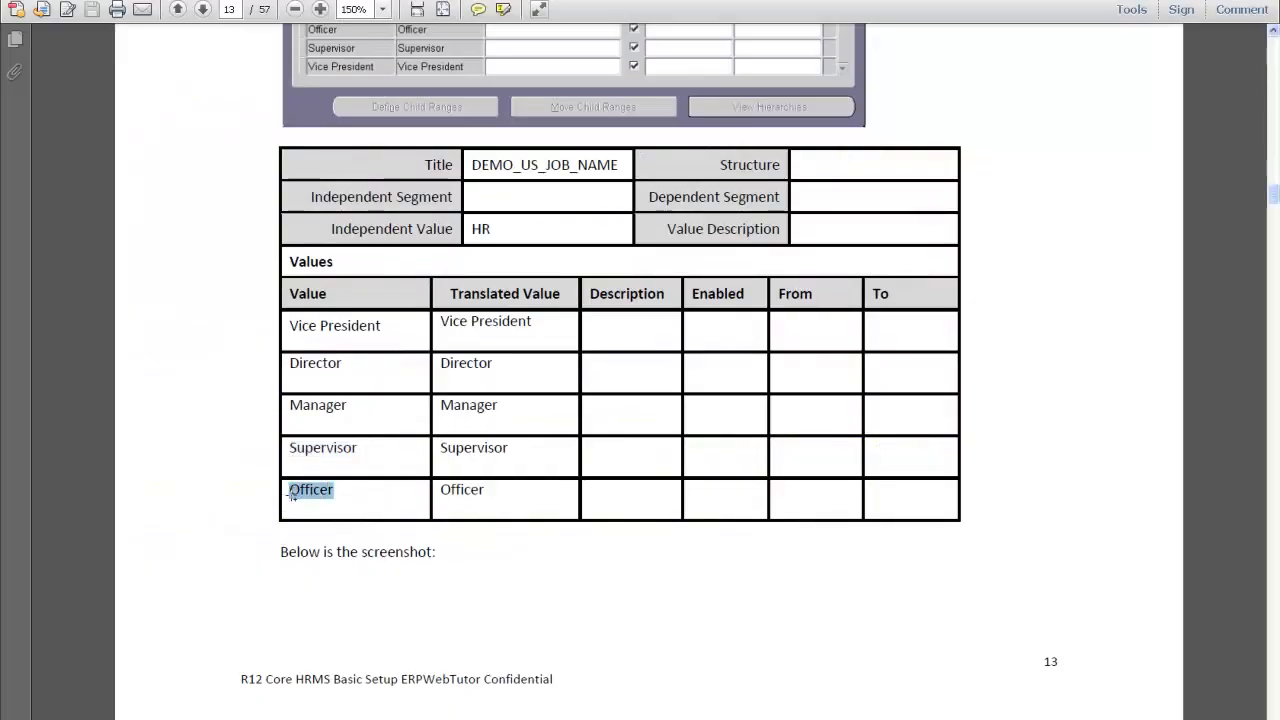
key("alt+Tab")
left_click(80, 331)
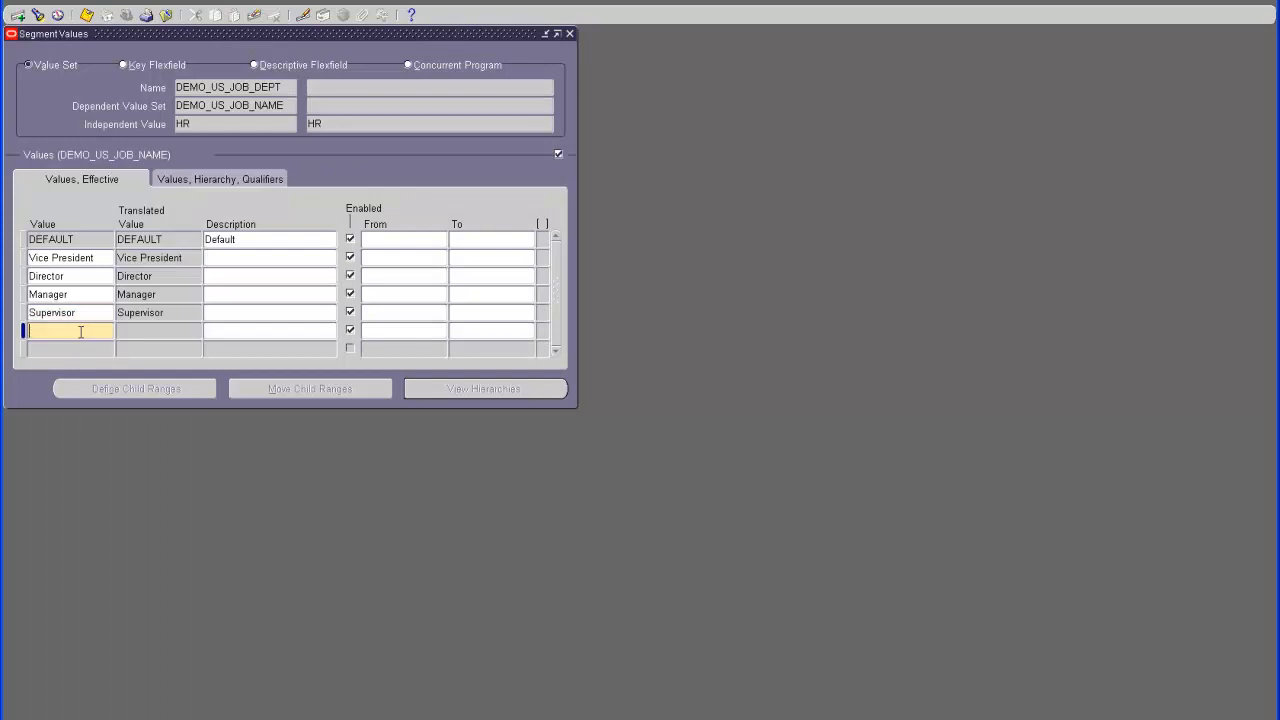
key("ctrl+v")
key("Tab")
left_click(86, 15)
Switch to the independent value IT and add Vice President under it, copied from the guide's IT table
left_click(221, 122)
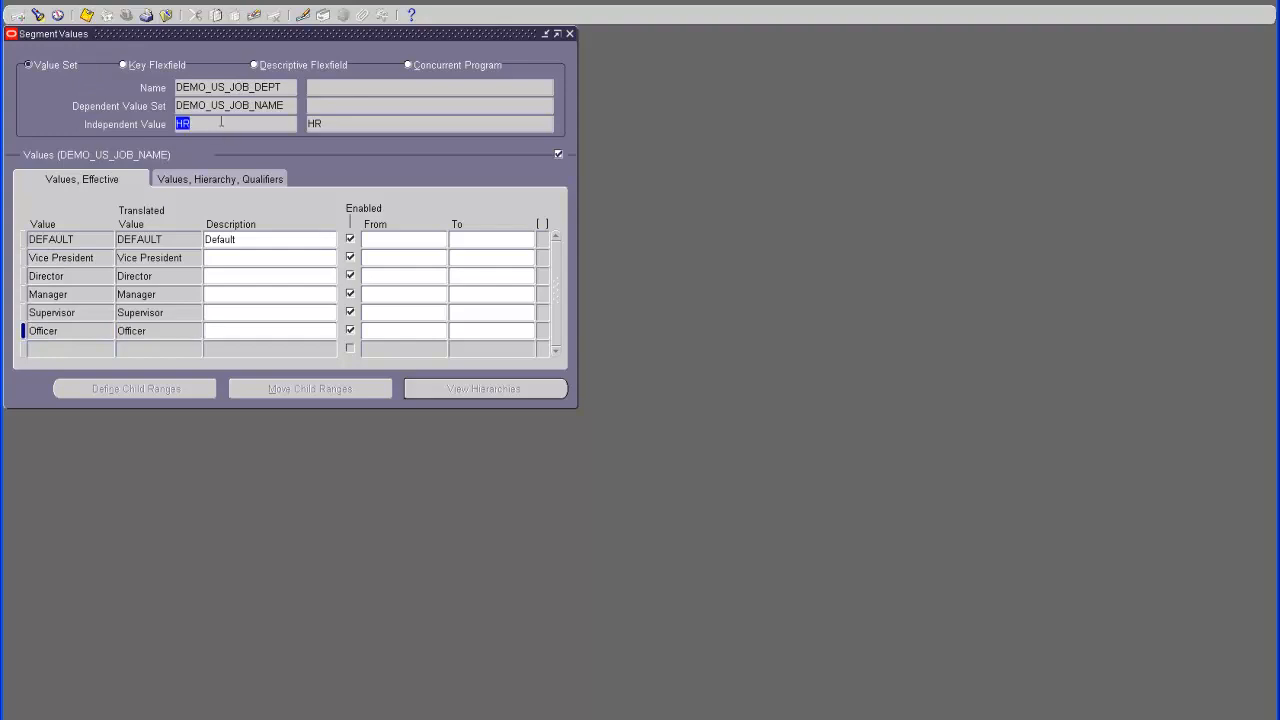
type("IT")
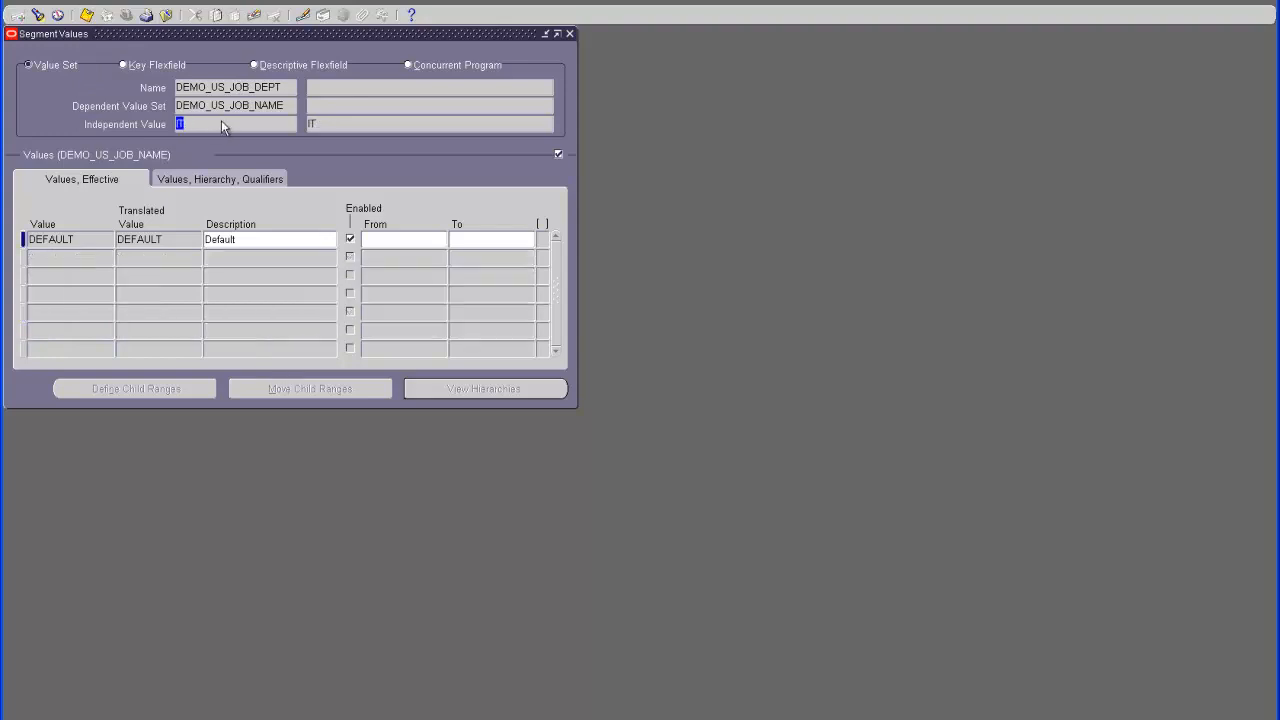
key("alt+Tab")
scroll(395, 408, "down", 7)
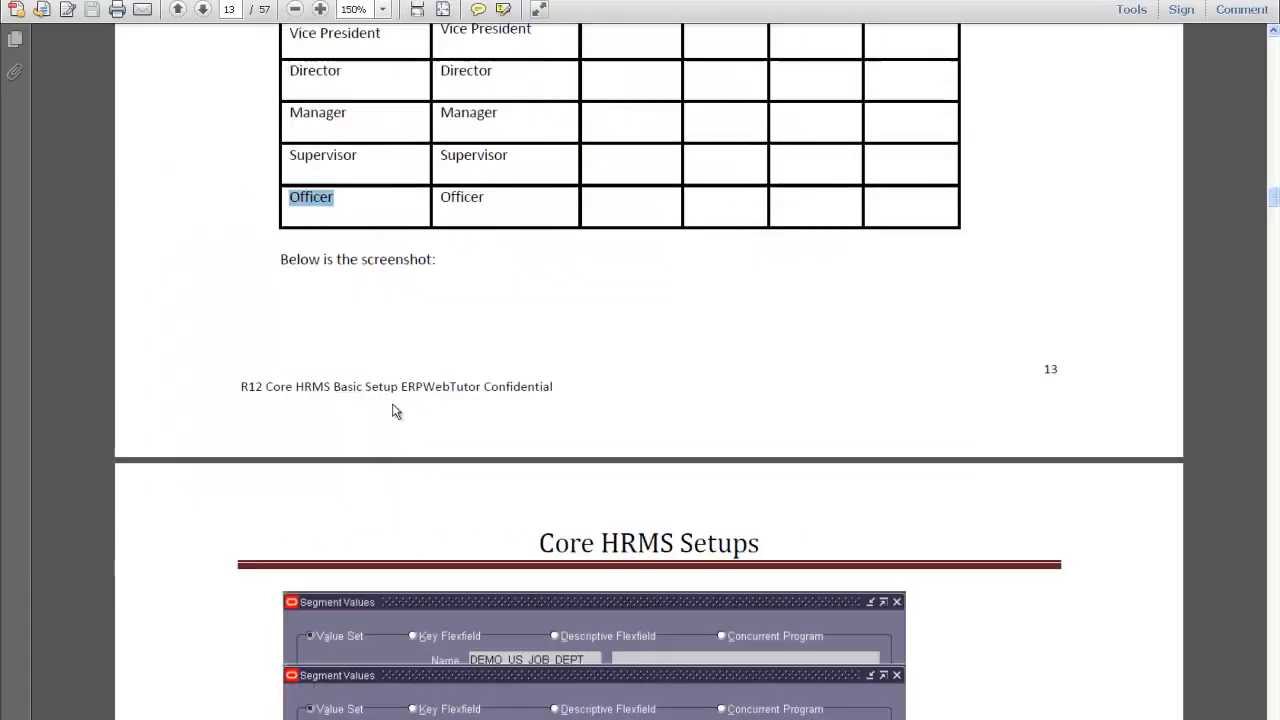
scroll(366, 403, "down", 8)
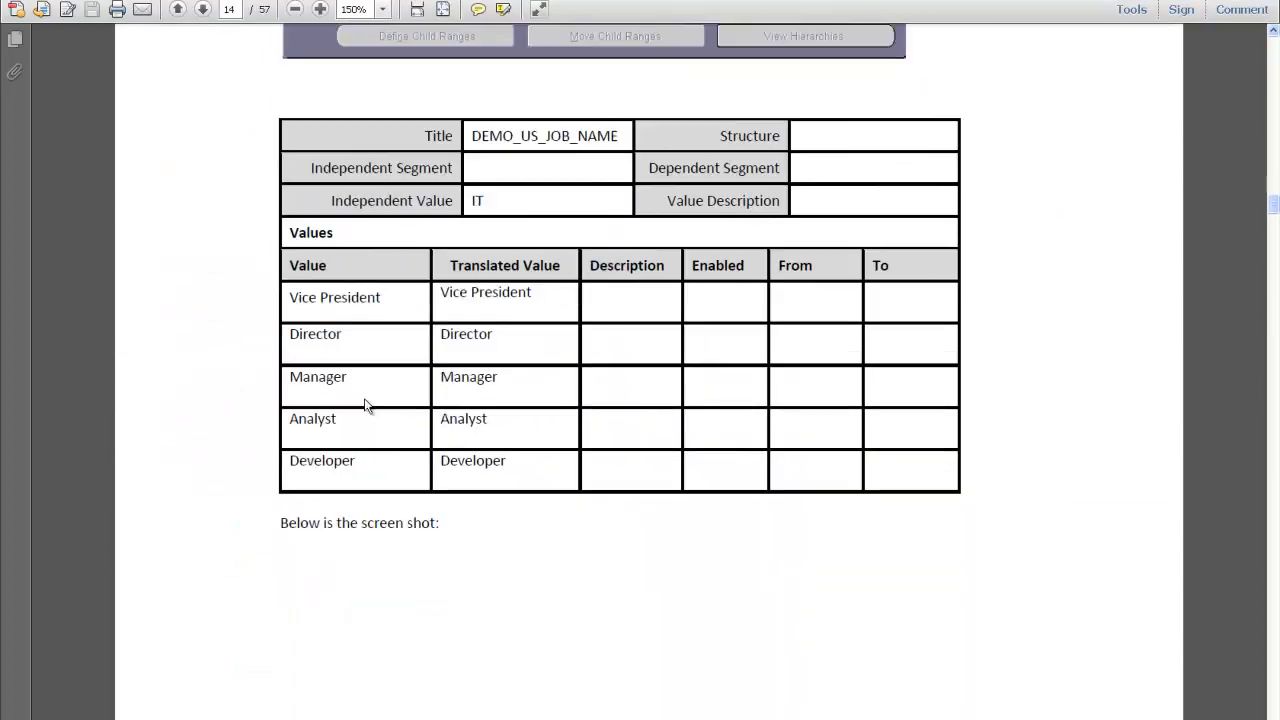
left_click_drag(384, 297, 288, 302)
key("ctrl+c")
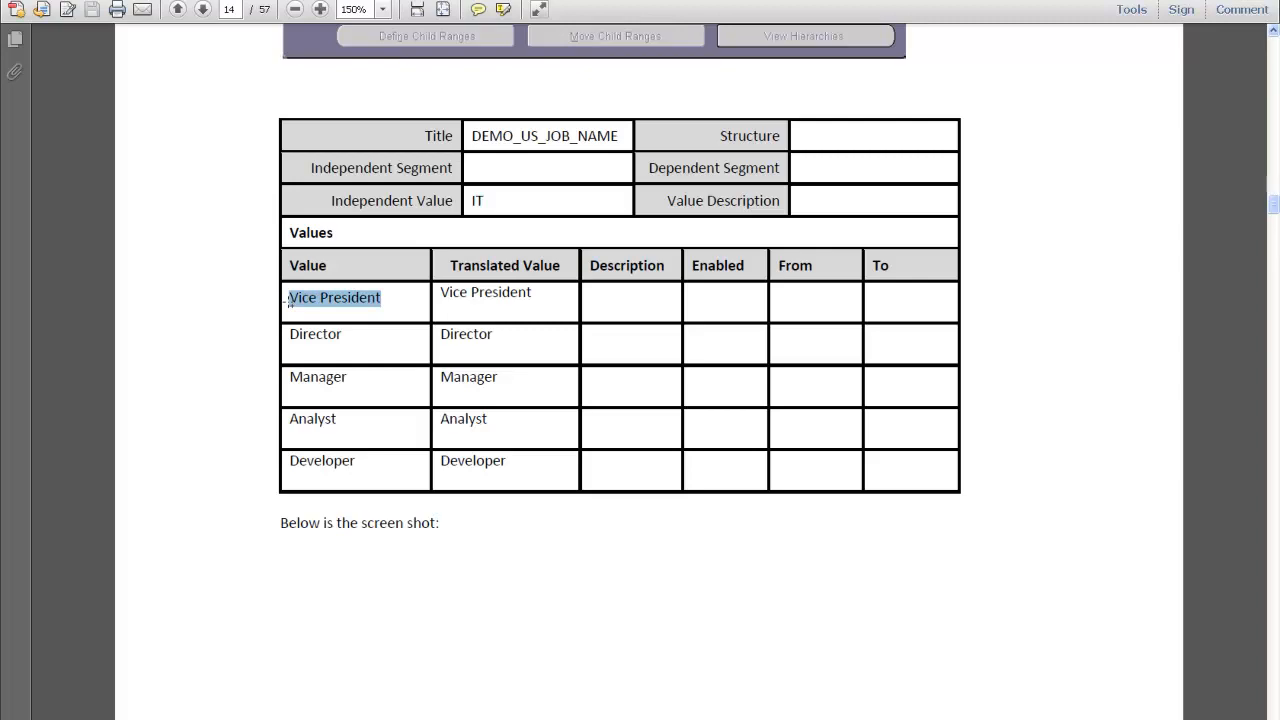
key("alt+Tab")
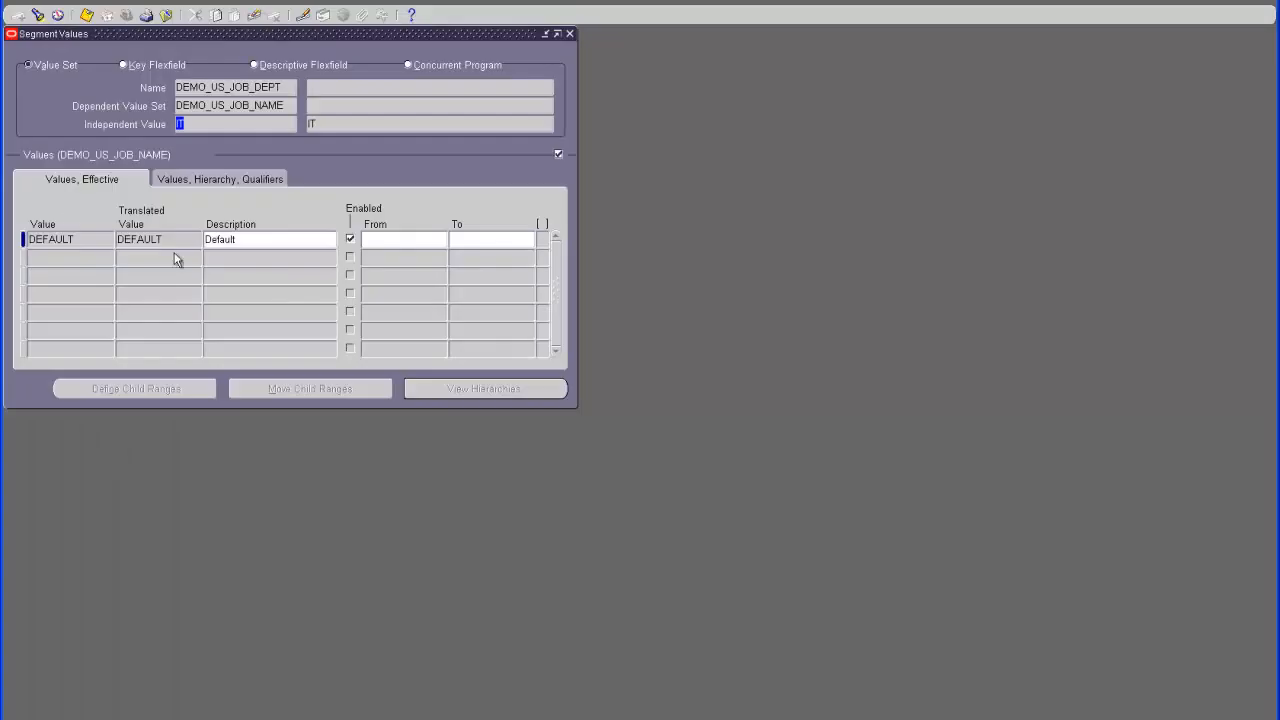
left_click(43, 254)
key("ctrl+v")
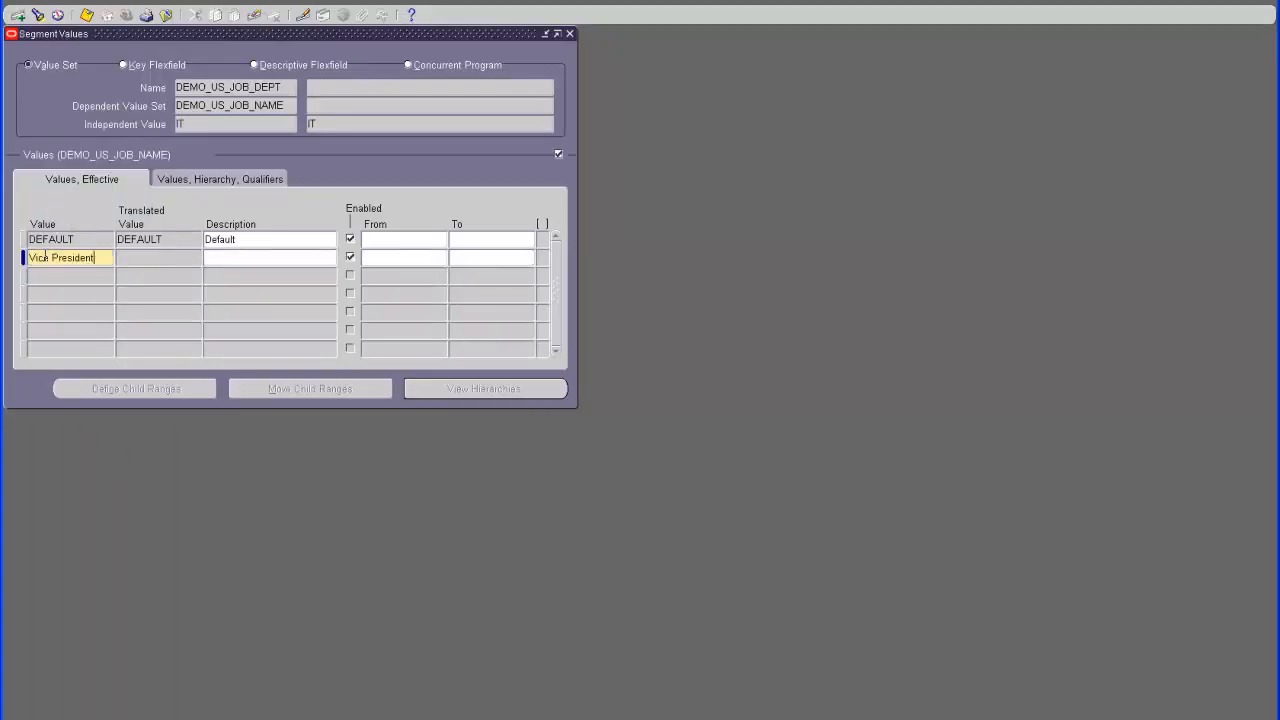
Add Director from the guide's IT table as a DEMO_US_JOB_NAME value under IT
key("alt+Tab")
left_click_drag(350, 334, 288, 334)
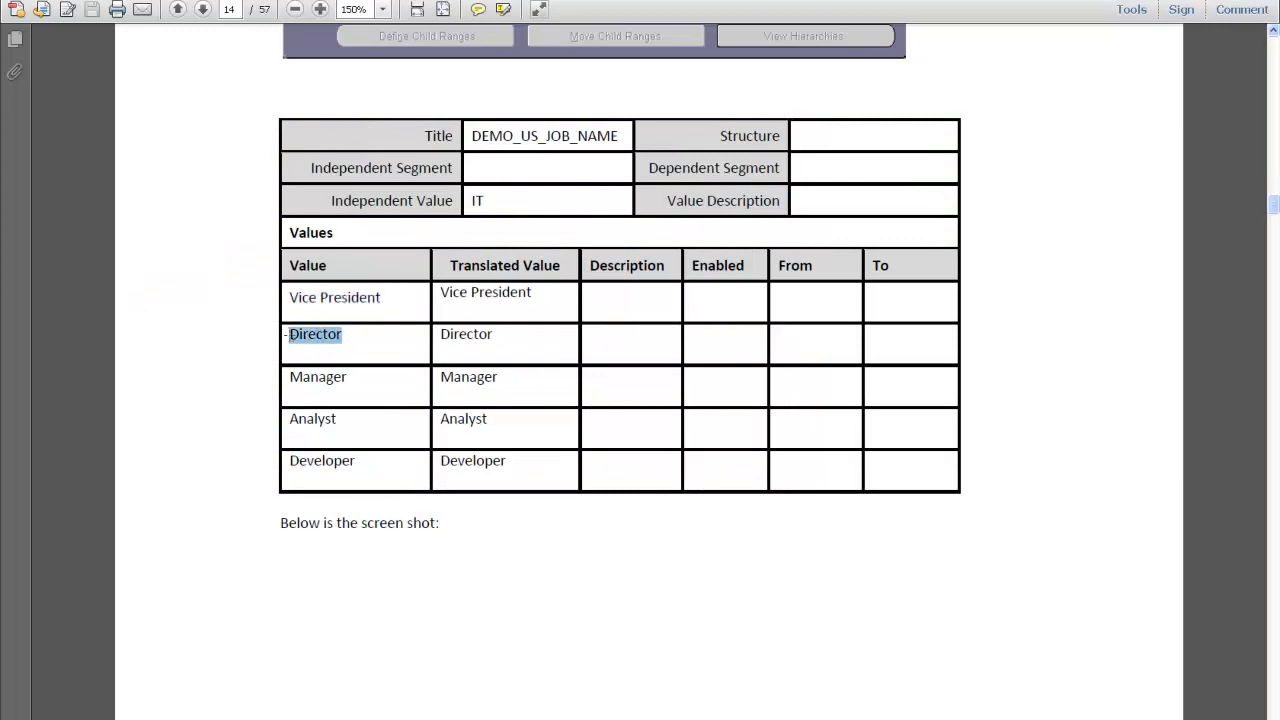
key("alt+Tab")
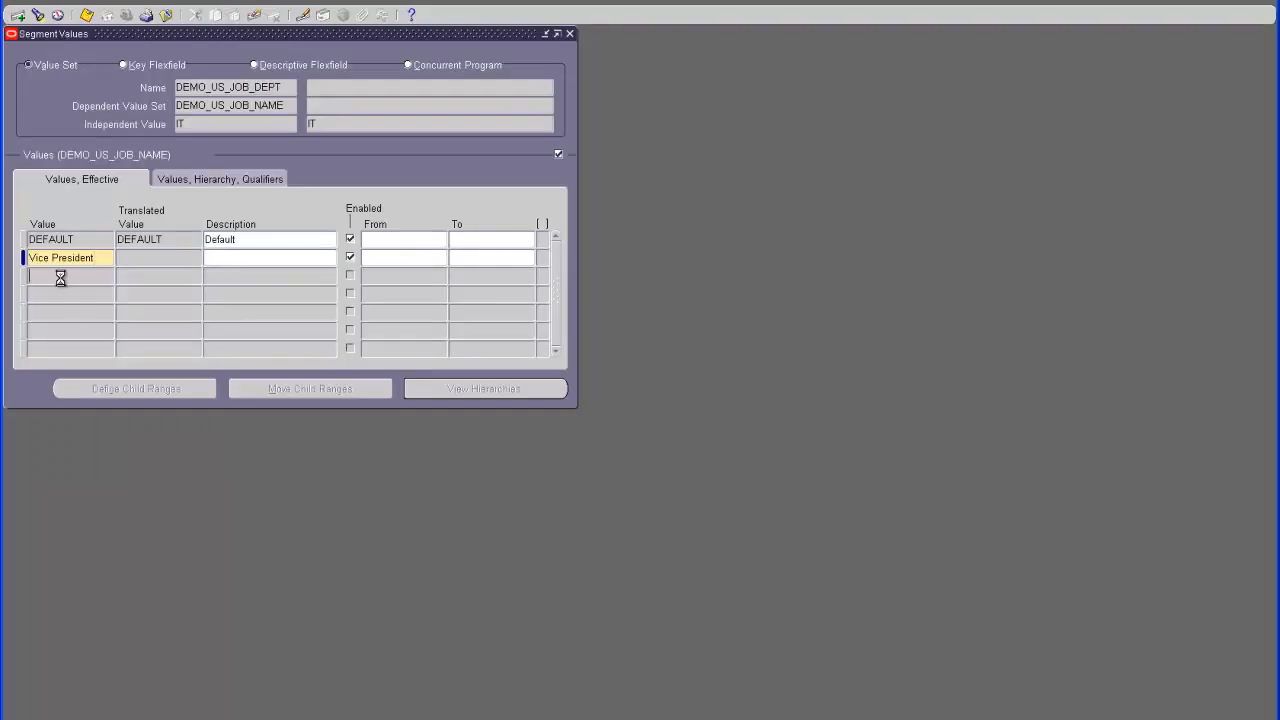
left_click(60, 277)
type("Director")
Copy Manager from the guide's IT table and add it as the next value under IT
key("alt+Tab")
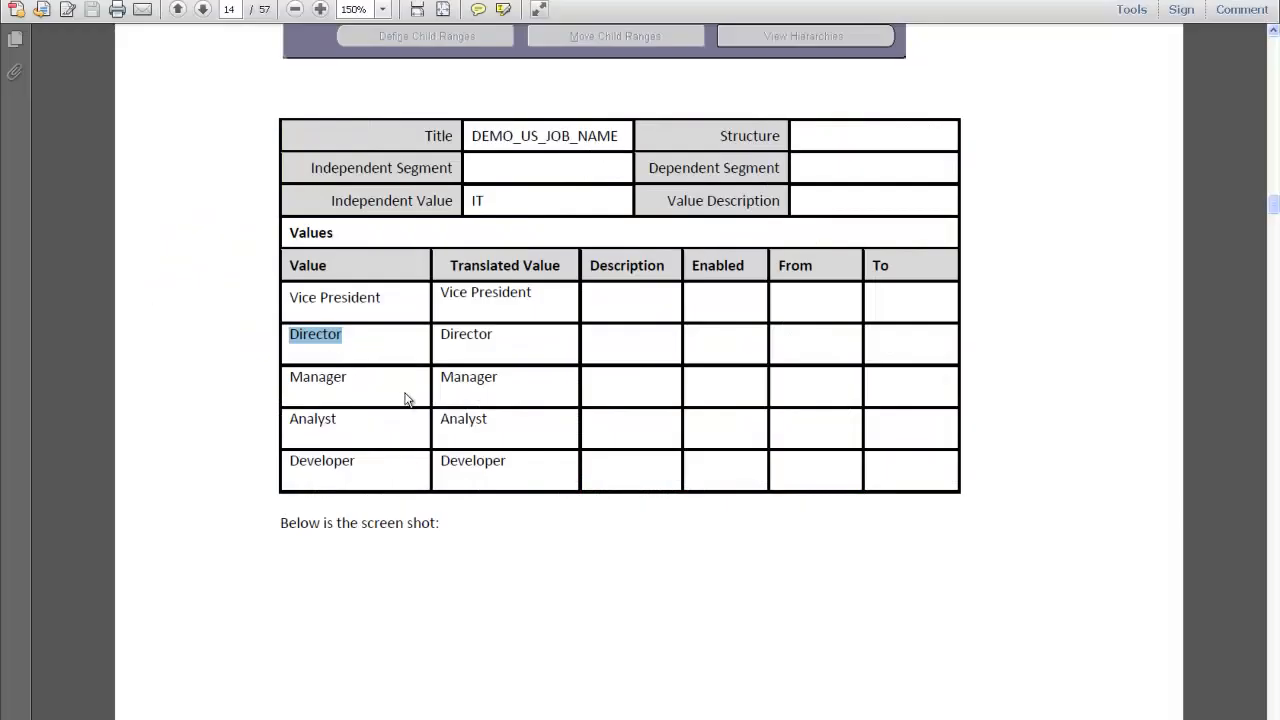
left_click_drag(350, 375, 300, 379)
key("ctrl+c")
key("alt+Tab")
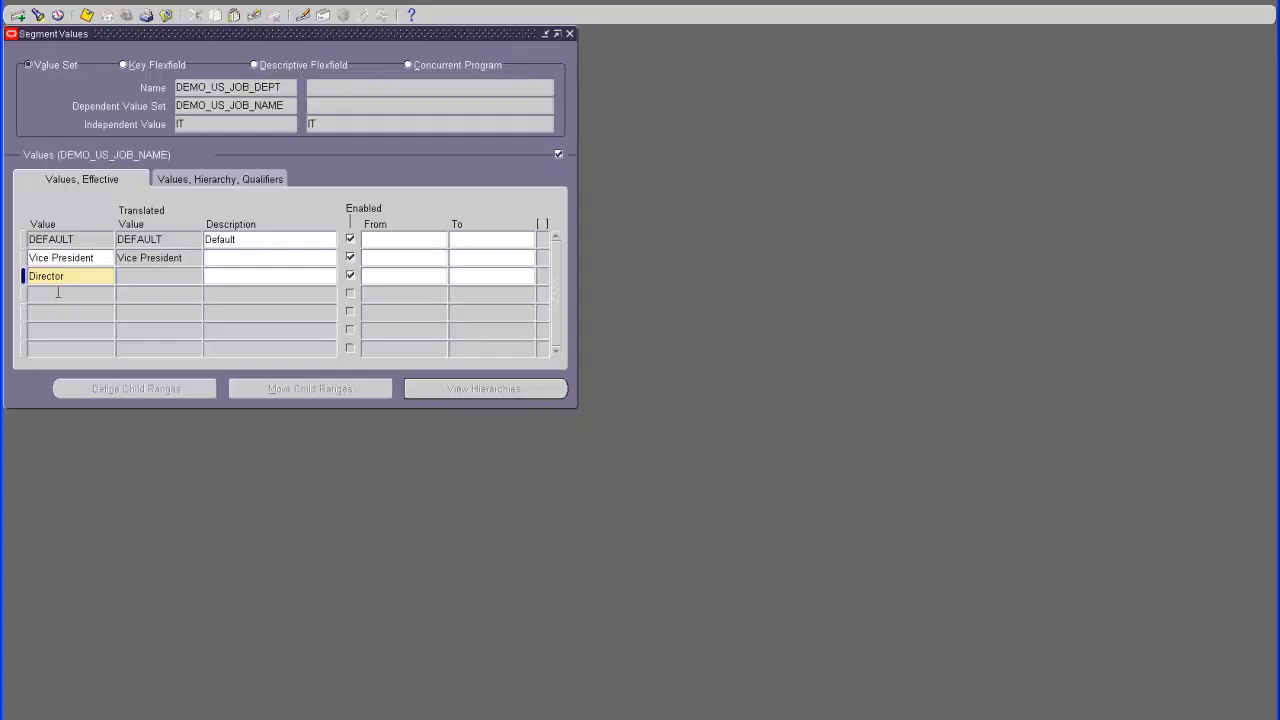
left_click(56, 293)
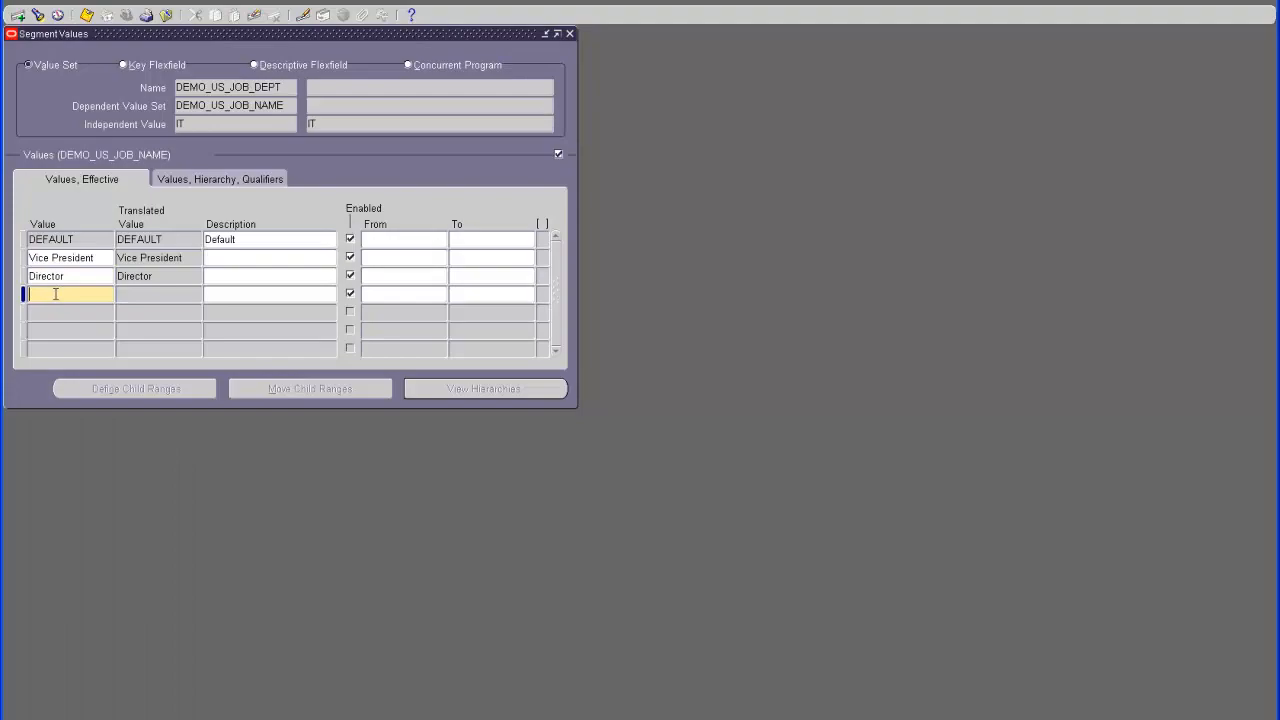
key("ctrl+v")
Copy Analyst from the guide's IT table and add it as a further value under IT
key("alt+Tab")
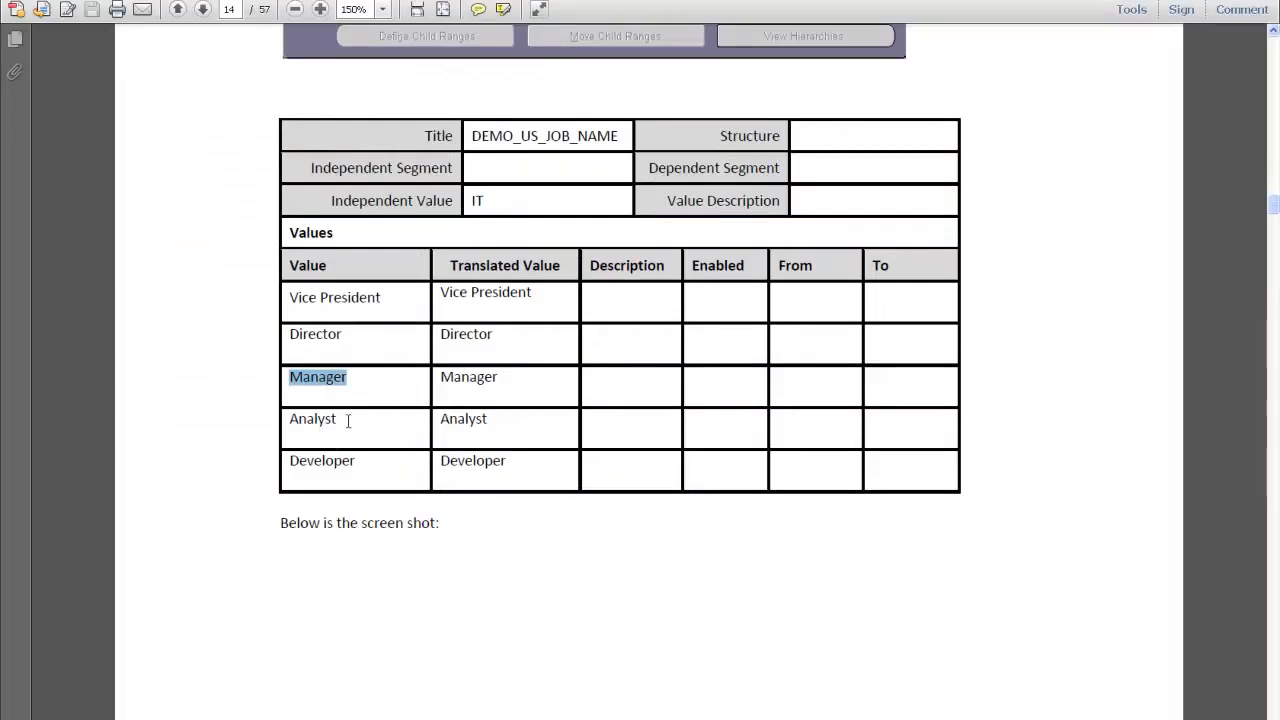
left_click_drag(348, 420, 281, 419)
key("ctrl+c")
key("alt+Tab")
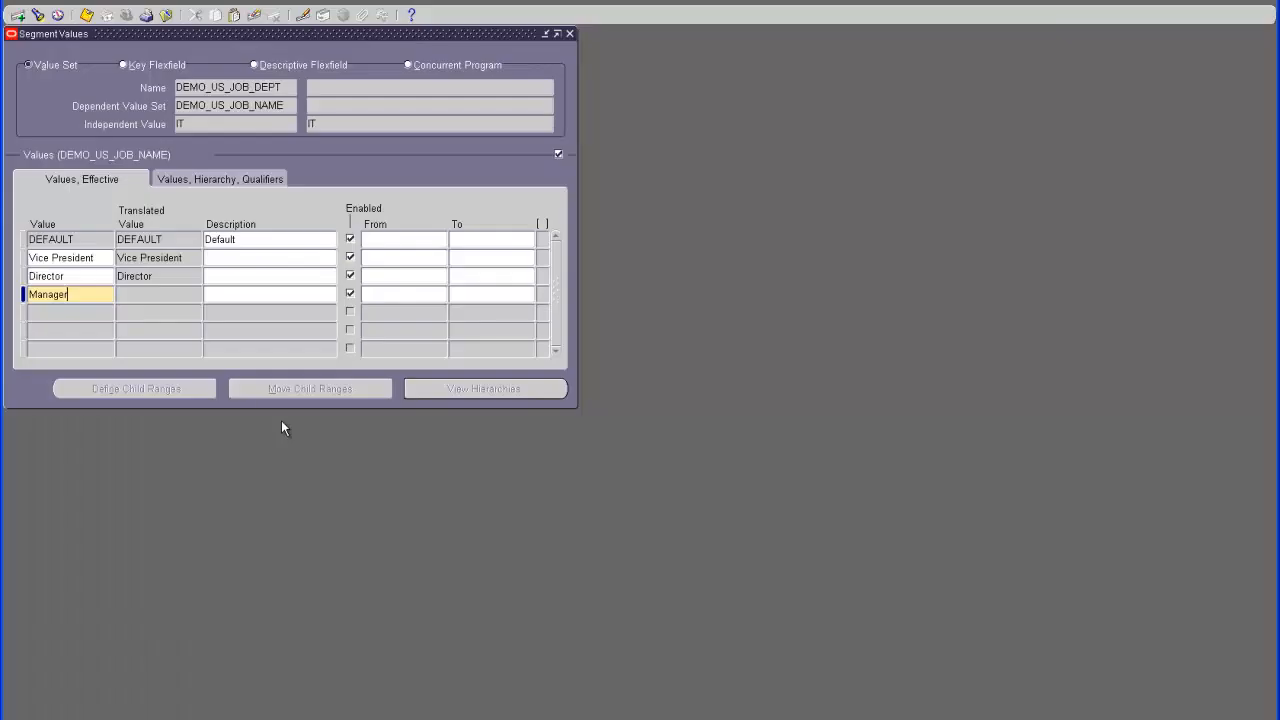
left_click(66, 312)
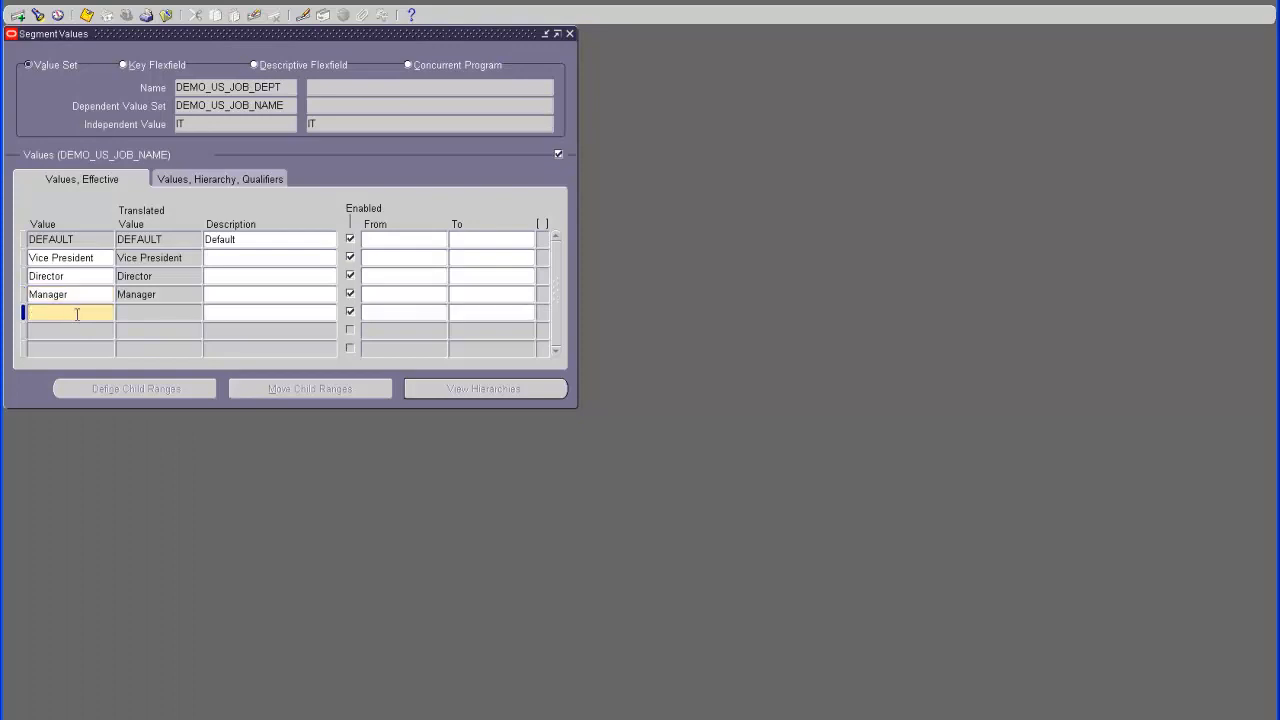
key("ctrl+v")
Add Developer from the guide as the last value under IT and save the IT values
key("alt+Tab")
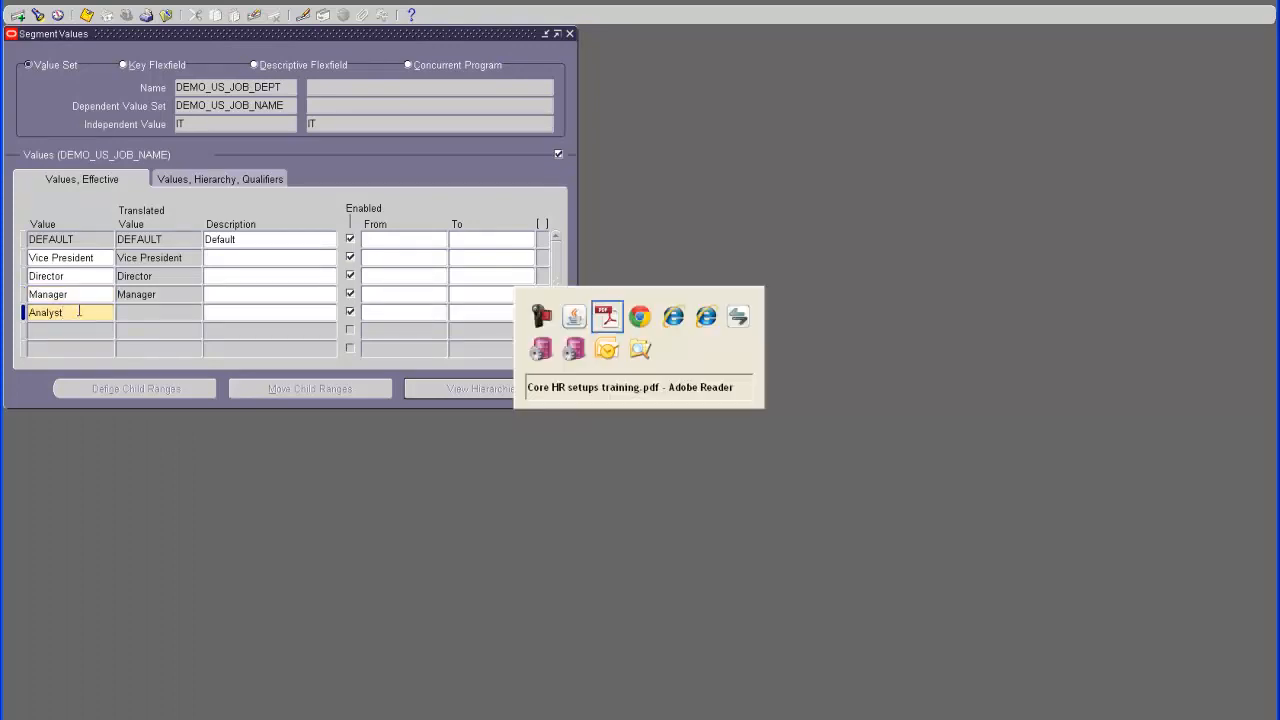
left_click_drag(357, 460, 290, 460)
key("ctrl+c")
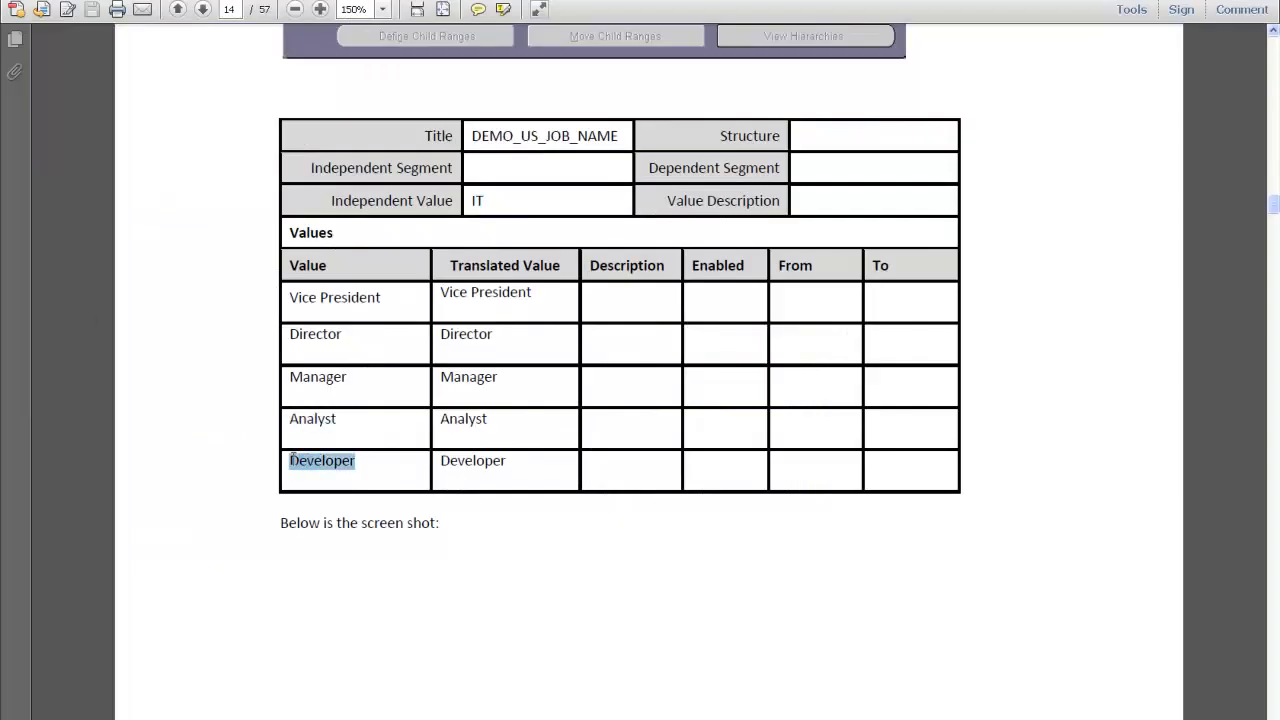
key("alt+Tab")
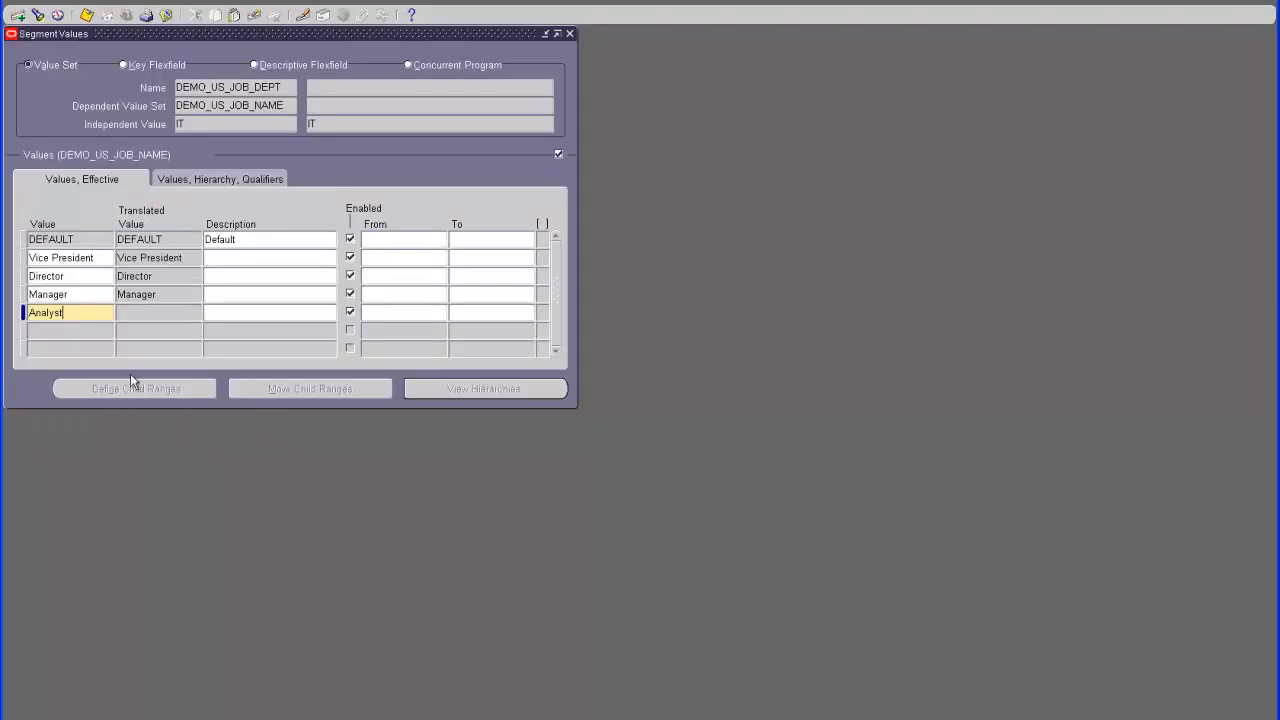
left_click(101, 334)
key("ctrl+v")
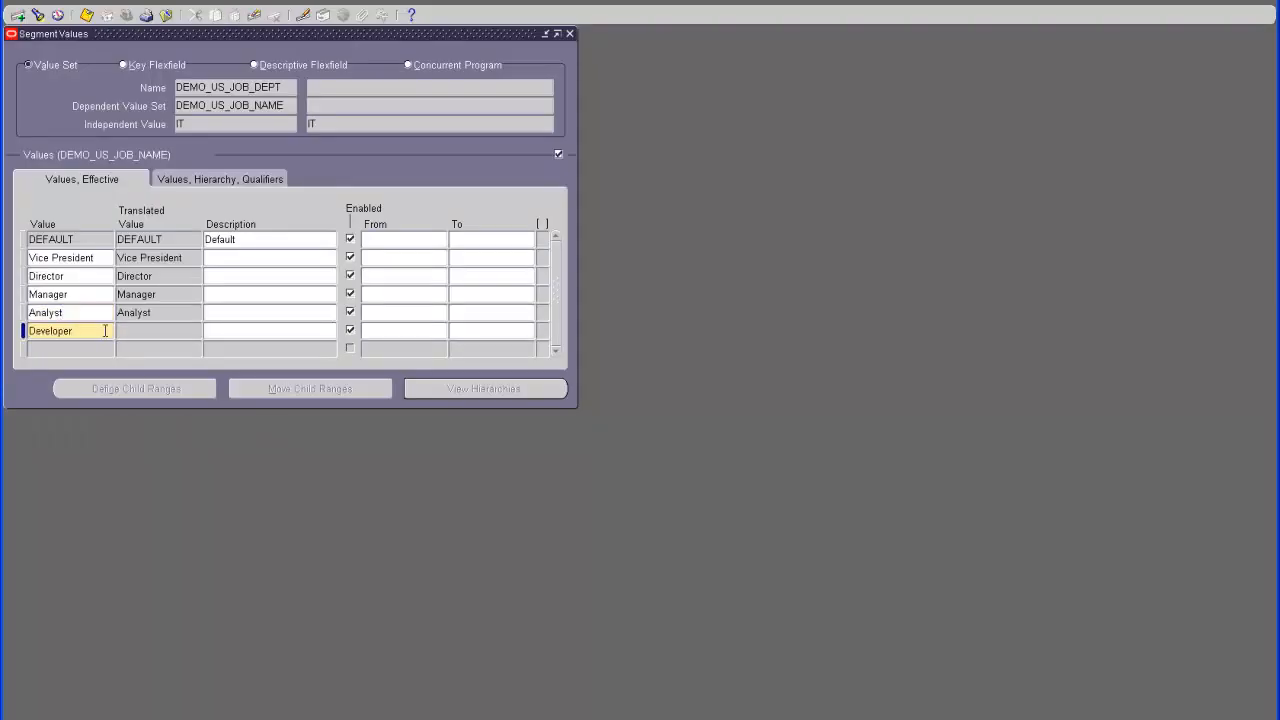
key("alt+Tab")
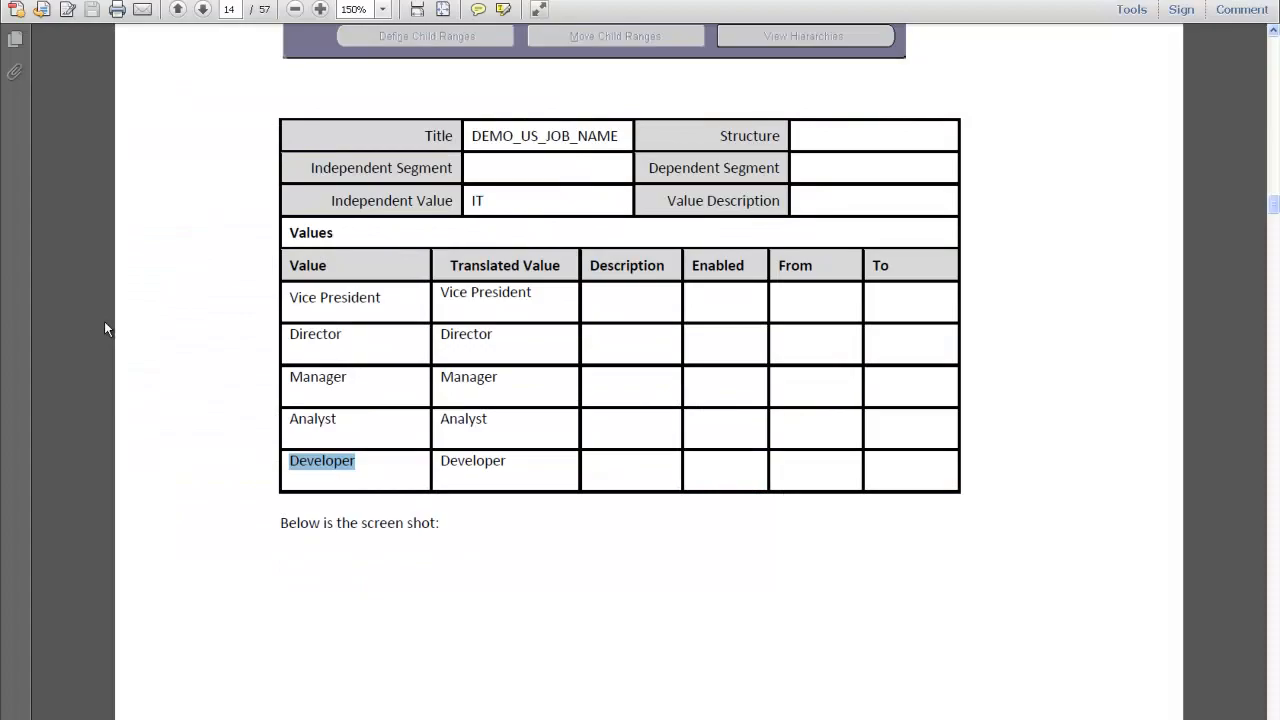
key("alt+Tab")
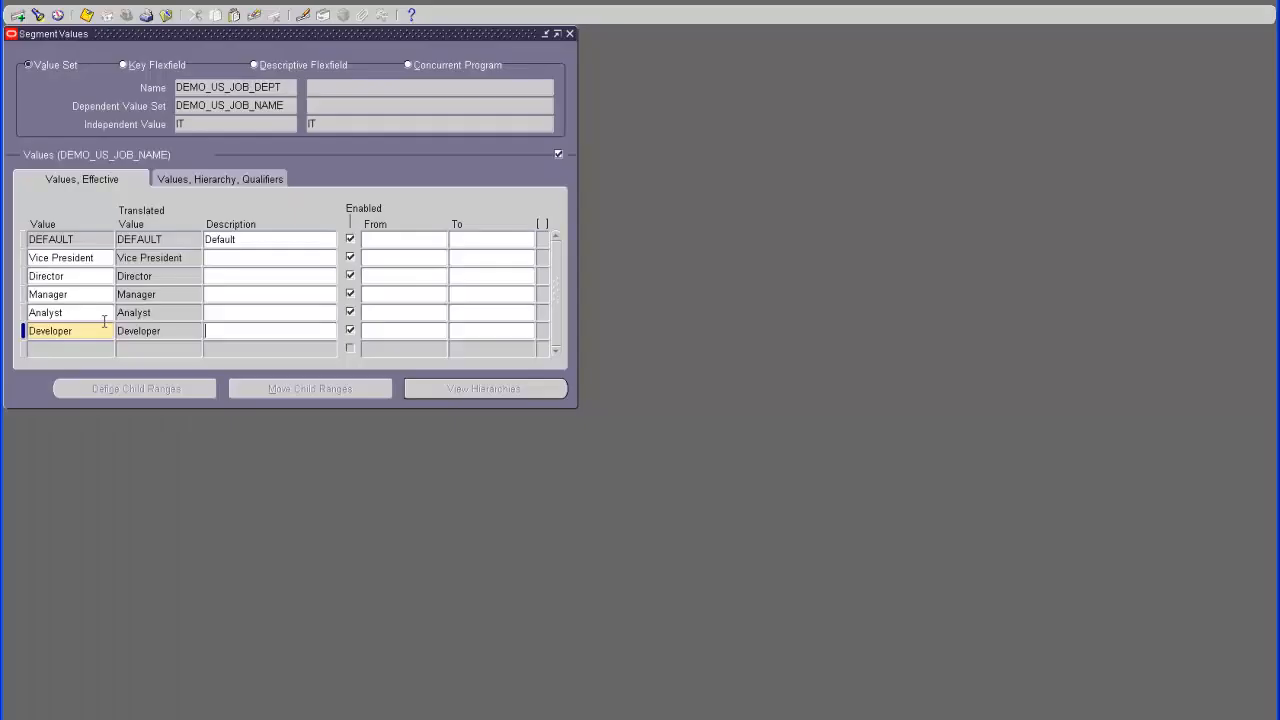
left_click(87, 16)
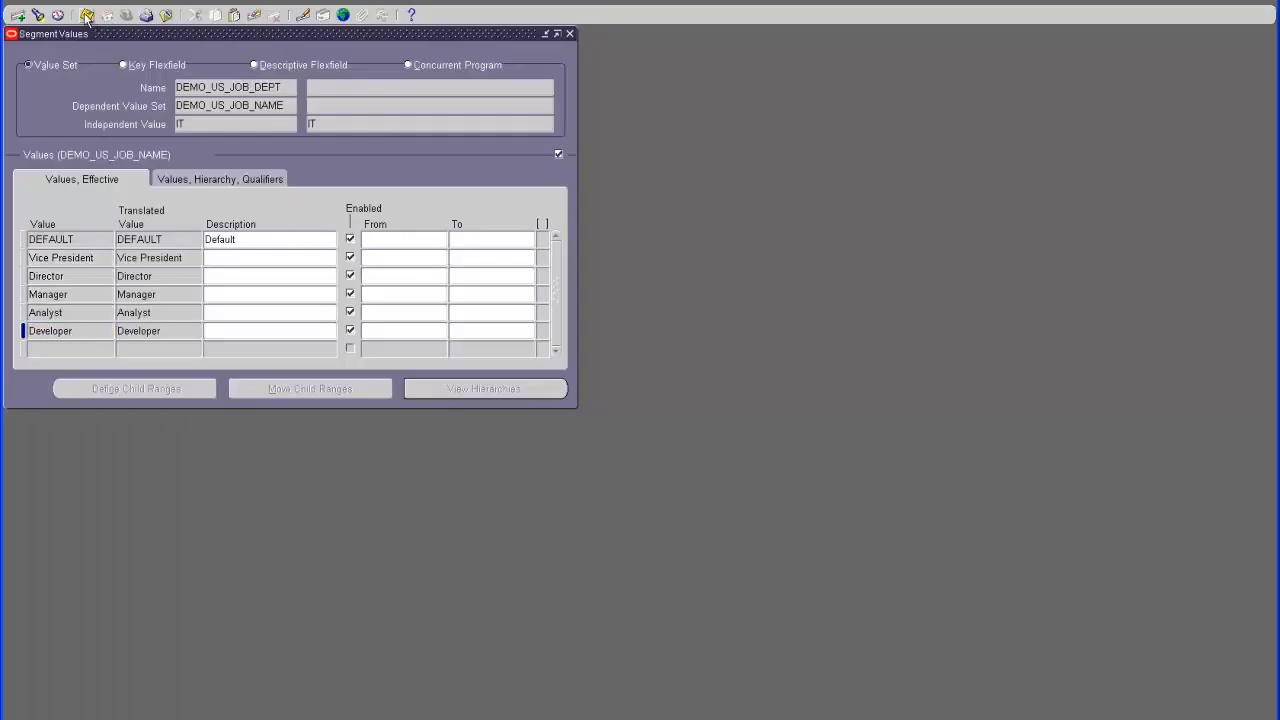
Find the DEMO_US_JOB_LEVEL setup table in the PDF guide and copy its title DEMO_US_JOB_LEVEL
key("alt+Tab")
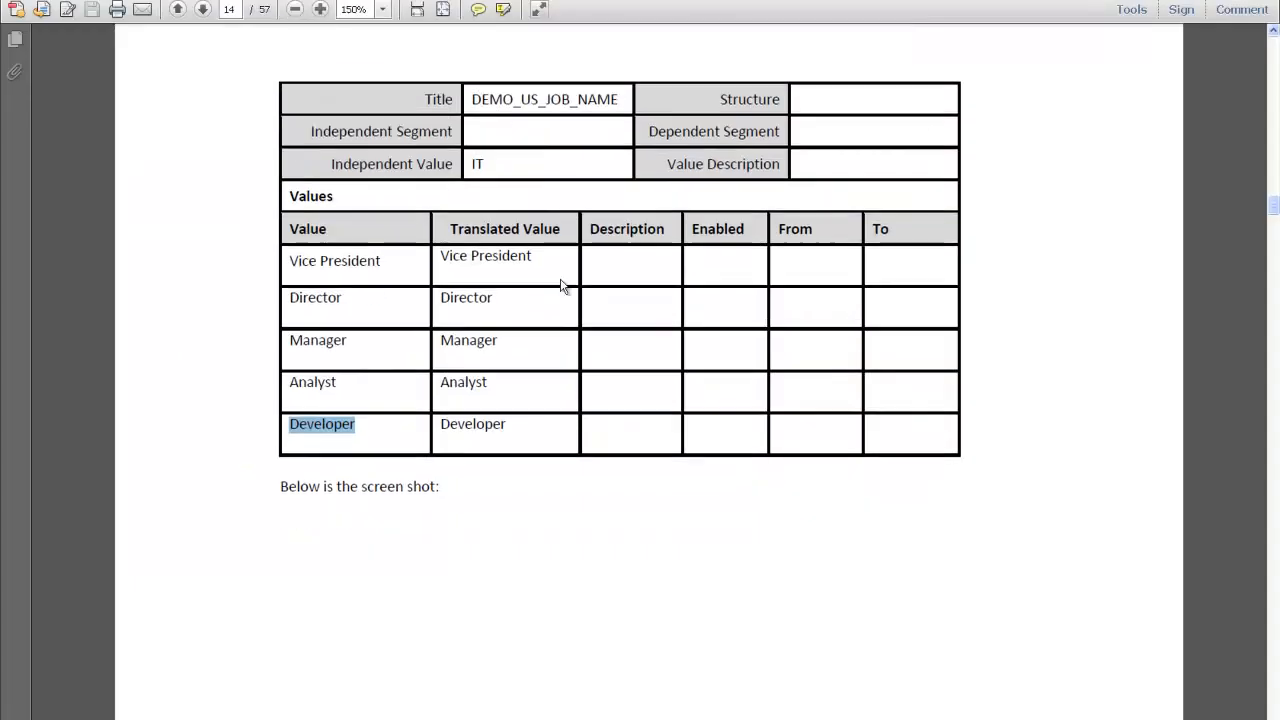
scroll(783, 415, "down", 10)
scroll(783, 410, "down", 8)
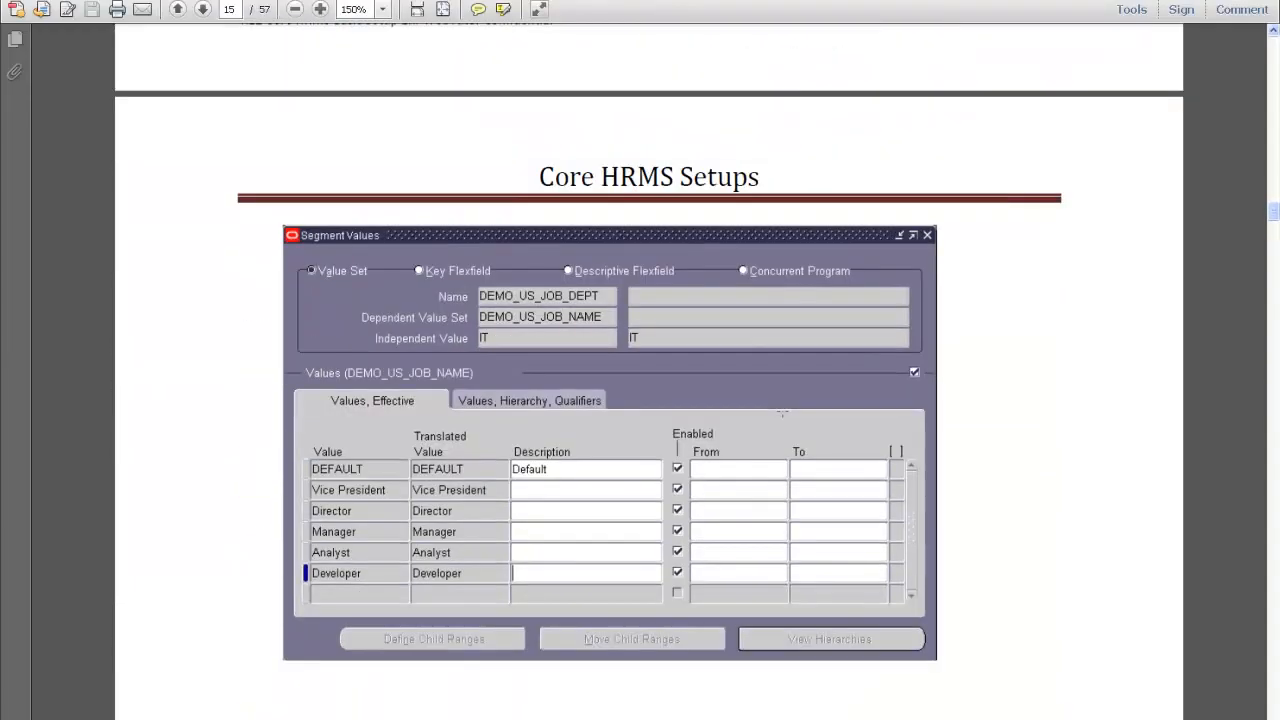
scroll(783, 414, "down", 3)
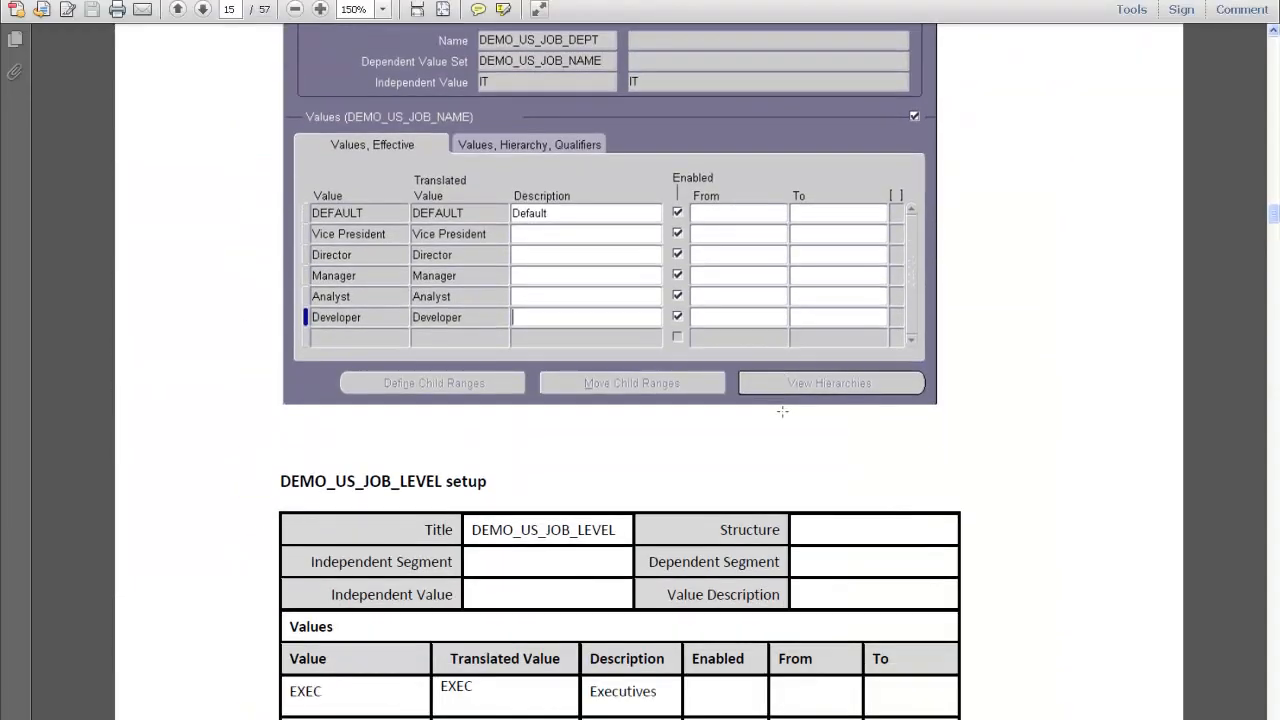
scroll(785, 418, "down", 3)
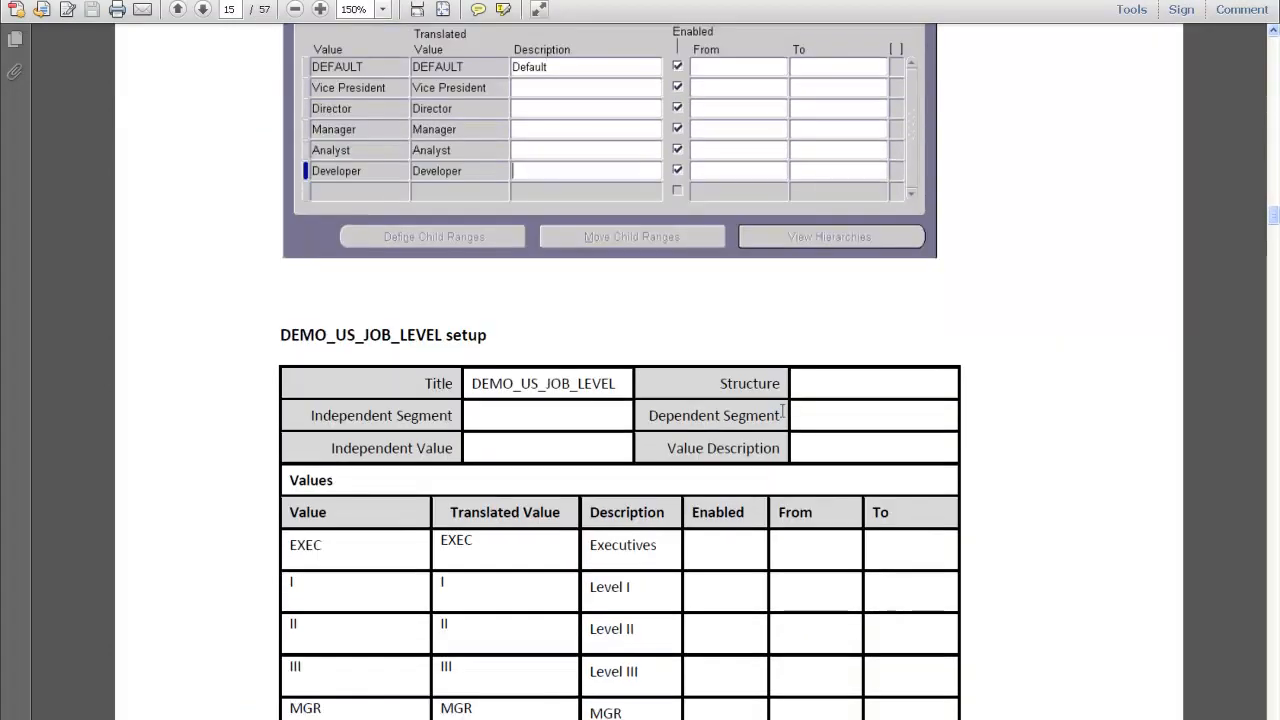
scroll(785, 418, "up", 2)
scroll(783, 416, "up", 1)
scroll(784, 418, "down", 2)
scroll(785, 420, "down", 3)
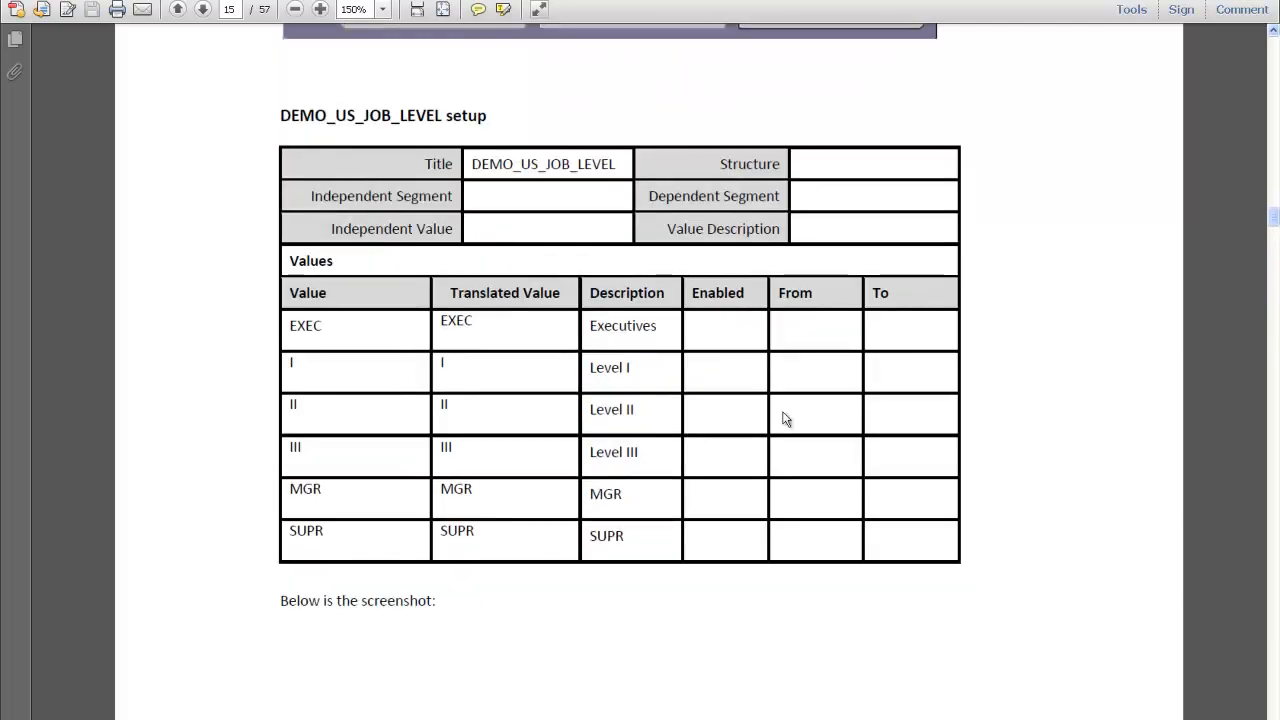
scroll(785, 418, "down", 3)
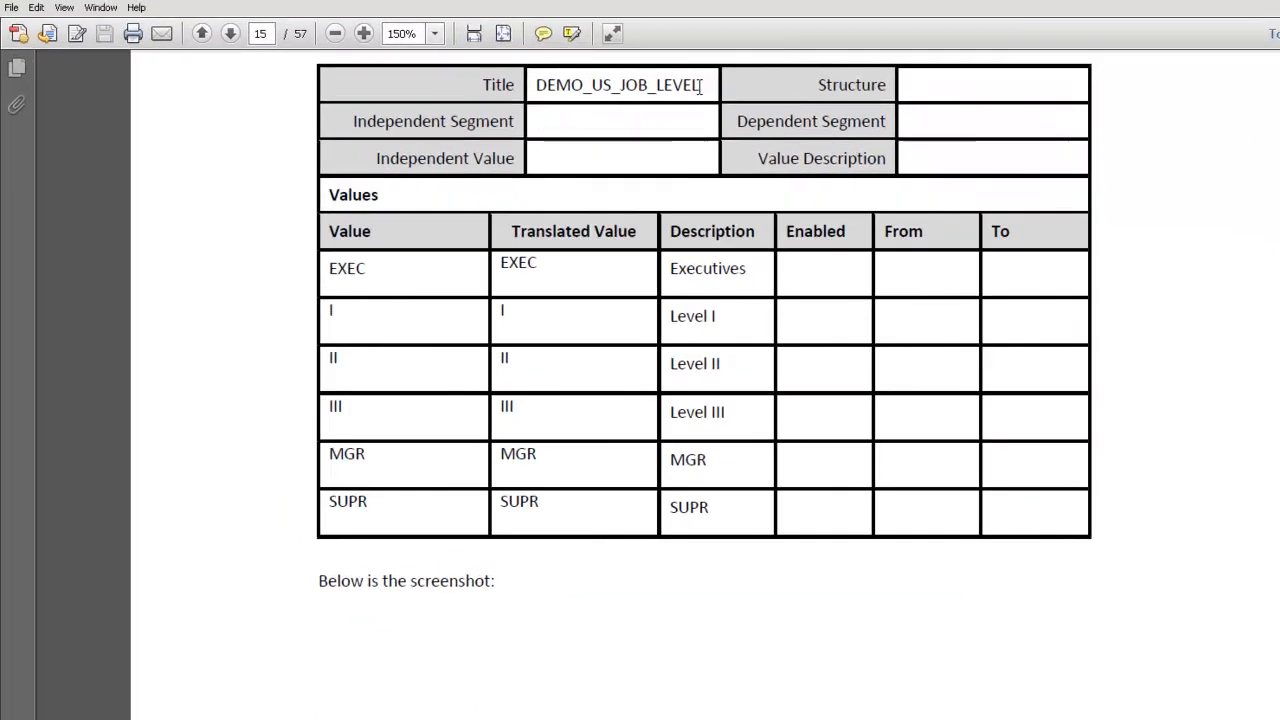
left_click_drag(703, 85, 534, 78)
key("ctrl+c")
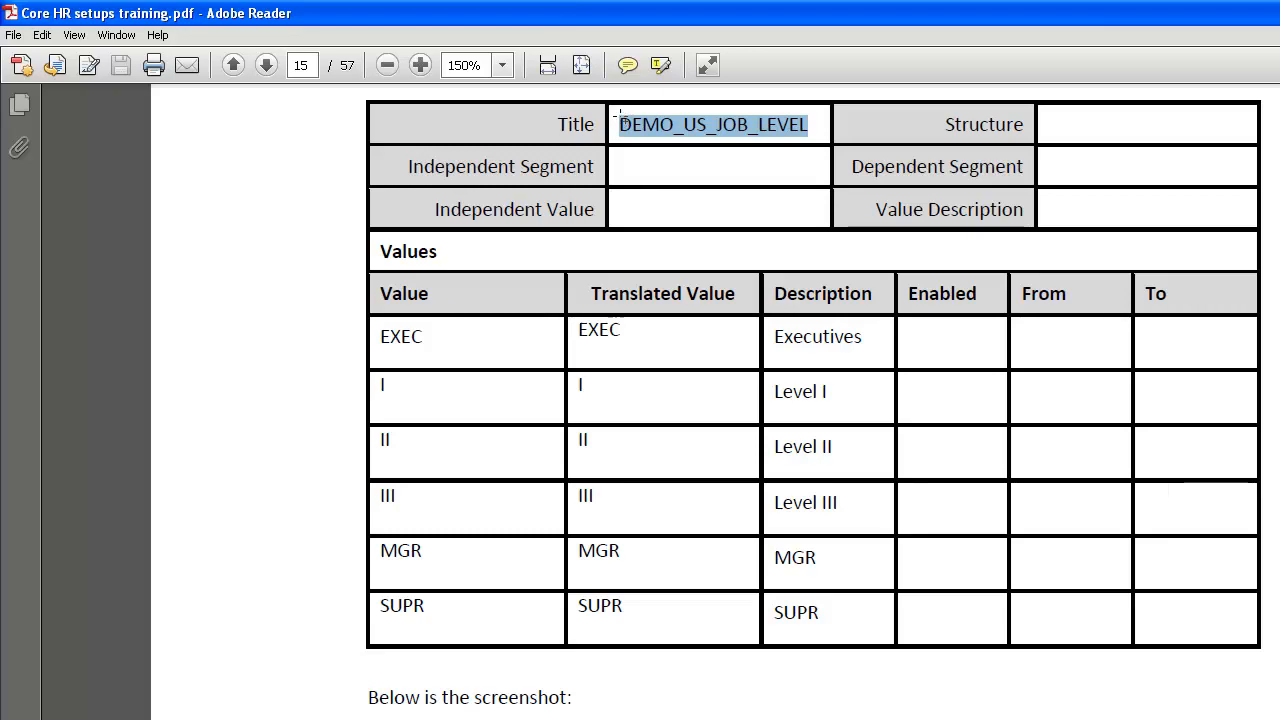
Switch to Oracle Applications and find the segment values of the DEMO_US_JOB_LEVEL value set
key("alt+Tab")
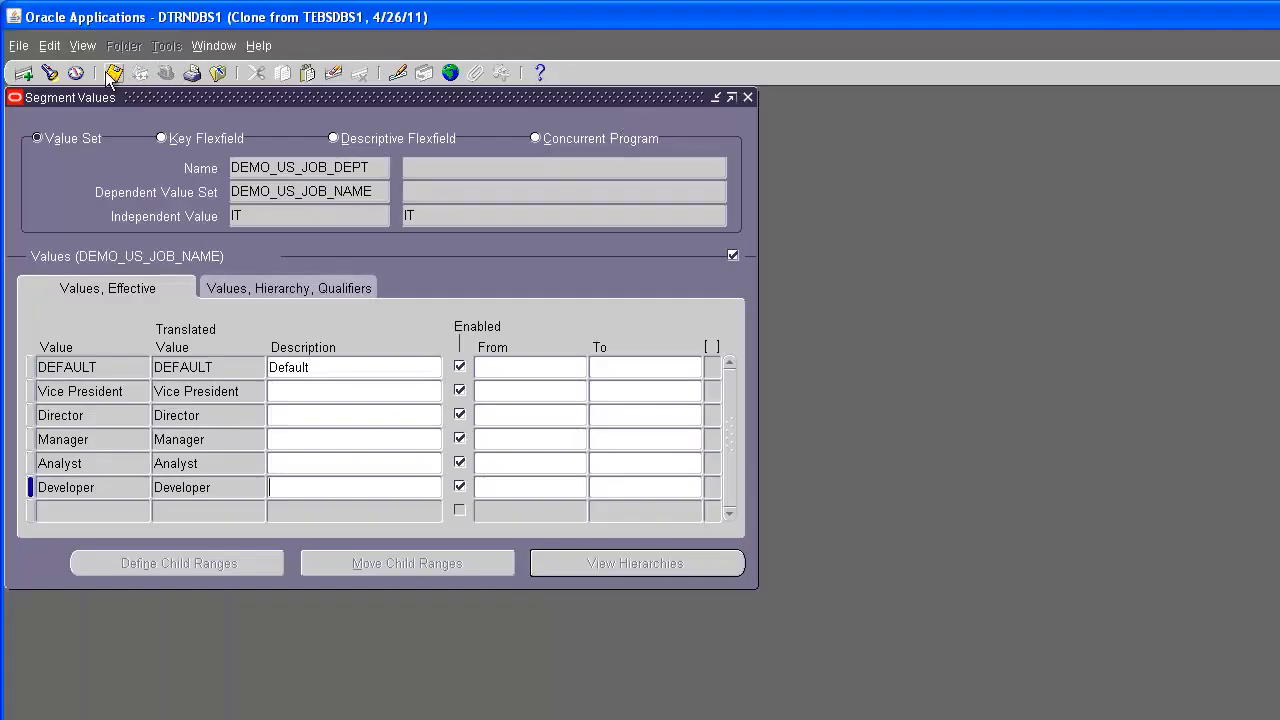
left_click(245, 167)
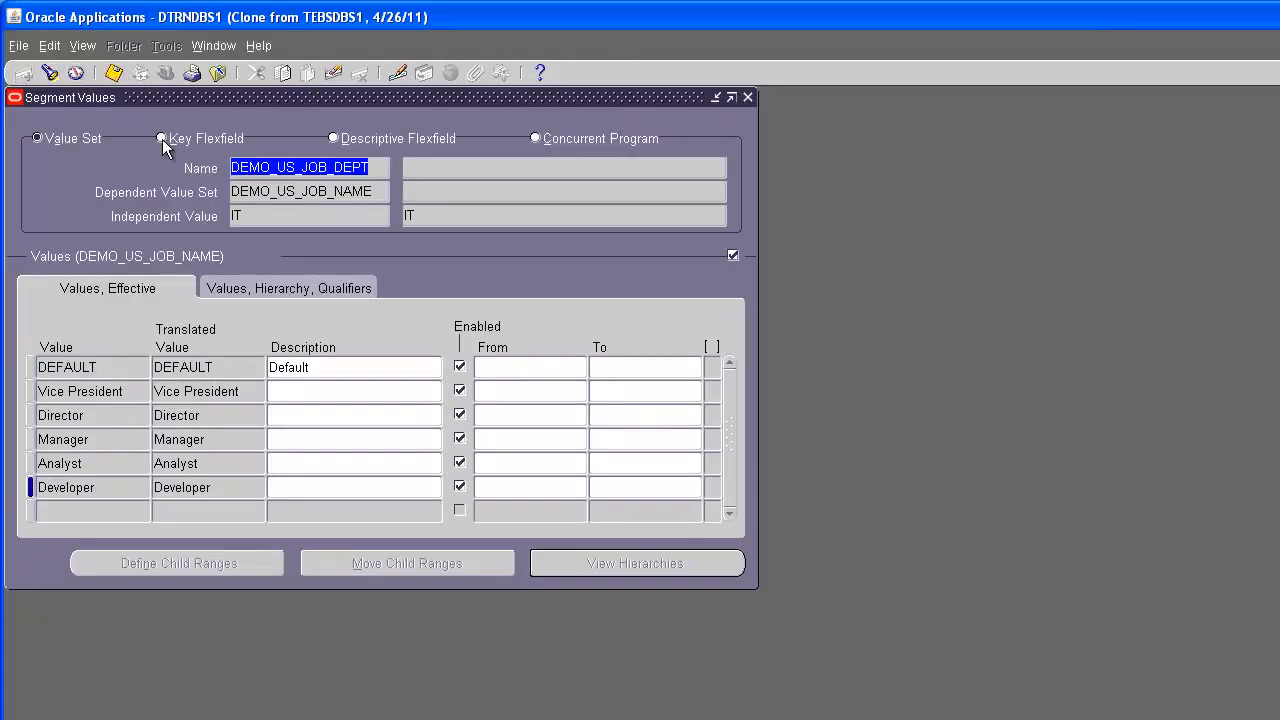
left_click(52, 73)
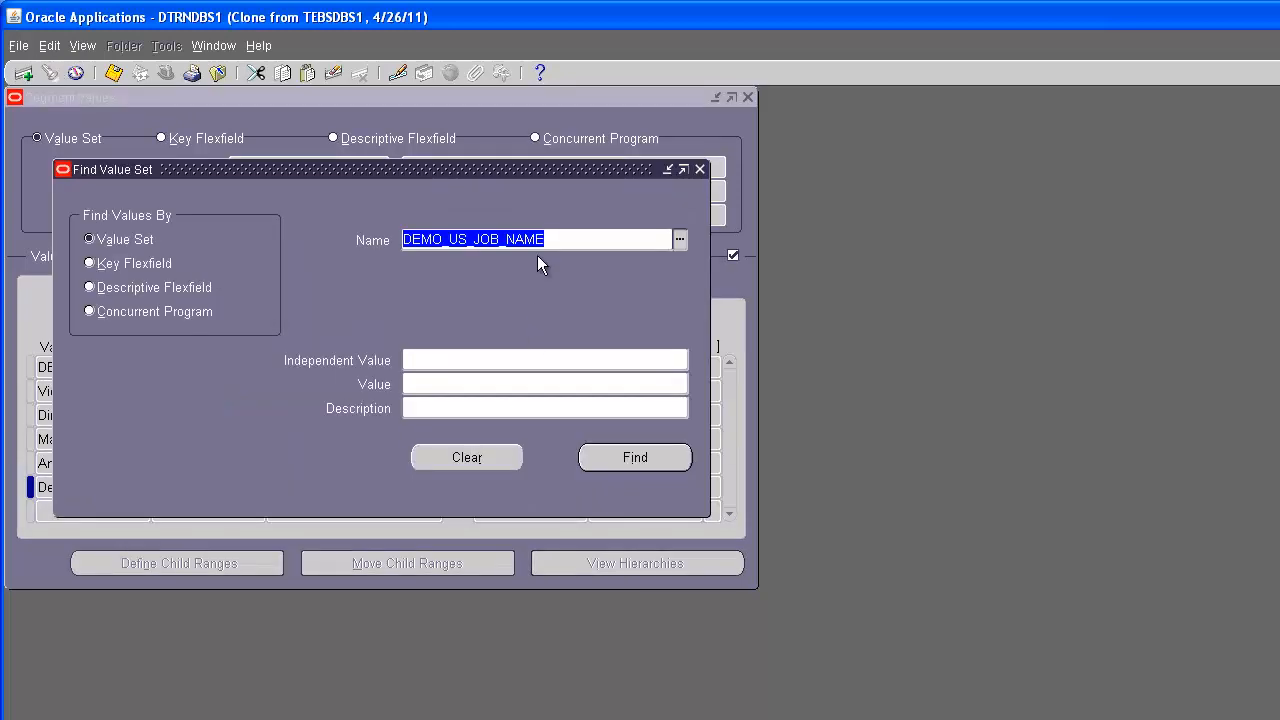
key("ctrl+v")
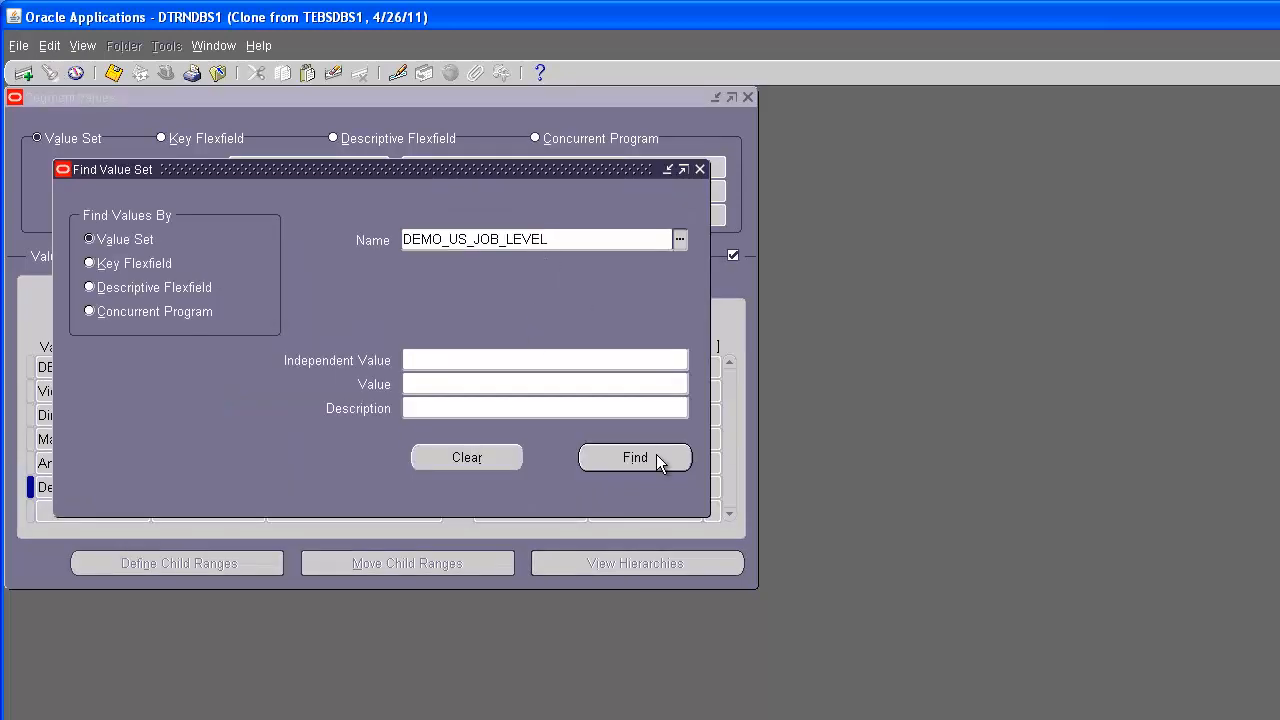
left_click(658, 462)
Copy EXEC from the guide's job level table and add it as the first value, described as Executives
left_click(55, 365)
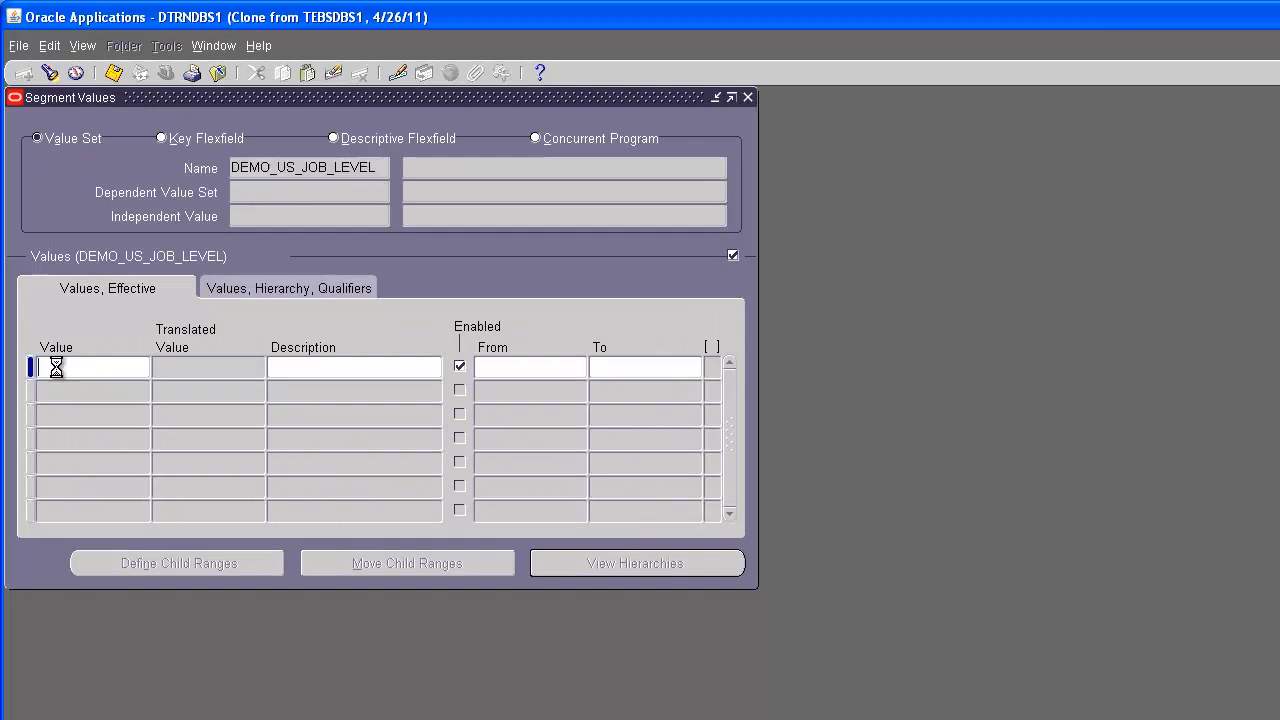
key("alt+Tab")
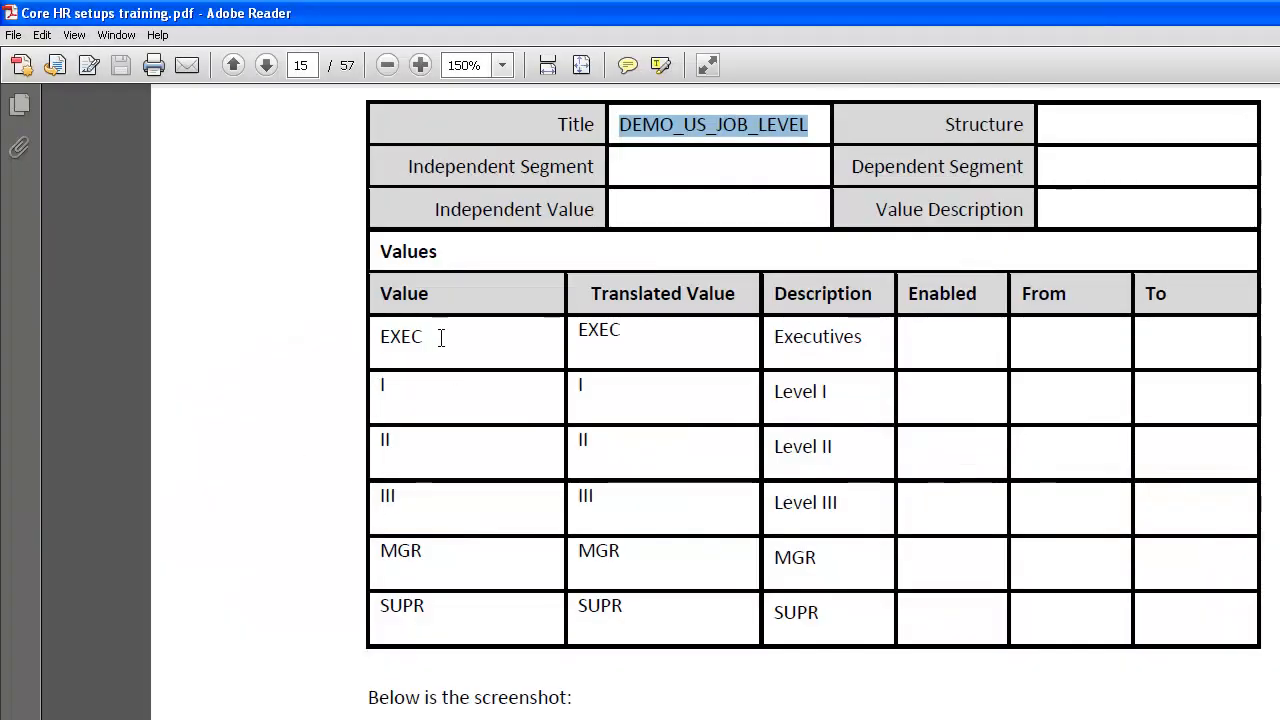
left_click_drag(440, 337, 388, 343)
key("ctrl+c")
key("alt+Tab")
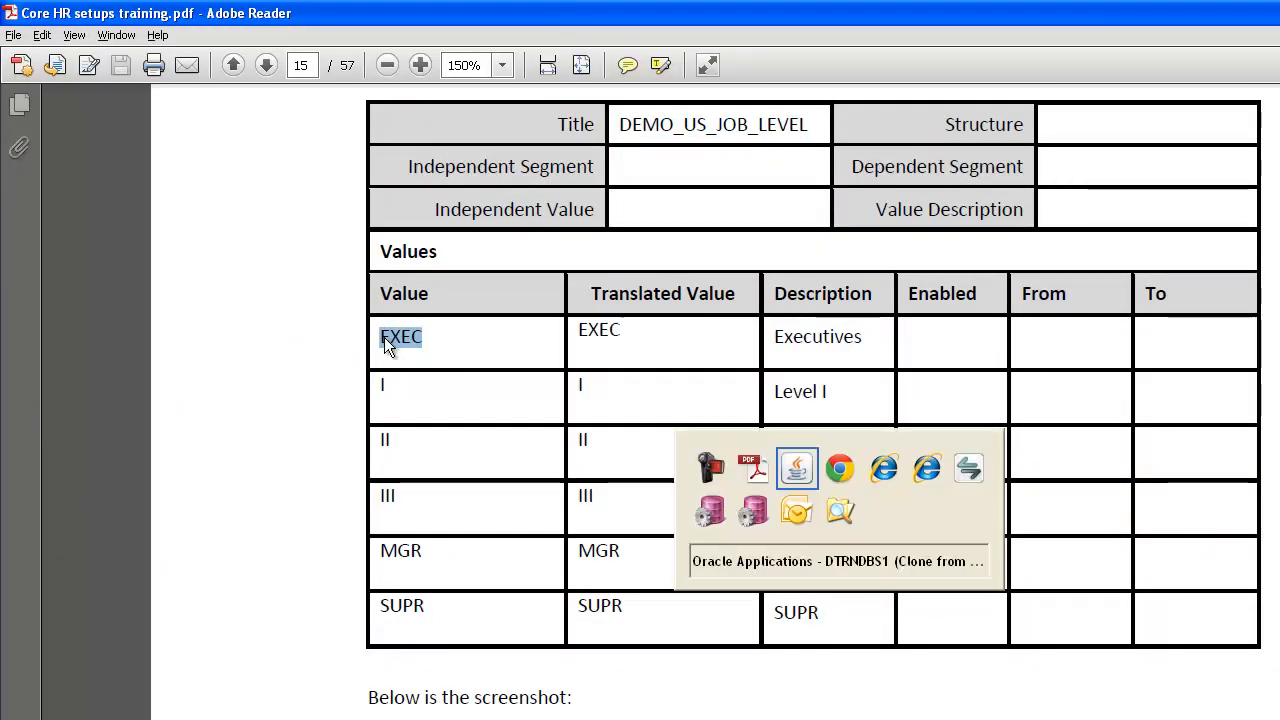
key("ctrl+v")
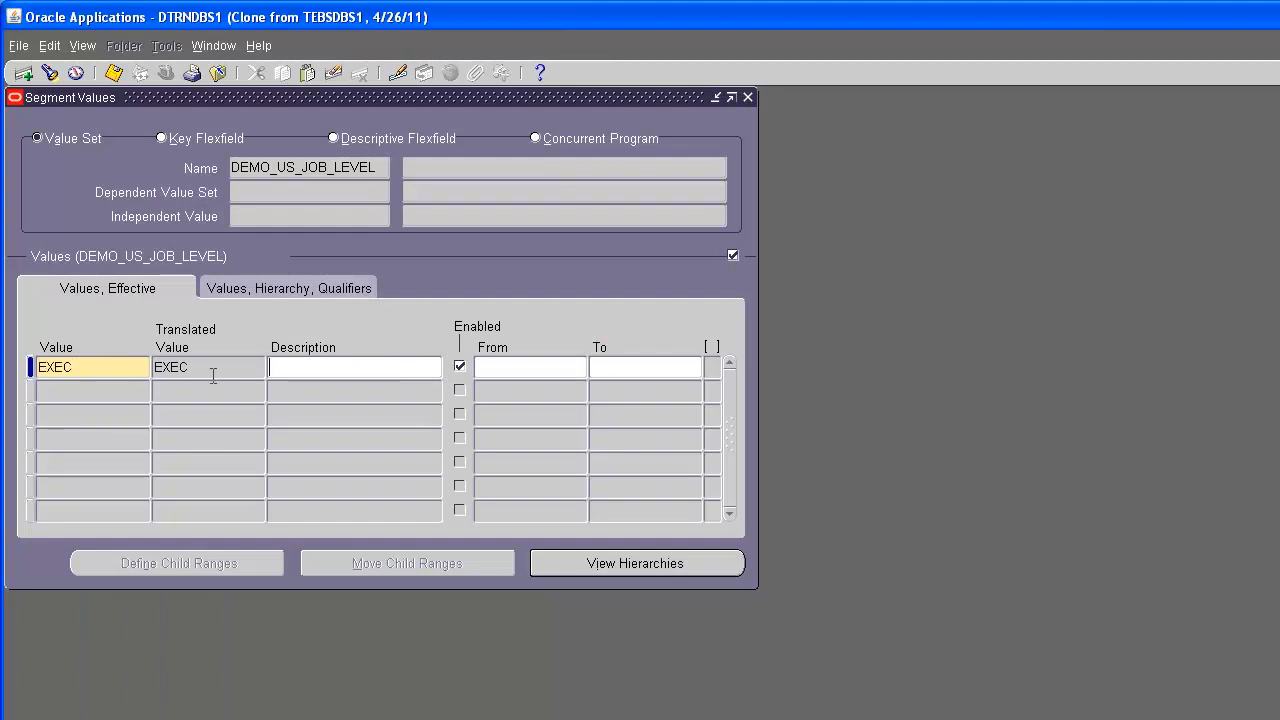
type("ecutives")
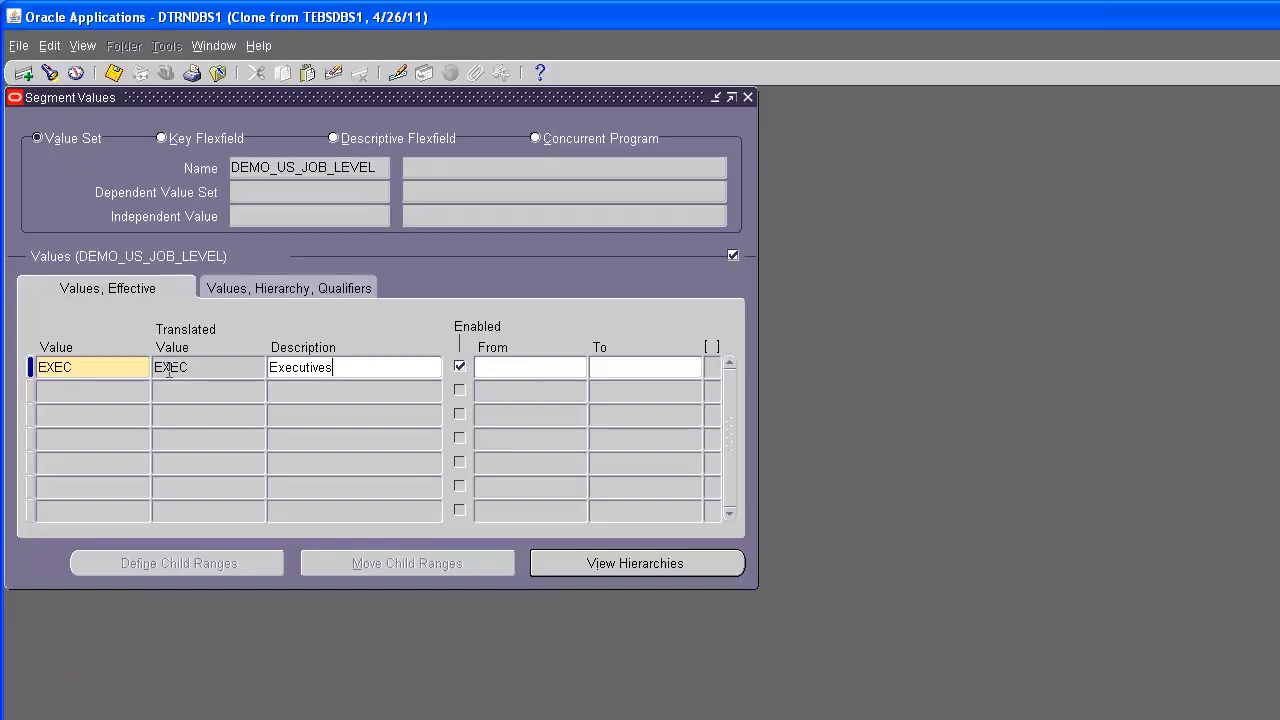
Add the value I with the description Level I below EXEC, checking it against the PDF guide
left_click(96, 395)
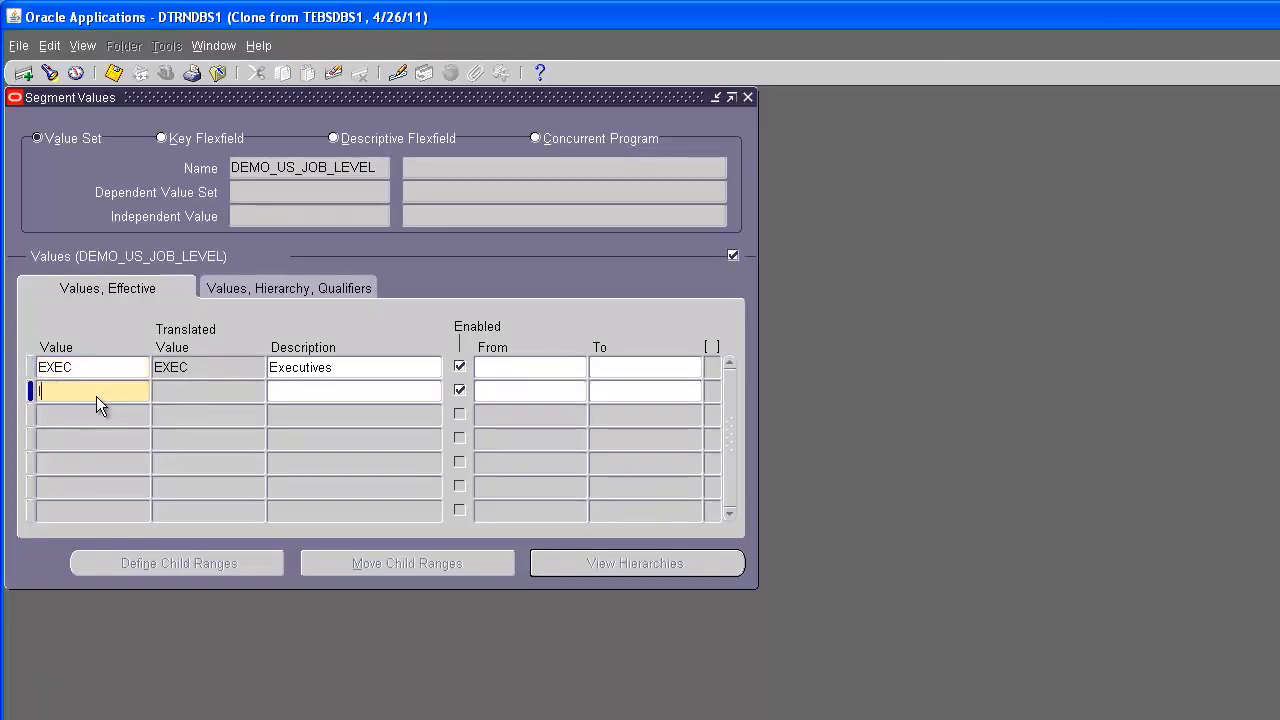
type("Level")
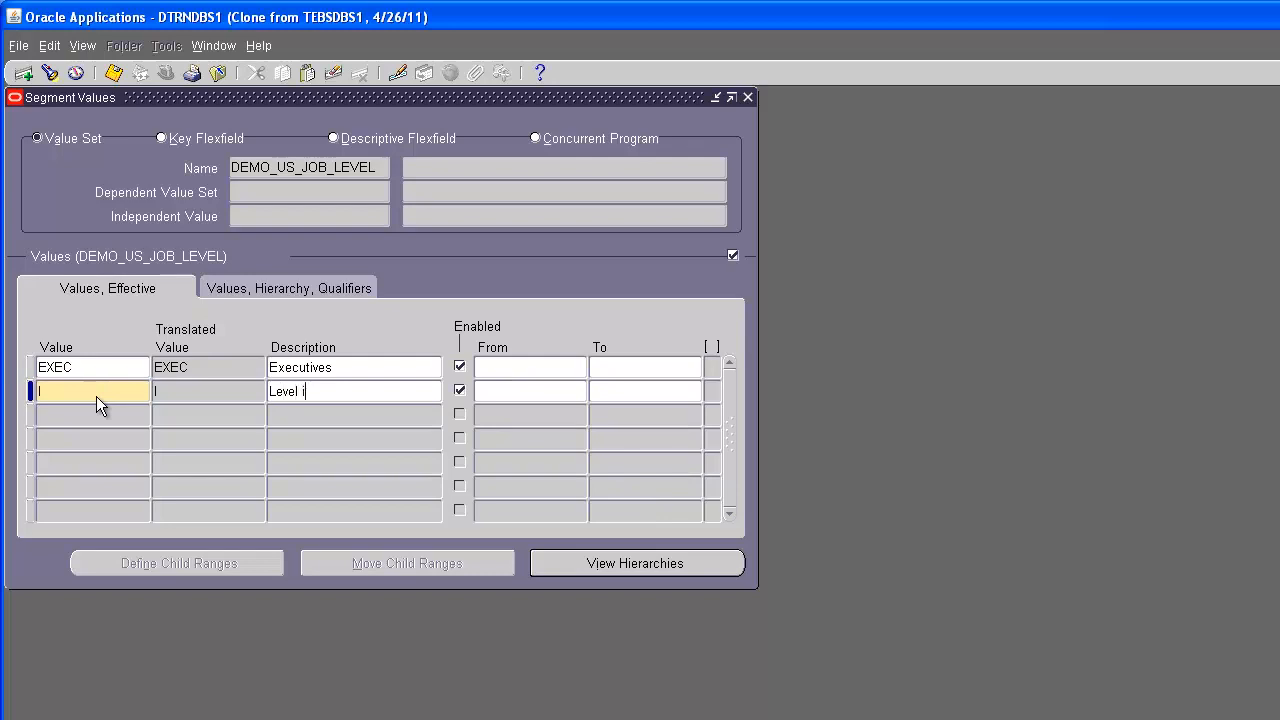
type(" i")
key("BackSpace")
key("alt+Tab")
key("alt+Tab")
Add the value II with the description Level II as the third job level
left_click(52, 418)
type("II")
key("Tab")
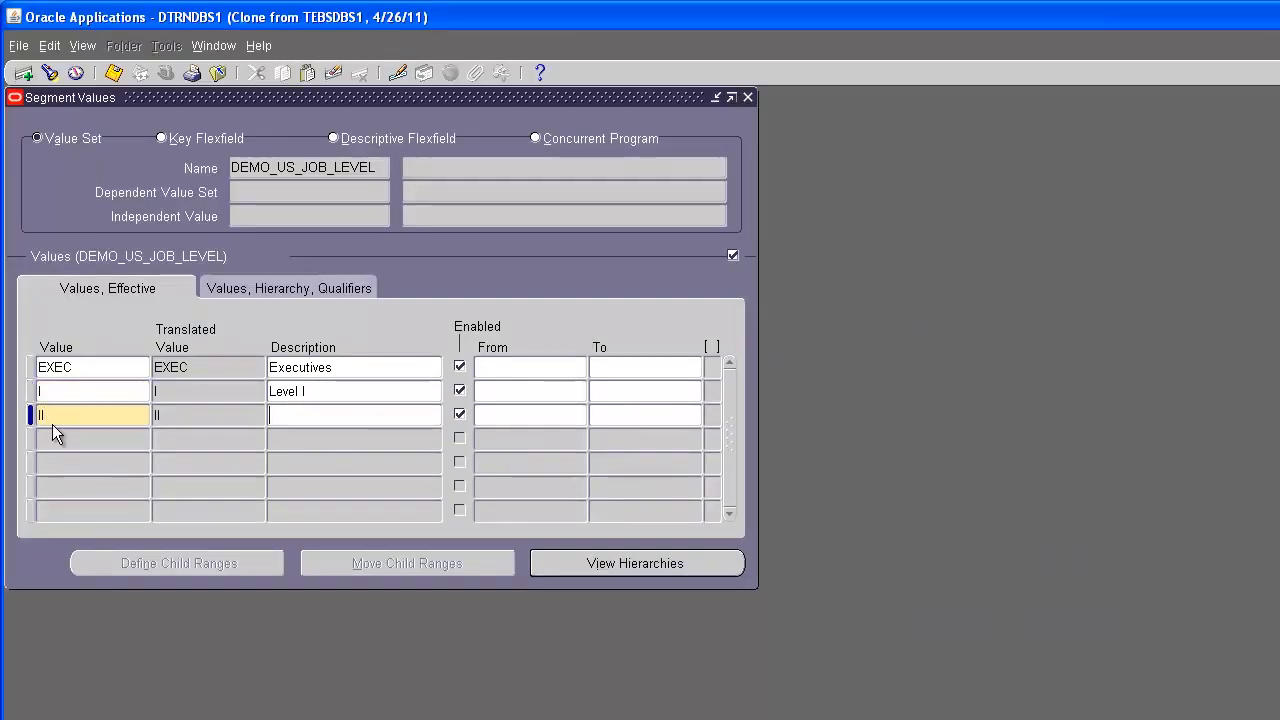
type("Level II")
Add the value III with the description Level III as the fourth job level
left_click(63, 444)
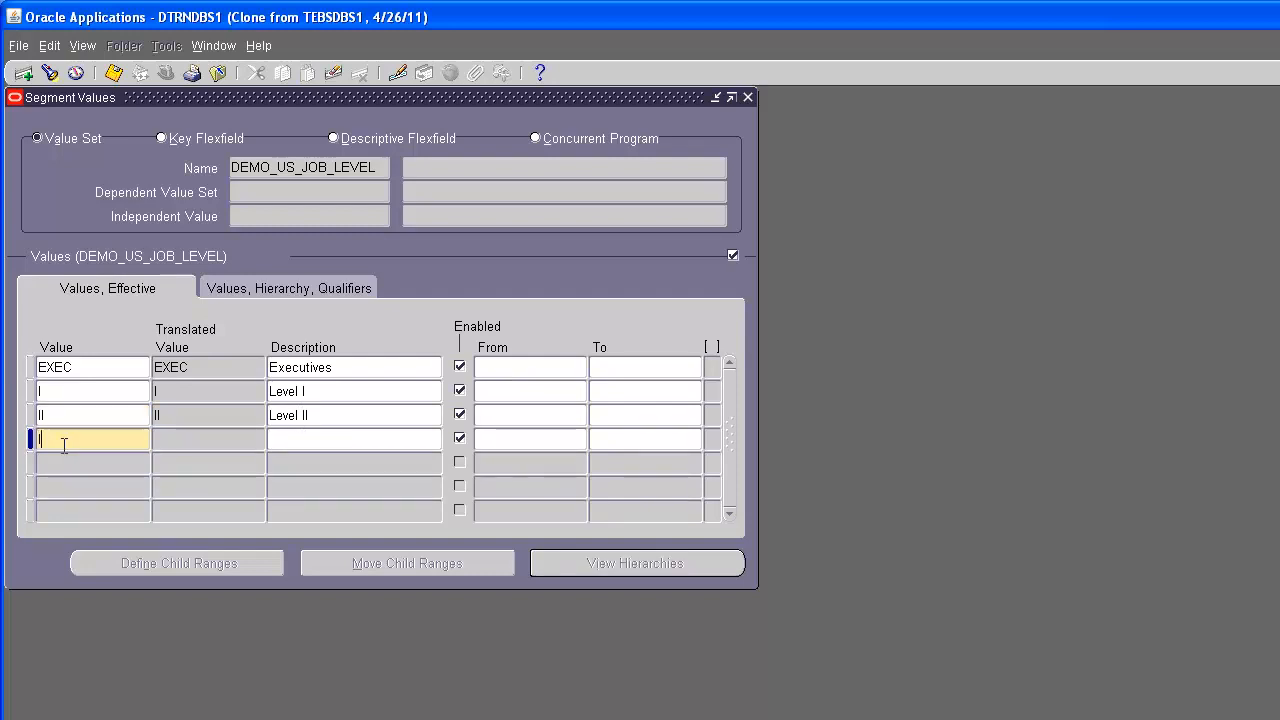
type("III")
key("Tab")
type("L")
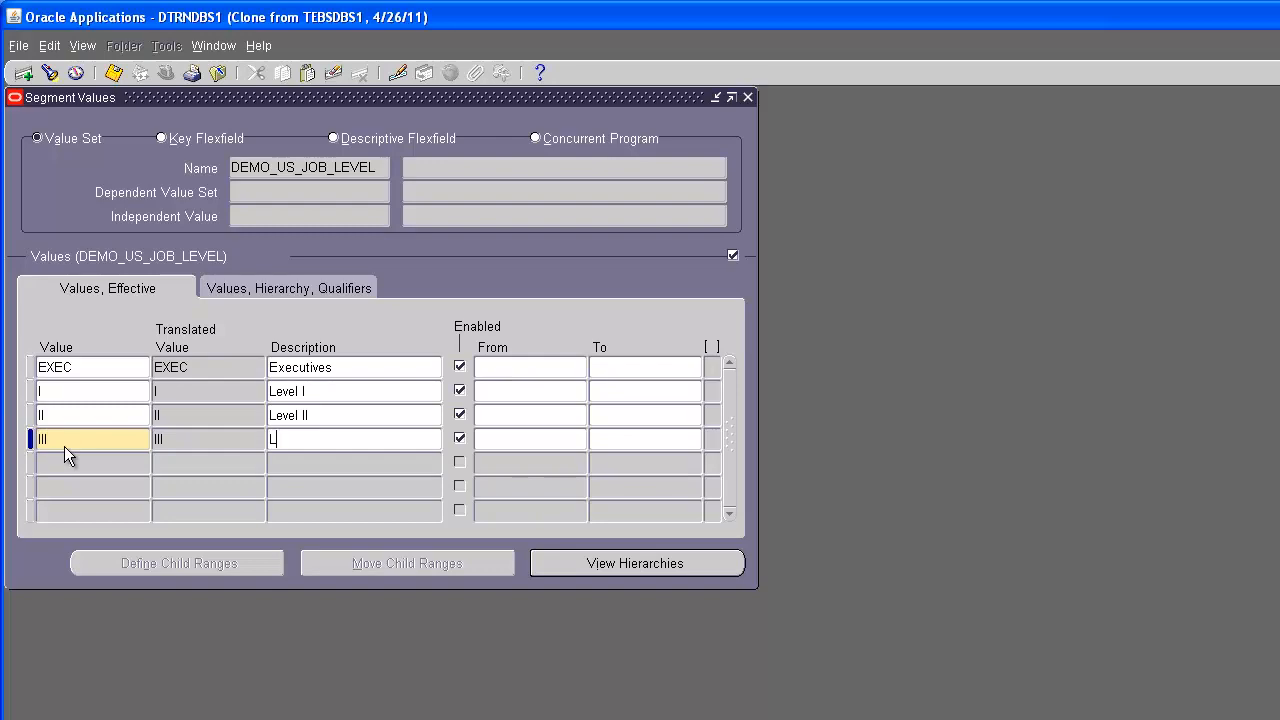
type("evel III")
Copy MGR from the guide's job level table and enter it as the fifth value and its description
key("alt+Tab")
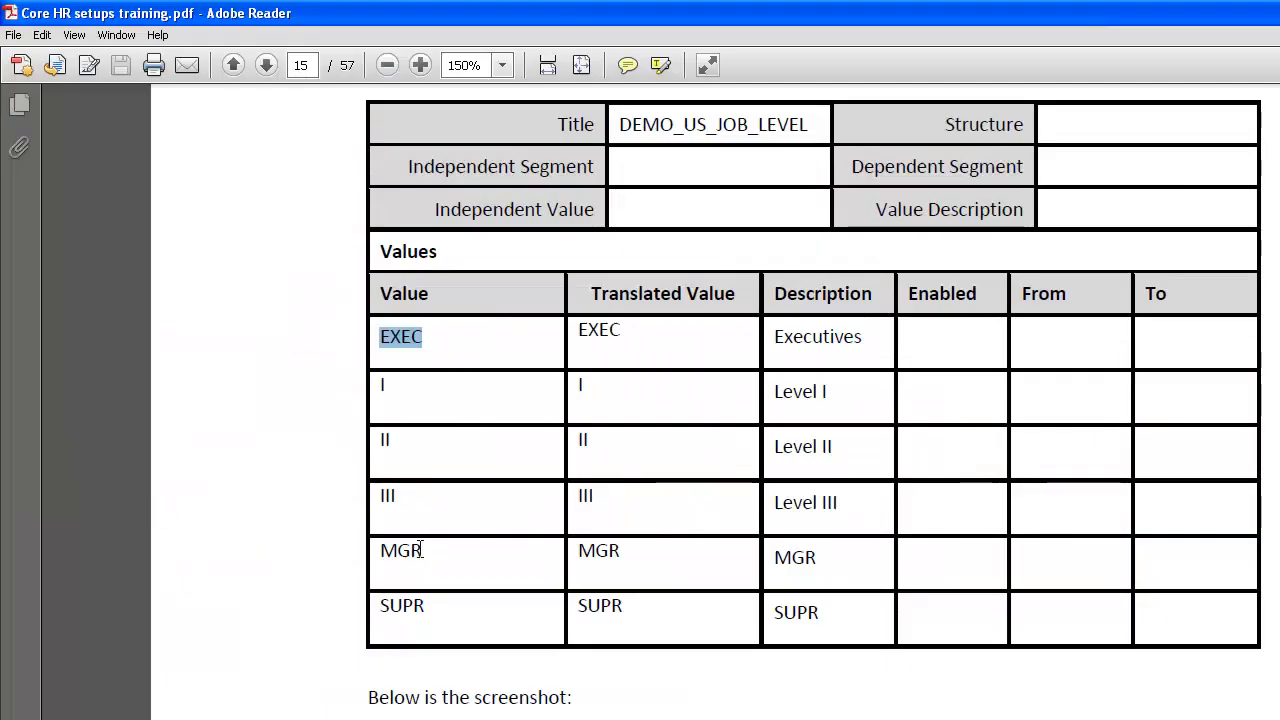
left_click_drag(423, 550, 383, 556)
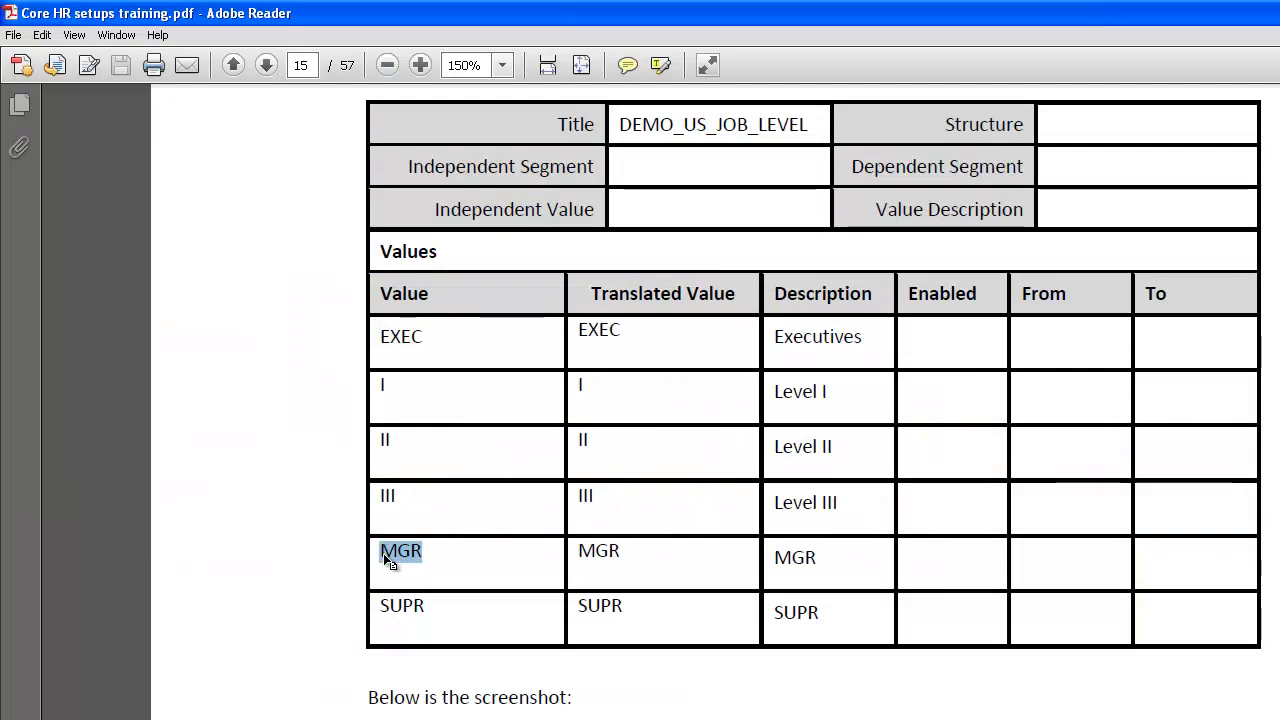
key("ctrl+c")
key("alt+Tab")
left_click(57, 464)
key("ctrl+v")
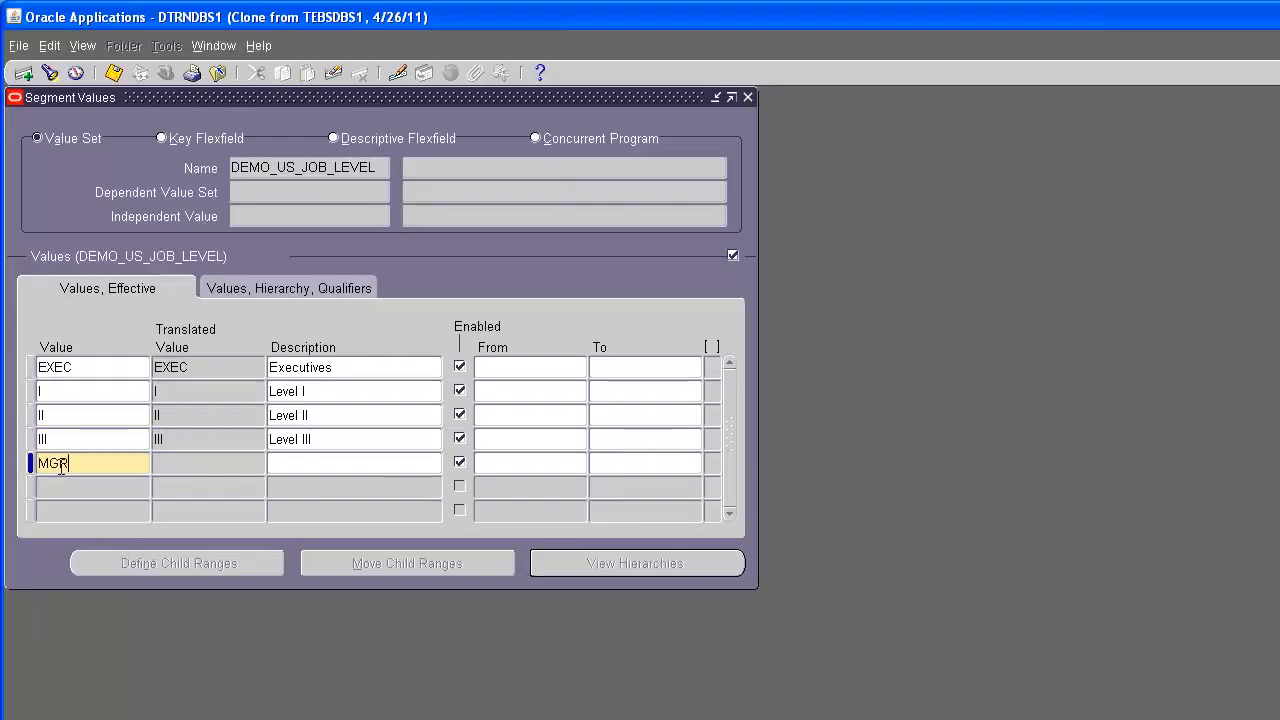
key("Tab")
key("alt+Tab")
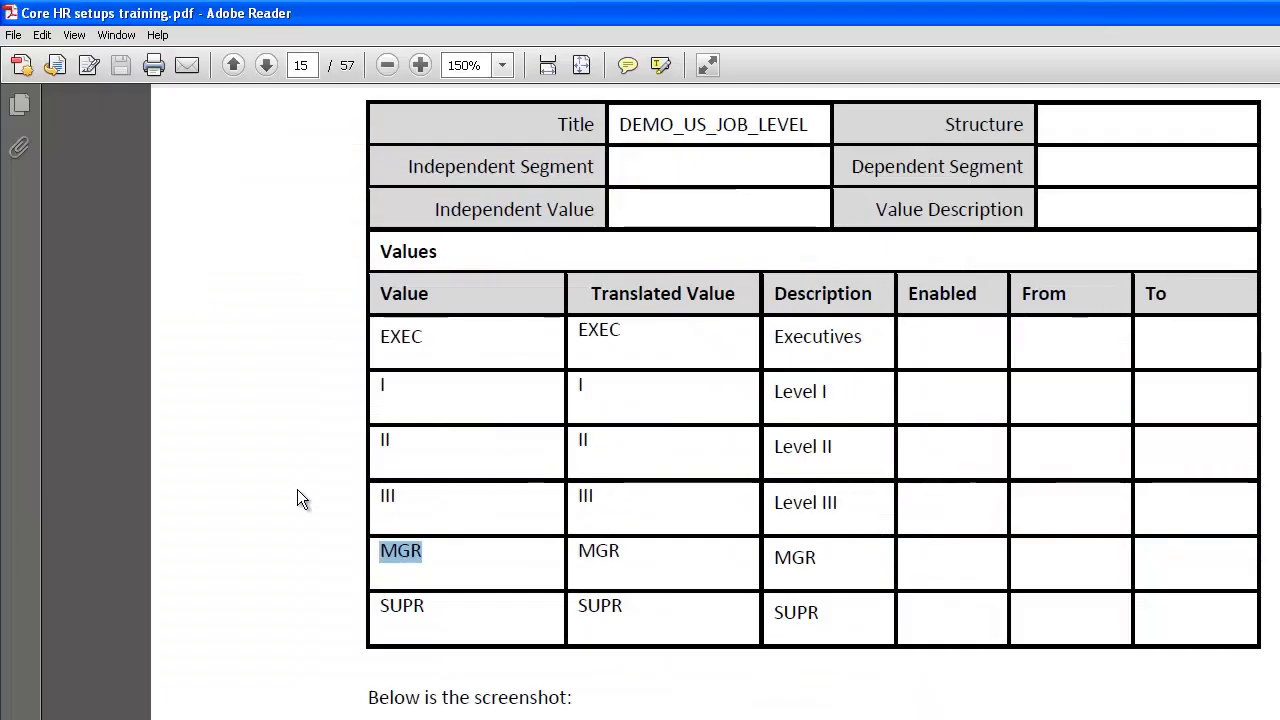
key("alt+Tab")
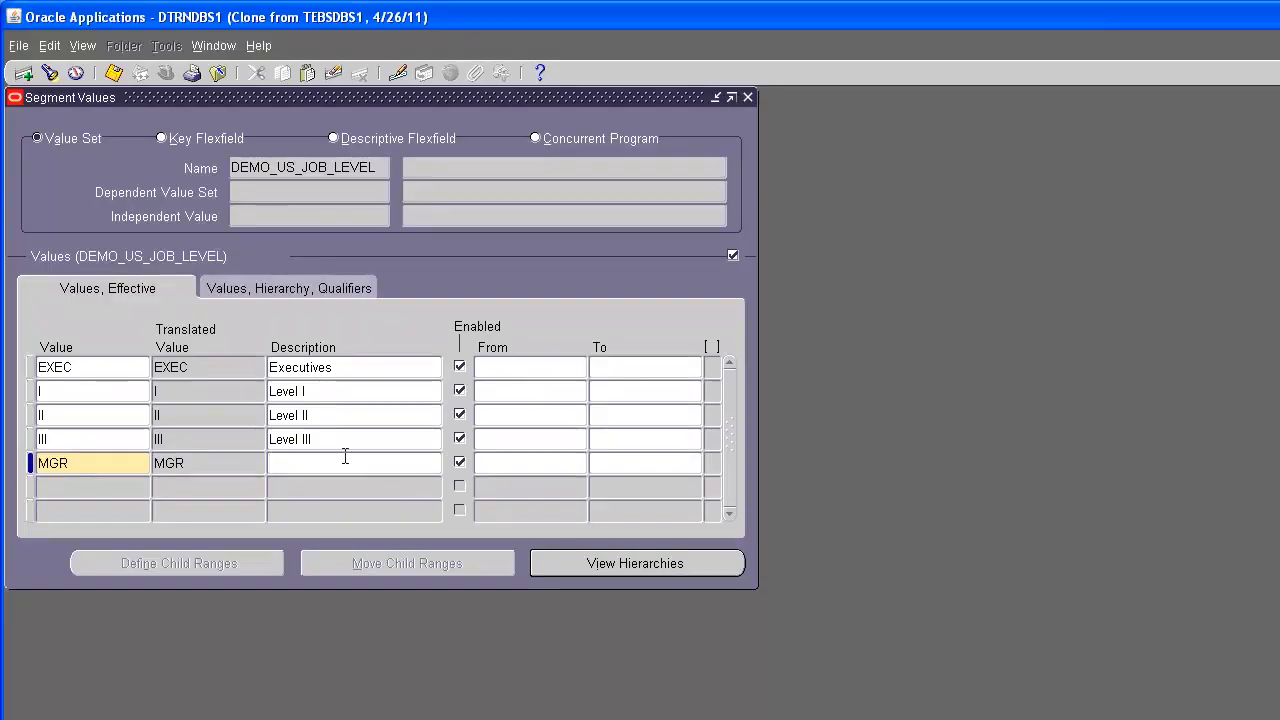
key("ctrl+v")
Copy SUPR from the guide's job level table and enter it as the last value and its description
left_click(88, 488)
key("alt+Tab")
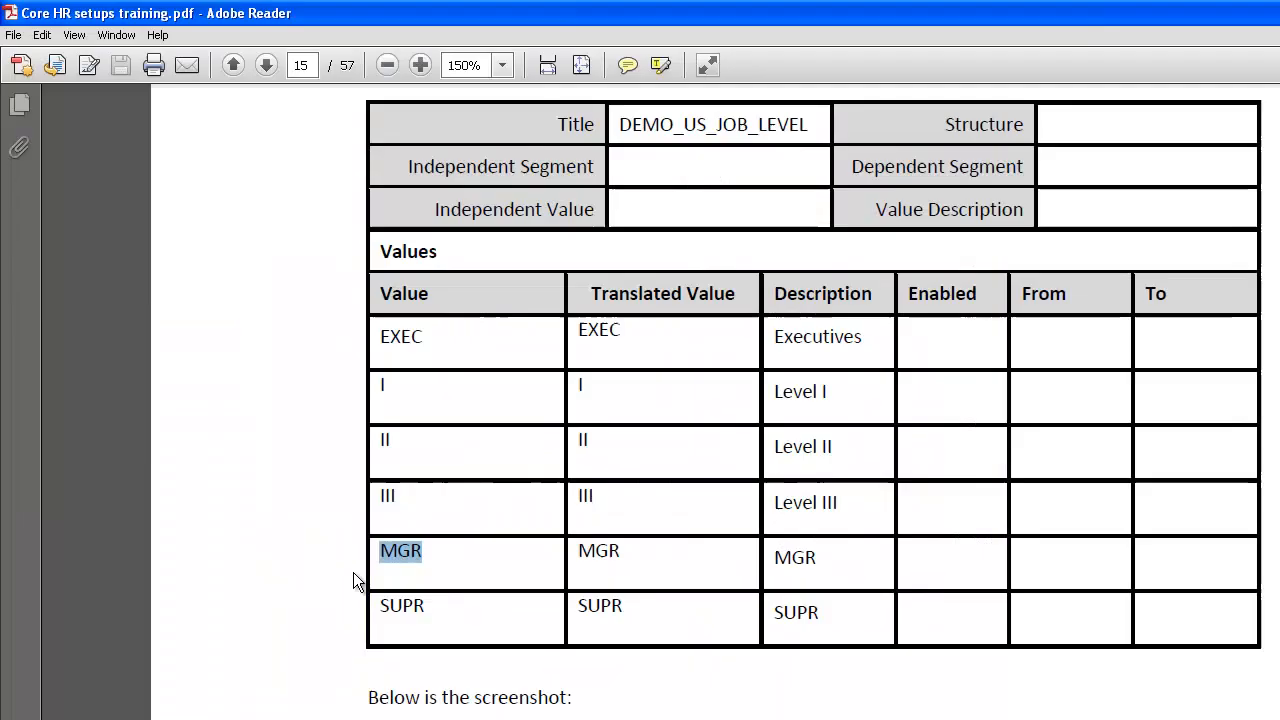
left_click_drag(432, 603, 379, 606)
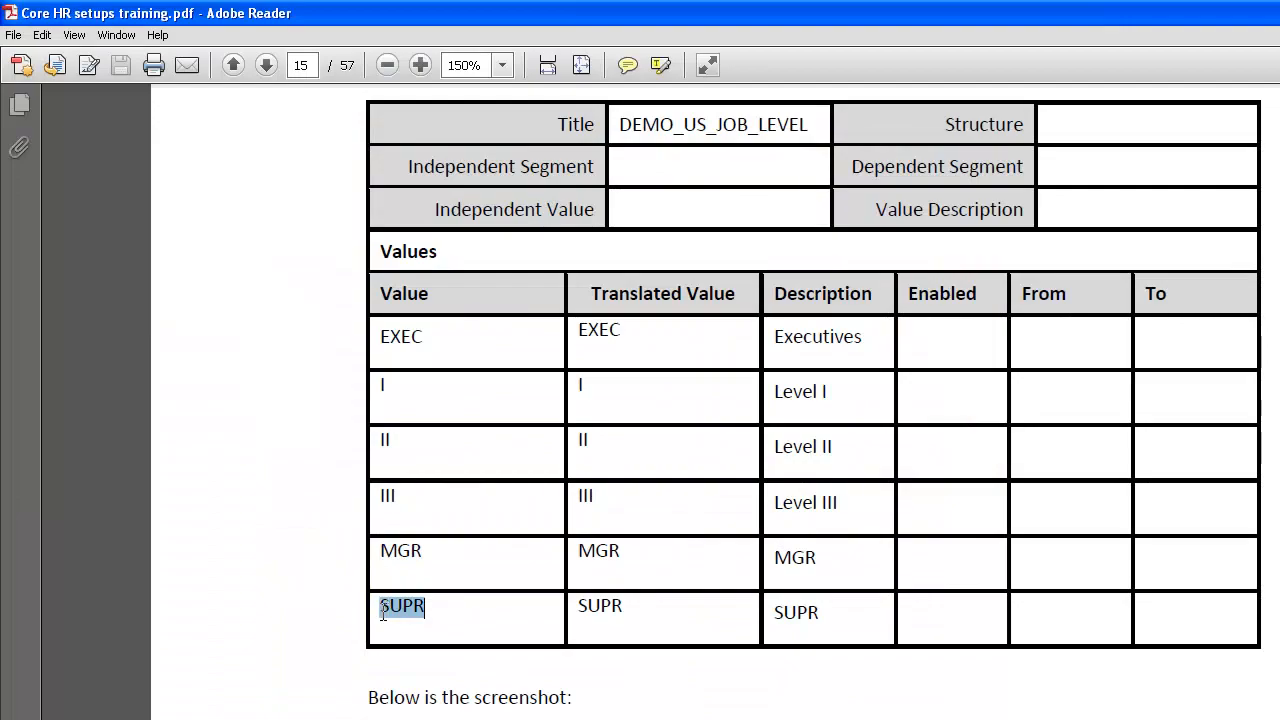
key("alt+Tab")
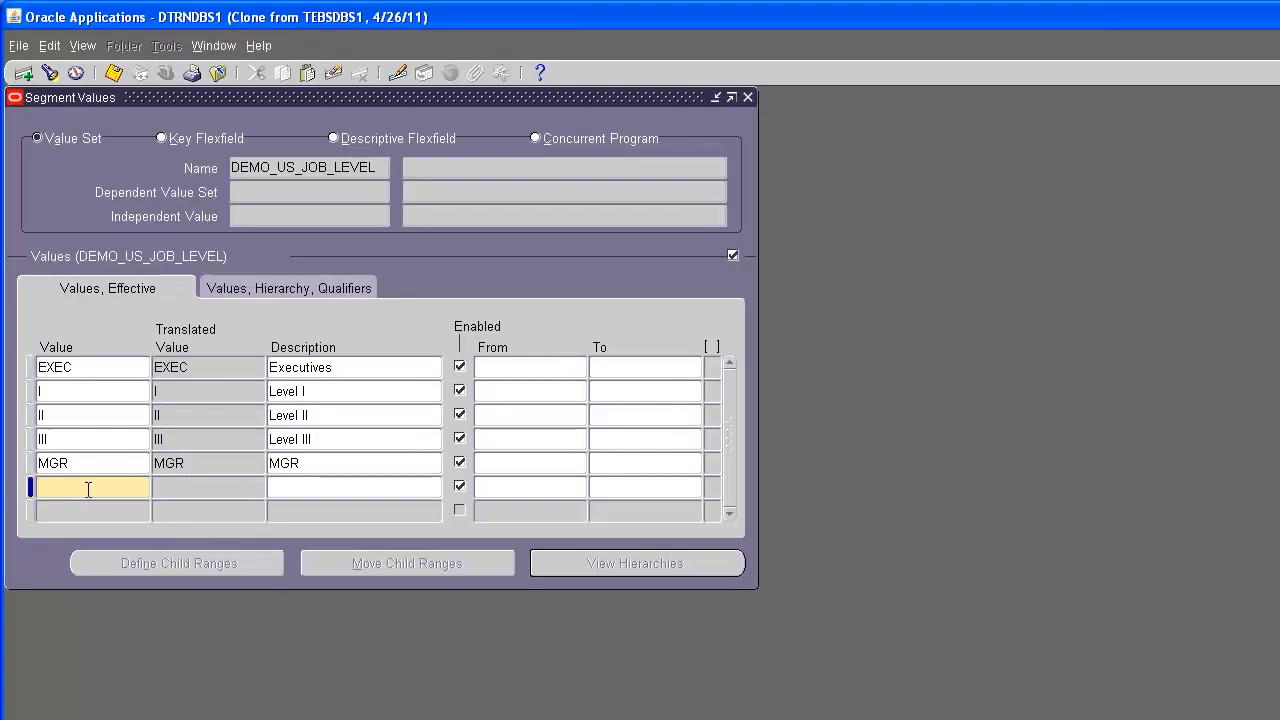
key("ctrl+v")
key("Tab")
key("ctrl+v")
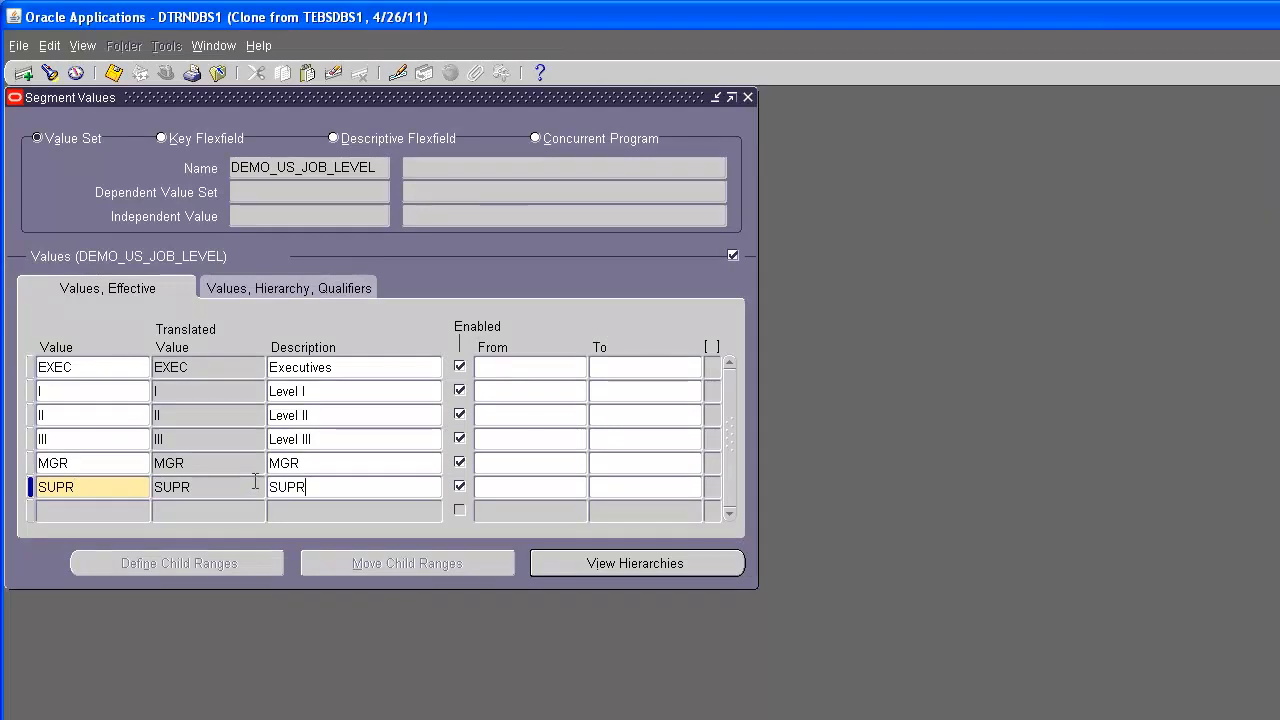
Switch to the PDF guide and locate the table of job combinations that follows the job level setup
key("Tab")
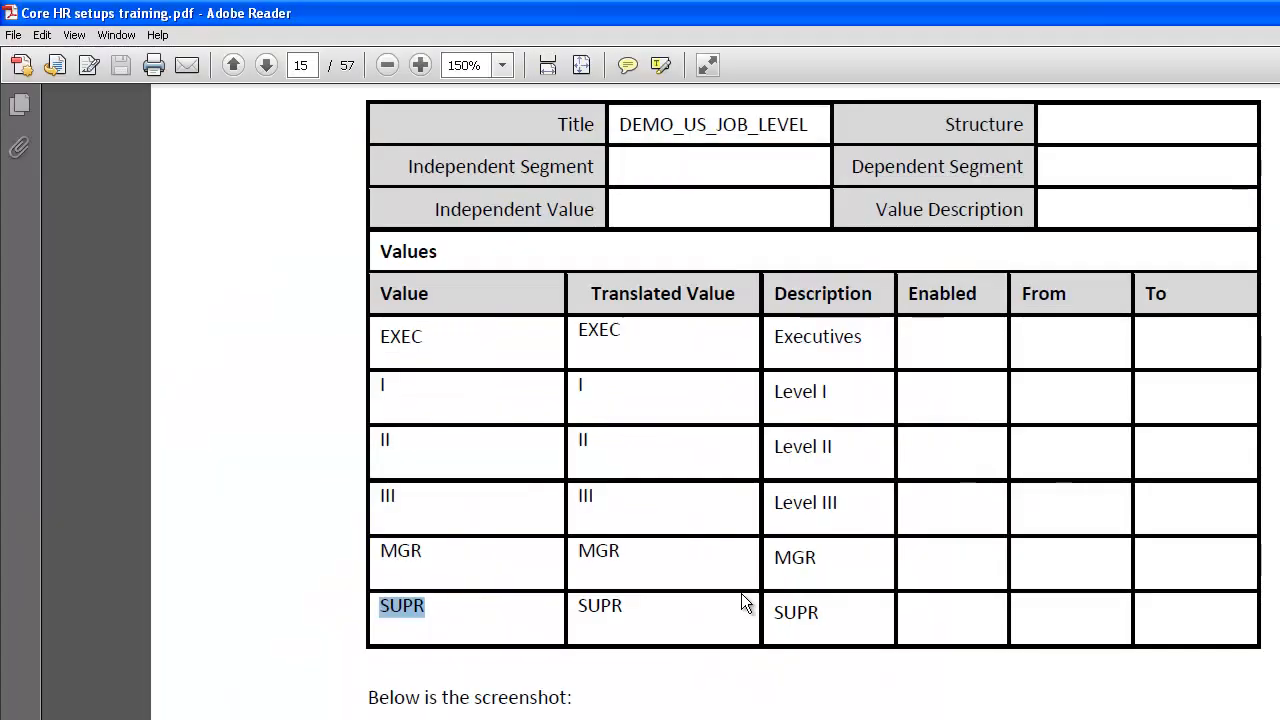
scroll(740, 640, "down", 5)
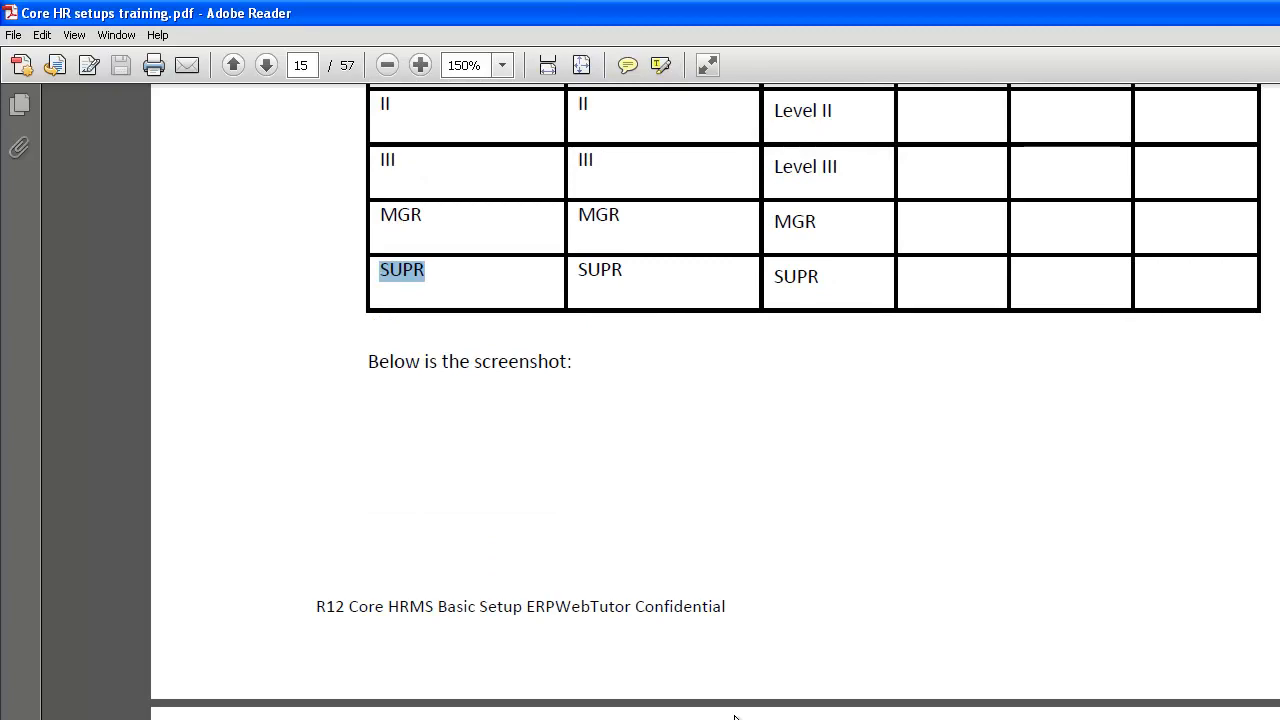
scroll(735, 716, "down", 6)
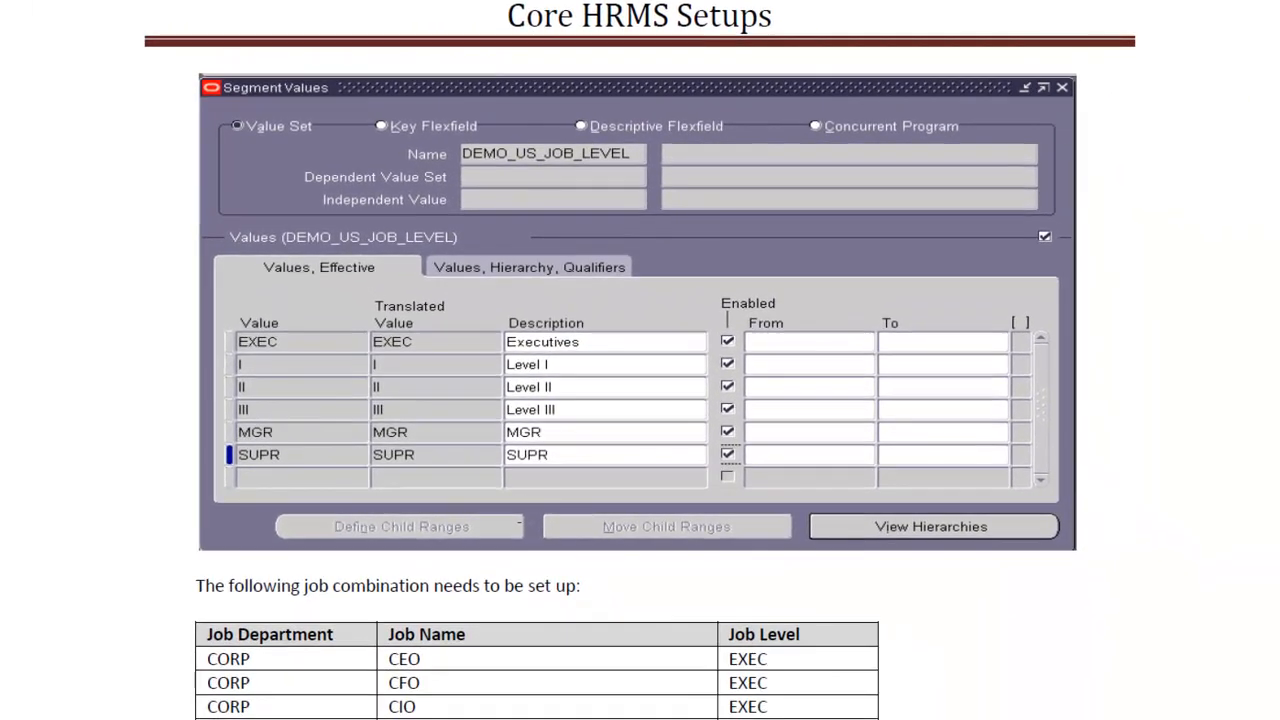
scroll(523, 531, "down", 2)
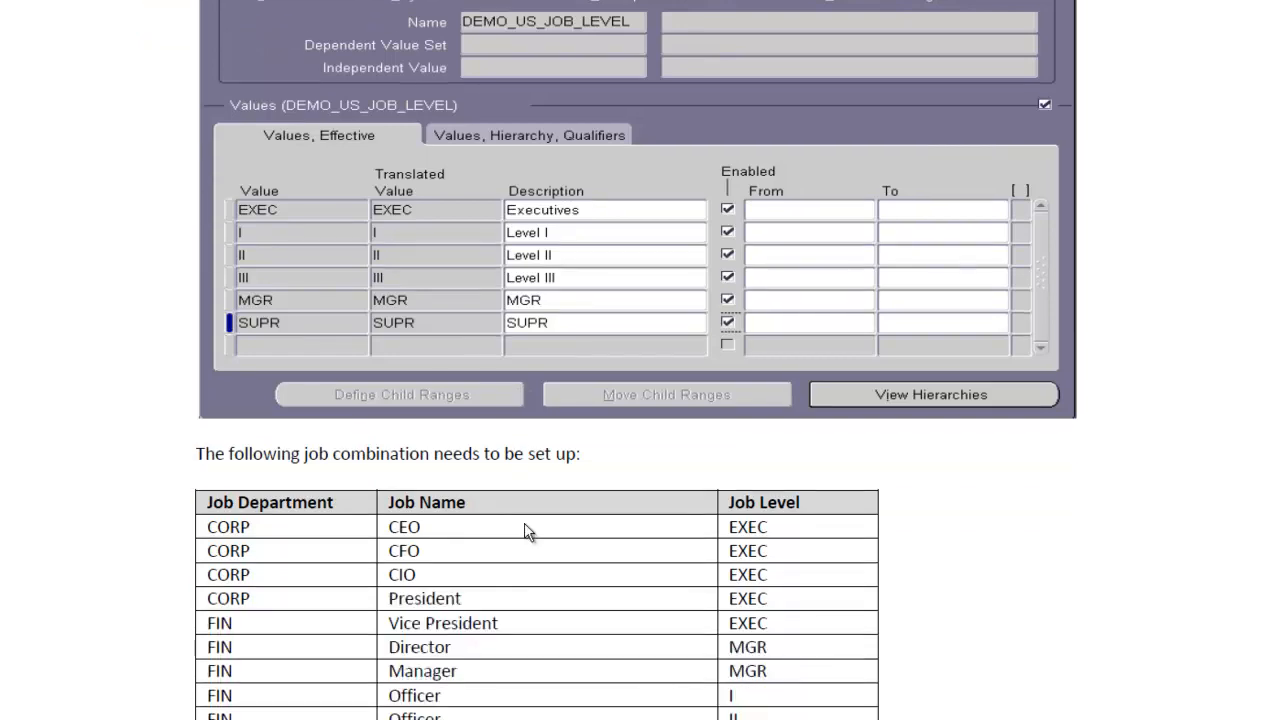
scroll(527, 533, "down", 1)
scroll(528, 531, "down", 1)
scroll(526, 525, "down", 2)
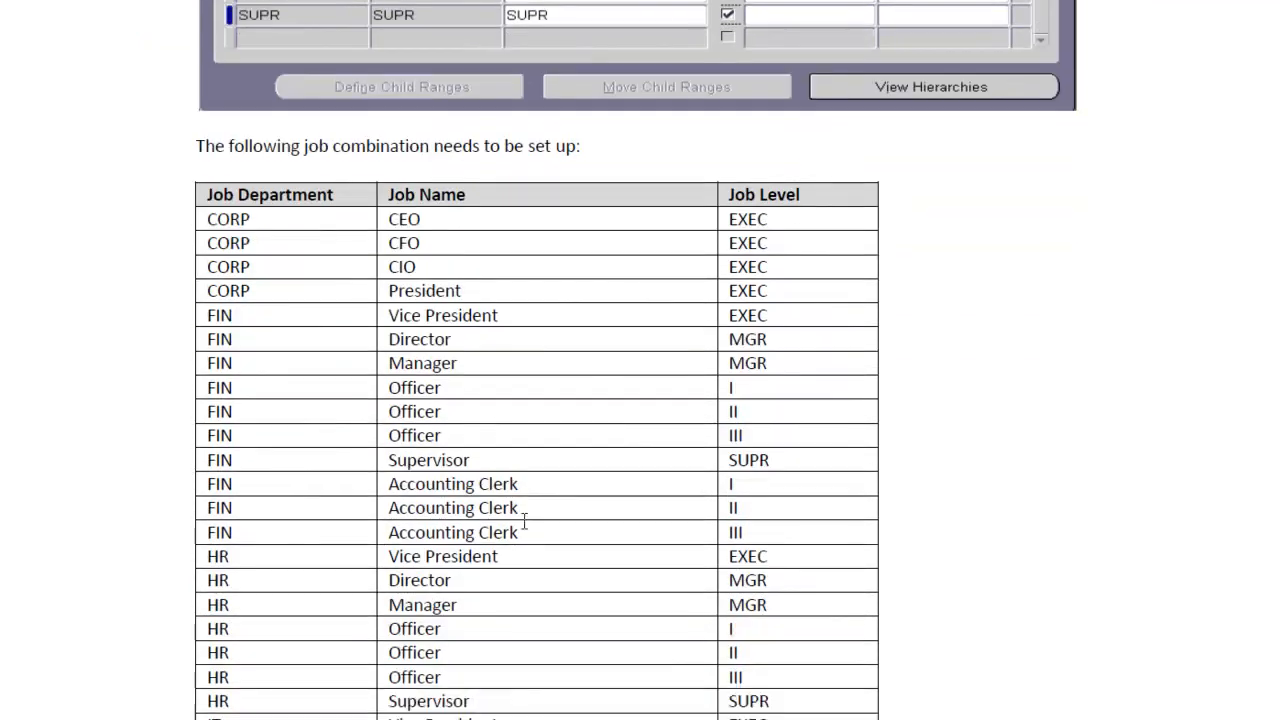
scroll(526, 525, "down", 3)
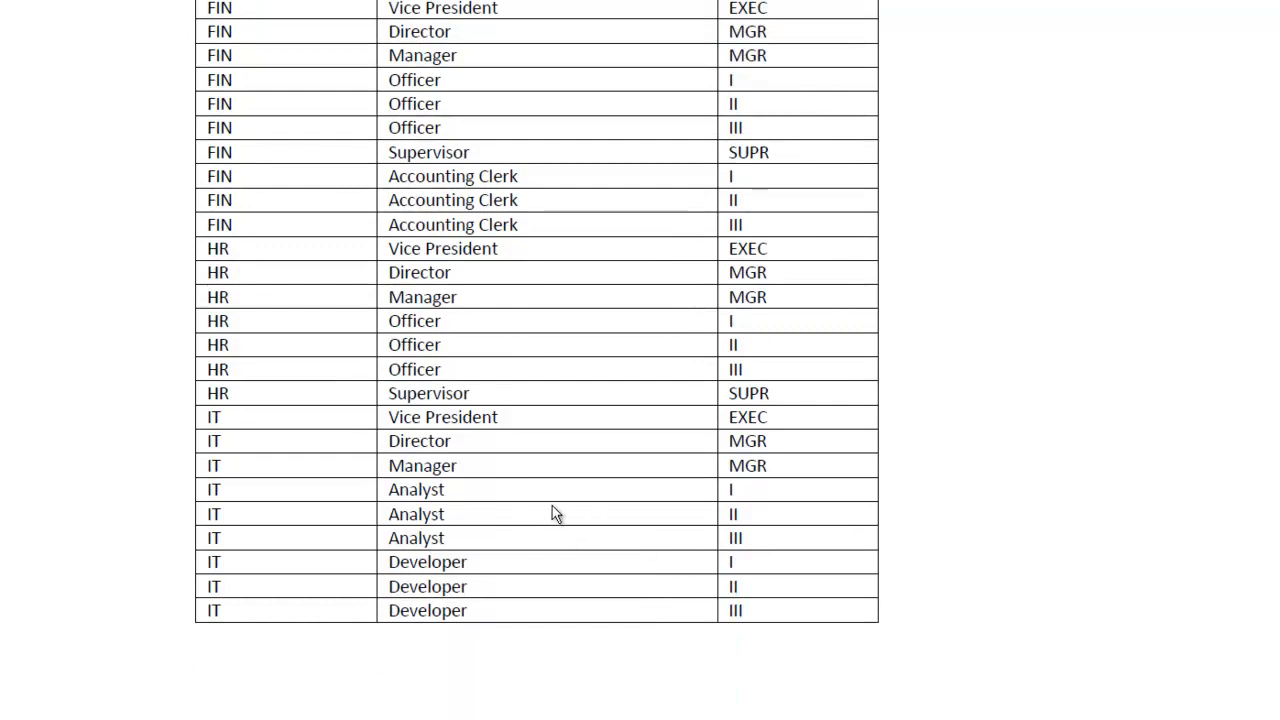
Examine the Job Department, Job Name and Job Level columns of the guide's job combination table
scroll(552, 506, "up", 2)
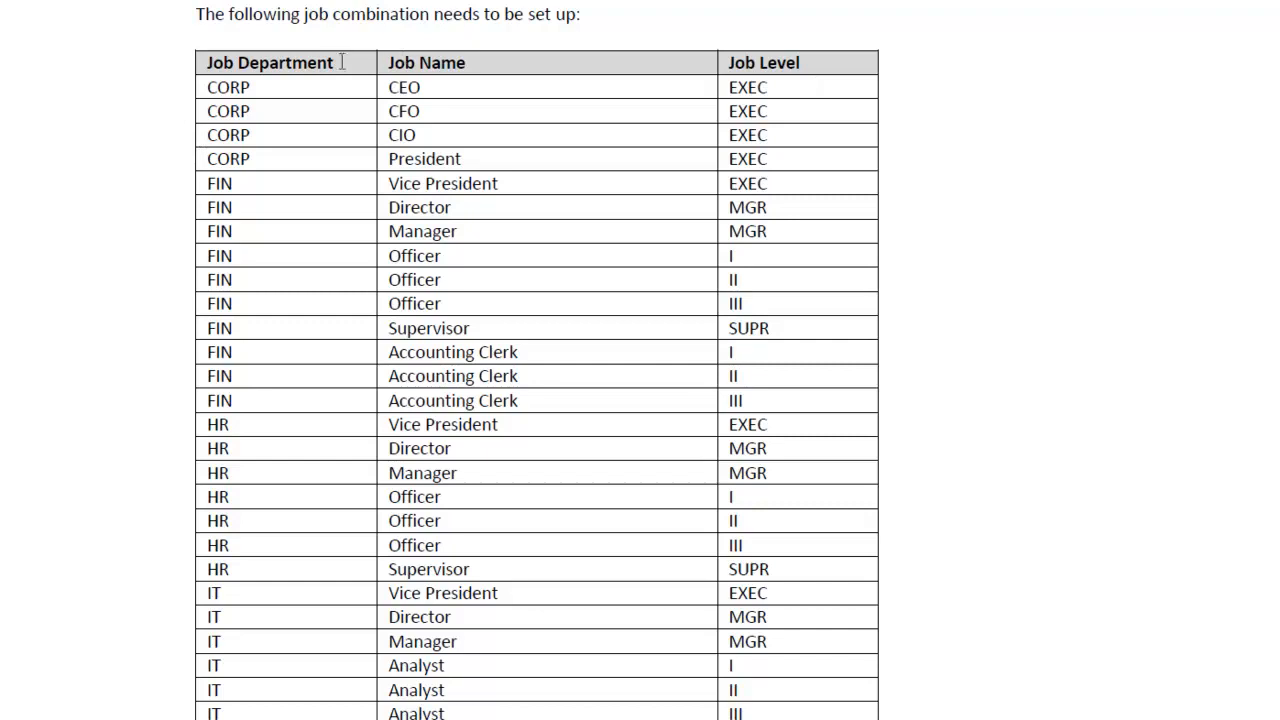
left_click_drag(334, 63, 212, 57)
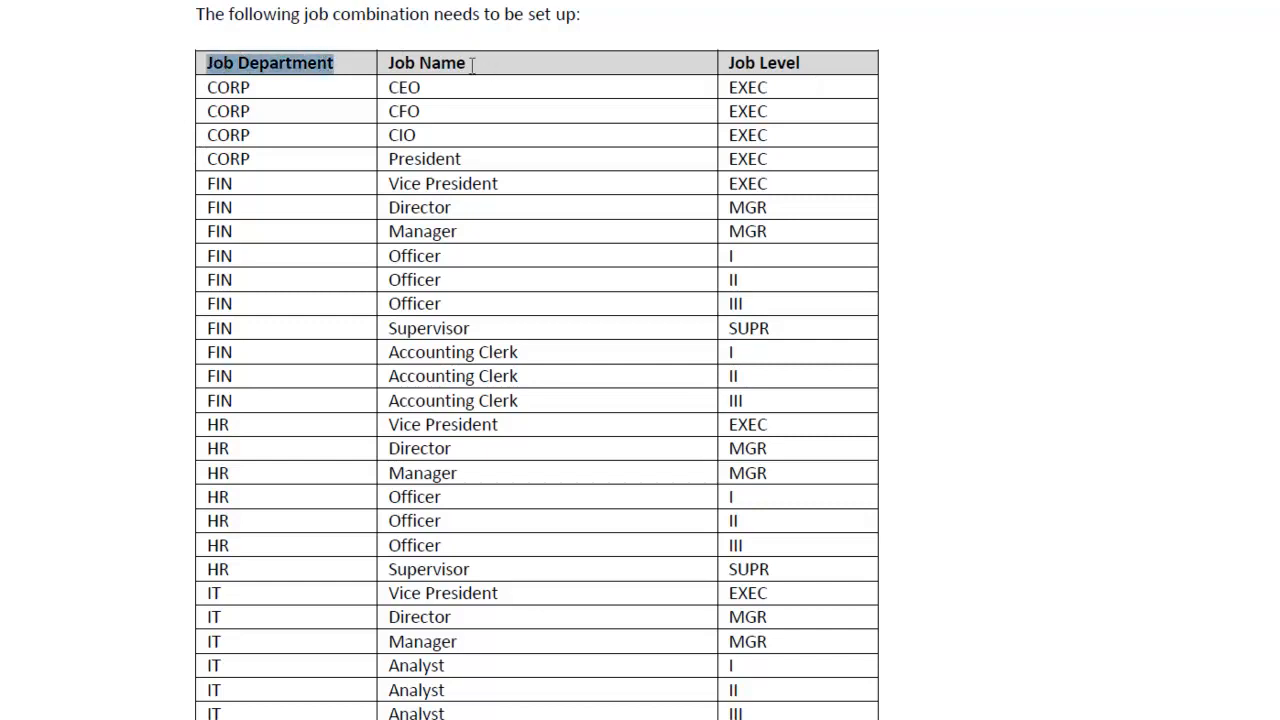
left_click_drag(469, 63, 399, 57)
left_click_drag(808, 58, 730, 58)
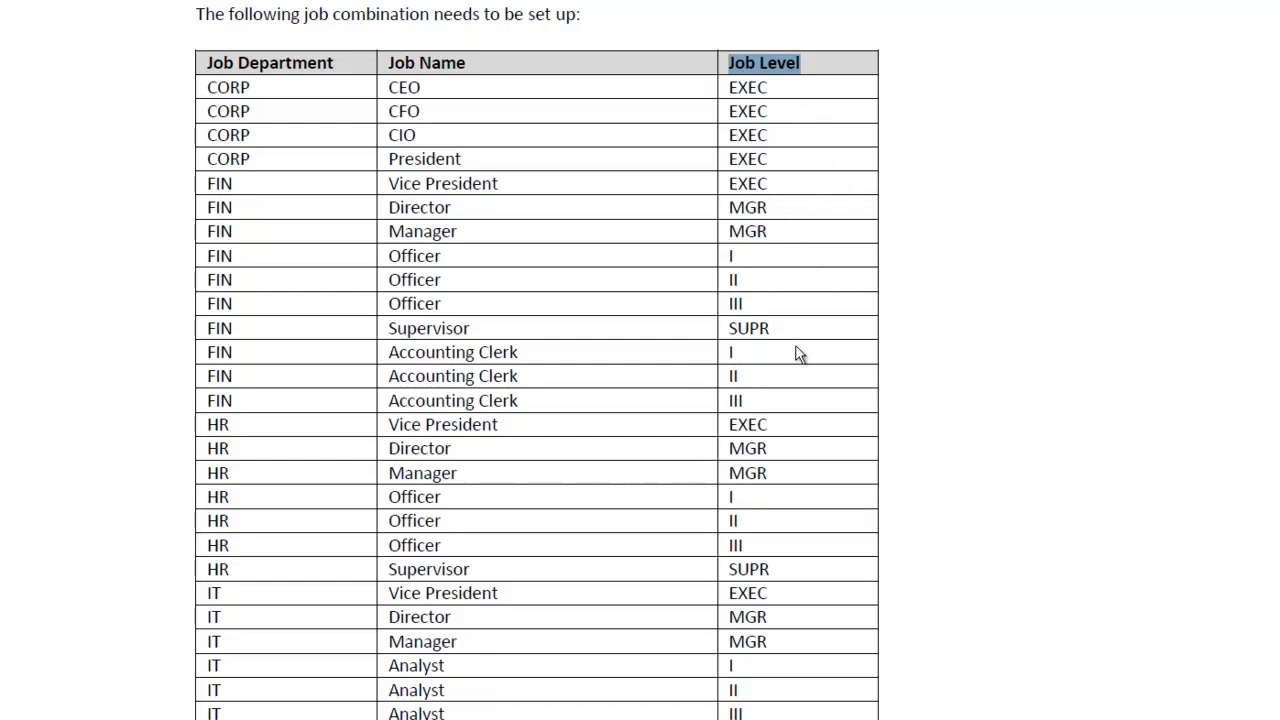
scroll(800, 357, "down", 2)
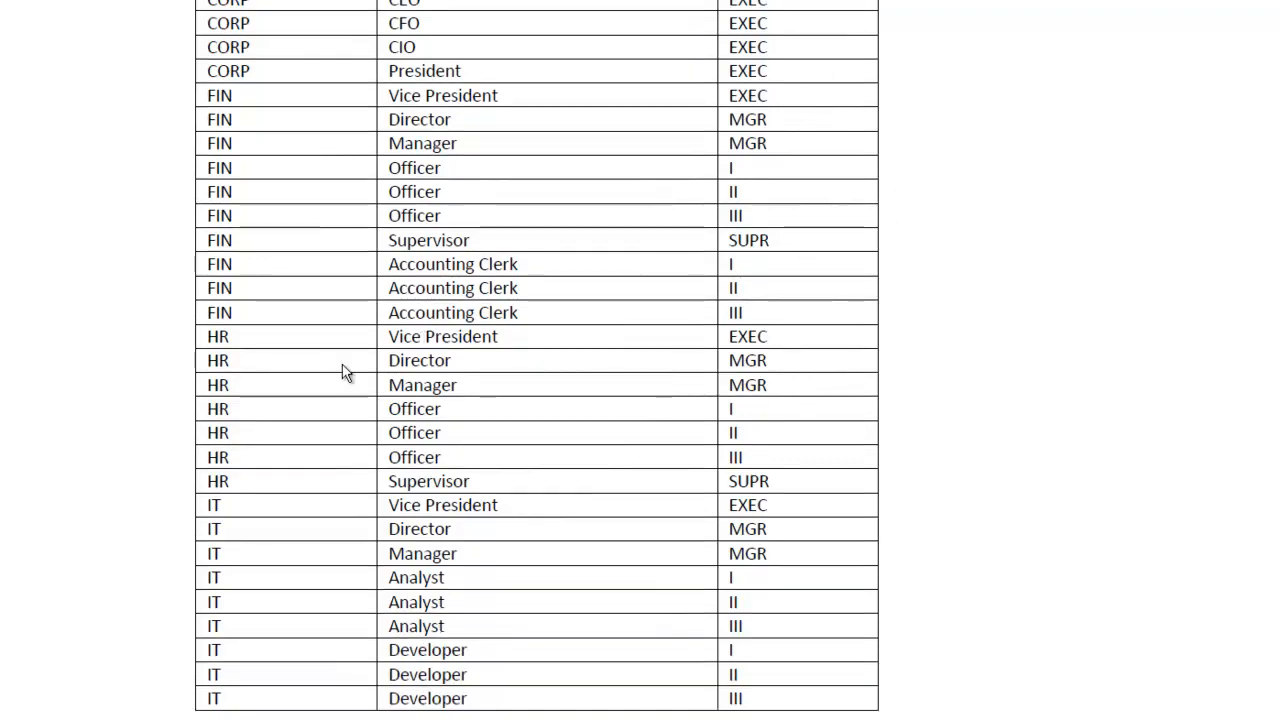
scroll(586, 391, "down", 2)
scroll(661, 394, "down", 6)
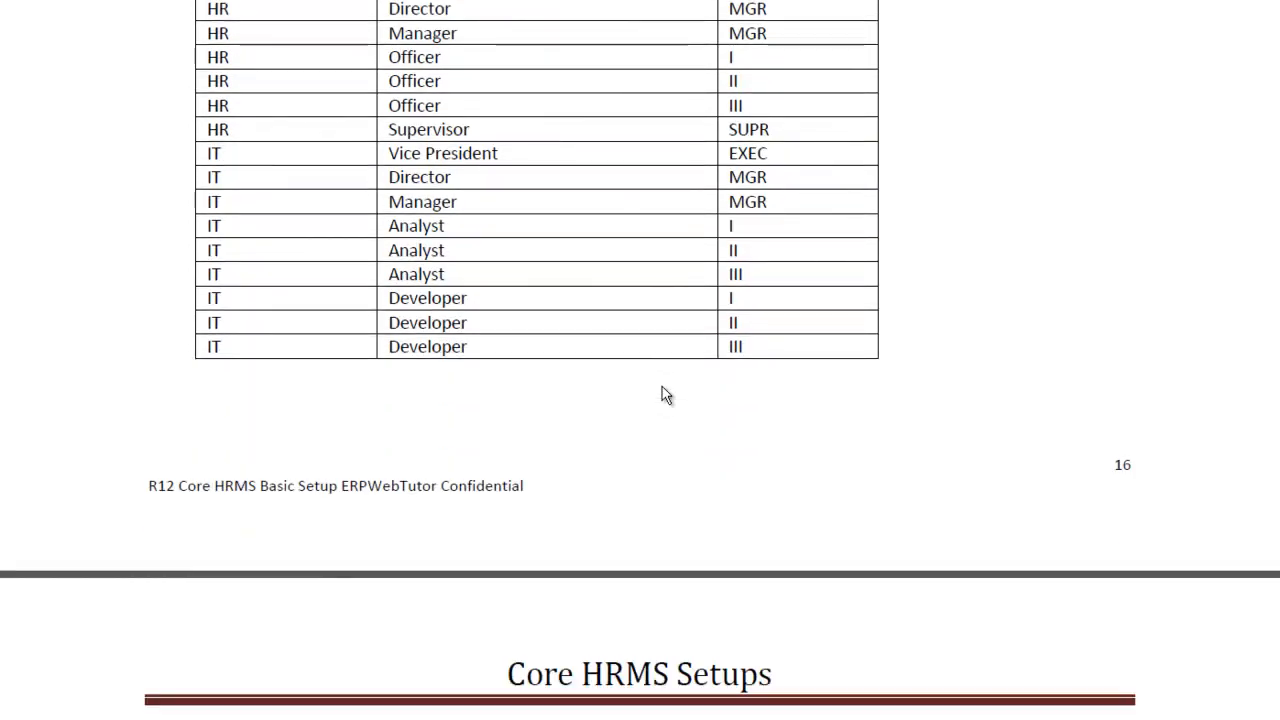
scroll(661, 394, "up", 2)
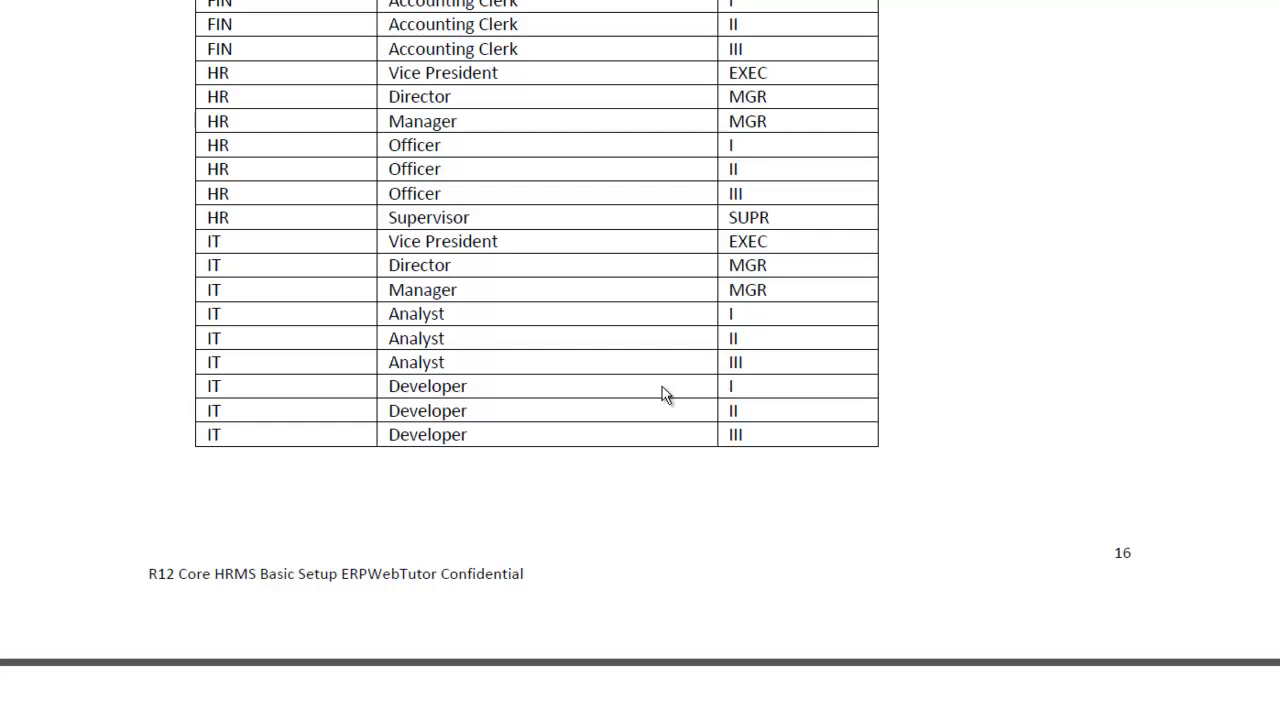
scroll(661, 394, "up", 1)
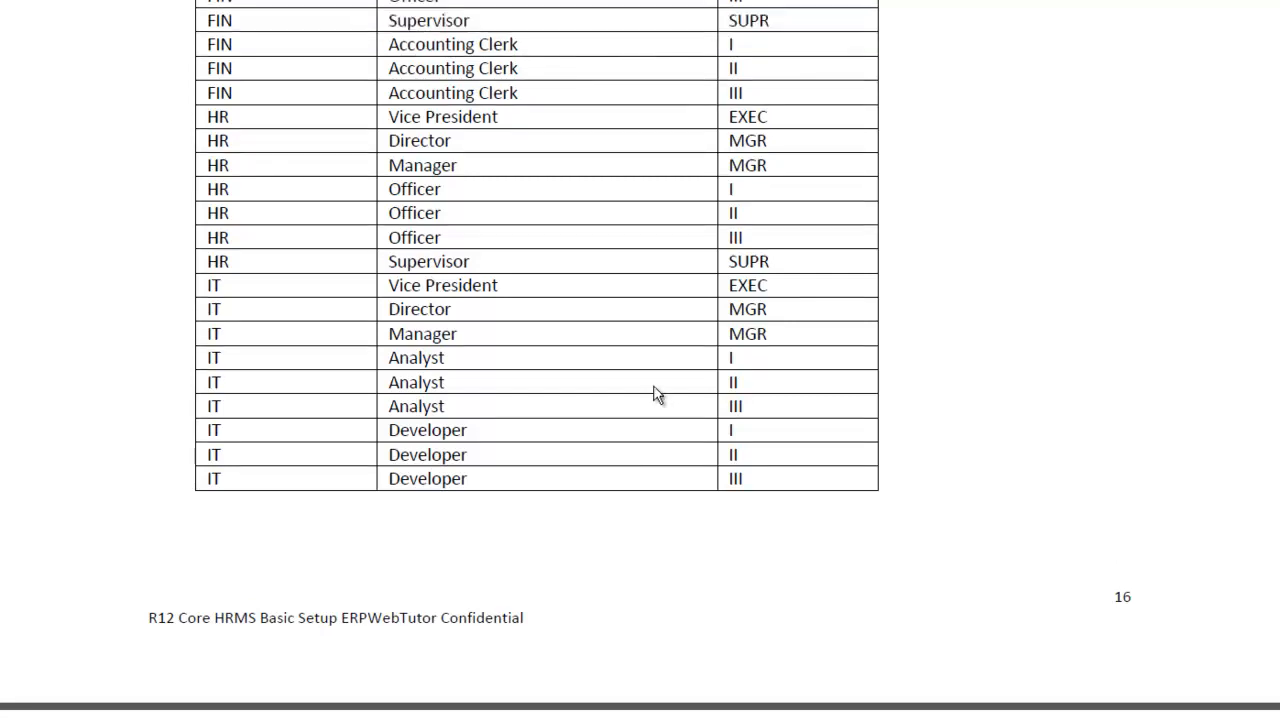
scroll(657, 394, "up", 4)
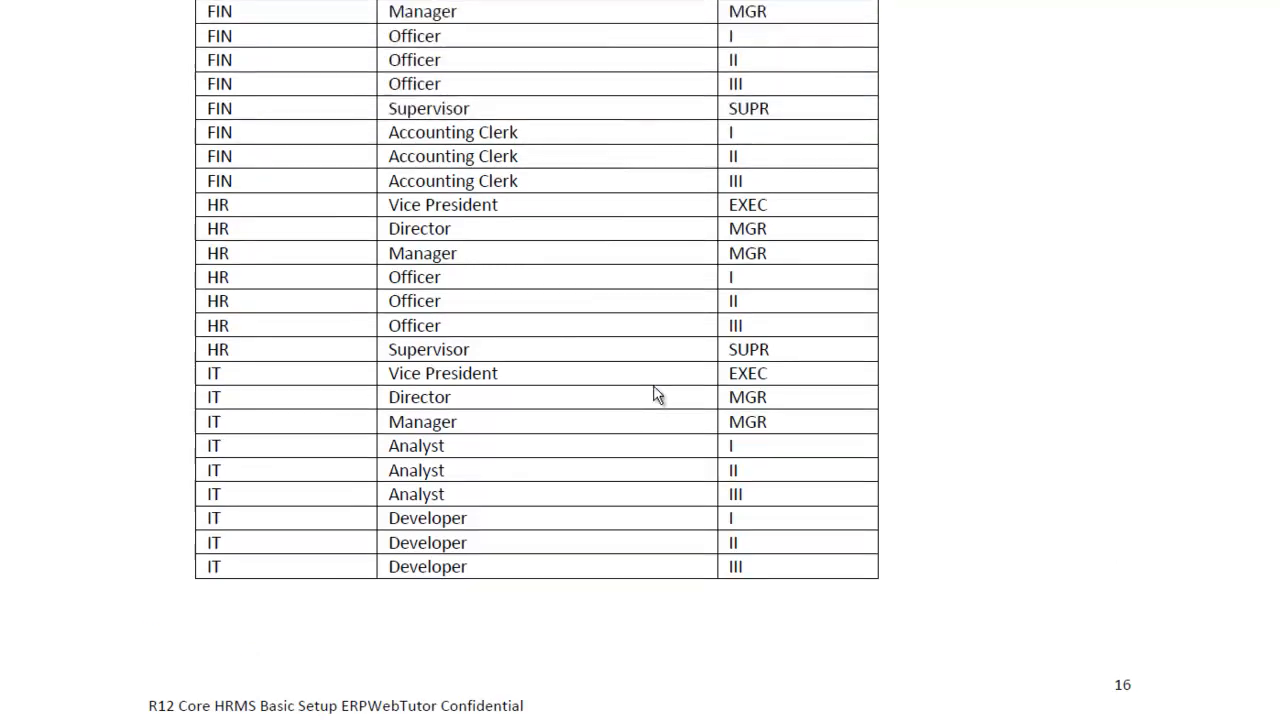